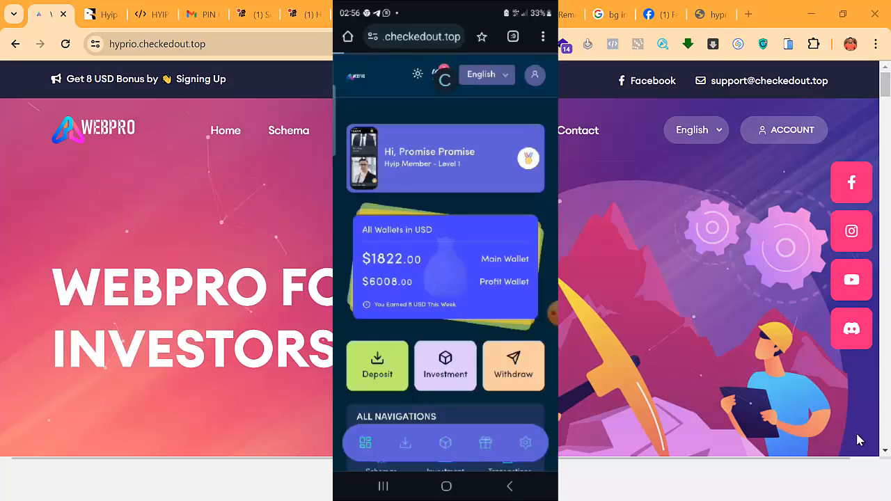
Open the deposit form and choose Crypto Payment as the payment method.
scroll(446, 279, "down", 3)
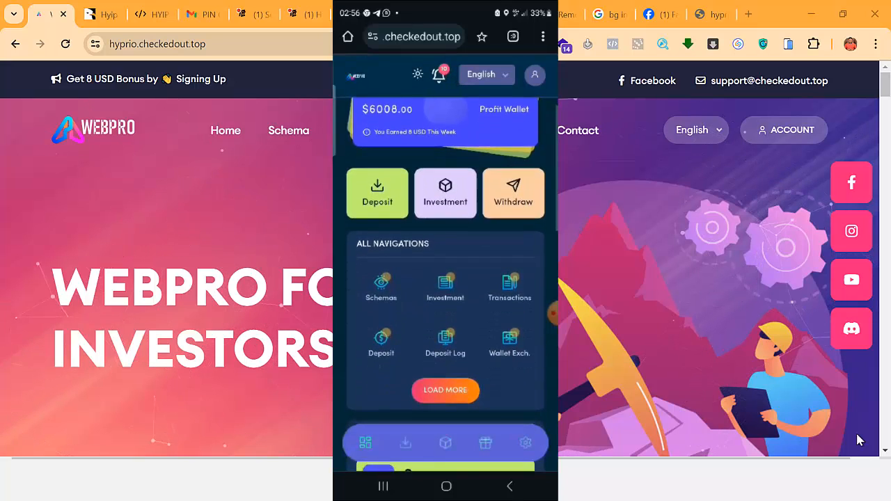
scroll(446, 279, "down", 5)
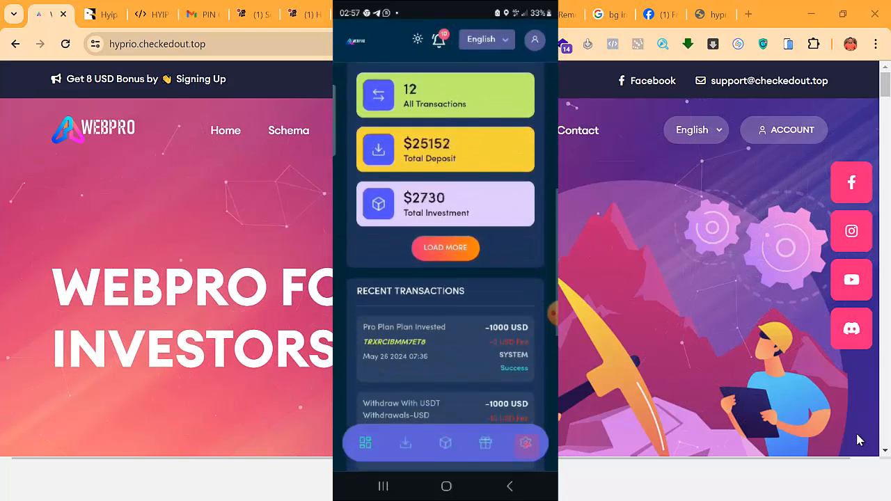
scroll(446, 279, "down", 10)
scroll(445, 278, "up", 3)
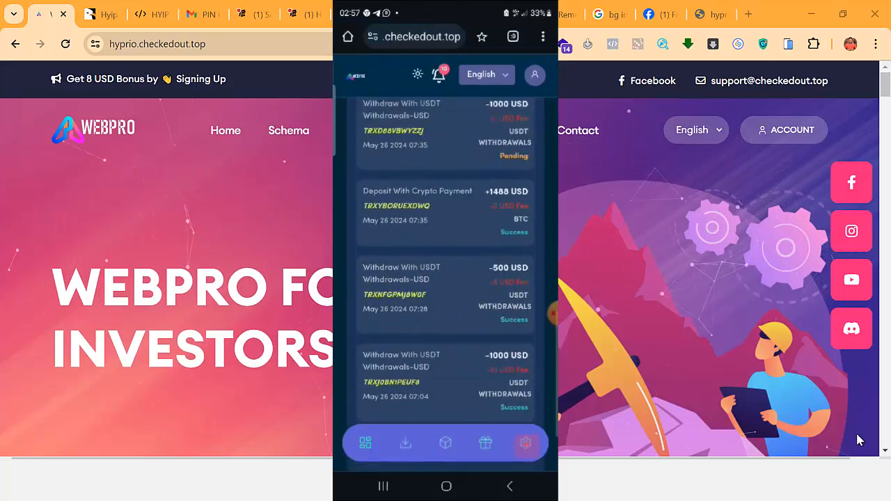
scroll(446, 279, "up", 10)
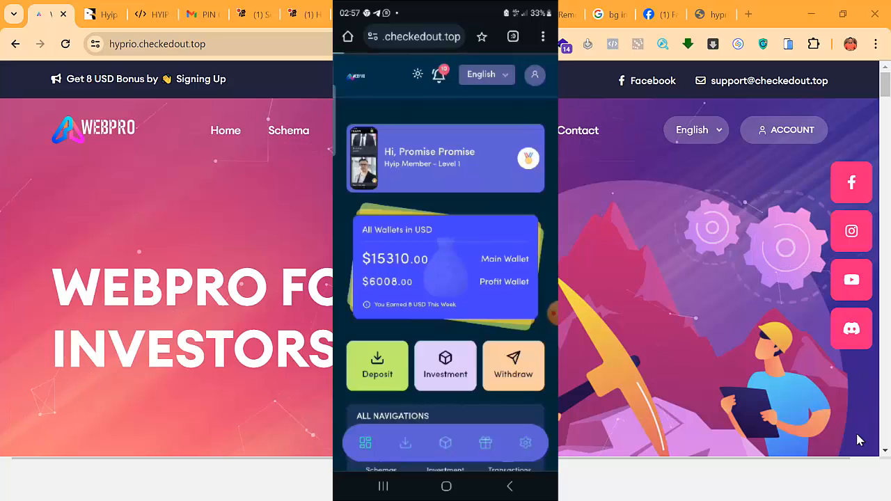
left_click(377, 365)
left_click(445, 208)
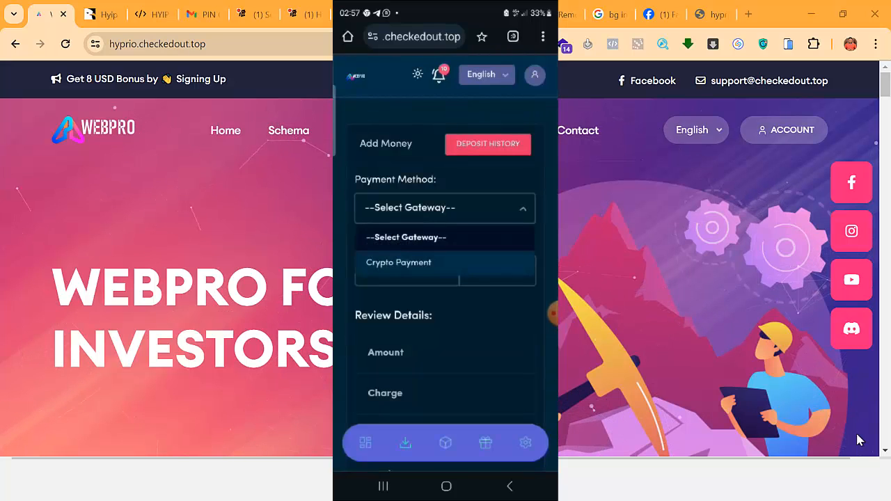
left_click(398, 260)
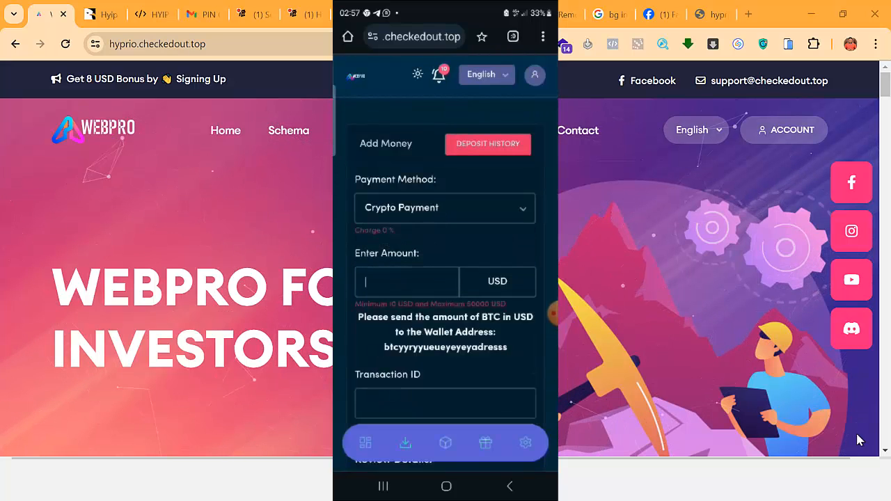
Enter a 1000 deposit amount with transaction ID 'Trx3635' and submit it.
left_click(406, 278)
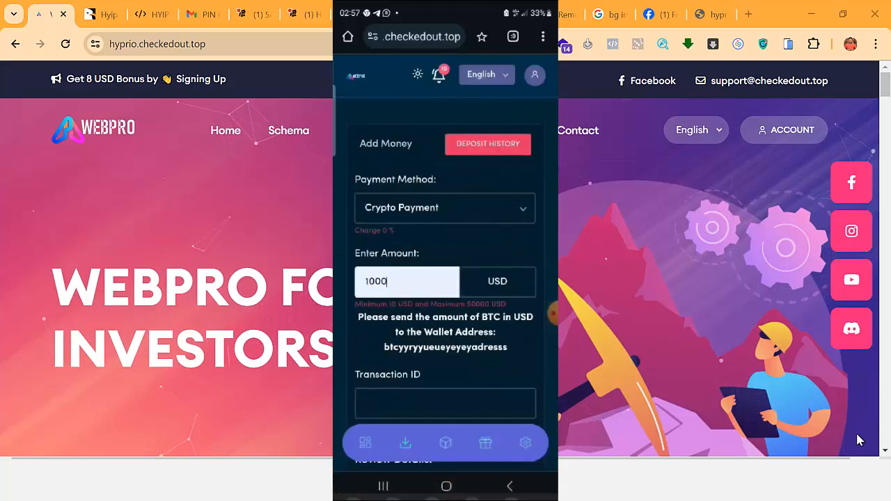
left_click(445, 294)
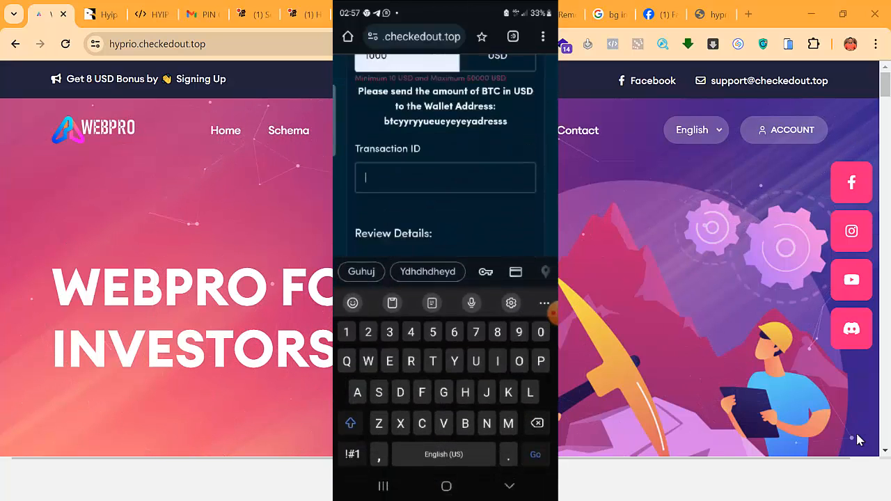
type("Trx")
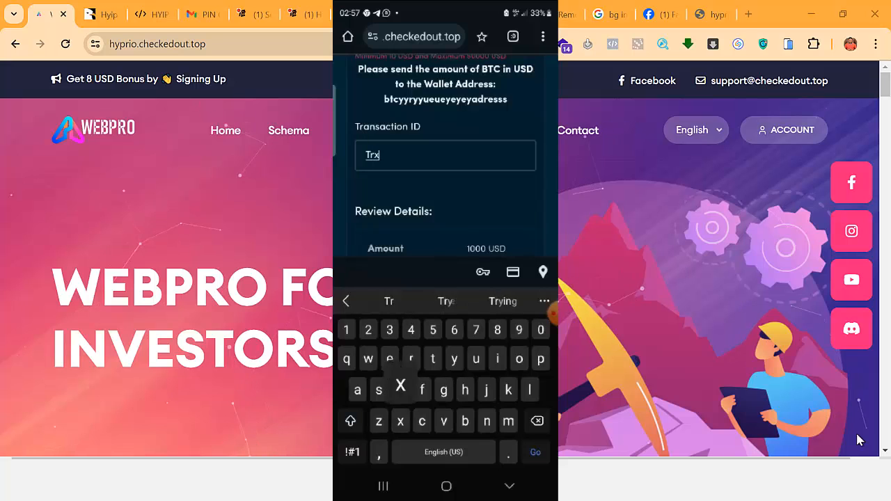
type("3635")
left_click(510, 486)
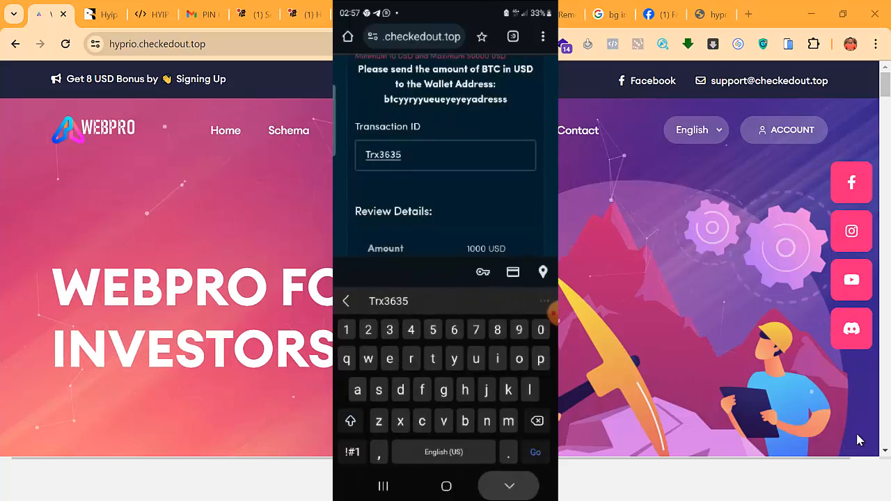
scroll(446, 278, "down", 5)
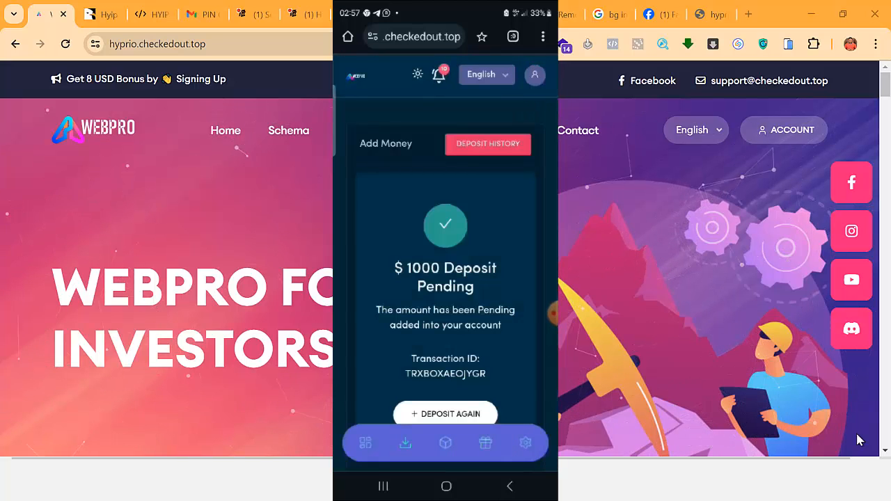
scroll(445, 278, "down", 2)
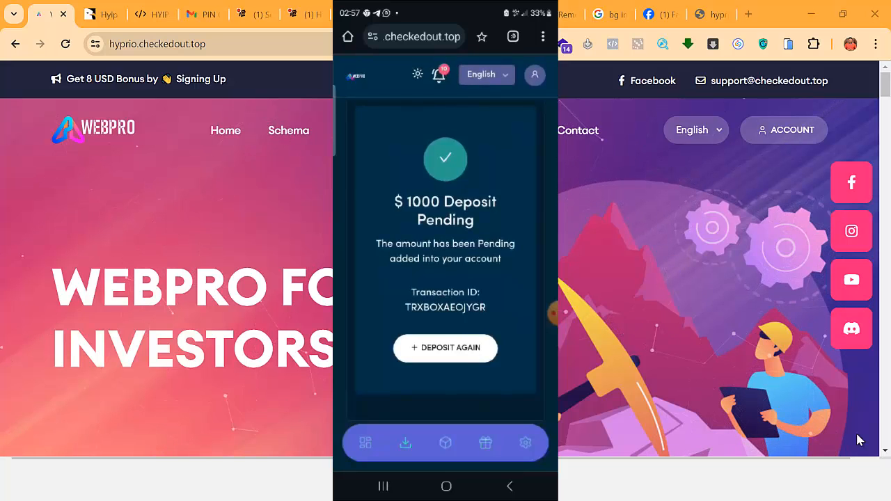
scroll(445, 279, "up", 2)
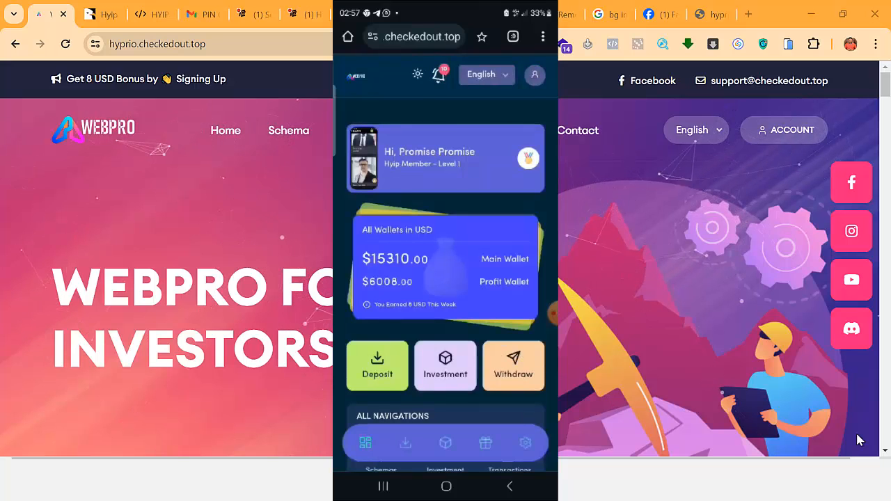
Scroll the All Invested Schemas list to check the new $500 Standard Plan investment.
scroll(445, 278, "down", 2)
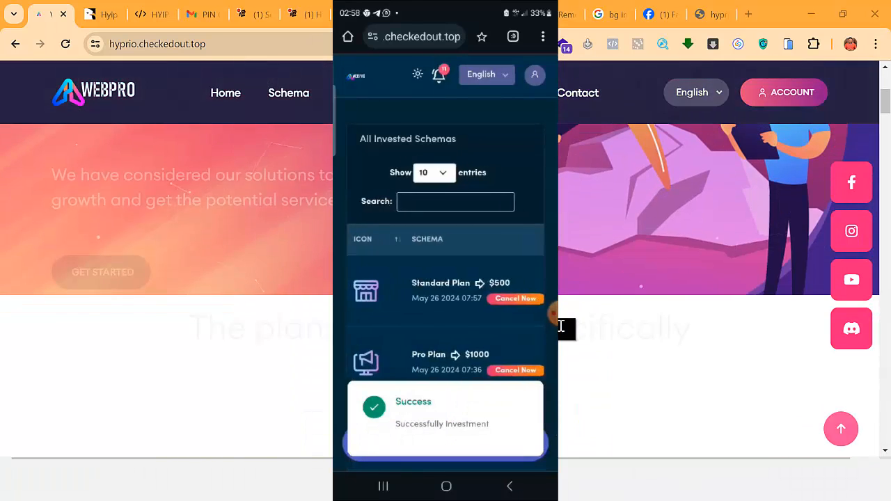
scroll(560, 326, "down", 4)
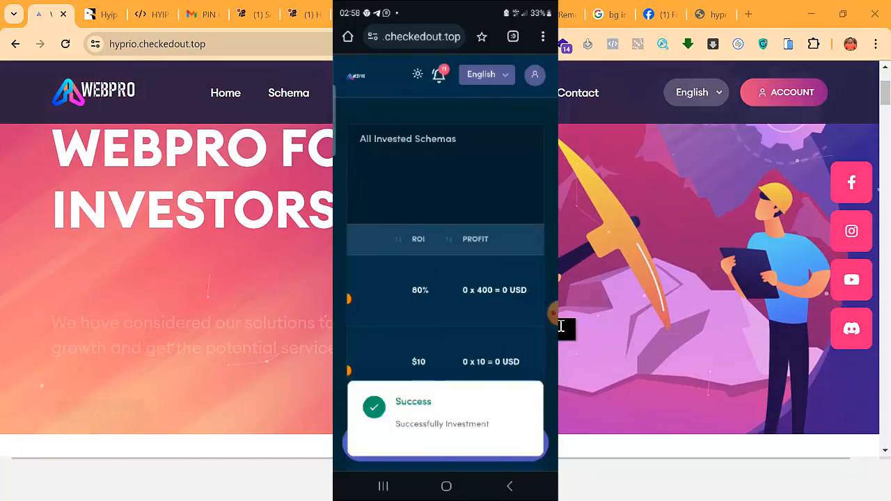
scroll(563, 338, "down", 5)
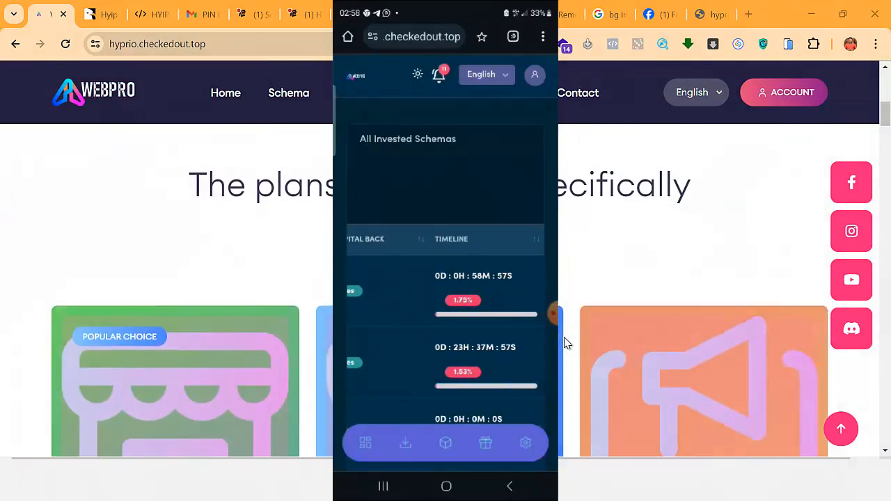
scroll(566, 343, "down", 10)
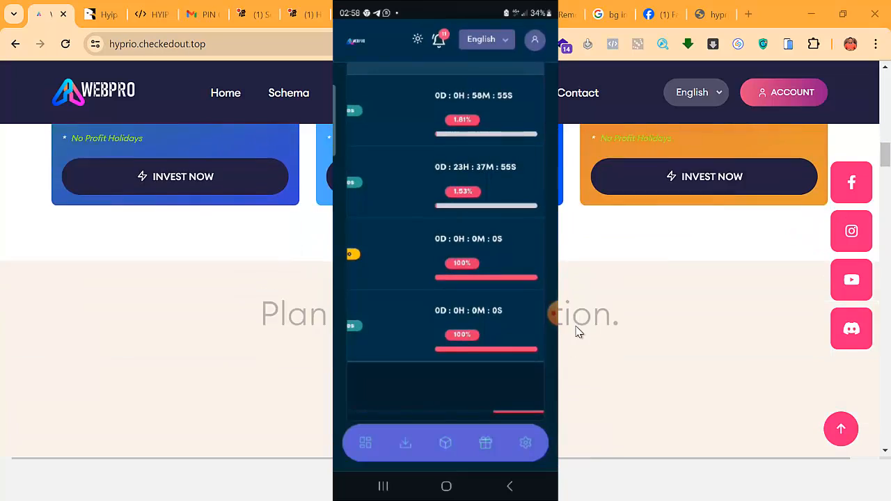
scroll(583, 349, "down", 8)
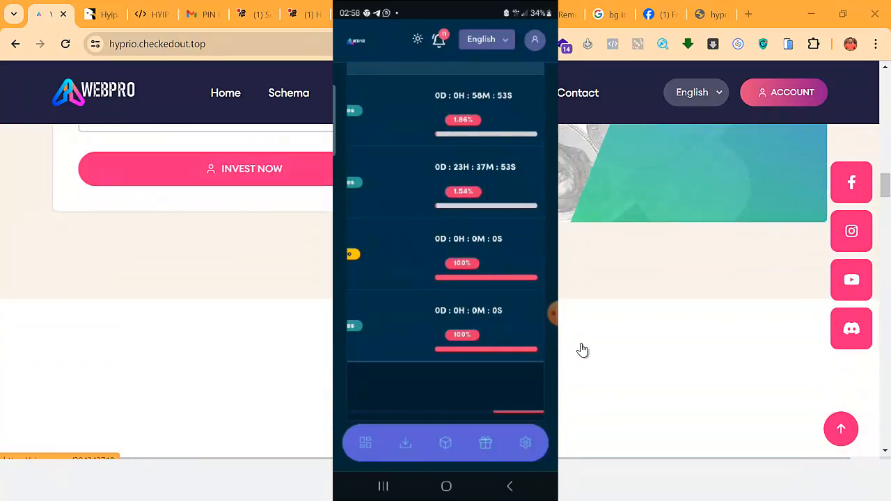
scroll(583, 350, "down", 10)
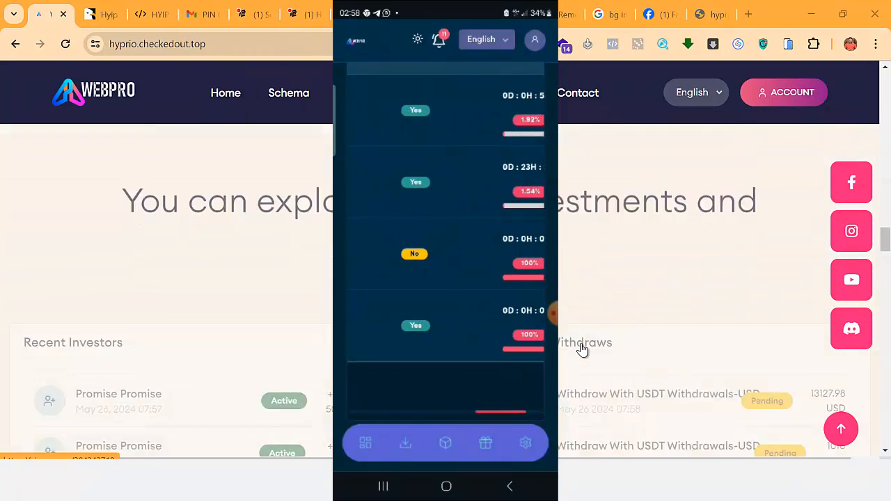
scroll(583, 350, "down", 15)
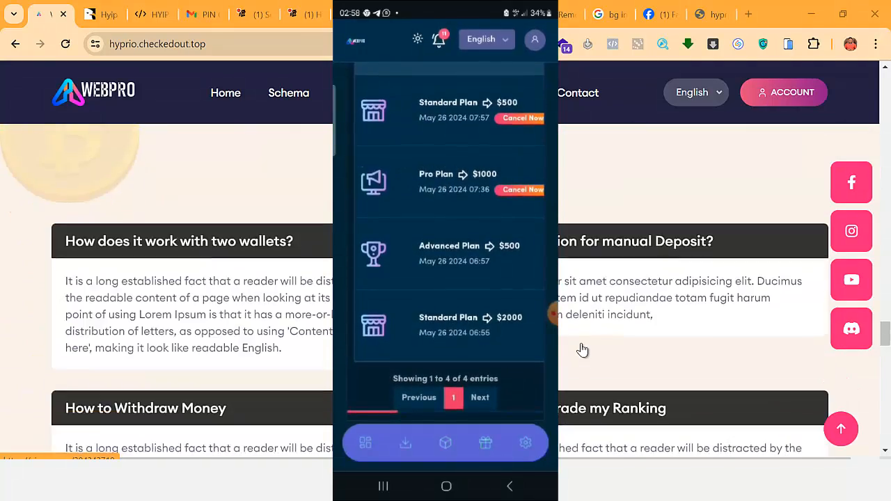
scroll(582, 350, "down", 10)
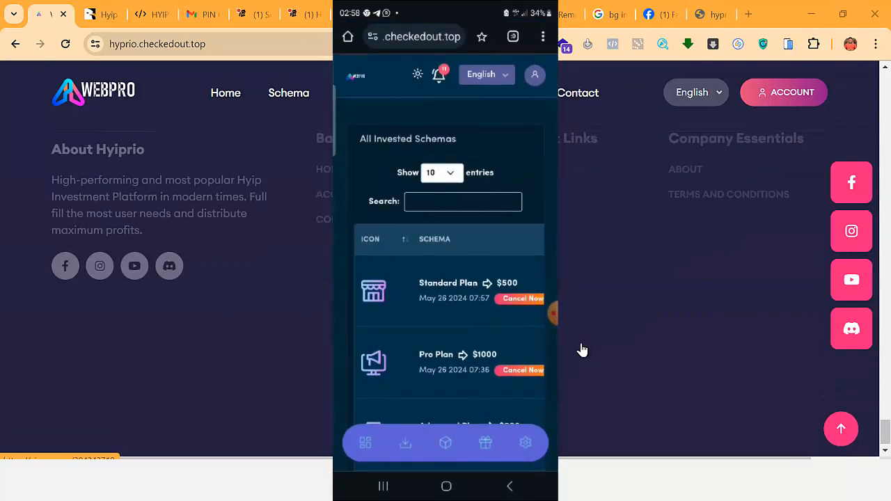
Return the desktop page to the top and scroll through the WebPro homepage.
left_click(834, 423)
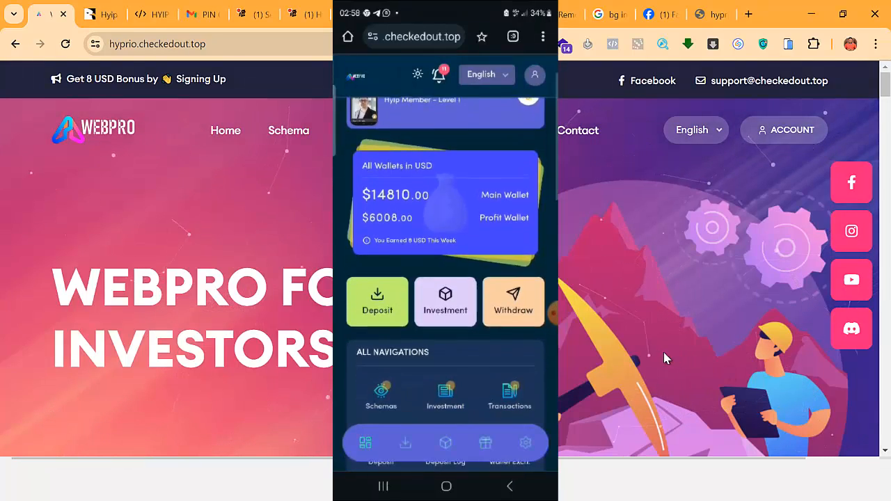
scroll(642, 354, "down", 4)
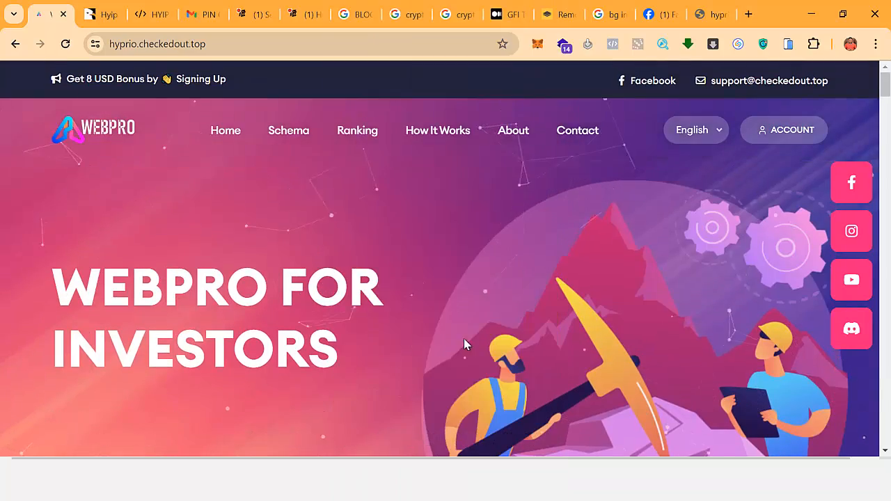
scroll(463, 339, "down", 5)
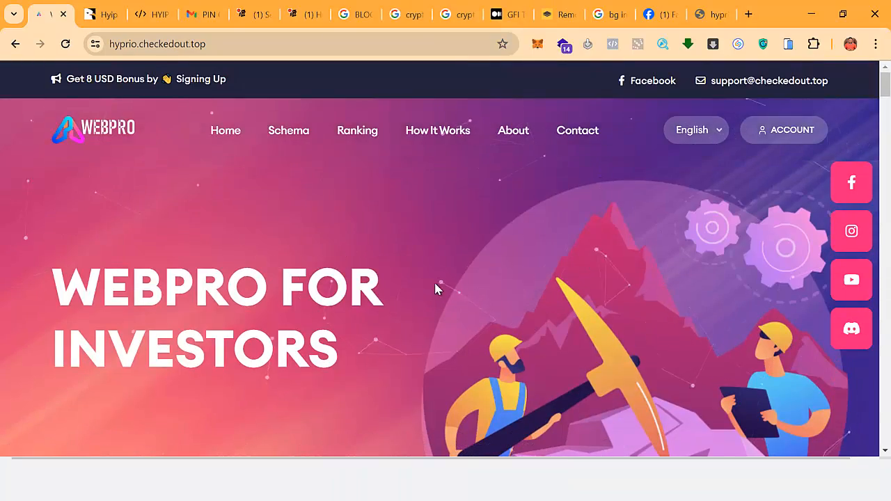
scroll(503, 305, "down", 5)
scroll(661, 296, "down", 2)
Open the sign-up form and fill in the first name, last name and saved e-mail address.
left_click(787, 131)
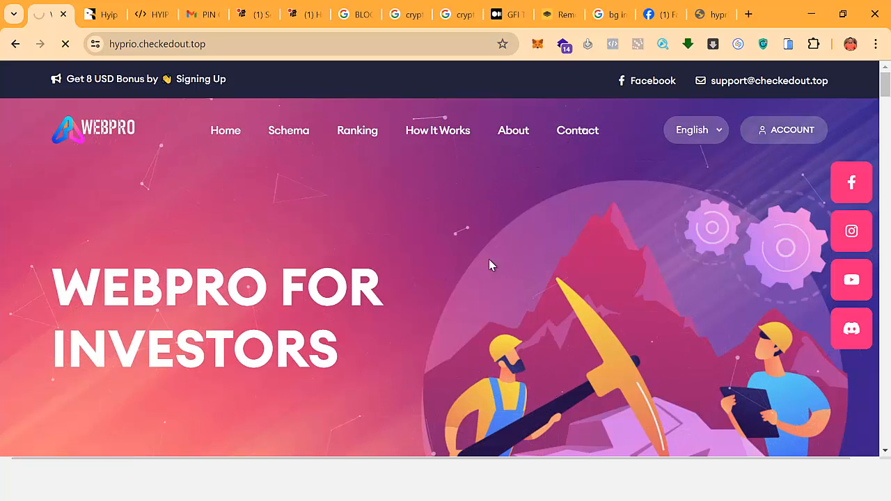
scroll(600, 286, "down", 2)
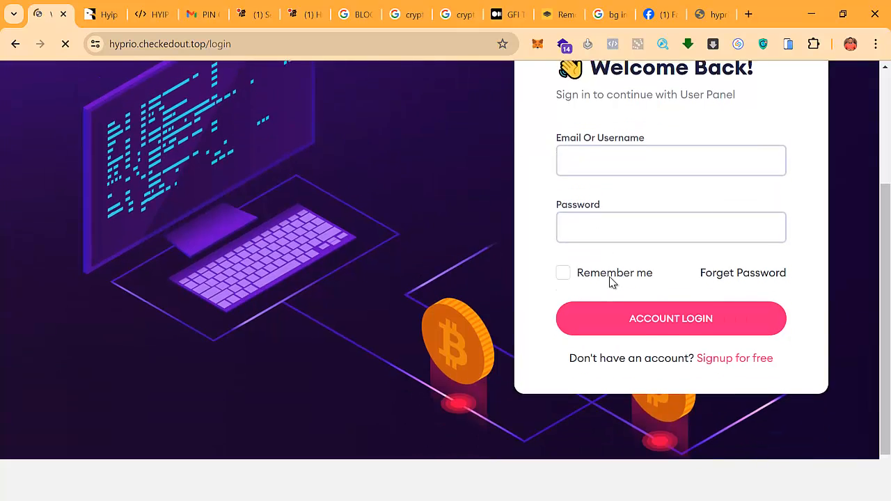
scroll(610, 283, "up", 1)
scroll(611, 283, "down", 1)
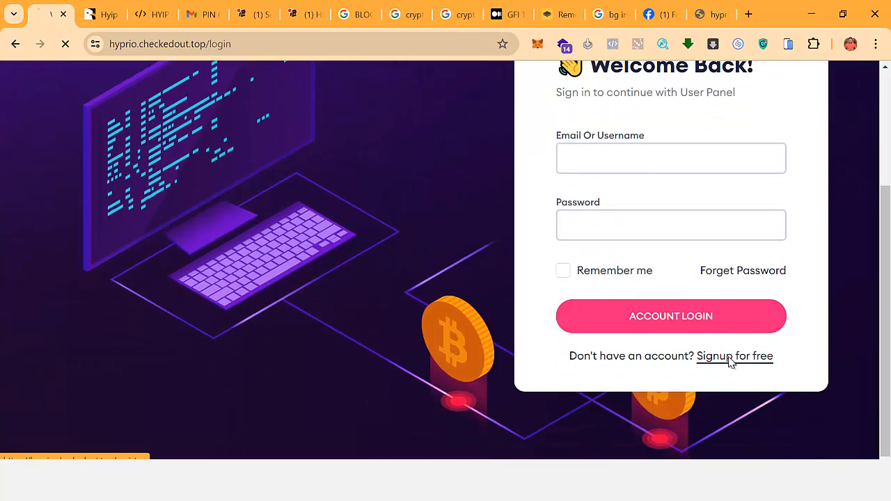
scroll(550, 244, "down", 2)
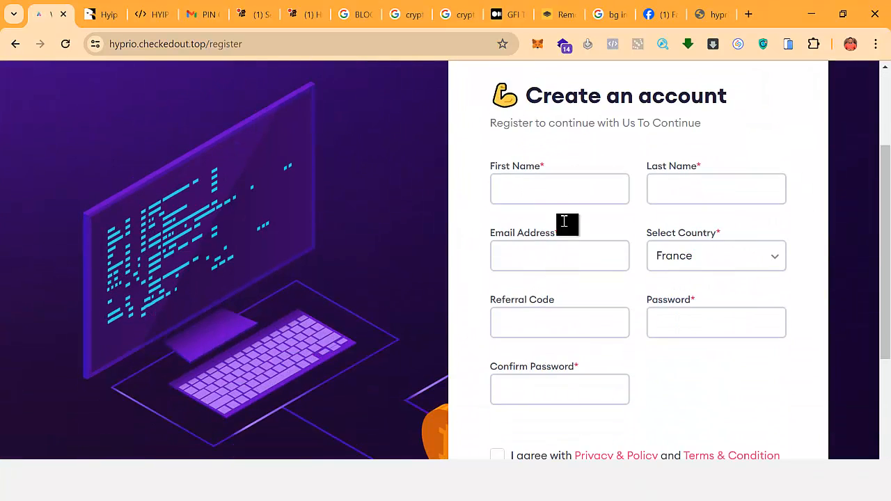
left_click(567, 198)
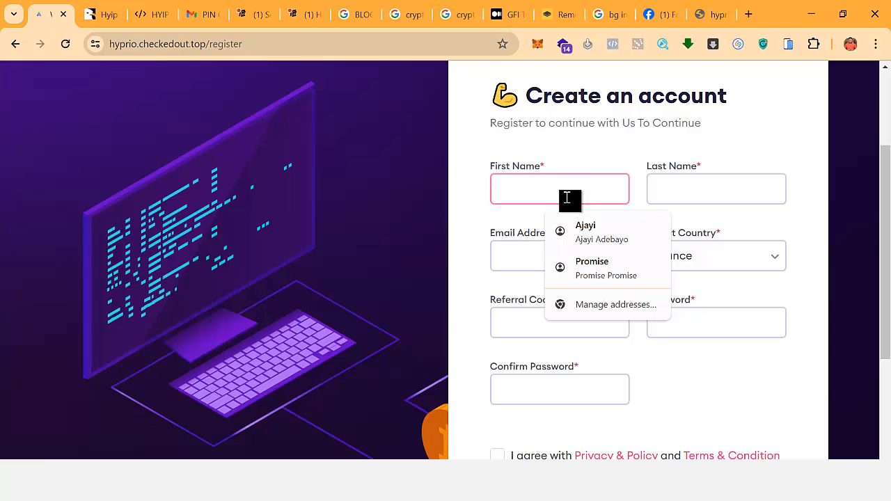
type("Desmond")
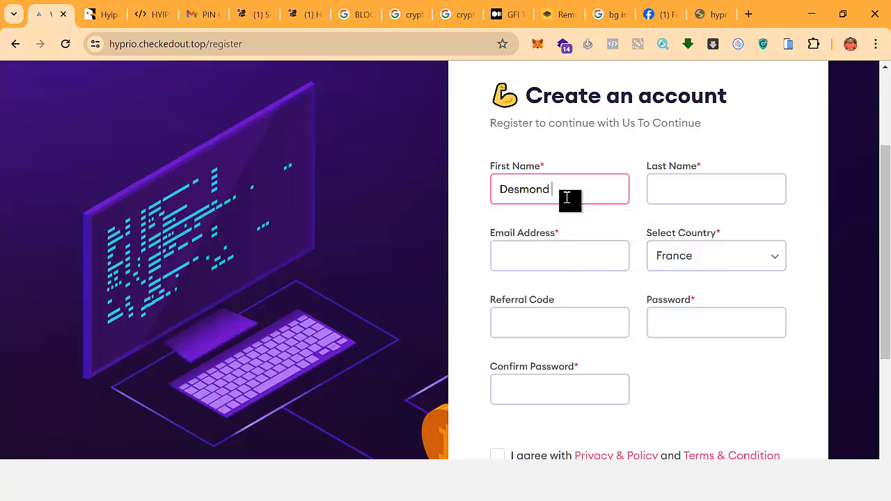
key("Tab")
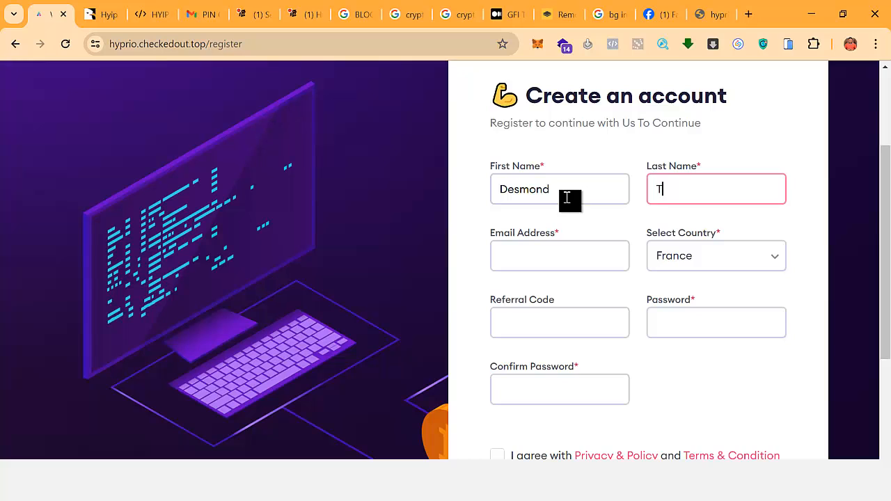
left_click(540, 251)
left_click(603, 295)
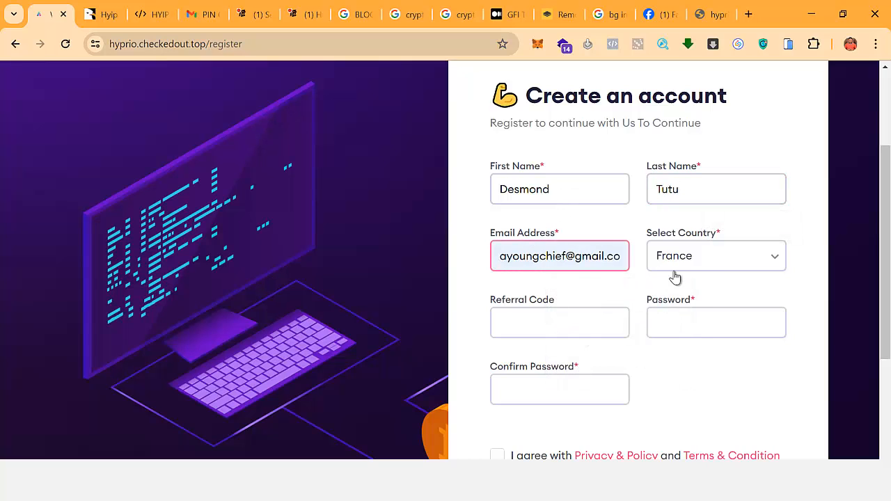
Choose Albania as the country and enter the password and its confirmation.
left_click(699, 266)
left_click(690, 350)
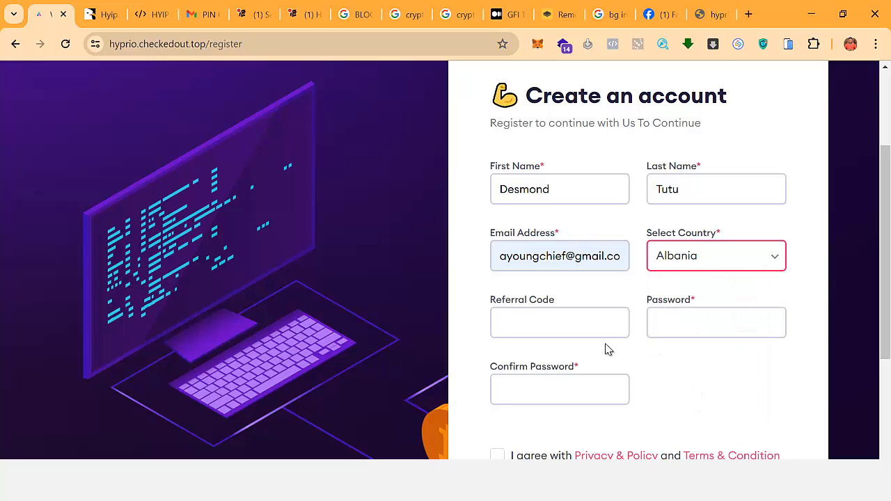
key("Tab")
left_click(673, 332)
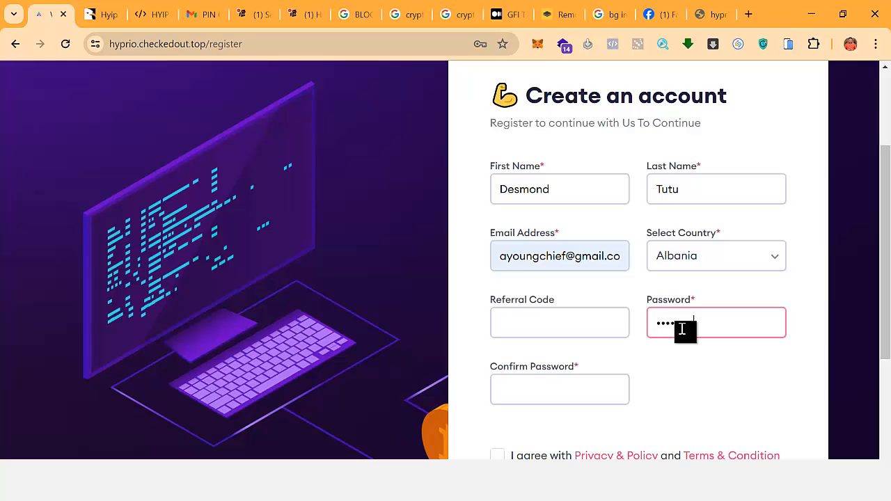
scroll(668, 332, "down", 1)
left_click(557, 317)
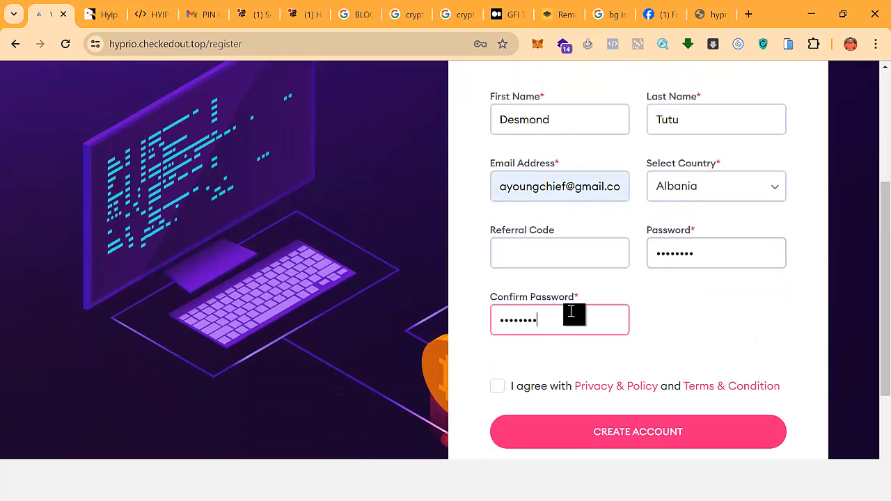
scroll(574, 322, "down", 2)
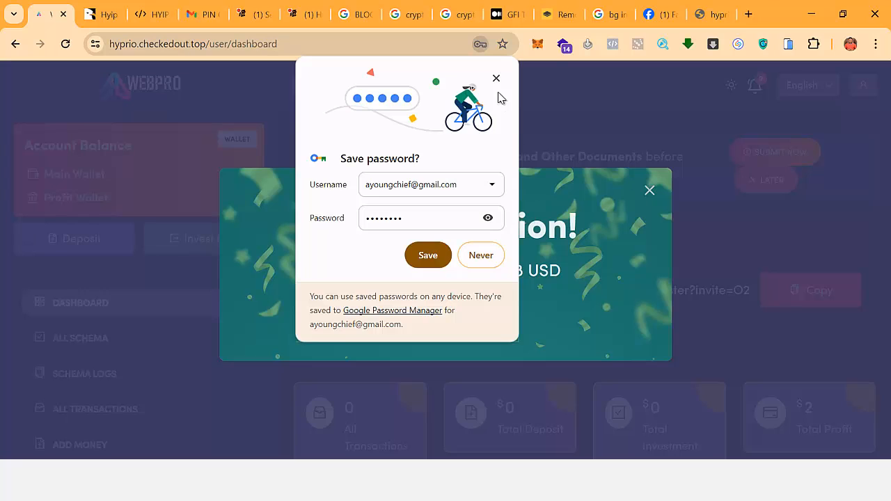
Dismiss the save-password prompt and the 8 USD signup bonus congratulation message.
left_click(497, 80)
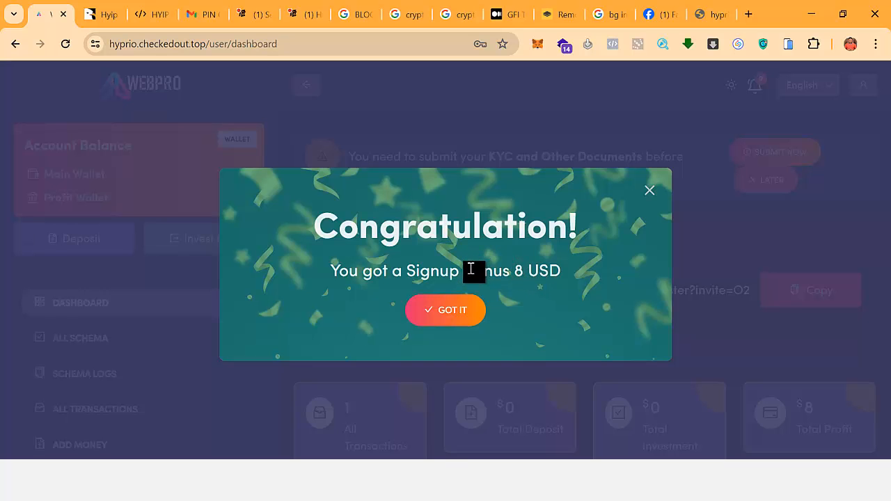
left_click(445, 319)
Open the KYC page through the Submit Now link in the dashboard reminder.
scroll(209, 251, "down", 1)
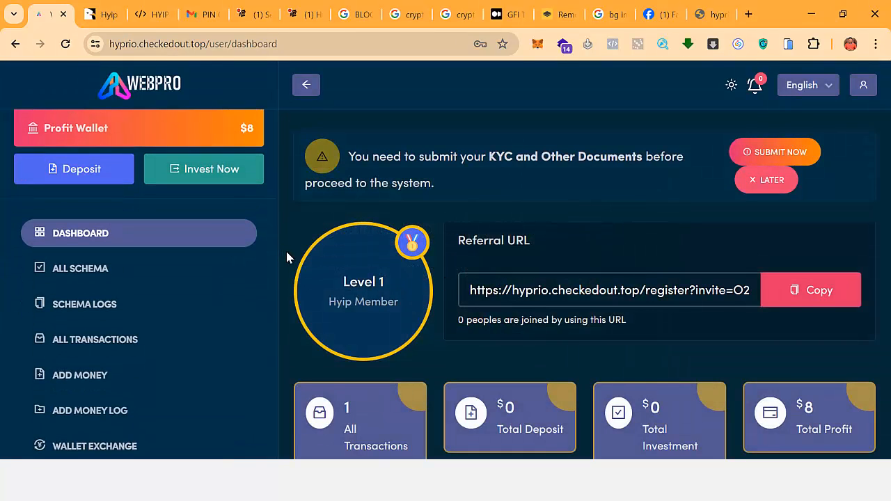
scroll(527, 334, "down", 2)
scroll(672, 277, "up", 2)
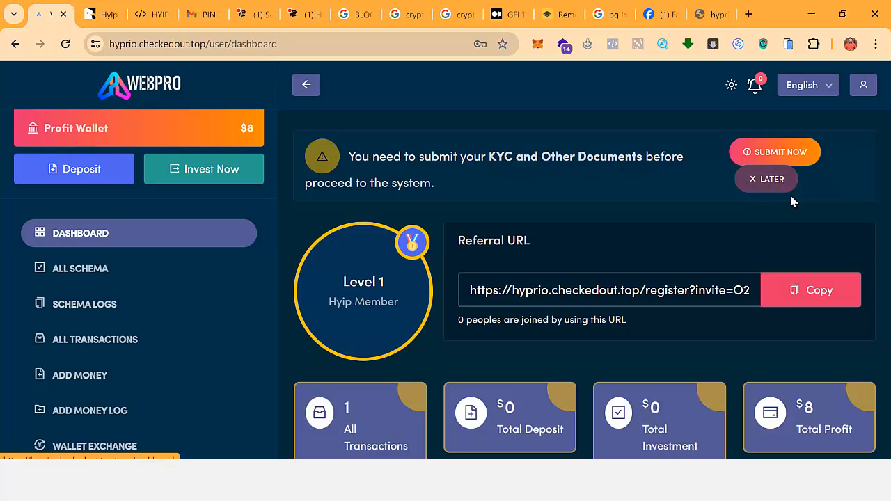
left_click(788, 151)
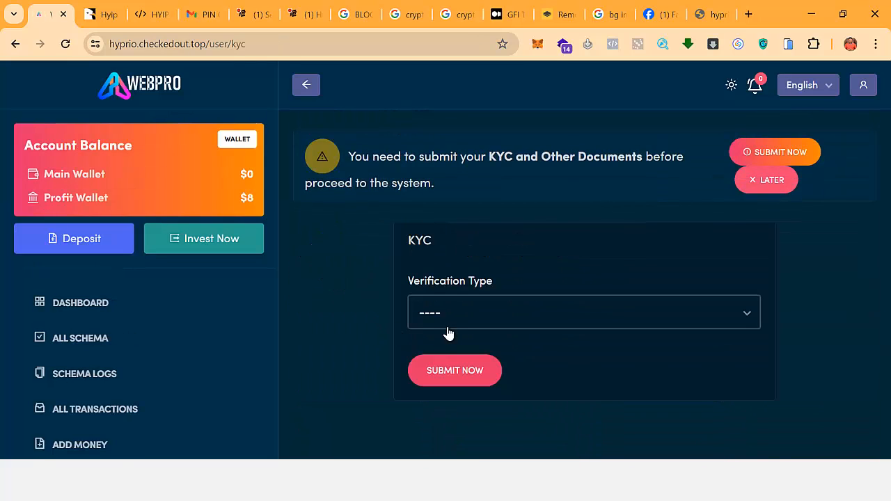
Set the Verification Type to KYC.
left_click(472, 314)
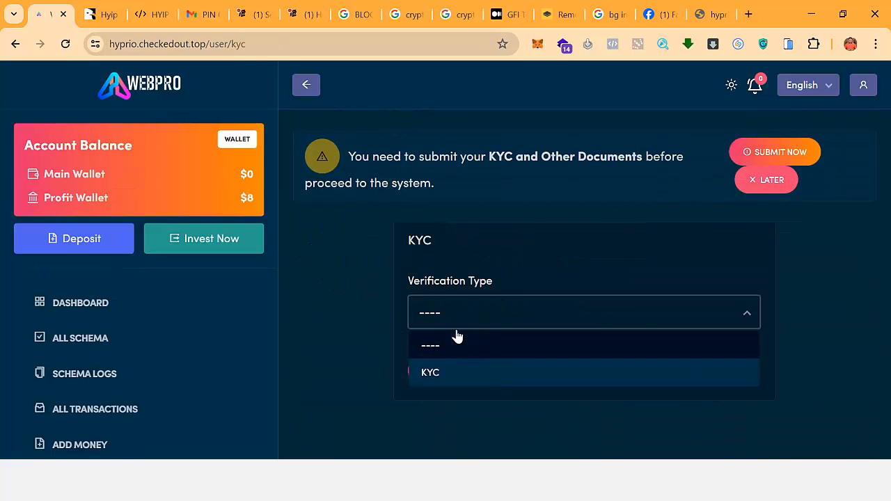
left_click(440, 371)
left_click(480, 376)
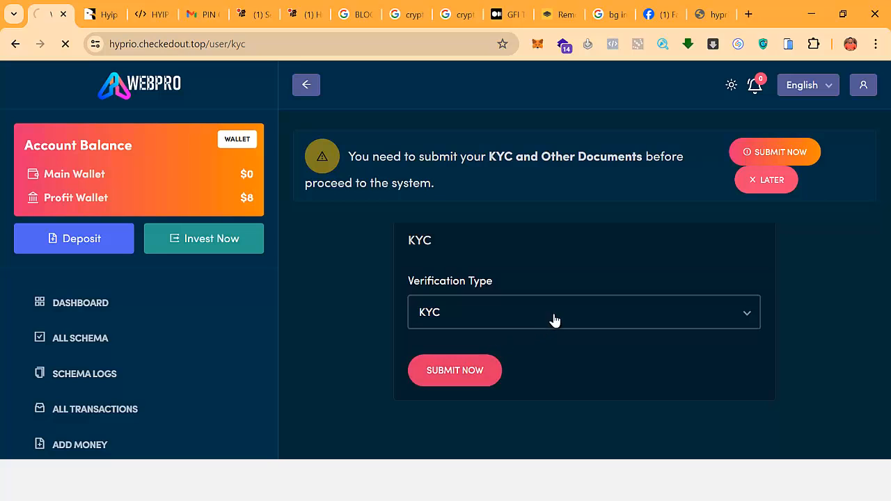
scroll(561, 319, "down", 2)
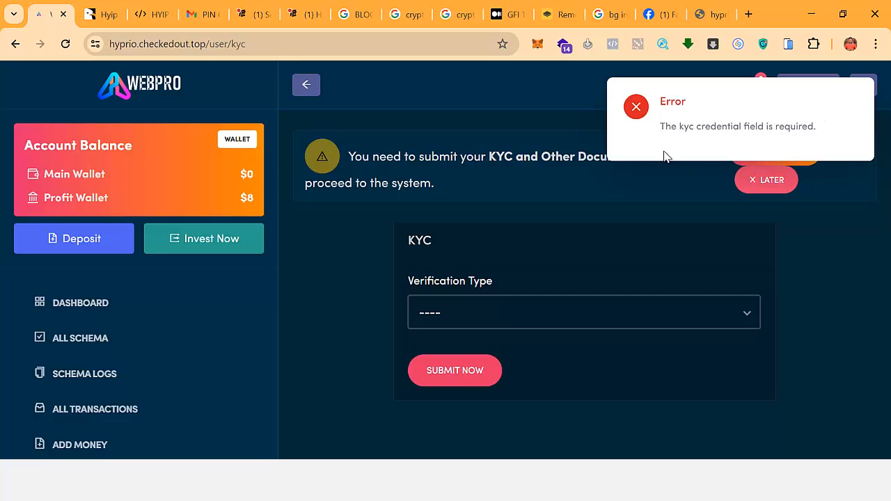
left_click(440, 313)
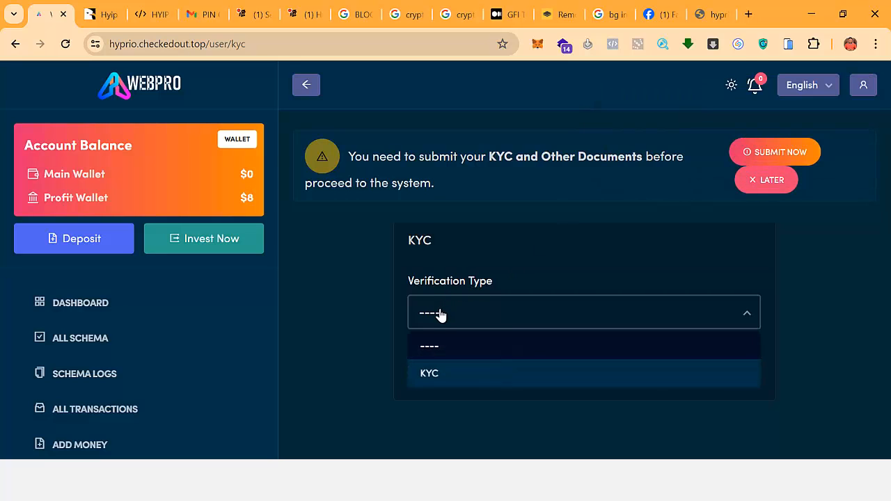
left_click(450, 373)
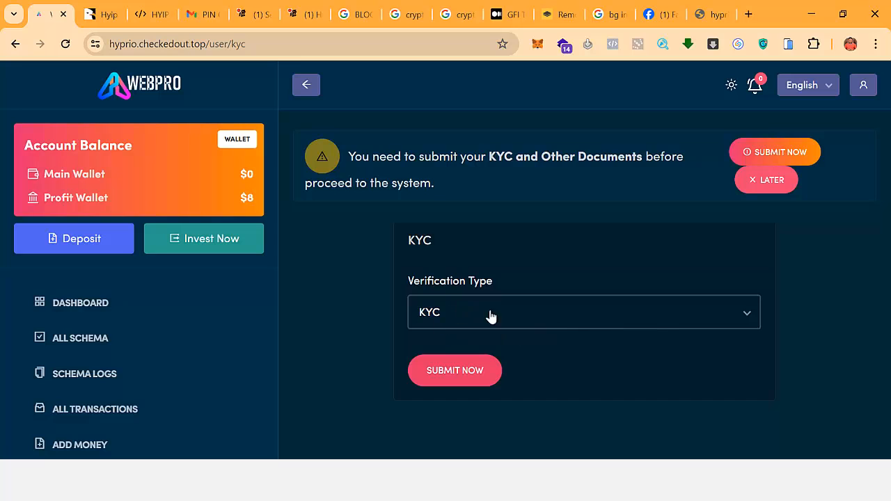
scroll(471, 307, "down", 2)
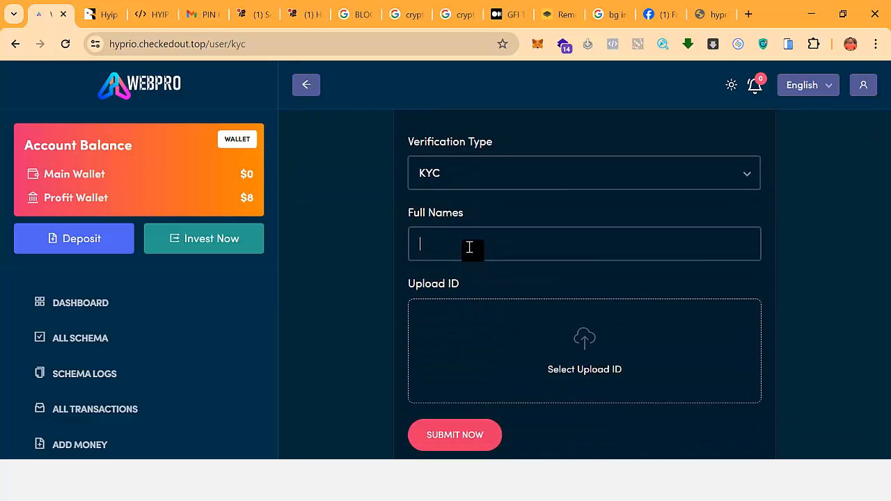
Enter the account holder's full name, upload 1.JPG as the ID and submit.
left_click(476, 245)
type("Desmond Tutu")
left_click(541, 334)
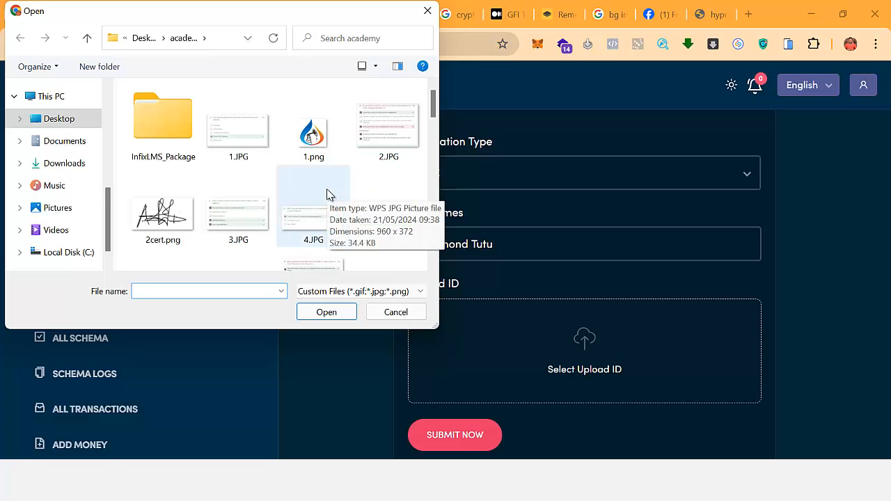
double_click(240, 155)
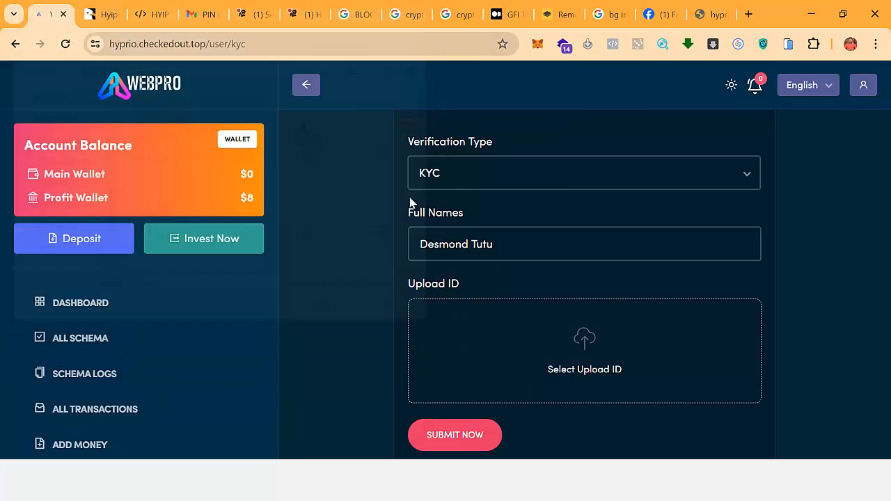
scroll(572, 319, "down", 1)
left_click(475, 380)
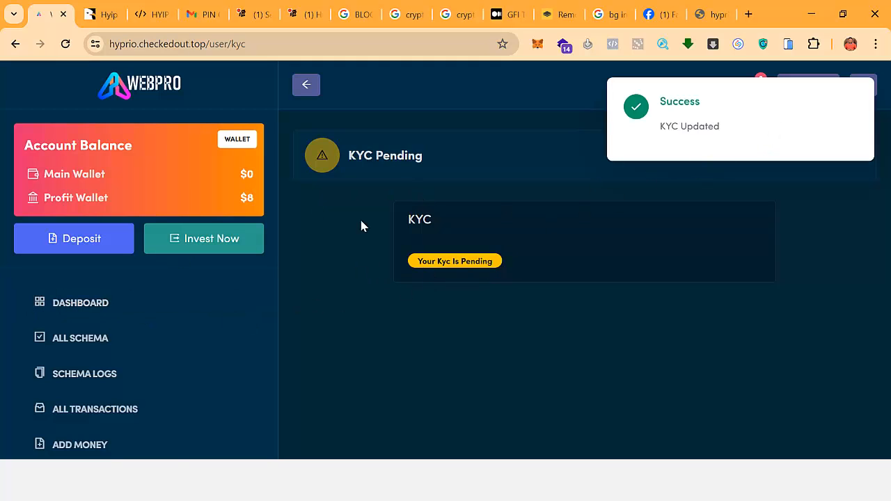
Return to the dashboard and review the 8 USD Signup Bonus in Recent Transactions.
left_click(85, 302)
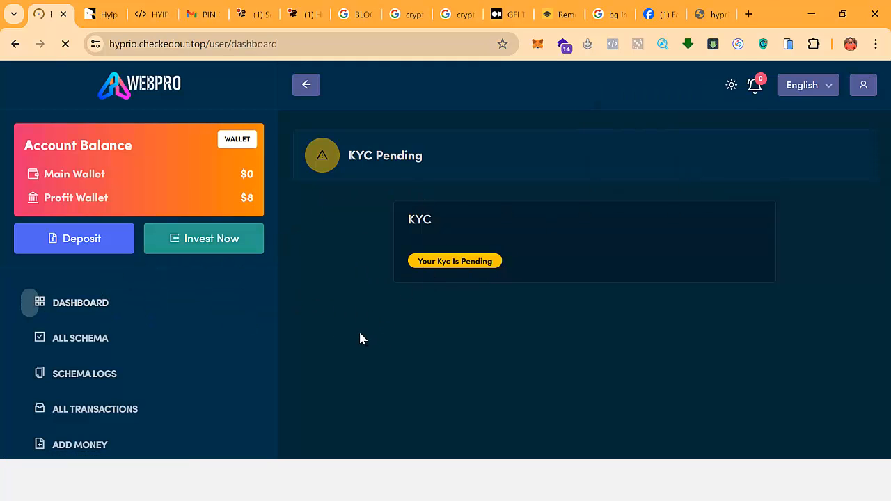
scroll(710, 370, "down", 7)
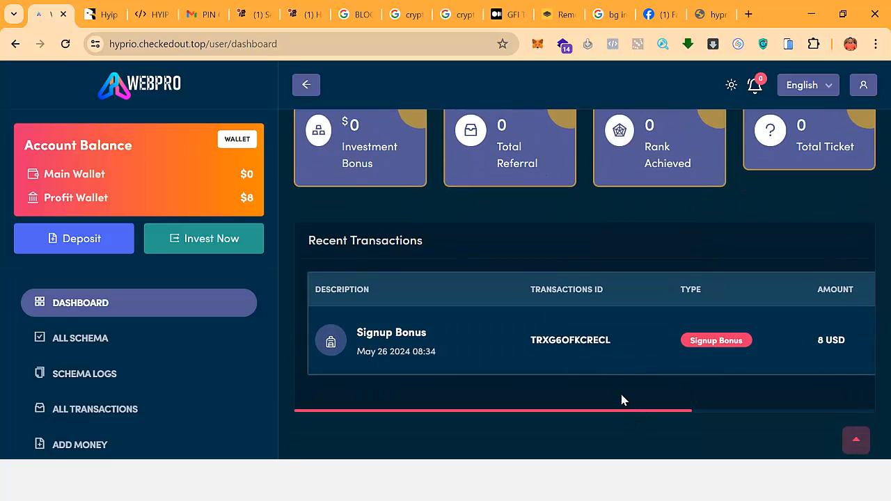
left_click_drag(615, 415, 764, 423)
left_click_drag(818, 418, 773, 396)
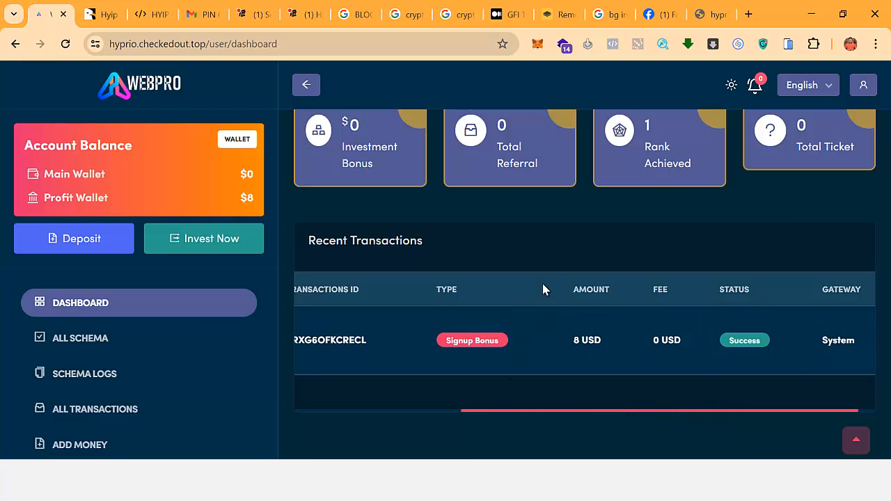
scroll(536, 285, "up", 7)
scroll(139, 328, "down", 2)
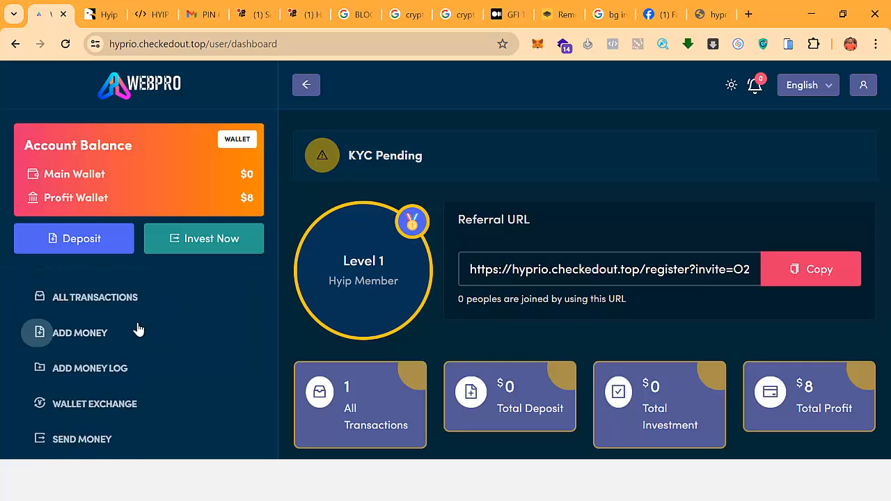
scroll(138, 329, "up", 2)
left_click(64, 348)
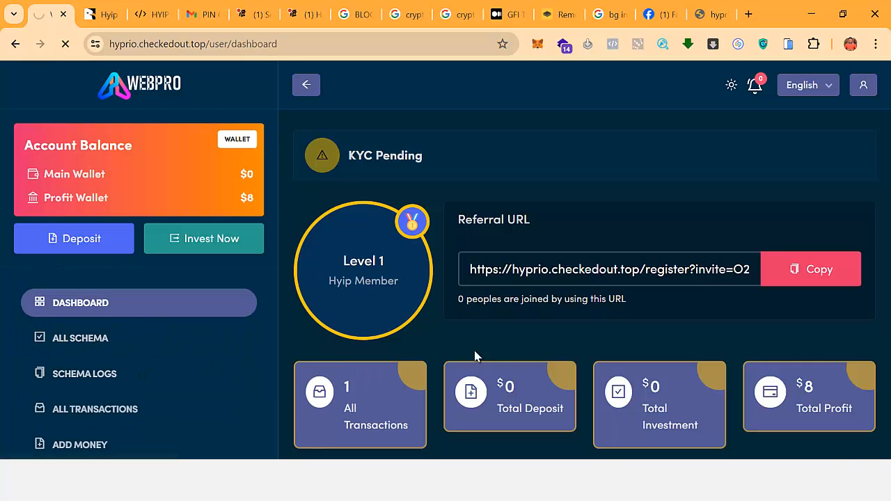
Scroll through the All The Schemas page listing the Standard and Advanced Plans.
scroll(502, 334, "down", 3)
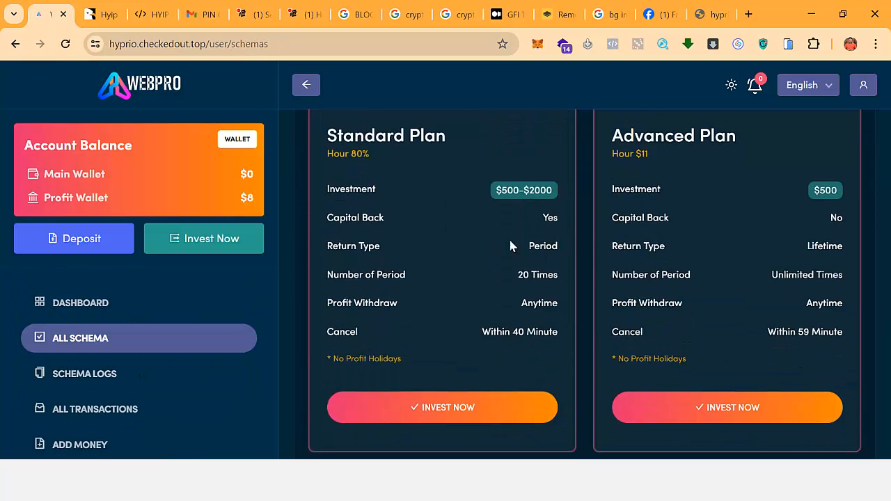
scroll(700, 293, "down", 6)
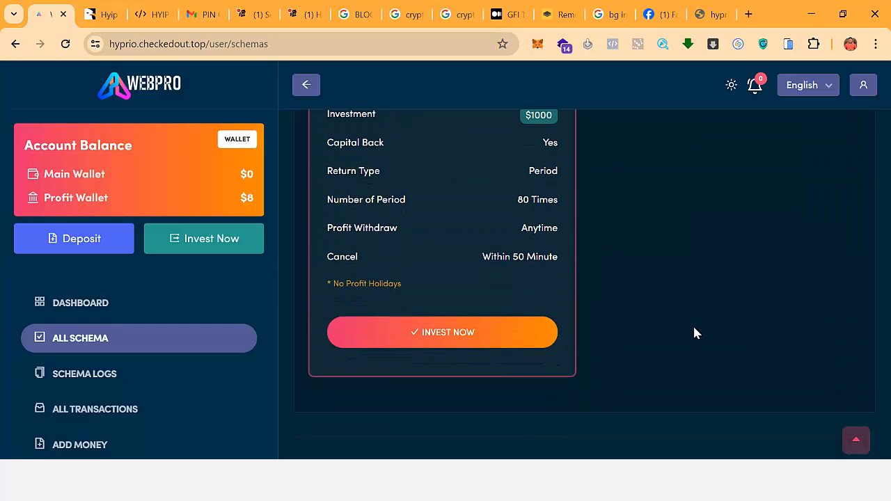
scroll(695, 332, "up", 9)
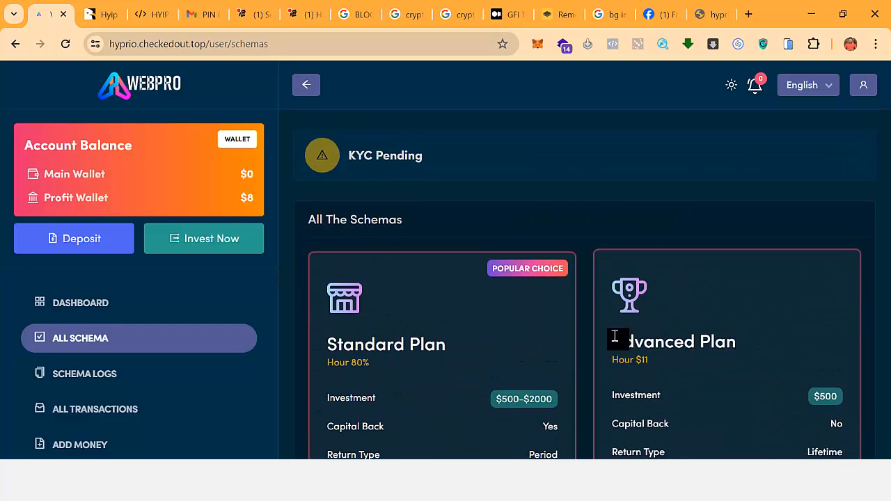
scroll(495, 288, "down", 2)
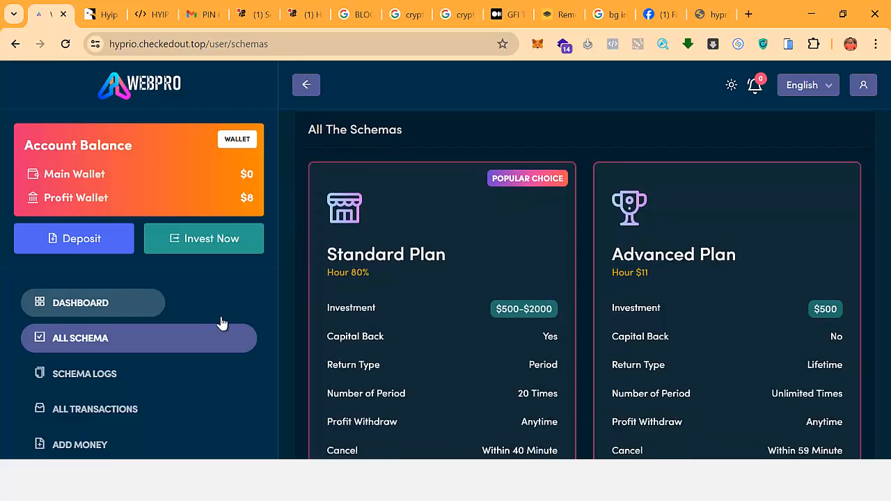
scroll(167, 397, "down", 3)
scroll(136, 398, "up", 5)
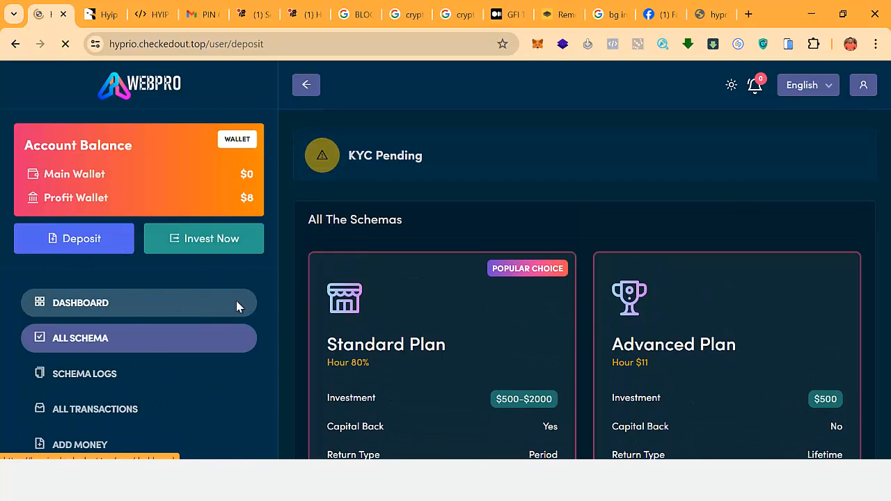
Choose the Crypto Payment gateway and enter a deposit amount of 5000.
scroll(369, 344, "down", 2)
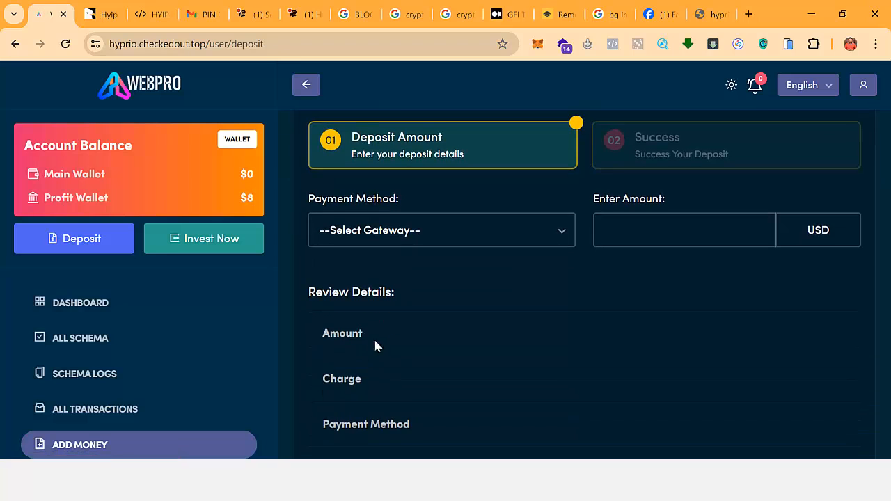
left_click(453, 237)
left_click(403, 292)
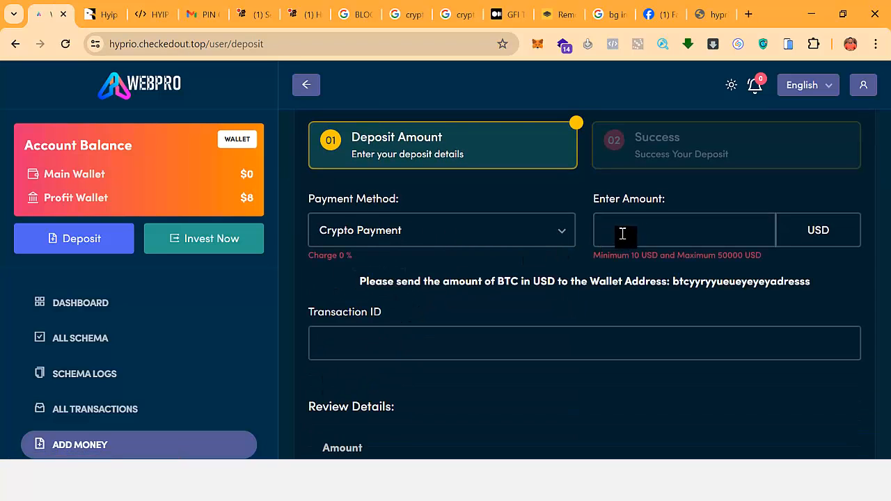
left_click(663, 234)
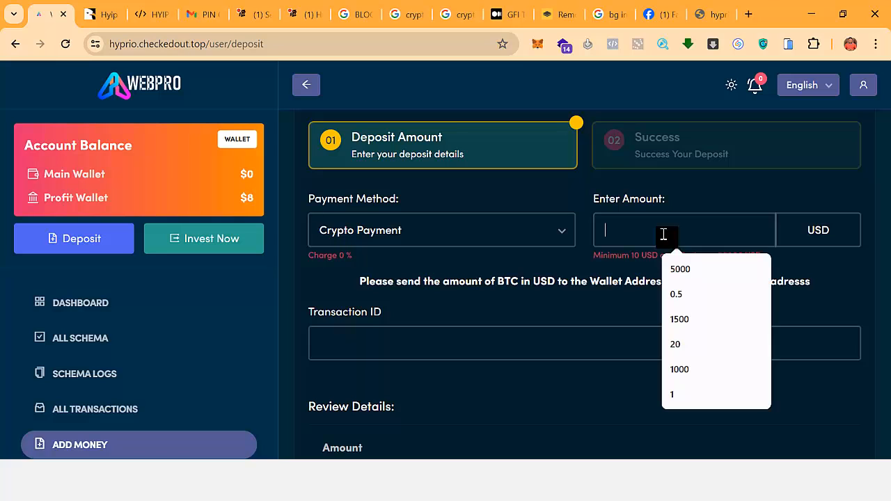
left_click(680, 269)
scroll(613, 261, "down", 2)
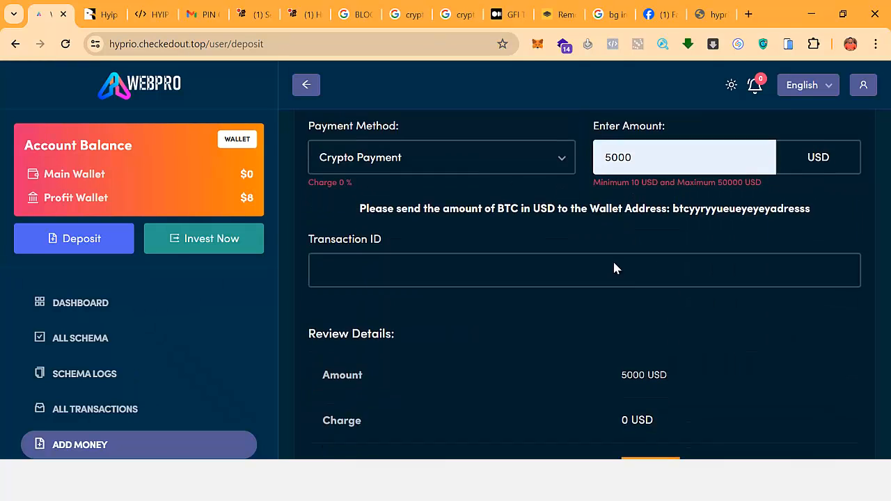
Enter transaction ID 'TRX' and select the BTC wallet address on the payment page.
left_click(379, 205)
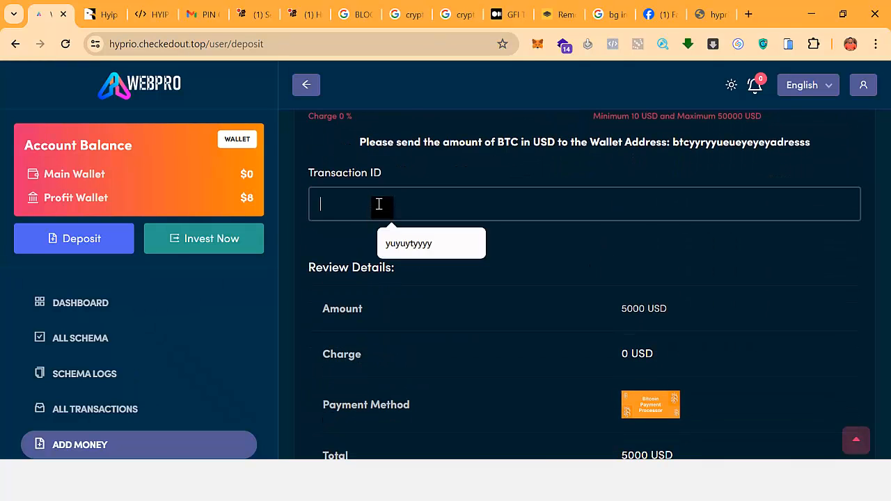
type("TRX342wee")
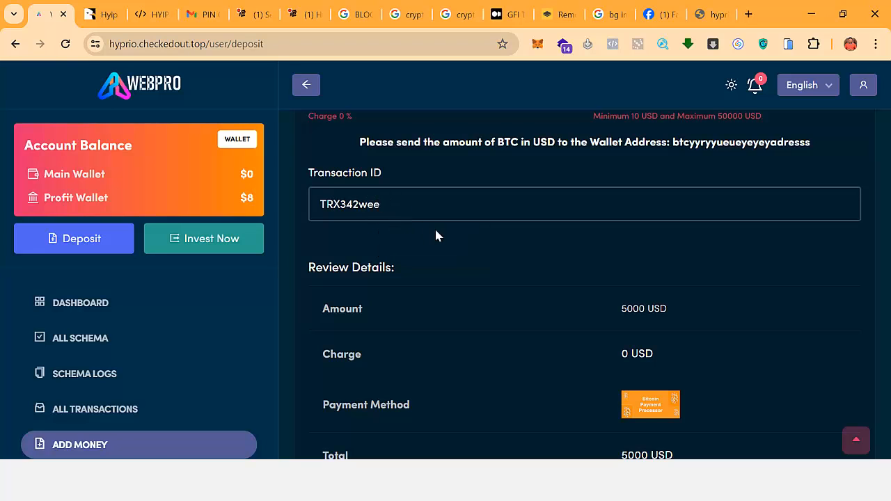
scroll(437, 235, "down", 3)
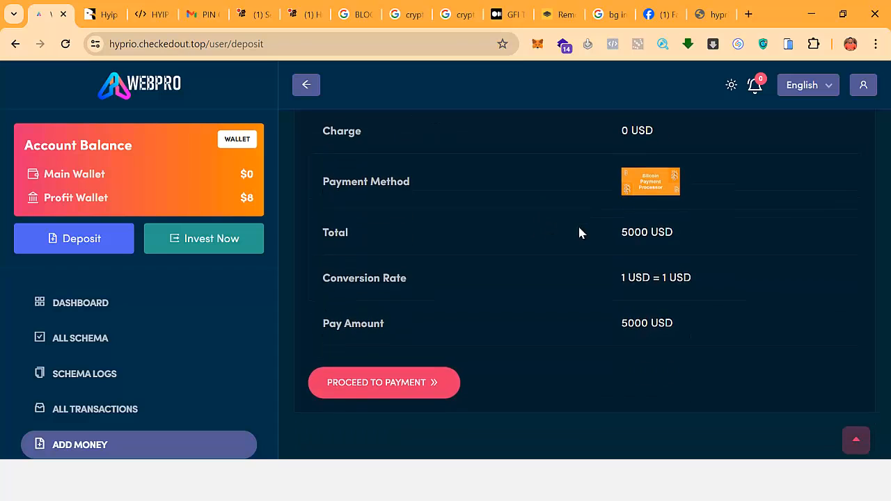
scroll(578, 230, "up", 4)
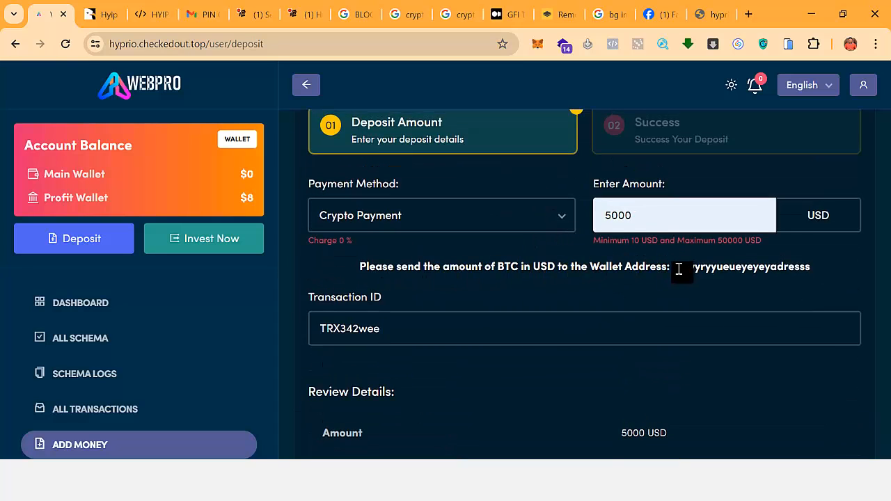
left_click_drag(672, 267, 785, 265)
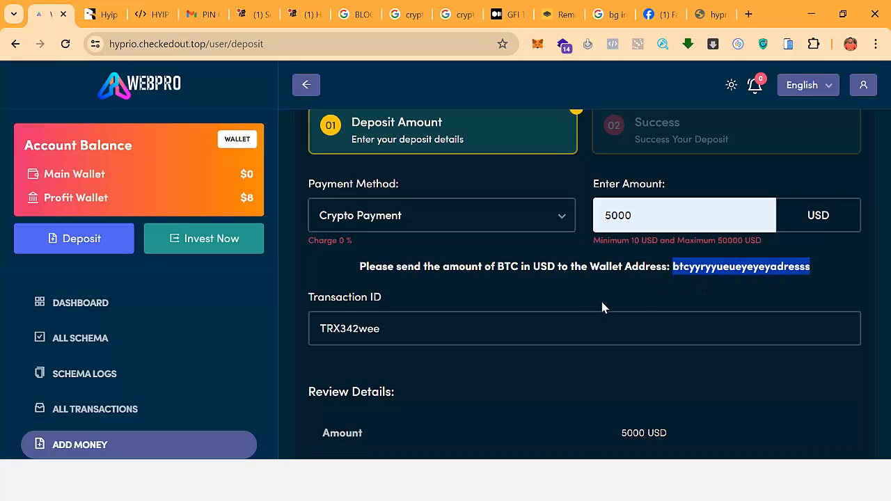
scroll(522, 314, "down", 3)
scroll(621, 318, "up", 3)
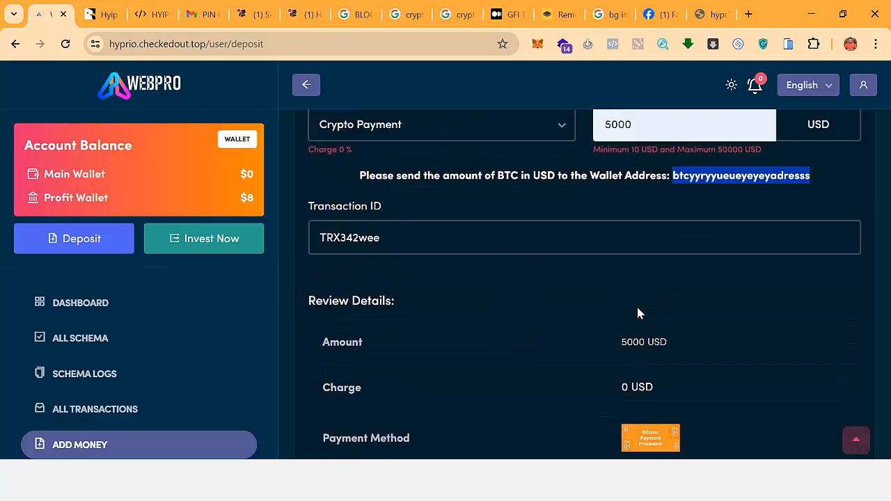
scroll(636, 299, "down", 5)
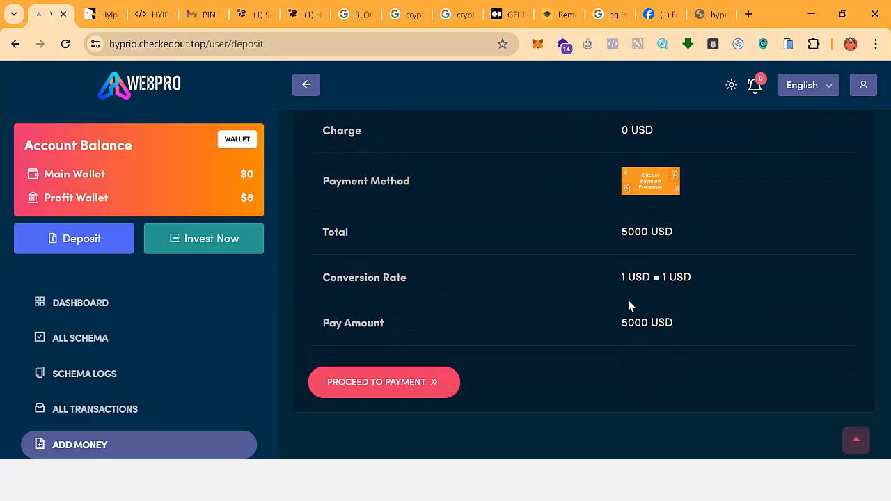
scroll(628, 304, "up", 2)
scroll(537, 269, "down", 2)
scroll(611, 318, "up", 5)
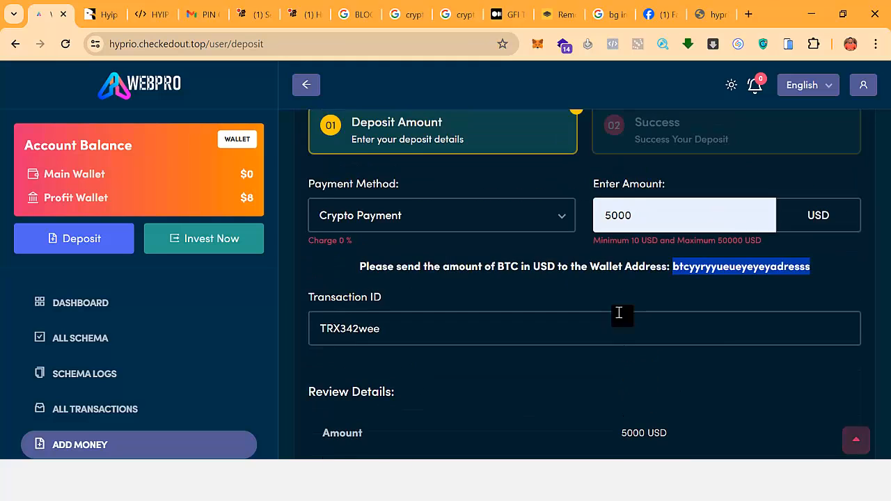
scroll(619, 313, "down", 4)
scroll(545, 327, "down", 1)
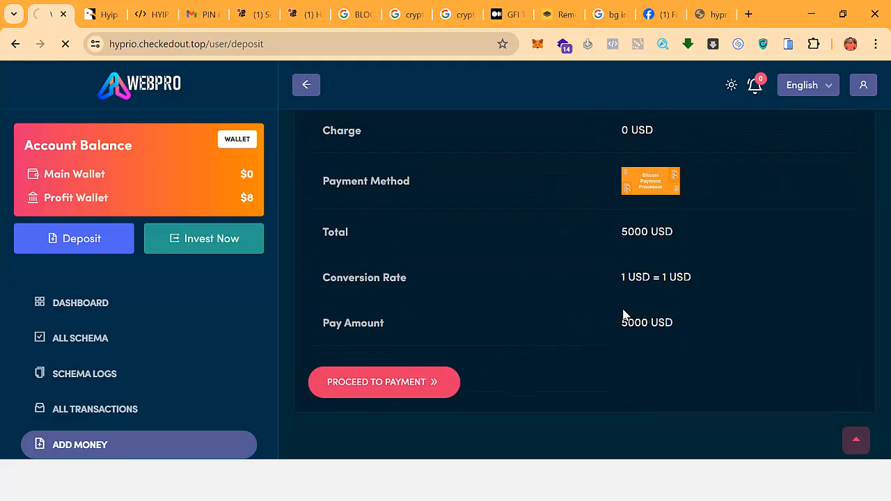
scroll(608, 308, "down", 3)
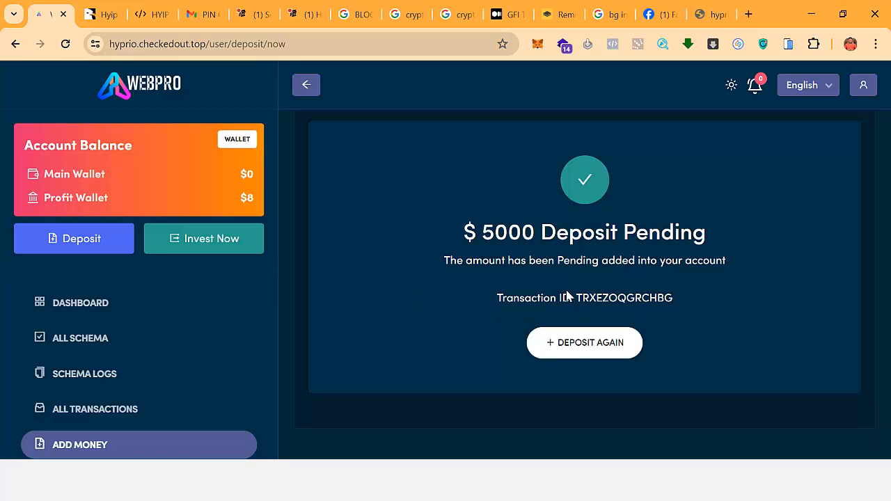
Scroll down and back up through the page after the pending-deposit confirmation.
scroll(705, 320, "down", 1)
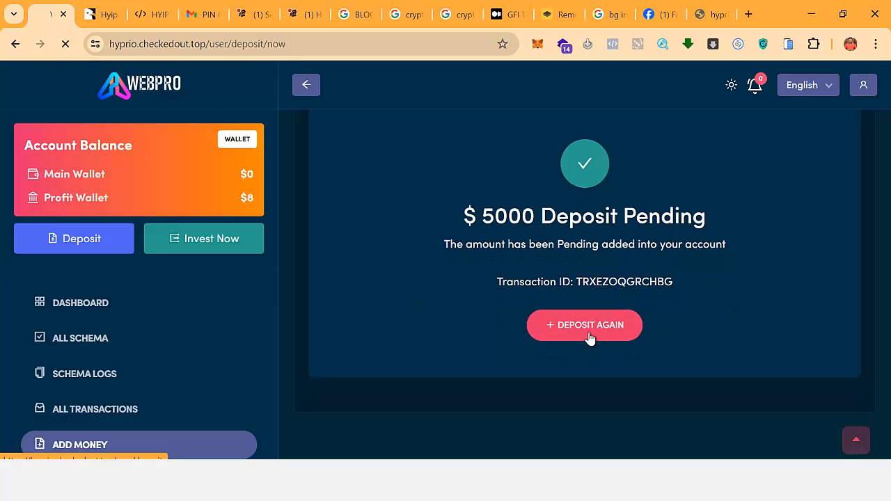
scroll(390, 292, "down", 3)
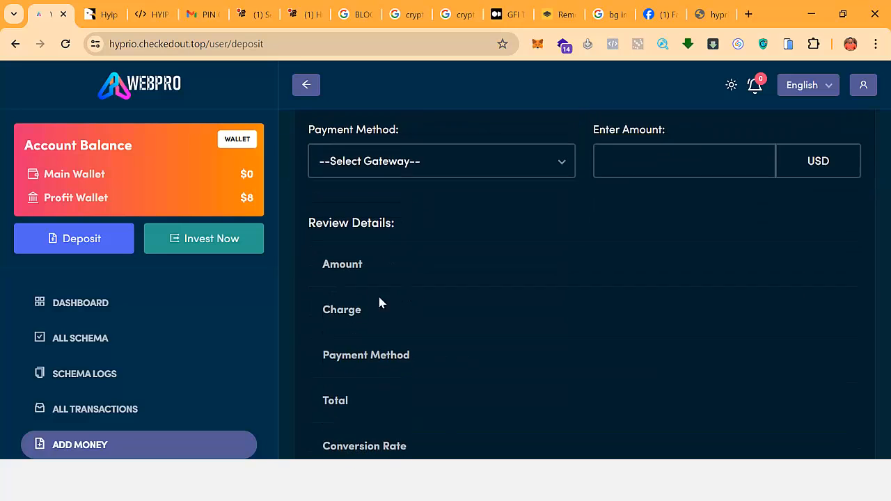
scroll(159, 304, "down", 2)
scroll(161, 359, "up", 1)
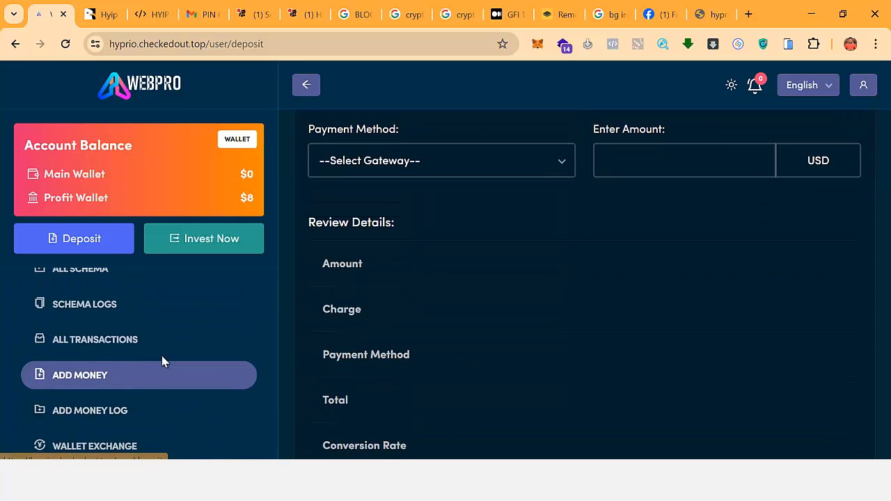
Browse the All Transactions list and the log of invested schemas.
left_click(160, 339)
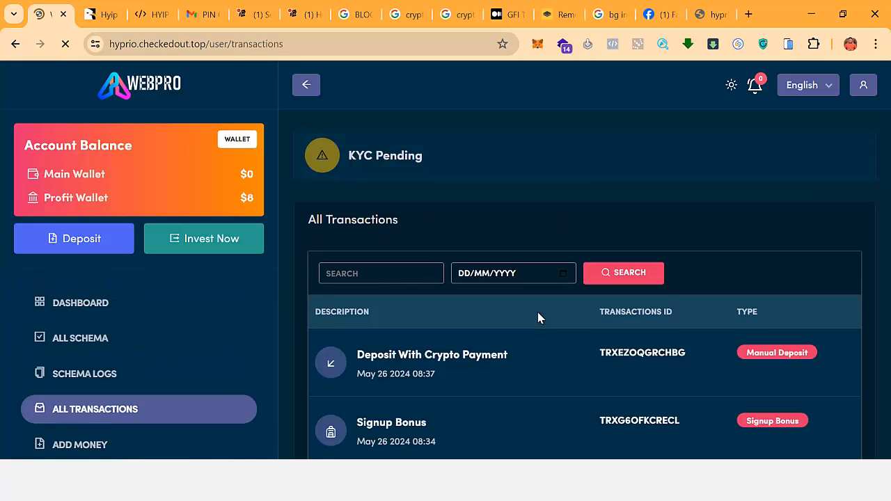
scroll(541, 317, "down", 1)
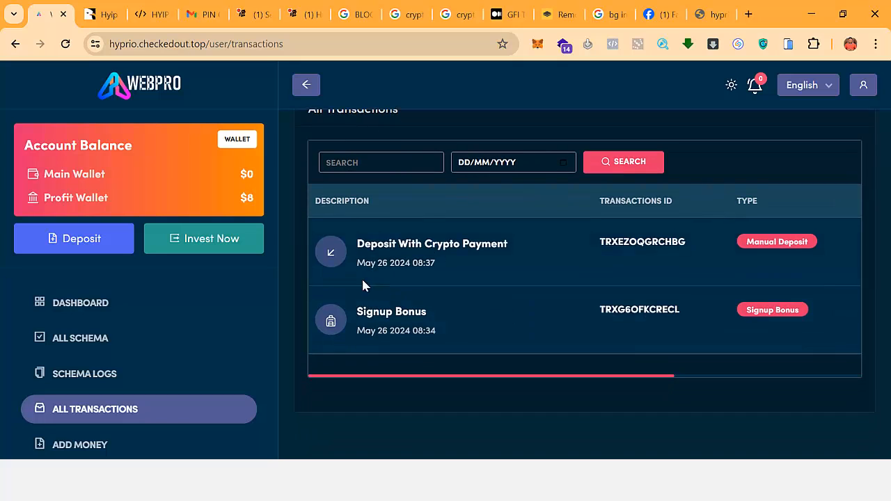
scroll(112, 340, "down", 1)
left_click(104, 310)
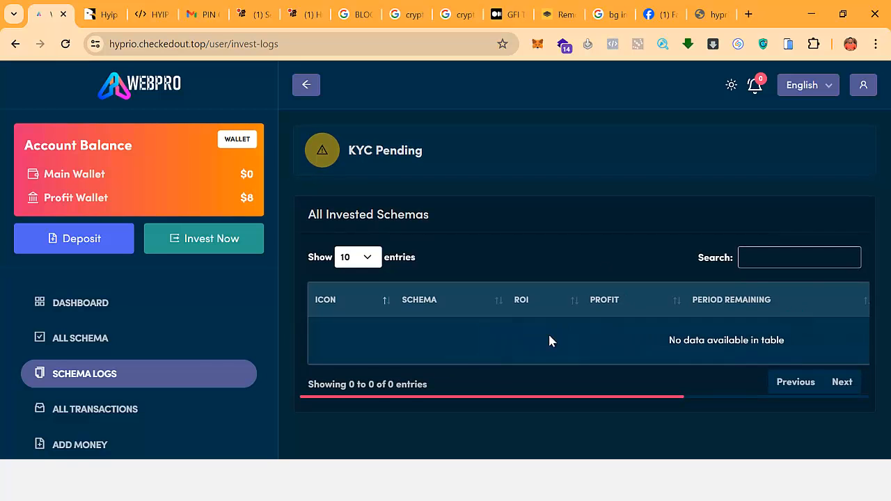
scroll(174, 368, "down", 2)
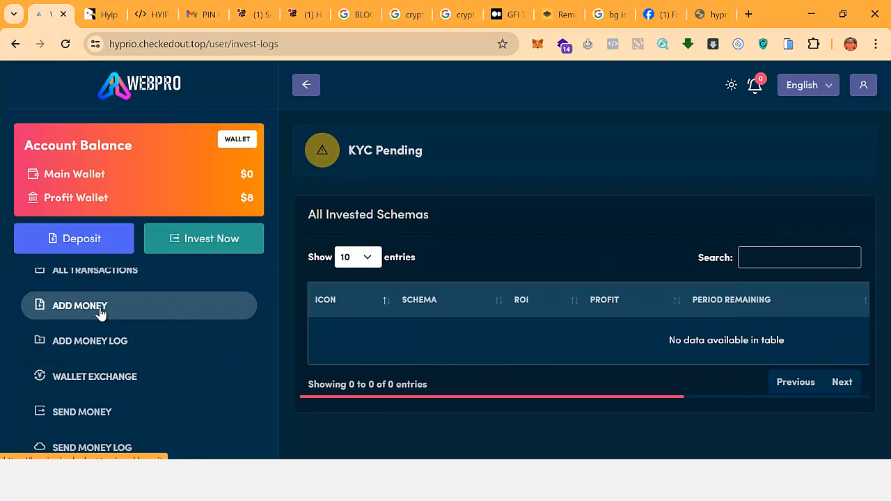
scroll(684, 312, "down", 5)
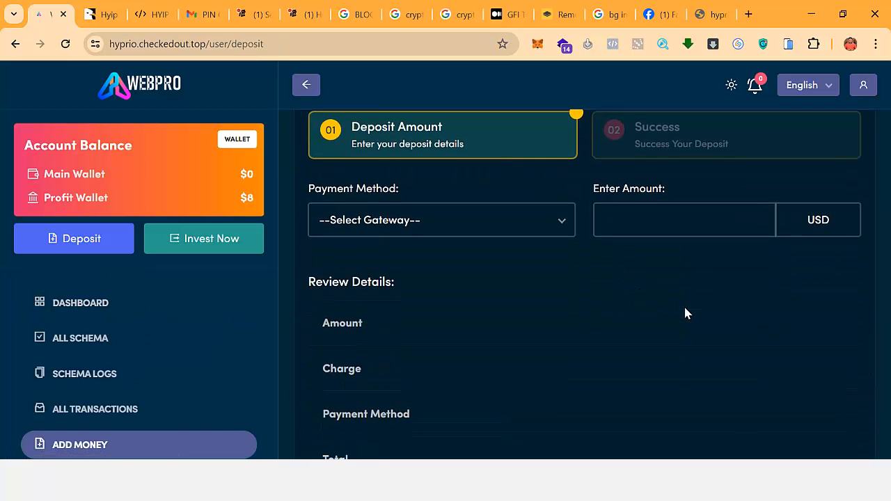
scroll(685, 314, "down", 1)
scroll(662, 308, "up", 5)
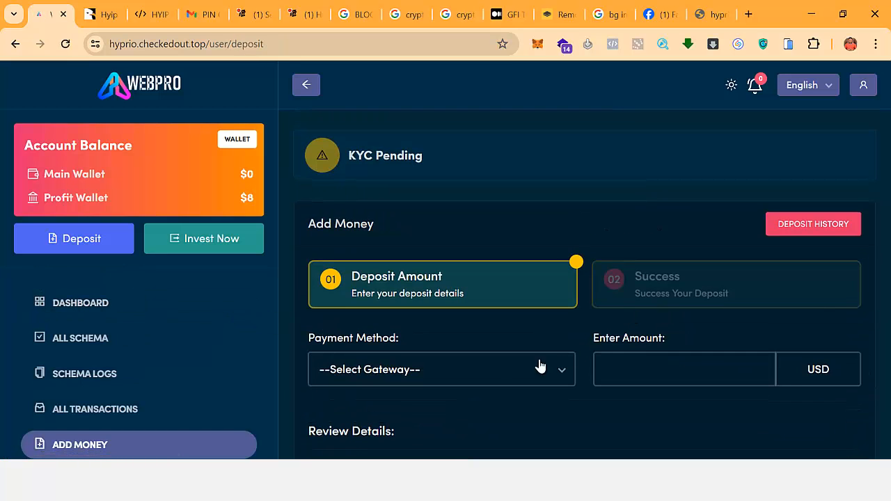
View the payment gateways available on the Add Money page.
left_click(471, 381)
scroll(190, 351, "down", 4)
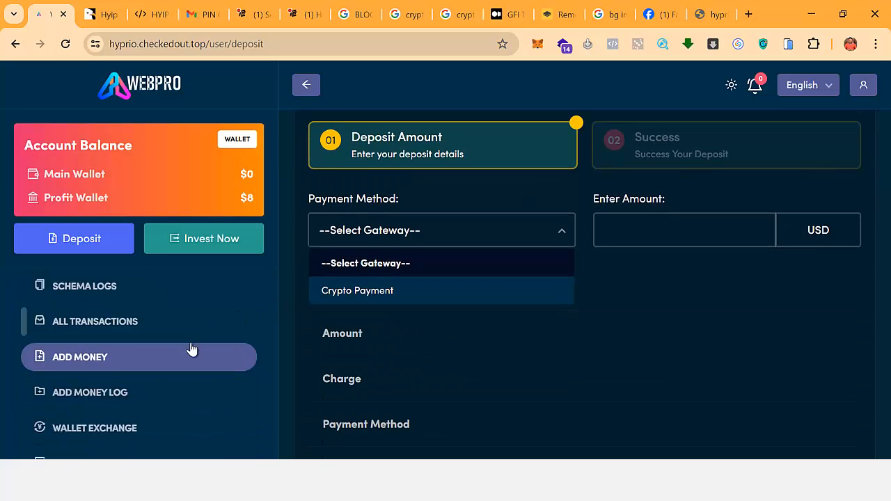
scroll(151, 342, "up", 1)
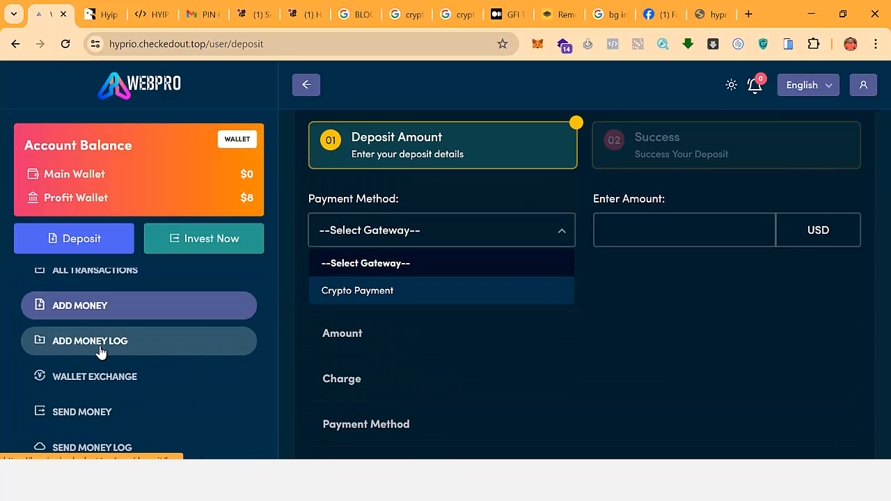
Check the pending 5000 USD crypto deposit's fee and status in the deposit log, then go to Wallet Exchange.
left_click(76, 342)
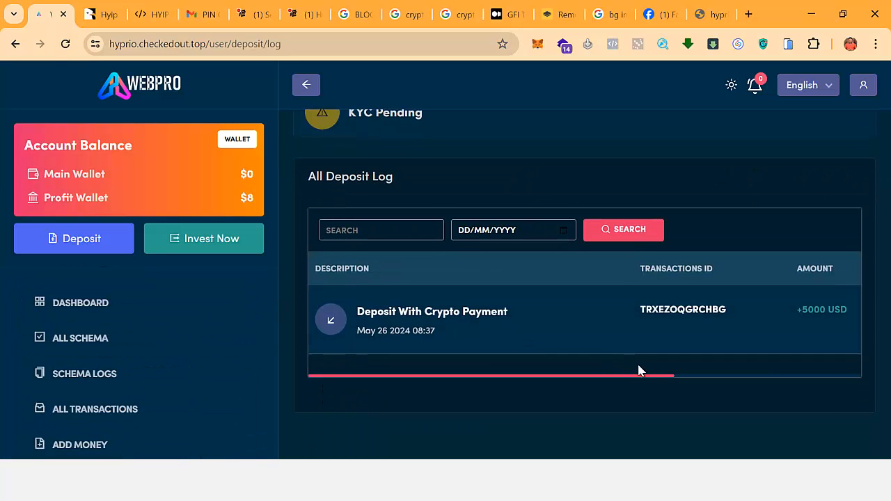
scroll(806, 379, "right", 5)
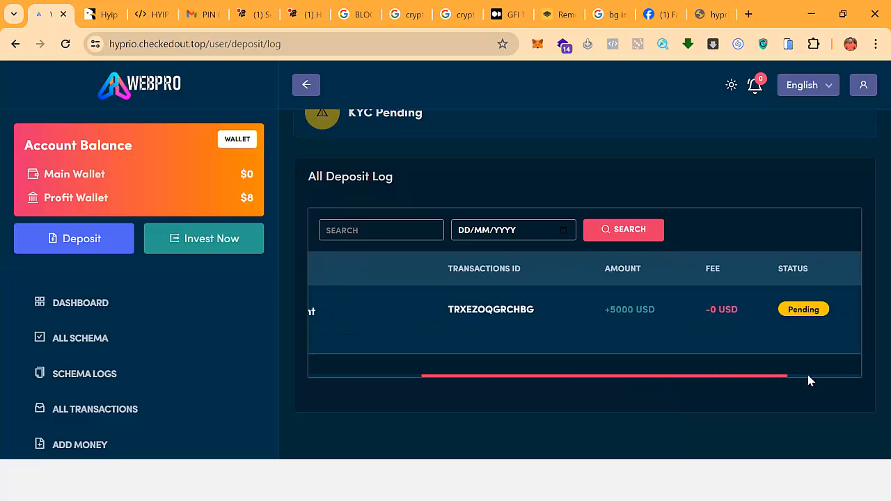
scroll(803, 378, "left", 5)
scroll(181, 343, "down", 3)
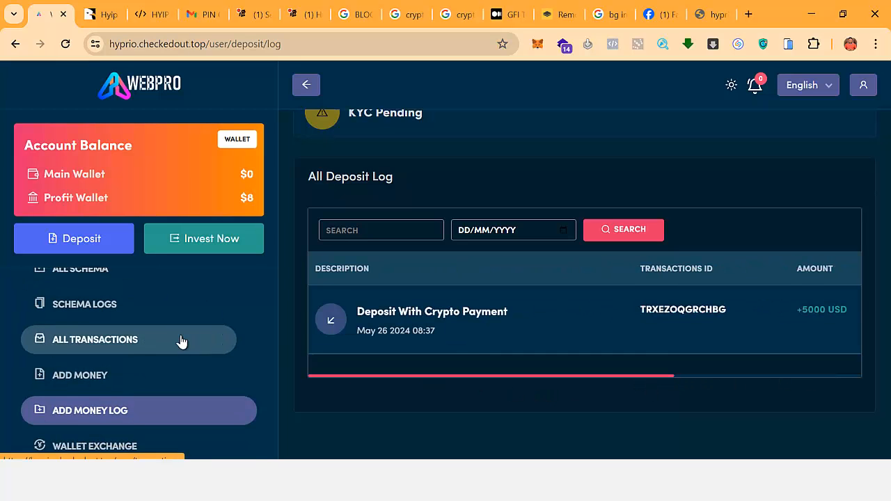
left_click(101, 317)
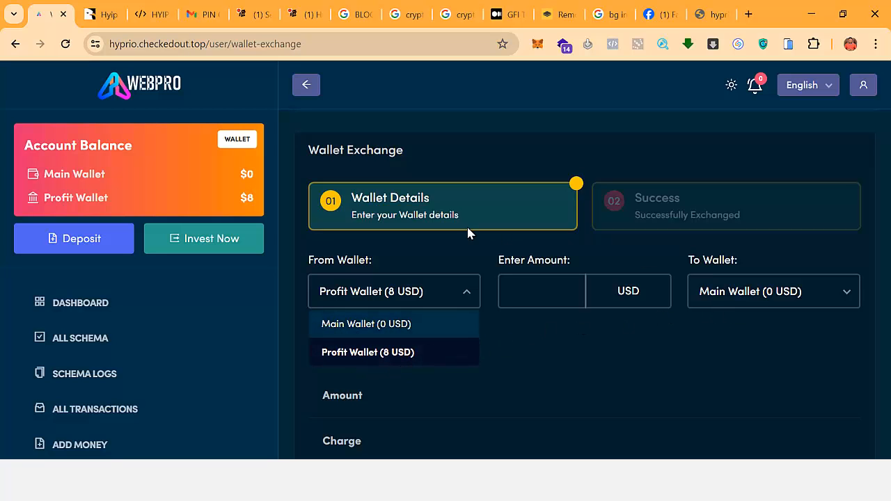
Keep Profit Wallet as the exchange source and look over the Send Money page.
left_click(462, 171)
scroll(171, 324, "down", 4)
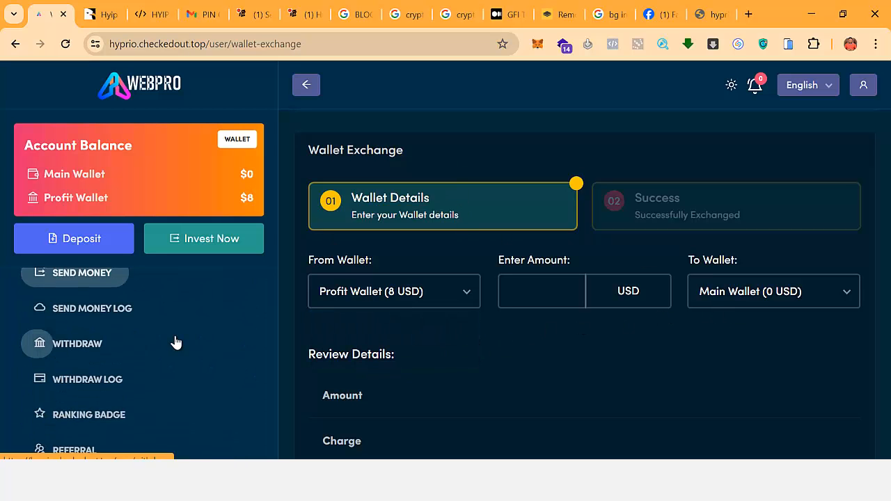
scroll(111, 313, "up", 2)
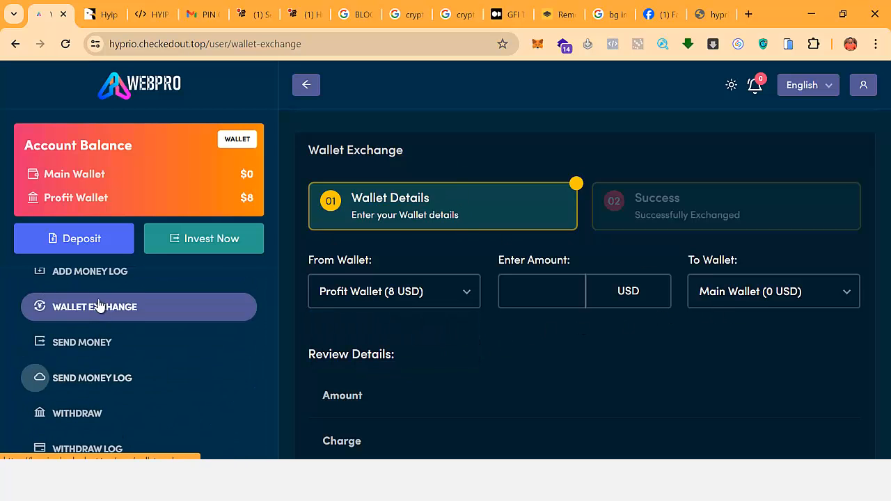
left_click(209, 343)
scroll(460, 344, "down", 2)
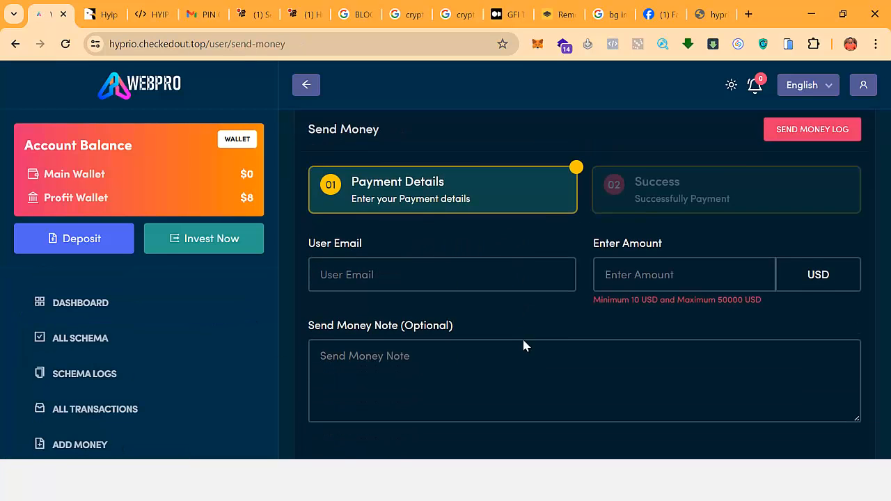
scroll(126, 360, "down", 5)
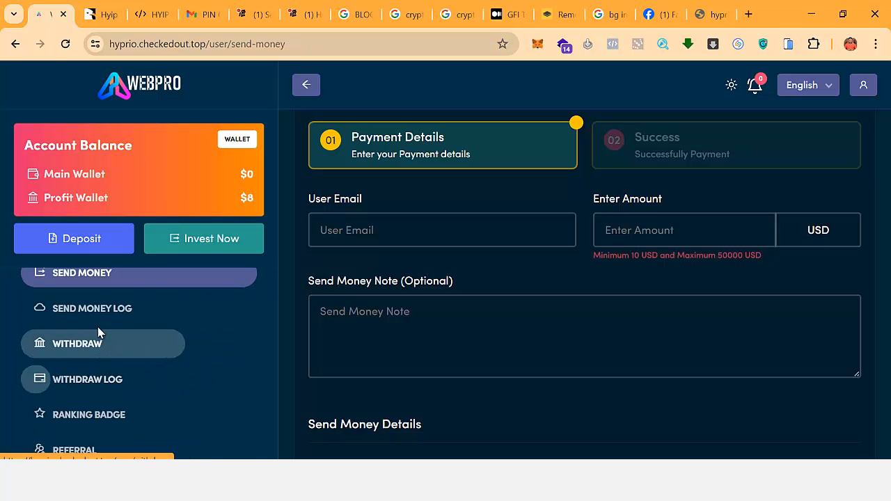
Try to withdraw, get refused for unverified KYC, and dismiss the warning.
left_click(150, 342)
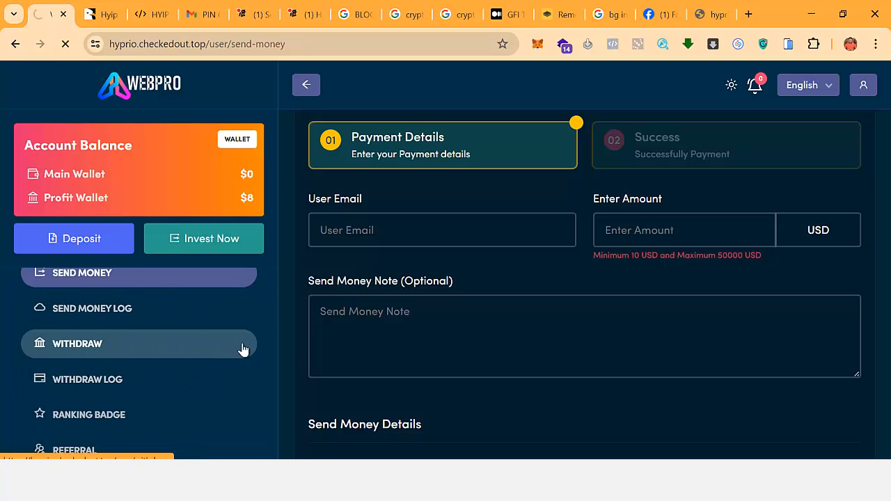
scroll(442, 348, "down", 2)
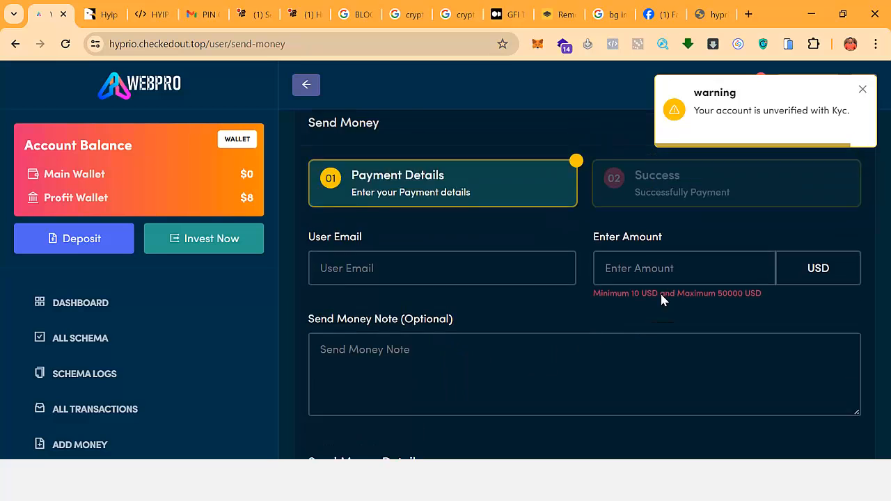
scroll(765, 167, "up", 2)
left_click(861, 91)
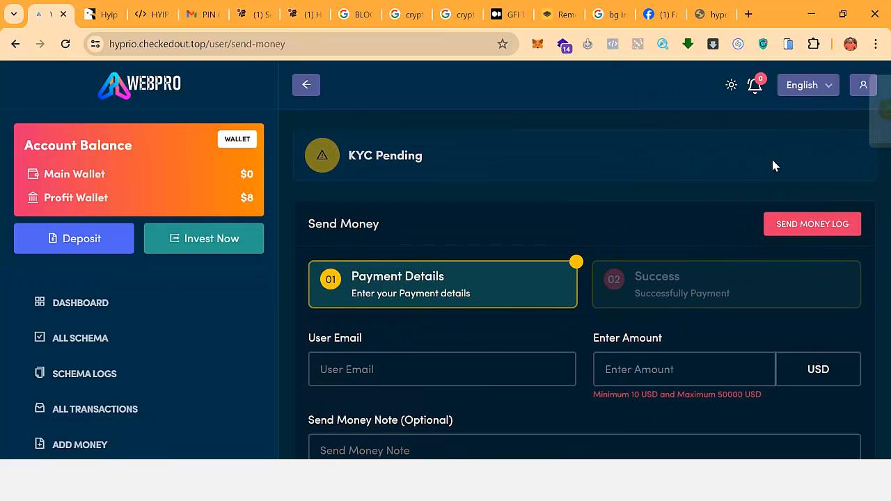
Scroll through the empty Send Money form.
scroll(559, 306, "down", 4)
scroll(157, 358, "down", 3)
scroll(157, 359, "down", 1)
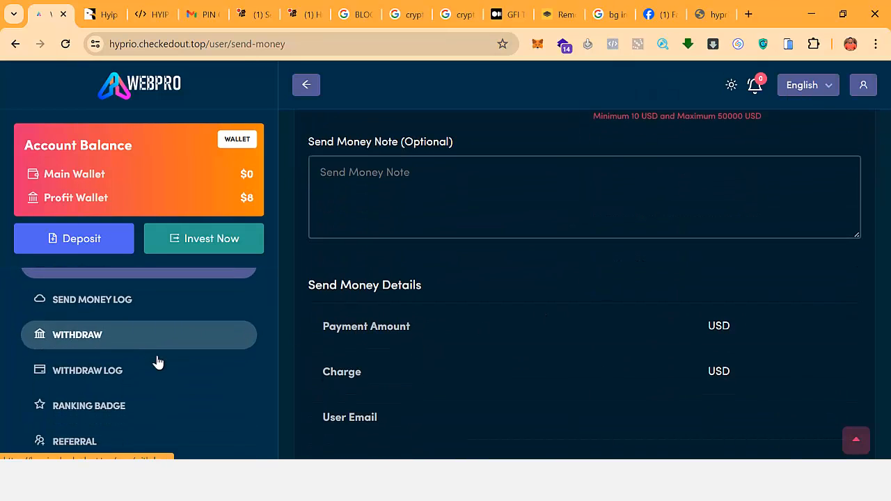
scroll(385, 283, "down", 2)
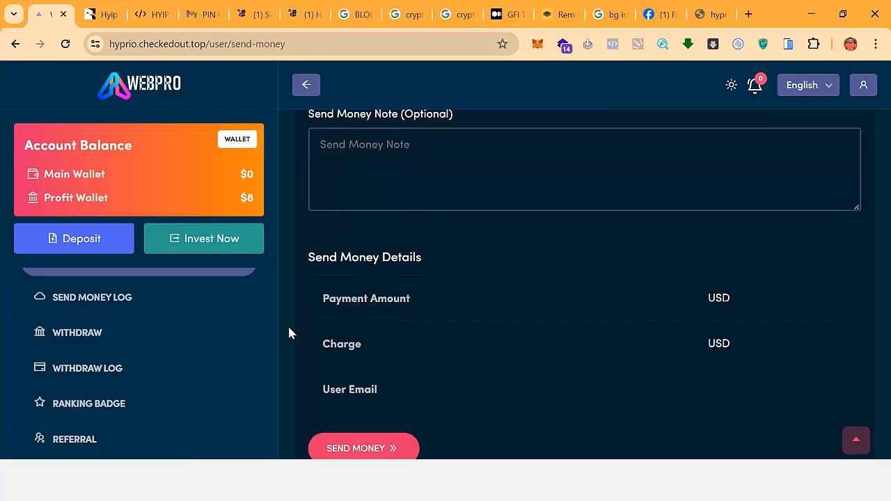
scroll(154, 379, "down", 1)
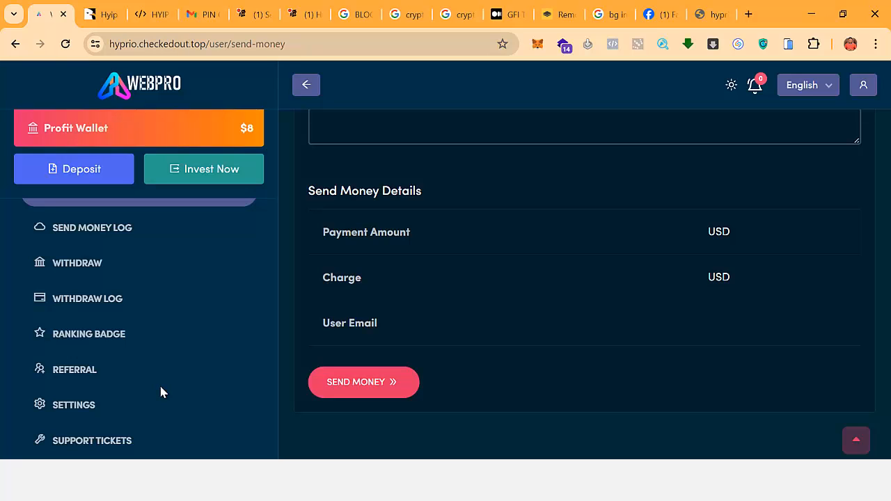
scroll(160, 392, "down", 2)
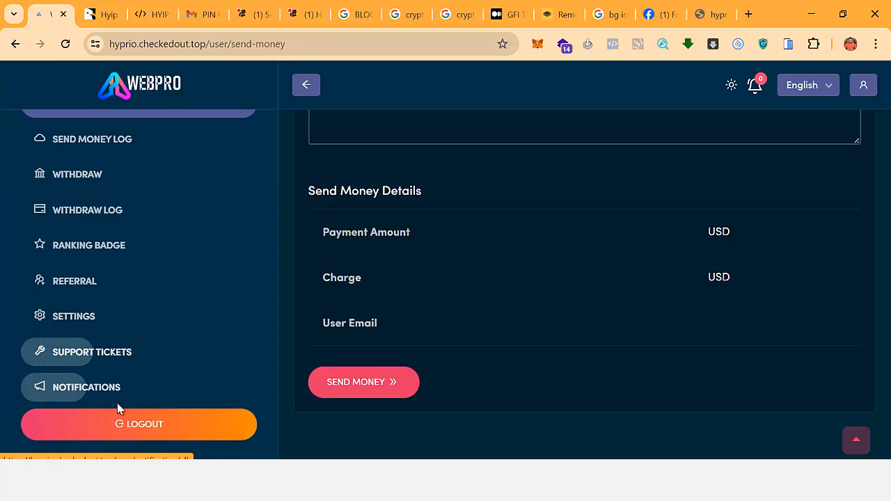
Open the profile settings page and scroll through its fields.
left_click(114, 319)
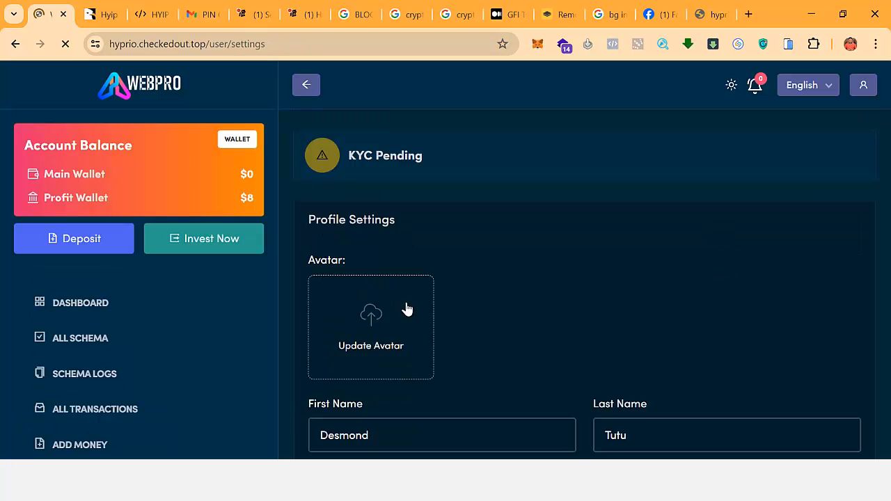
scroll(413, 307, "down", 2)
scroll(420, 309, "down", 2)
scroll(446, 321, "up", 4)
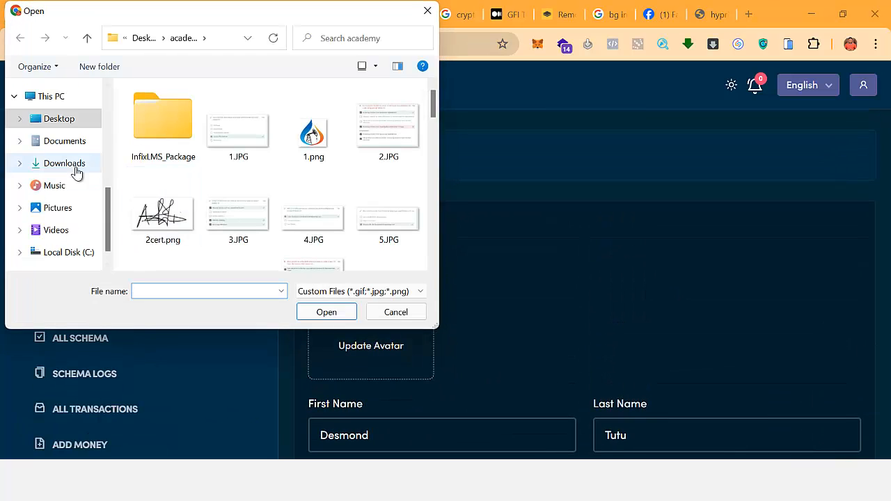
Choose Capture-removebg-preview (17).png from Downloads as the new avatar.
left_click(69, 164)
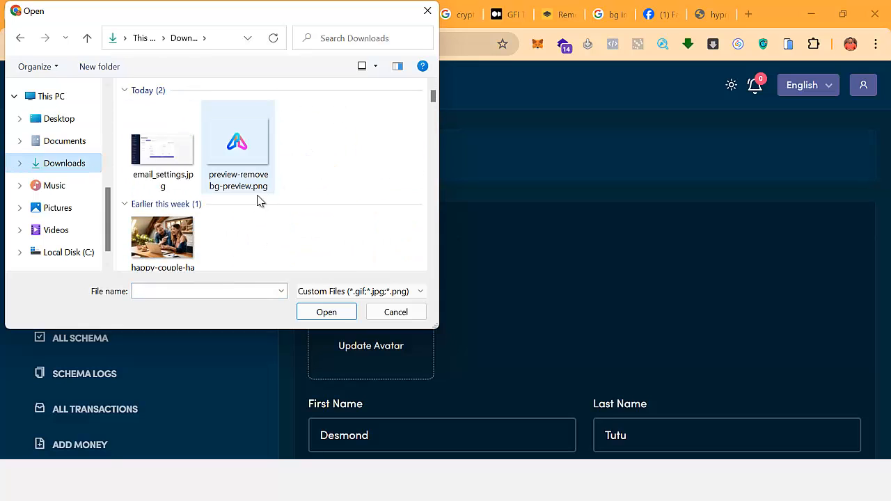
scroll(221, 195, "down", 3)
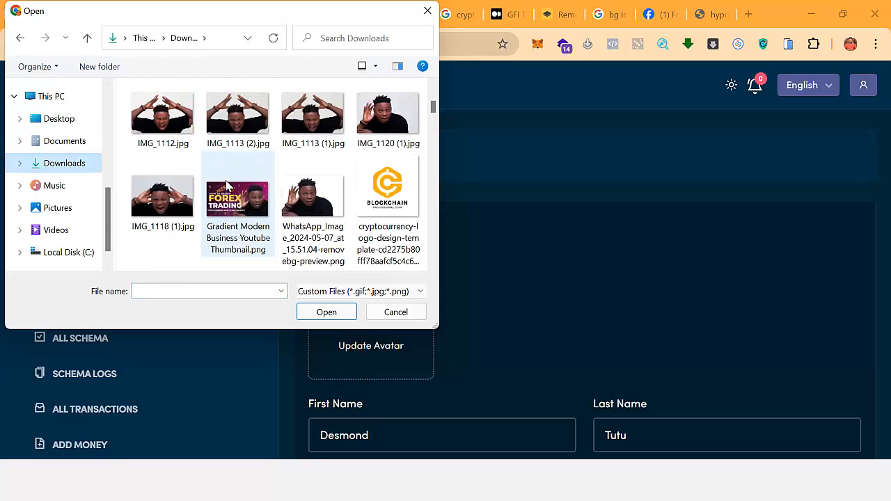
scroll(229, 187, "down", 10)
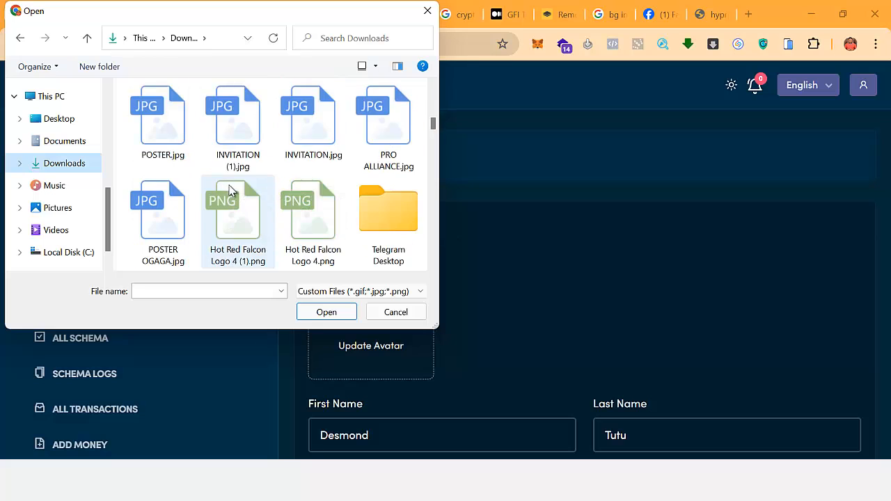
scroll(229, 189, "down", 4)
scroll(229, 188, "up", 1)
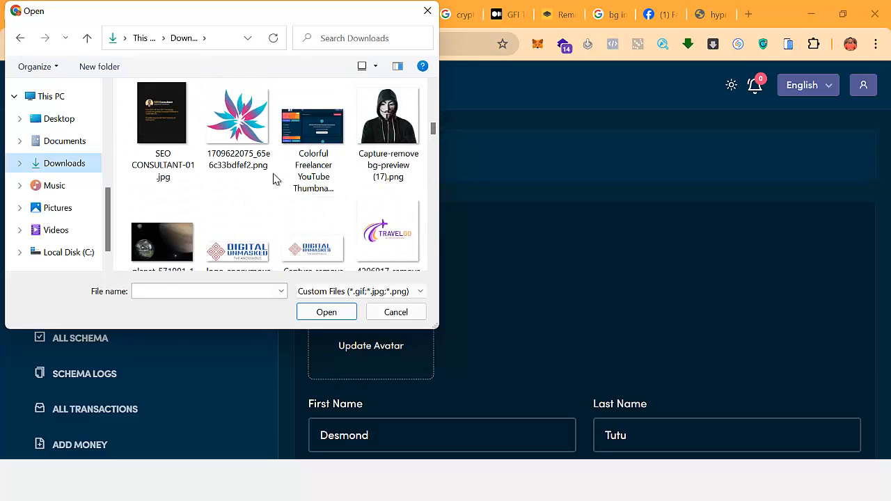
scroll(279, 174, "down", 1)
double_click(382, 97)
Save the profile changes, confirm the success message, and go to Support Tickets.
scroll(404, 264, "down", 4)
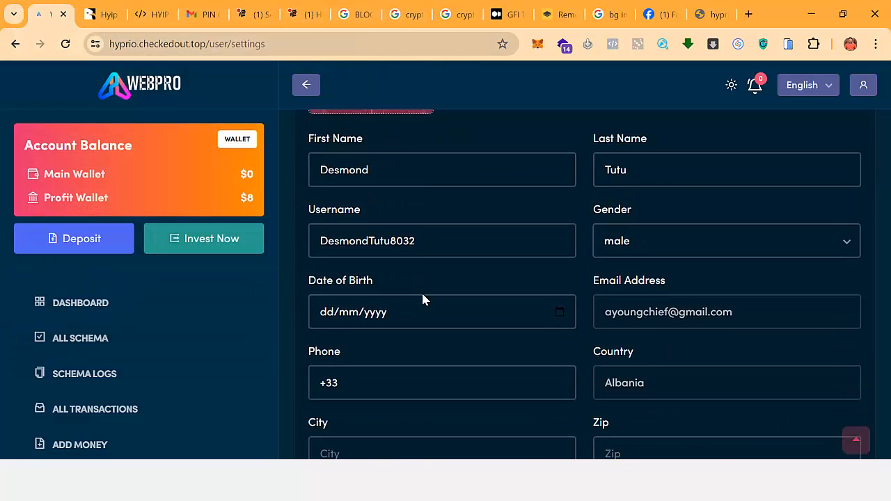
scroll(423, 299, "down", 5)
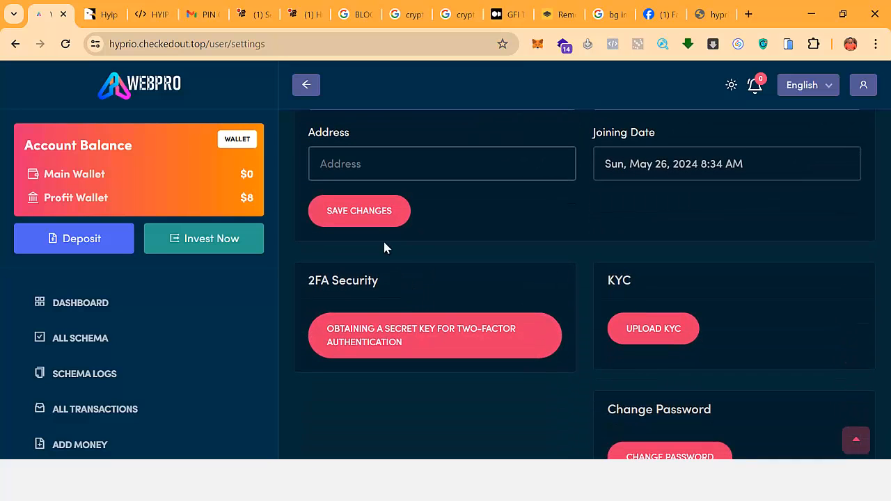
left_click(360, 211)
scroll(456, 285, "down", 9)
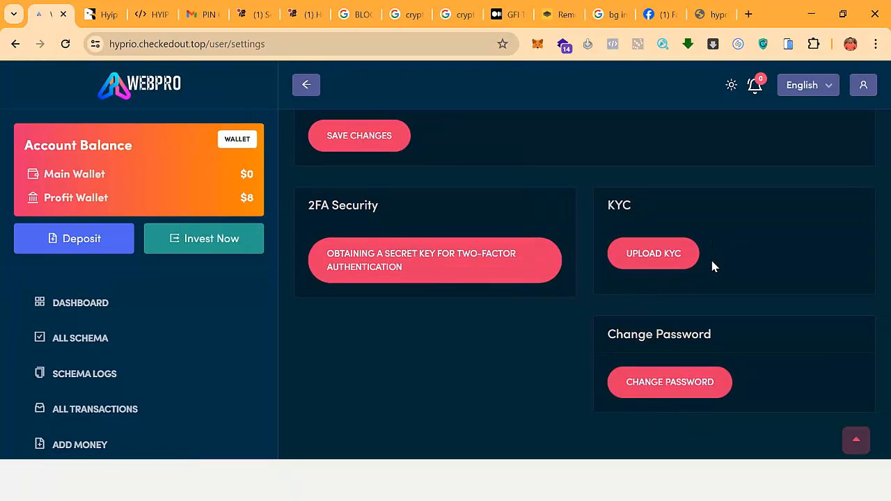
scroll(167, 307, "down", 5)
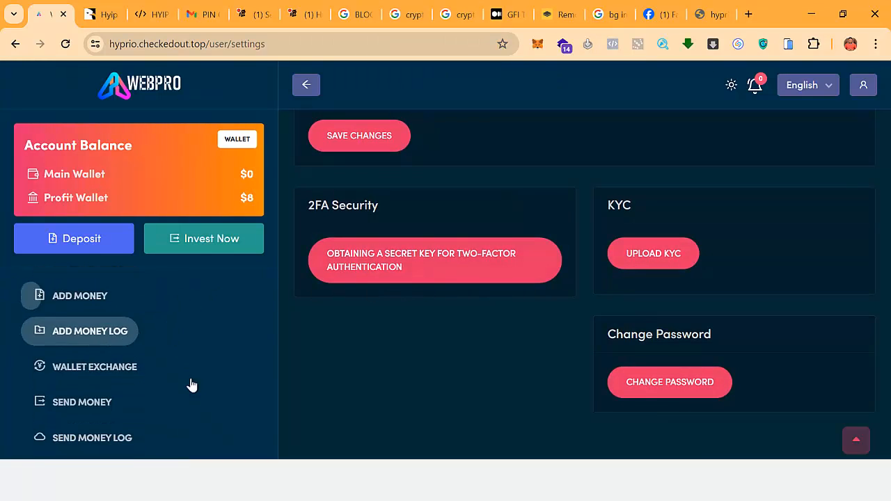
scroll(178, 407, "down", 3)
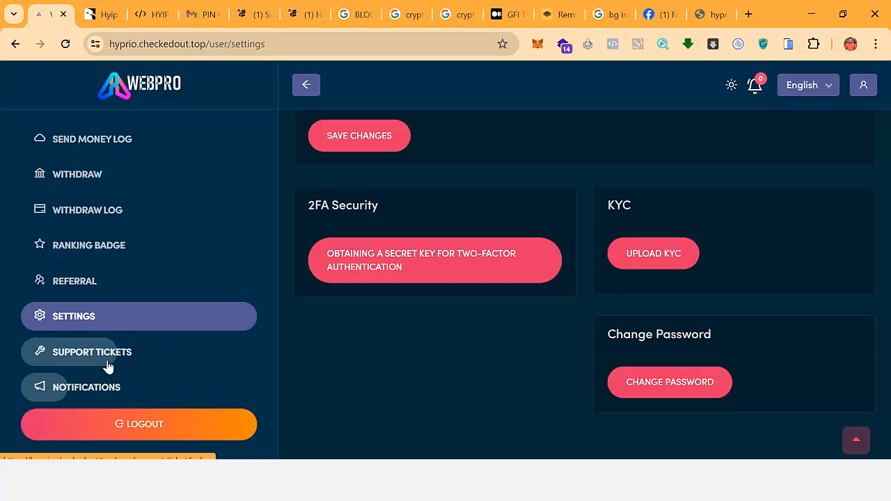
left_click(192, 350)
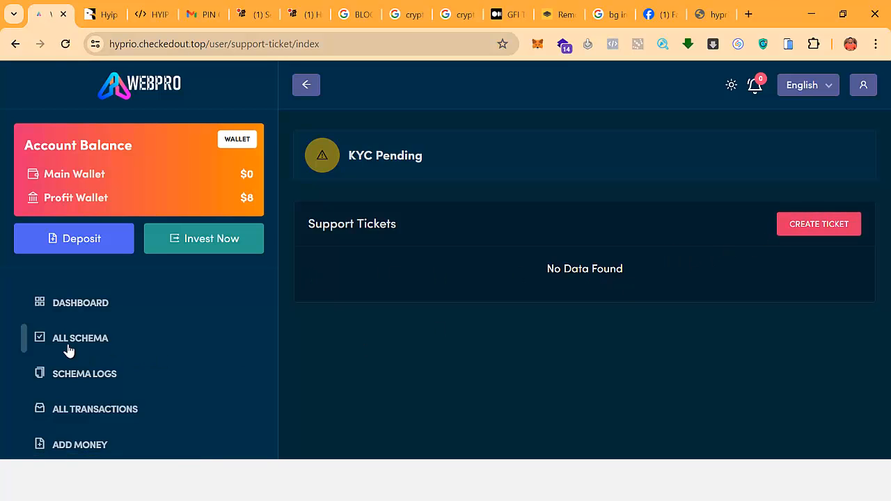
Go back to the dashboard and check its counters: 2 transactions and $8 total profit.
left_click(85, 305)
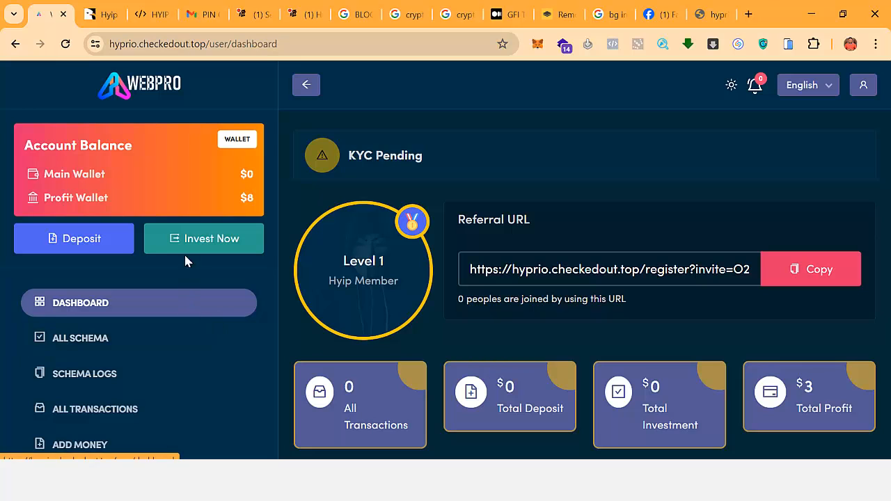
scroll(309, 348, "down", 1)
scroll(300, 372, "up", 1)
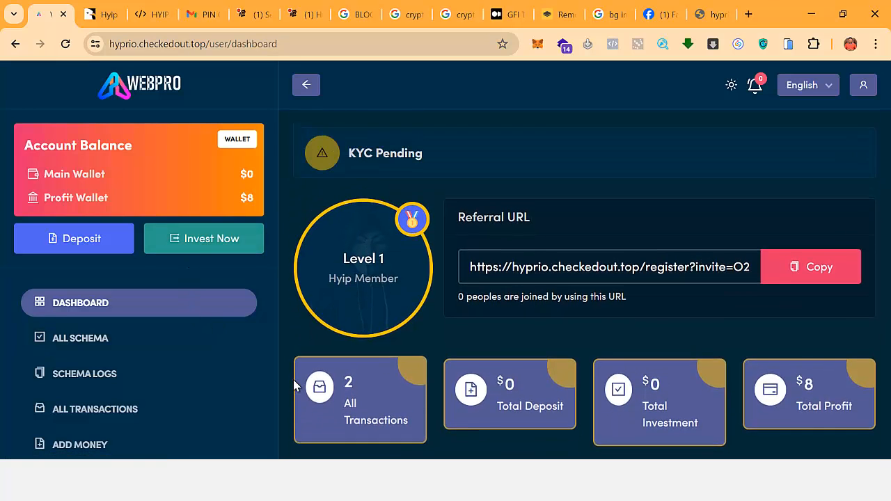
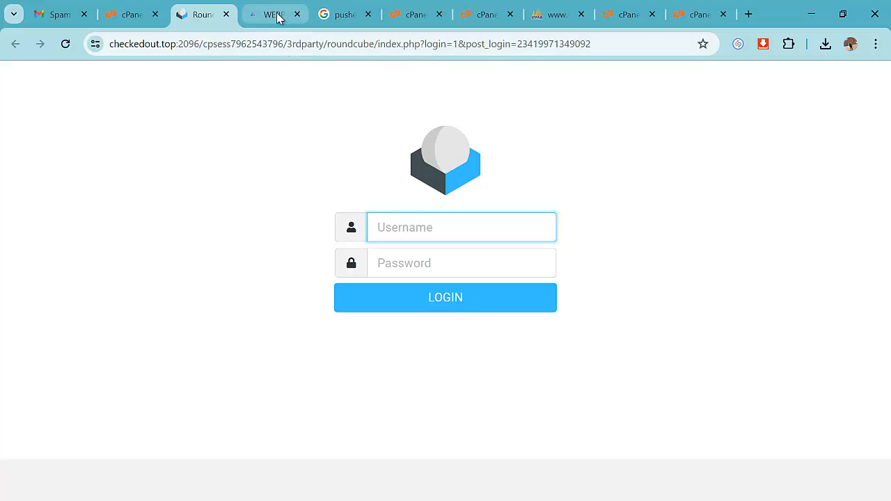
Open the WEBPRO admin dashboard at /admin and bring up the admin account menu.
left_click(276, 17)
left_click(266, 46)
left_click(353, 46)
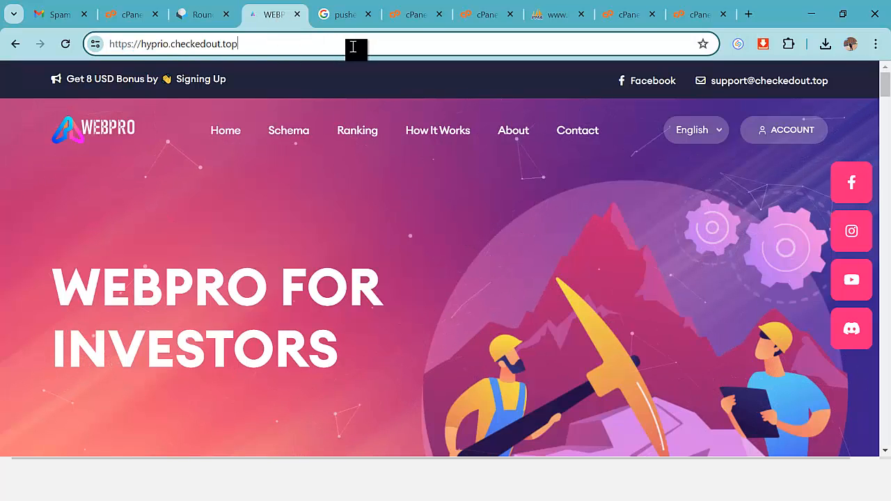
type("/ad")
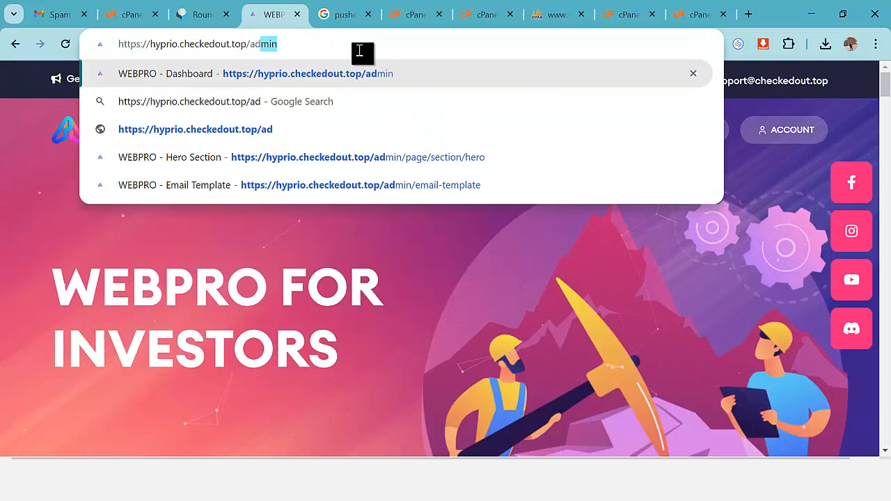
type("min")
key("Return")
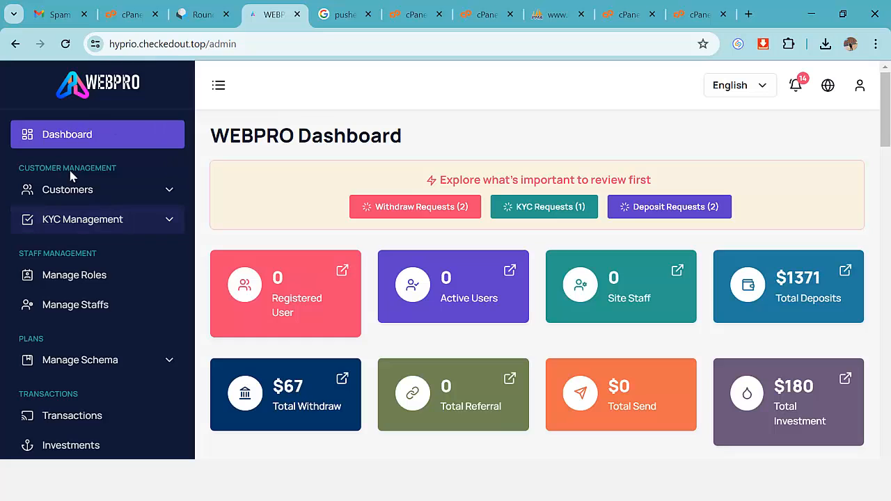
left_click(861, 84)
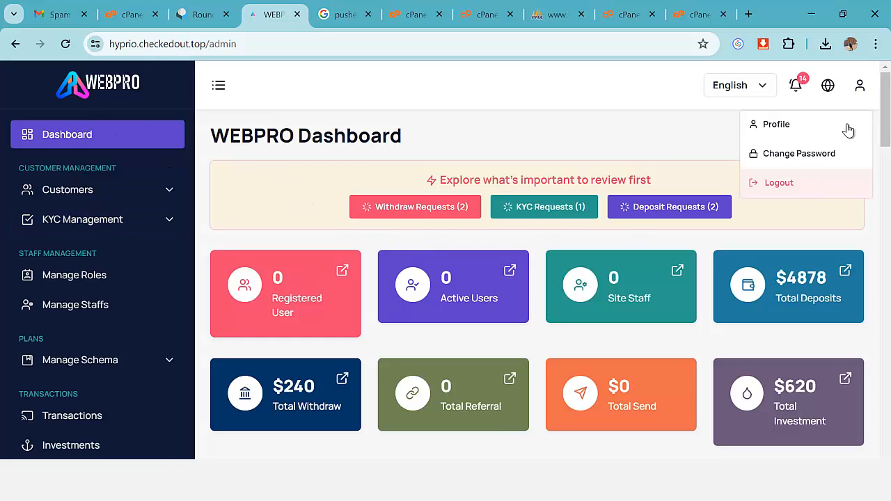
Log out of the admin panel and submit the Admin Login form with the admin e-mail.
left_click(751, 181)
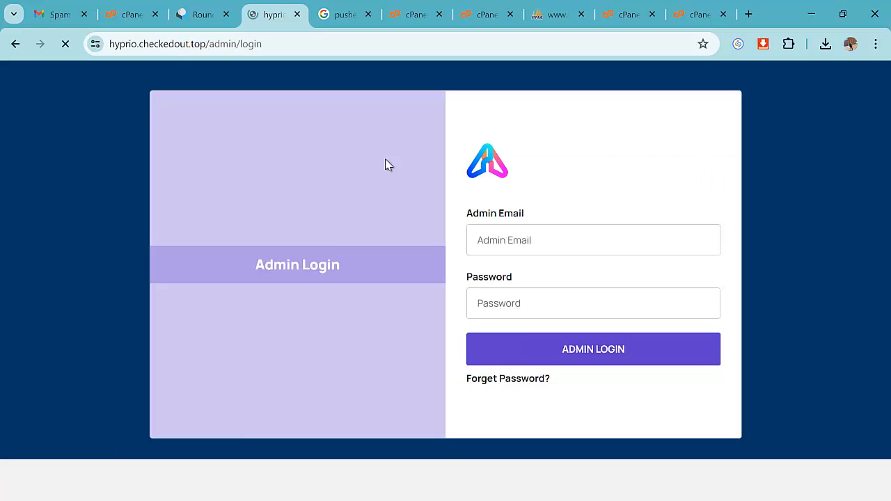
left_click(502, 238)
type("adm")
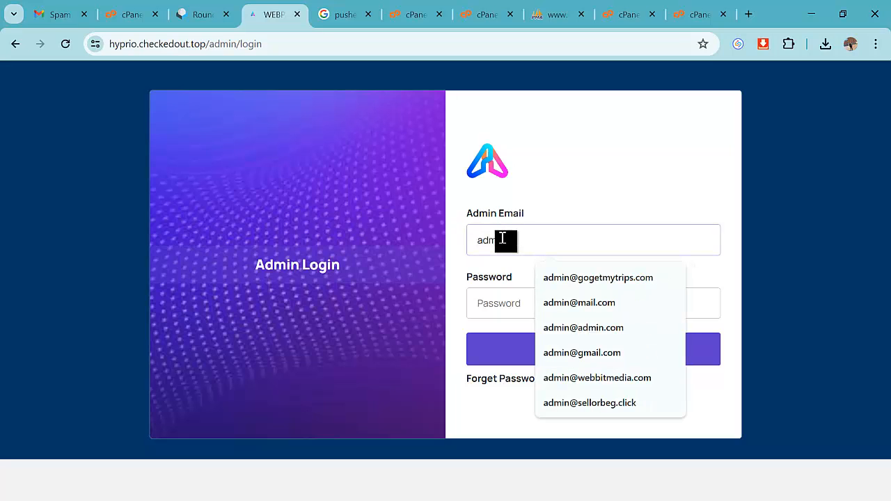
key("Escape")
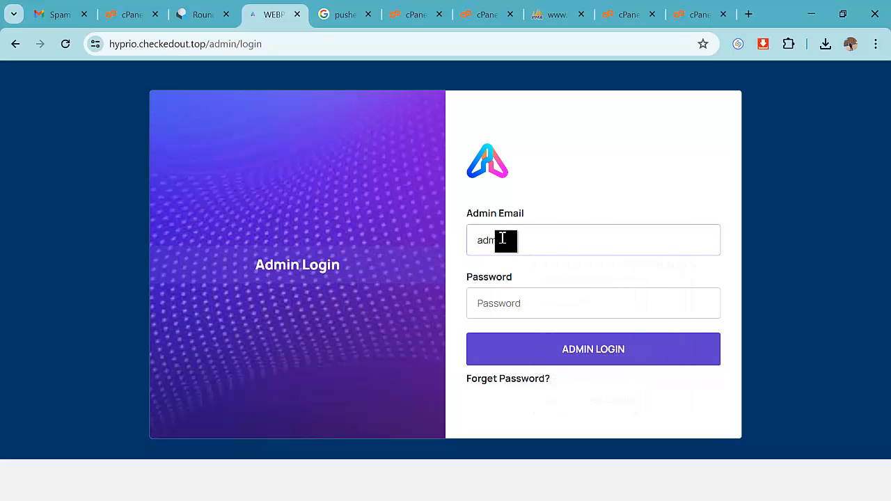
left_click(502, 238)
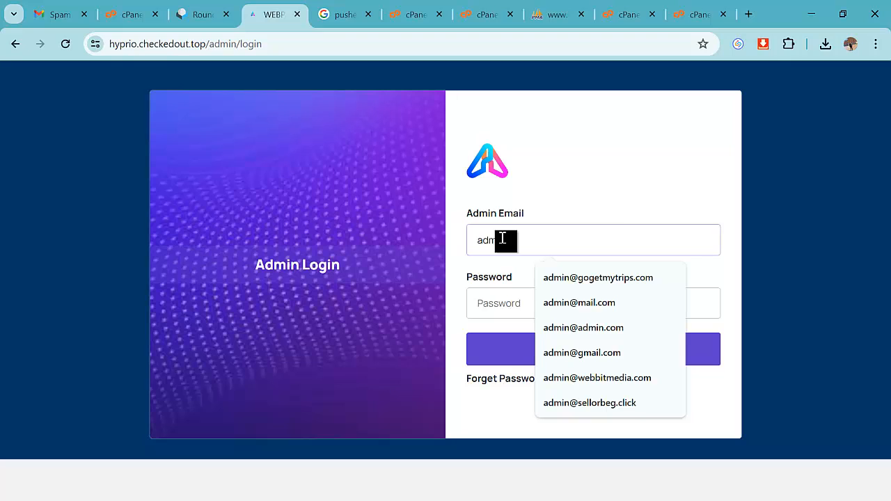
type("in@admin")
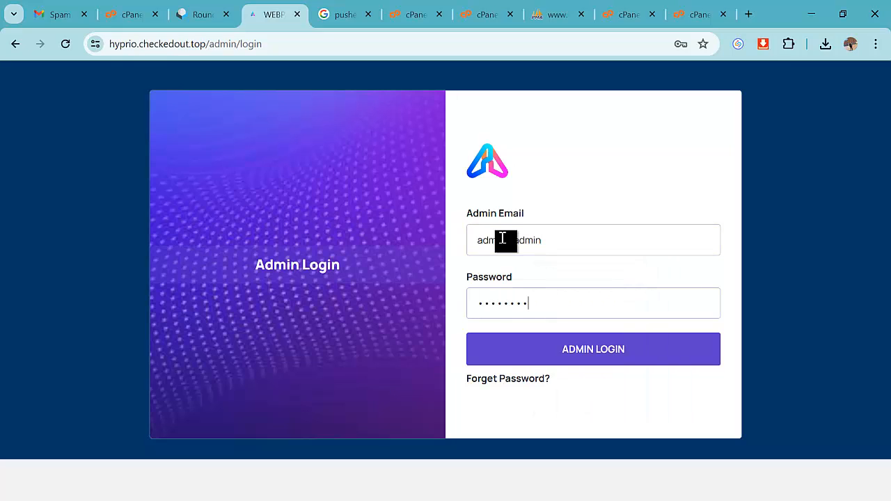
left_click(555, 348)
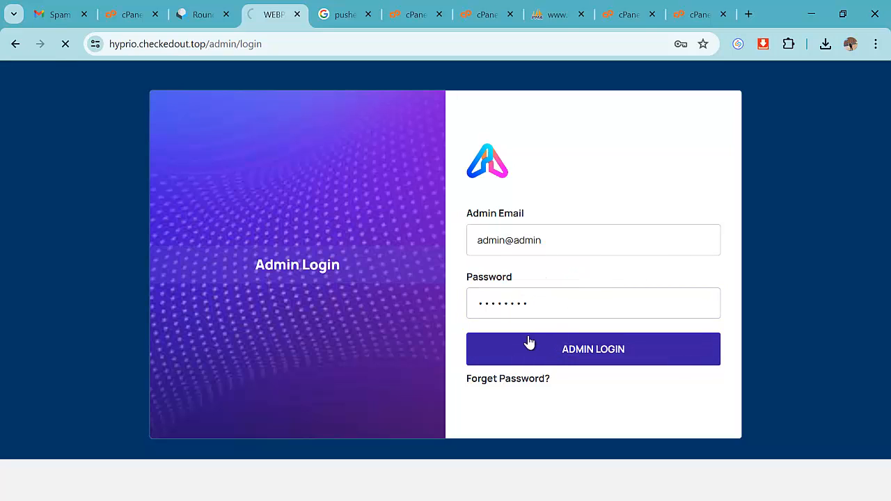
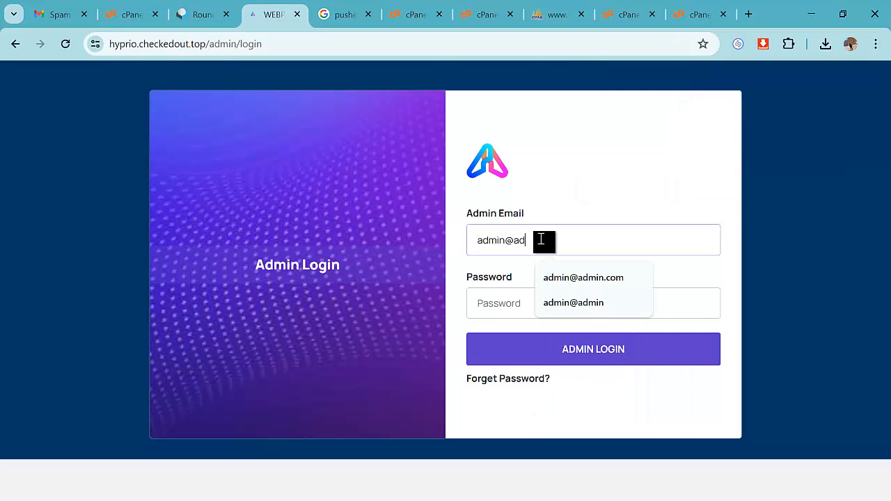
Finish typing the admin e-mail address and sign in to the WEBPRO admin dashboard.
type("in.com")
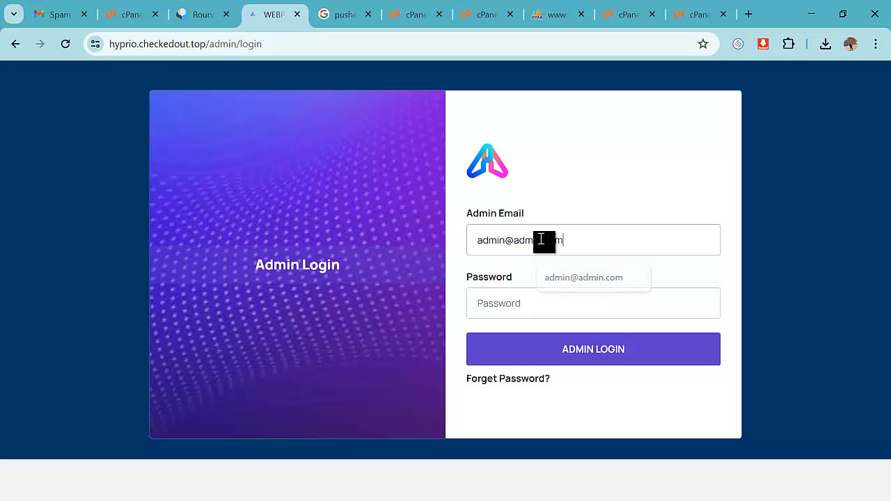
key("Tab")
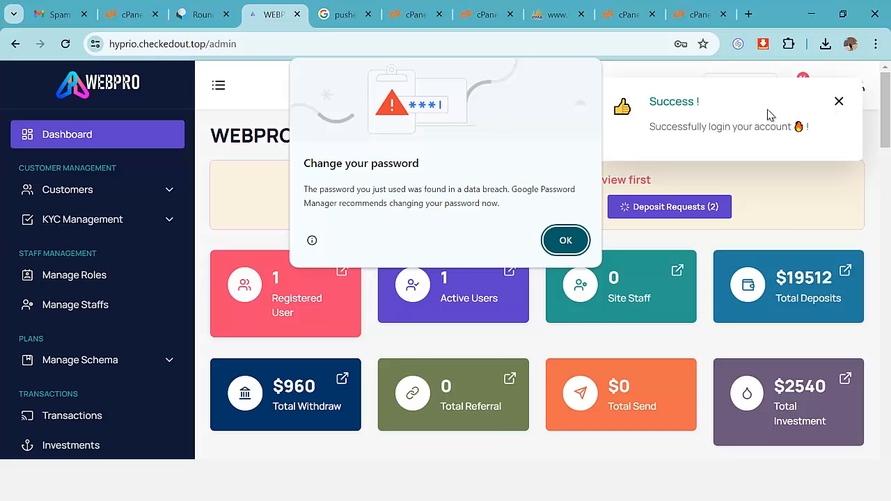
Dismiss the login success toast, the password breach warning and the save-password prompt.
left_click(838, 101)
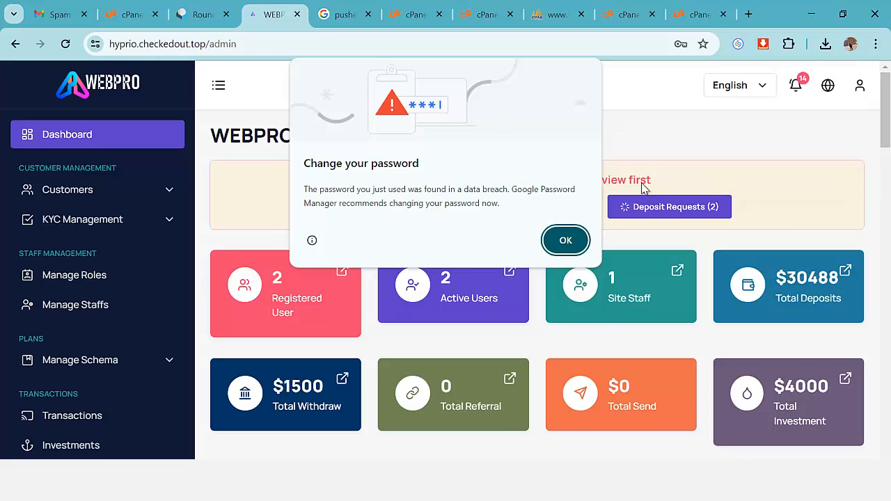
left_click(566, 240)
left_click(698, 79)
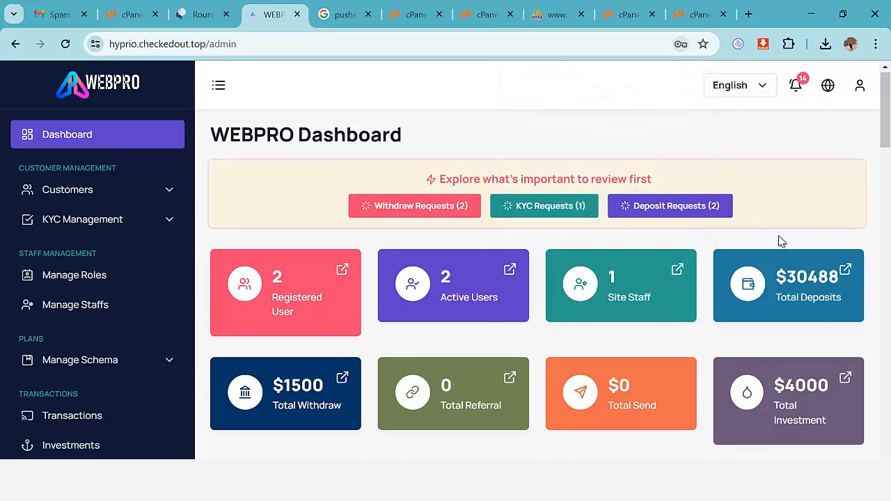
Scroll through the dashboard statistics down to the Latest Investment table and back.
scroll(779, 241, "down", 1)
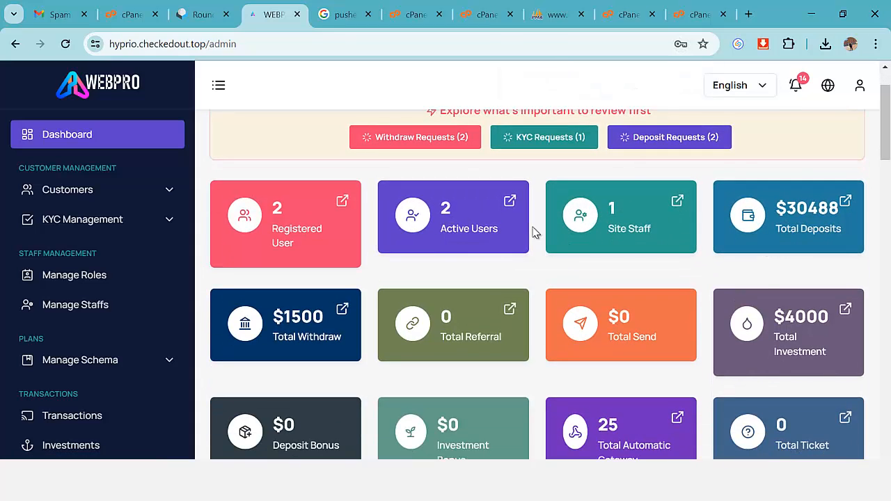
scroll(306, 244, "down", 2)
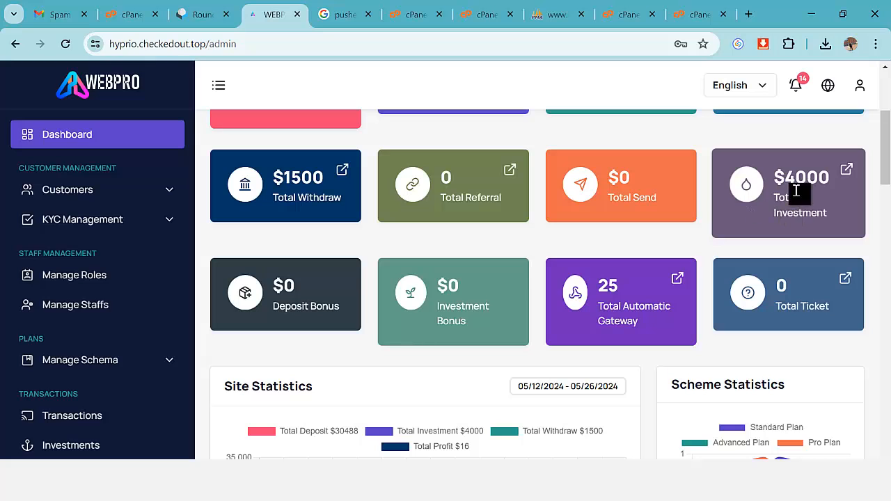
scroll(807, 213, "down", 2)
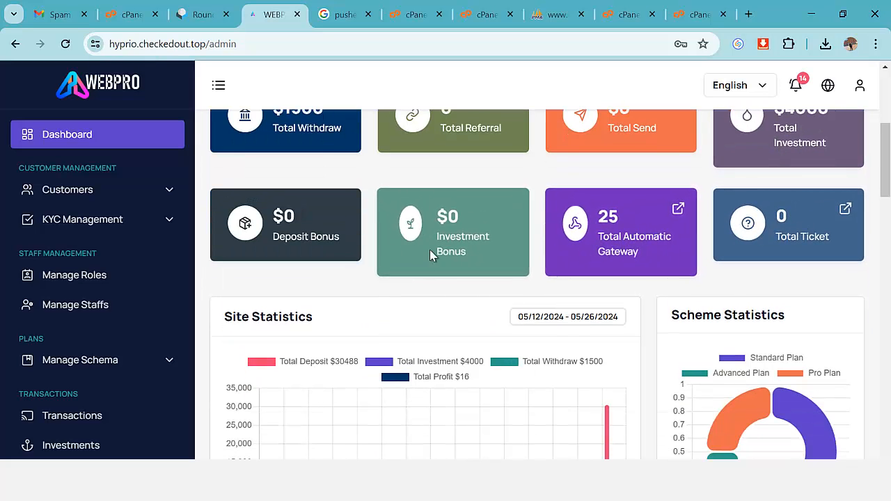
scroll(430, 255, "down", 7)
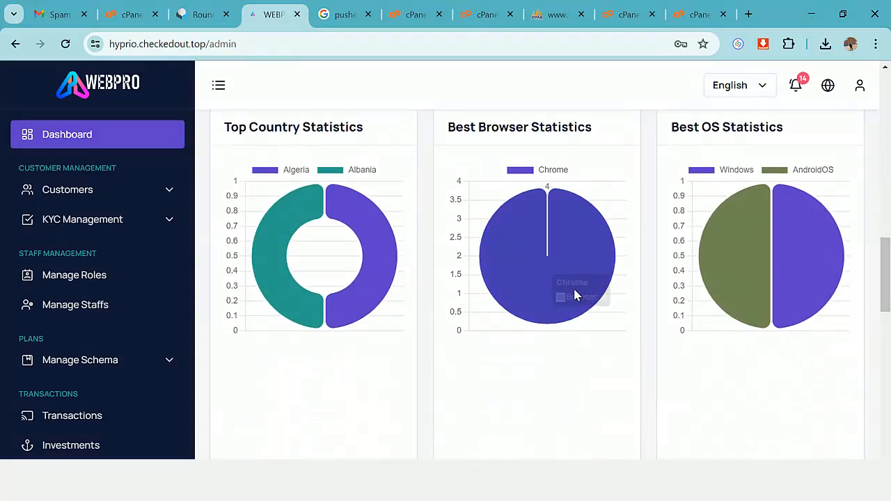
scroll(574, 296, "down", 6)
scroll(745, 248, "down", 1)
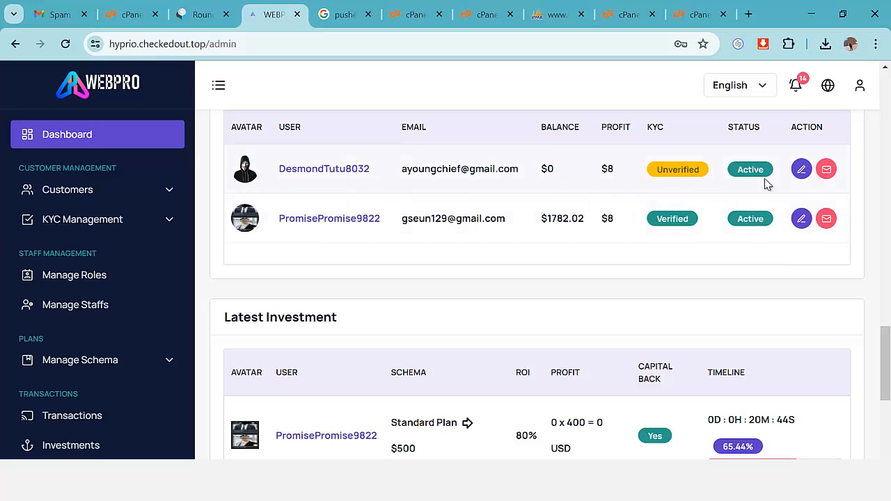
scroll(295, 251, "up", 1)
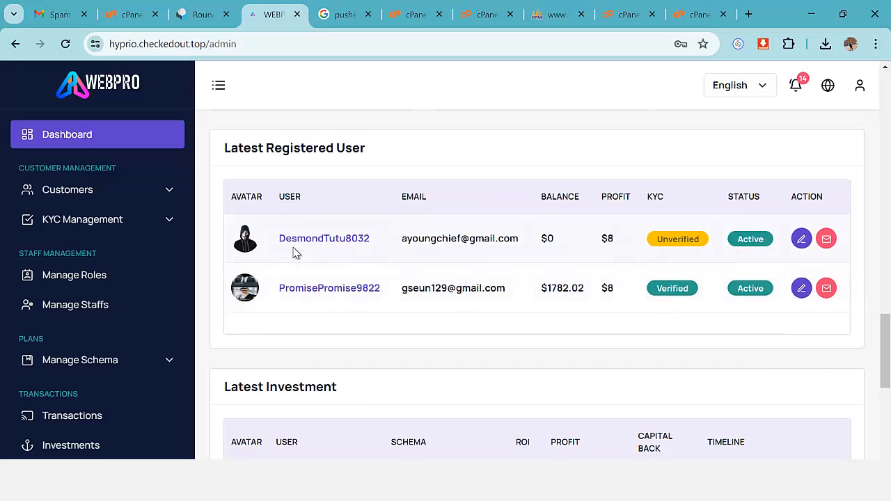
scroll(411, 269, "down", 2)
scroll(119, 314, "down", 3)
scroll(130, 334, "down", 6)
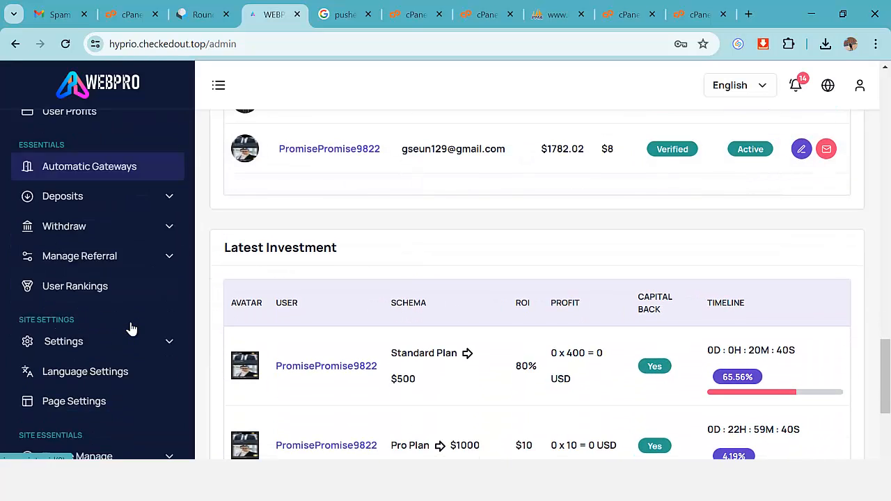
scroll(136, 355, "up", 7)
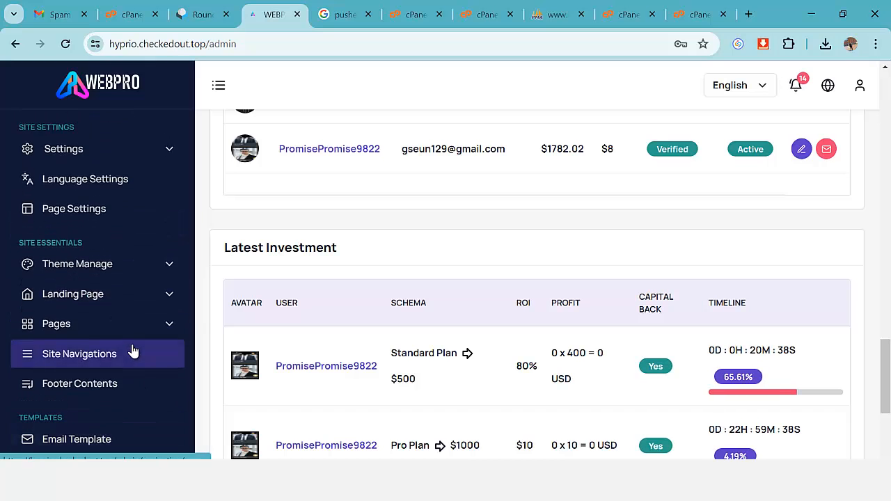
scroll(166, 296, "down", 8)
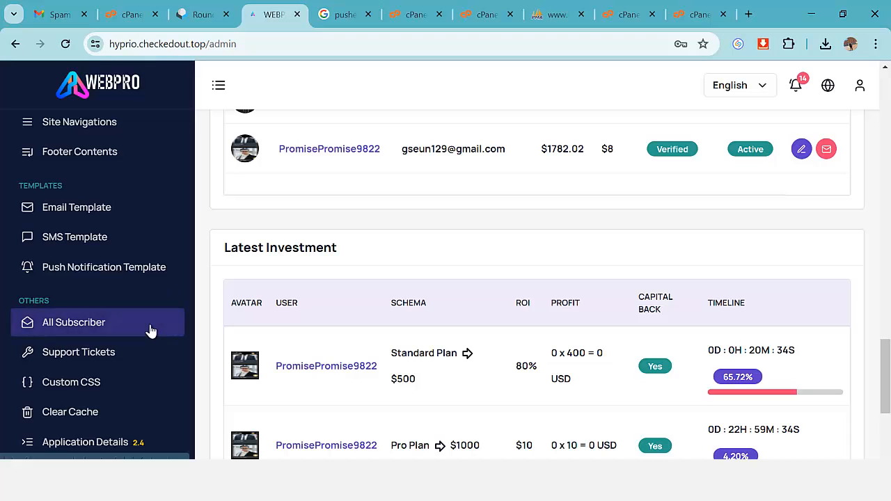
scroll(149, 327, "up", 2)
scroll(149, 330, "up", 3)
scroll(150, 329, "up", 6)
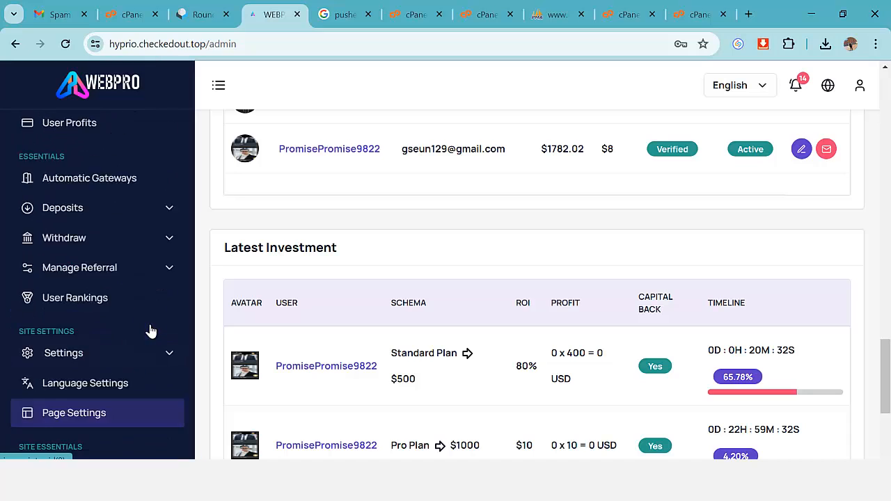
scroll(153, 328, "up", 1)
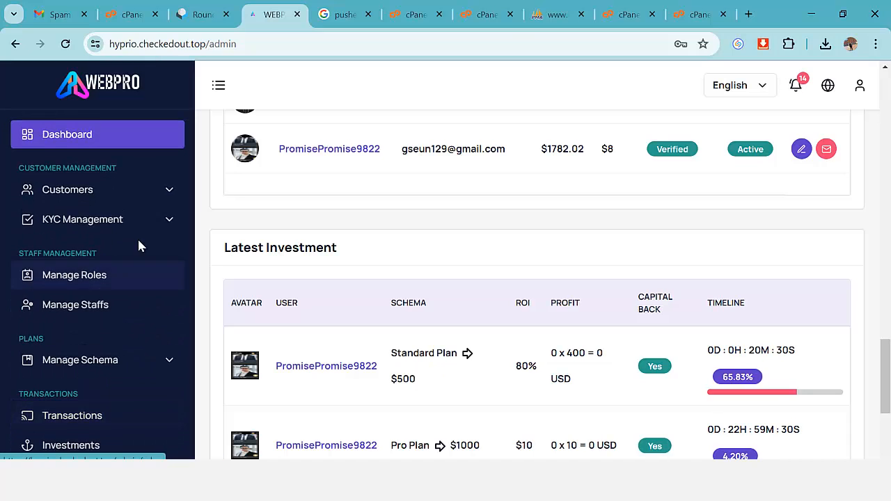
Approve the single Pending KYC submission so both KYC logs read Verified, then return to Dashboard.
left_click(167, 223)
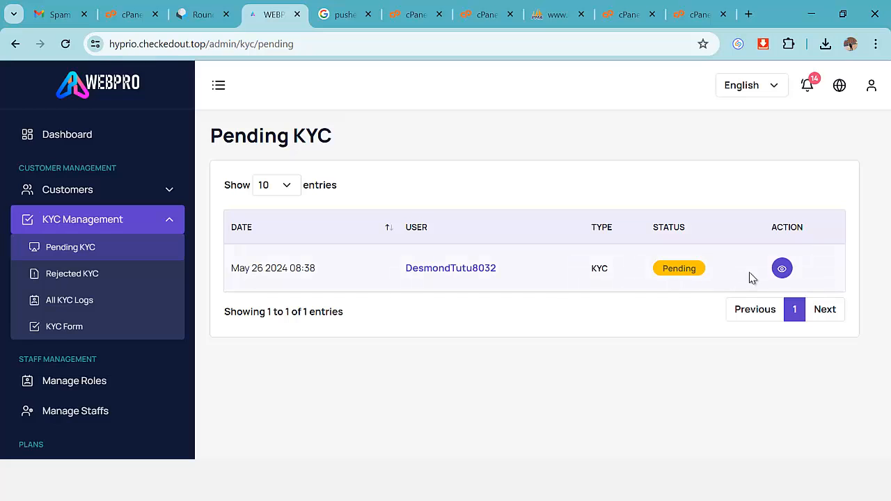
left_click(781, 269)
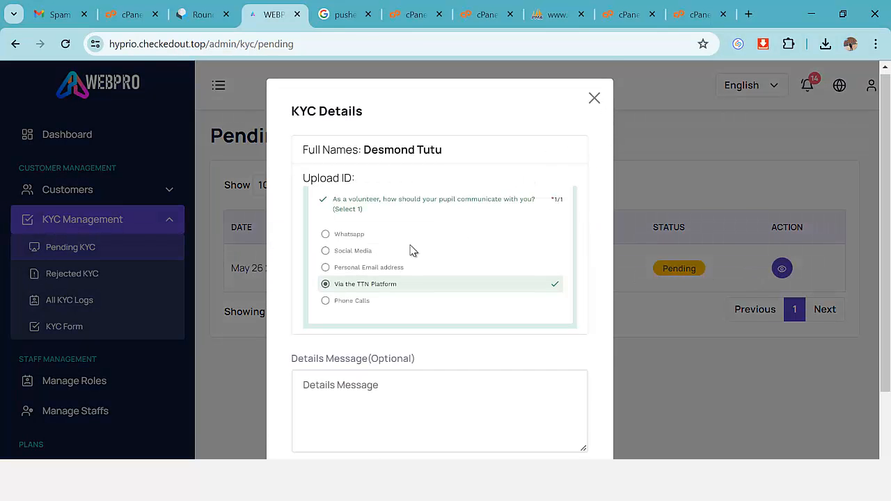
scroll(372, 334, "down", 2)
scroll(397, 237, "up", 2)
scroll(397, 322, "down", 2)
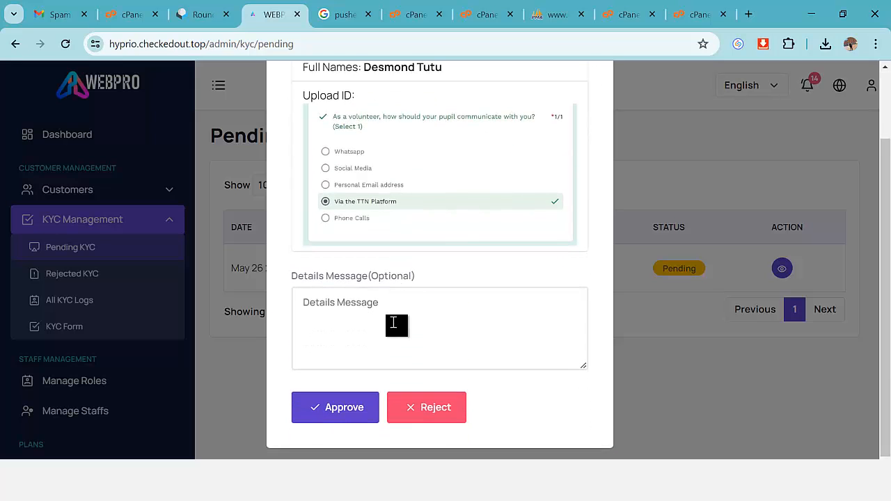
left_click(345, 407)
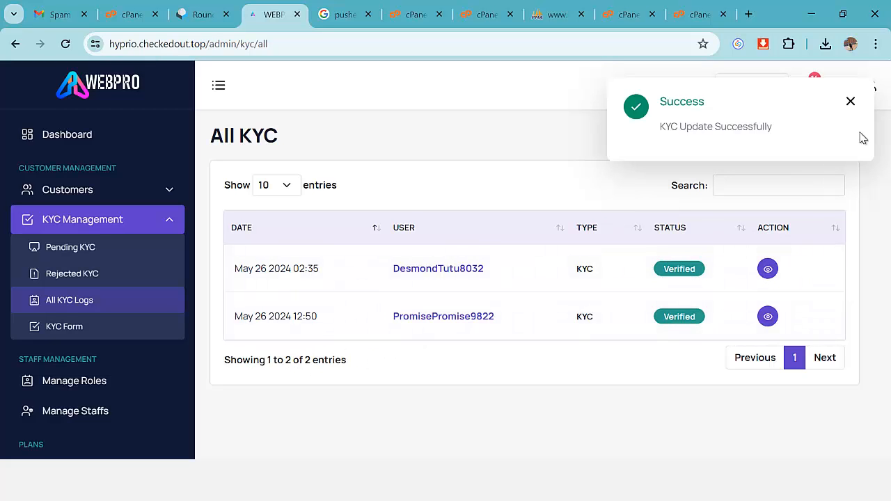
left_click(850, 103)
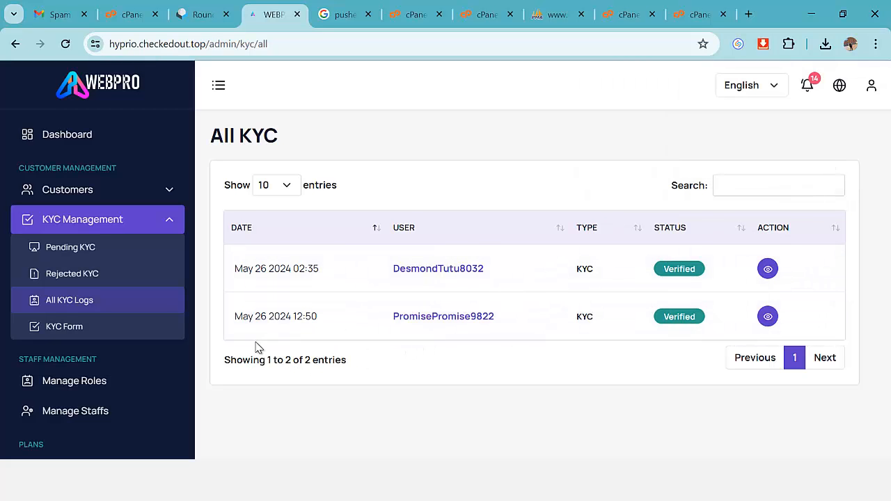
left_click(51, 299)
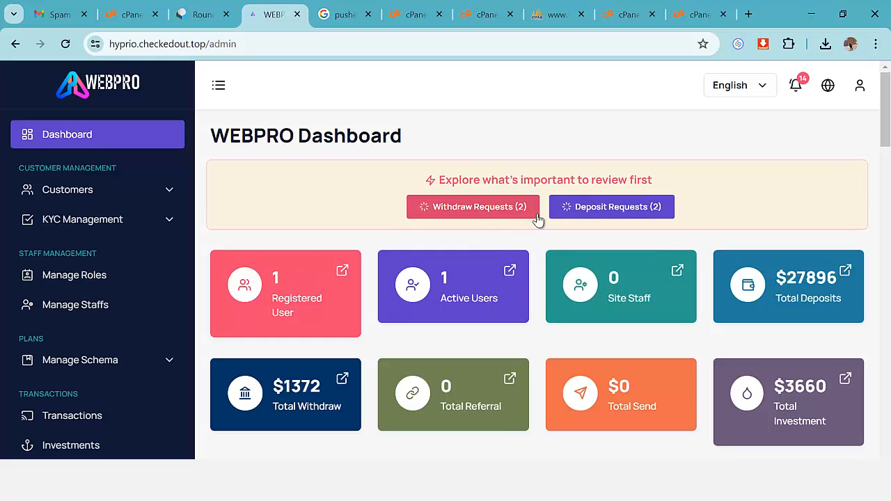
Approve the 5000 USD manual BTC deposit from Deposit Requests, leaving the 1000 USD one pending.
left_click(611, 210)
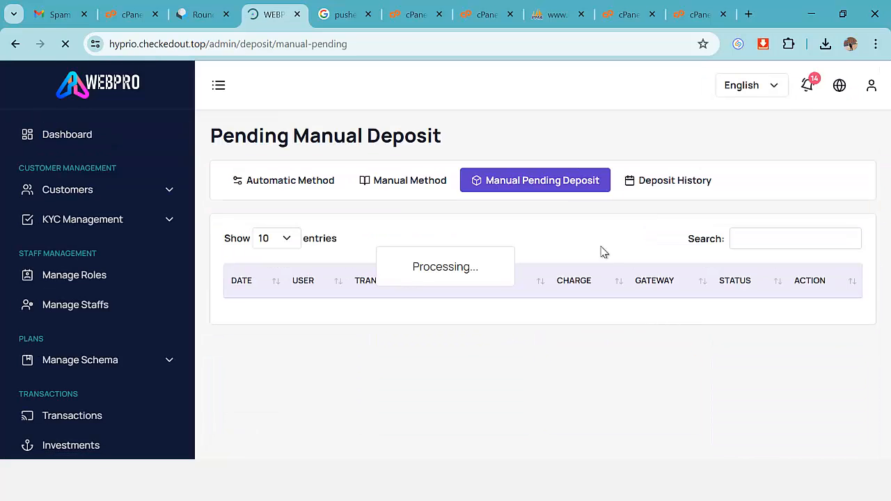
scroll(502, 322, "down", 2)
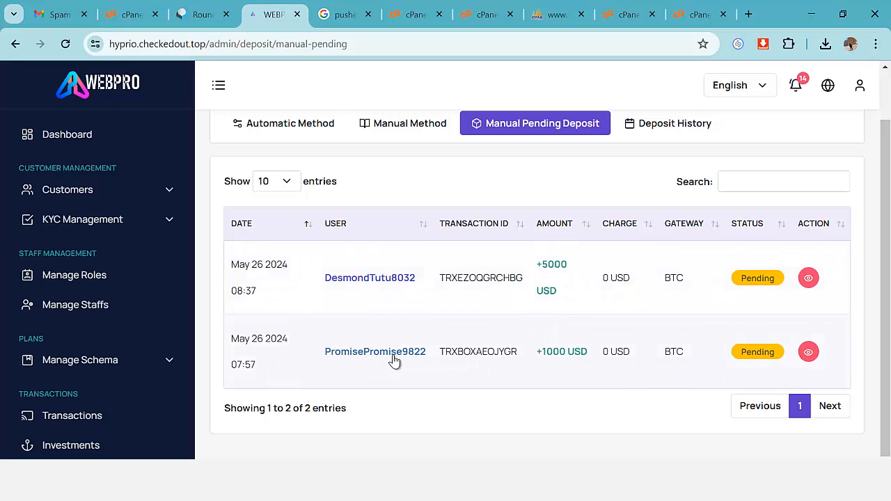
left_click(808, 278)
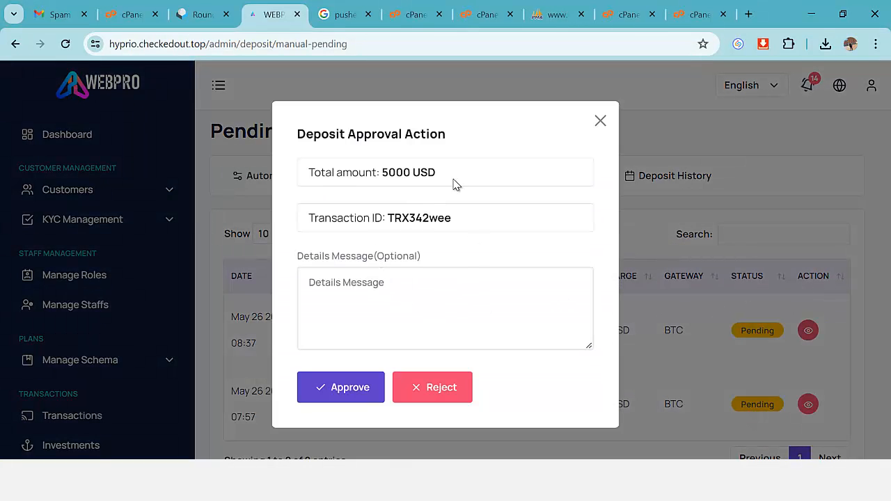
left_click(363, 384)
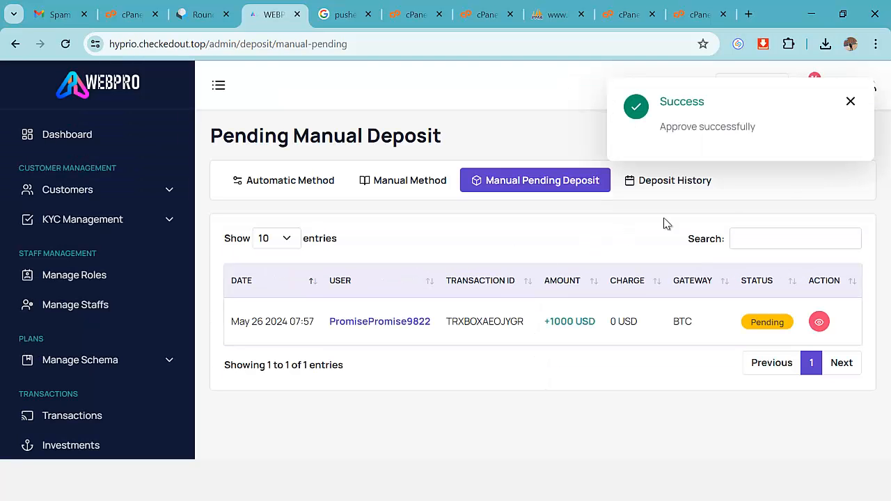
left_click(850, 103)
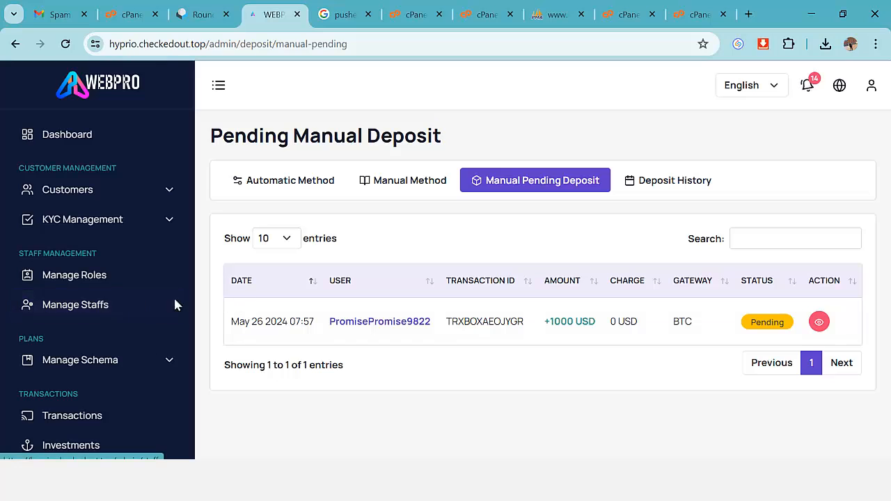
Return to the user dashboard and check the $5000 Main Wallet and Total Deposit.
left_click(94, 138)
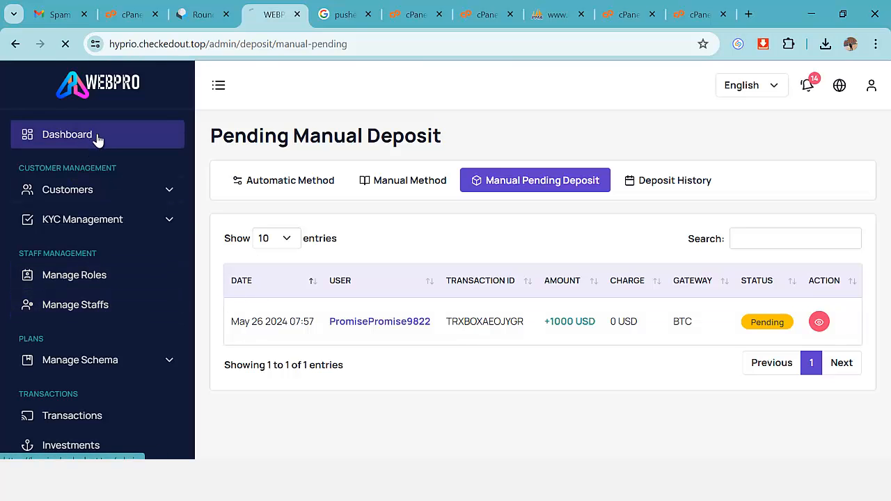
scroll(390, 304, "down", 2)
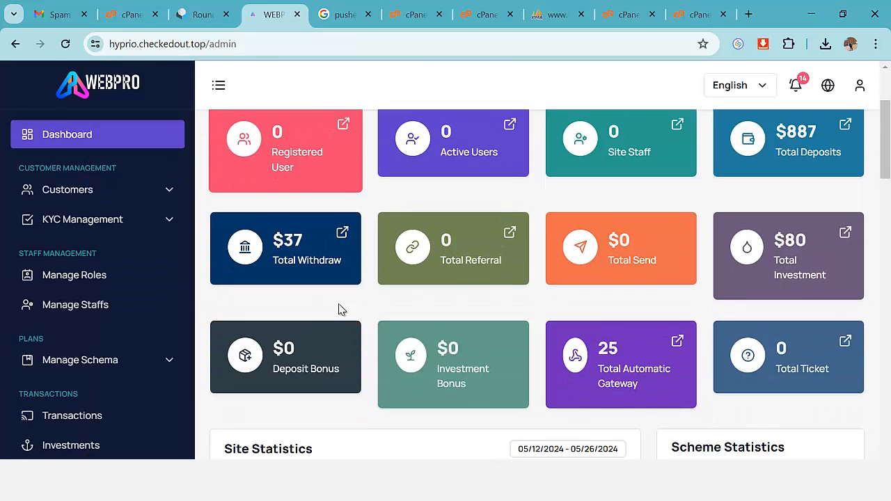
scroll(338, 309, "up", 2)
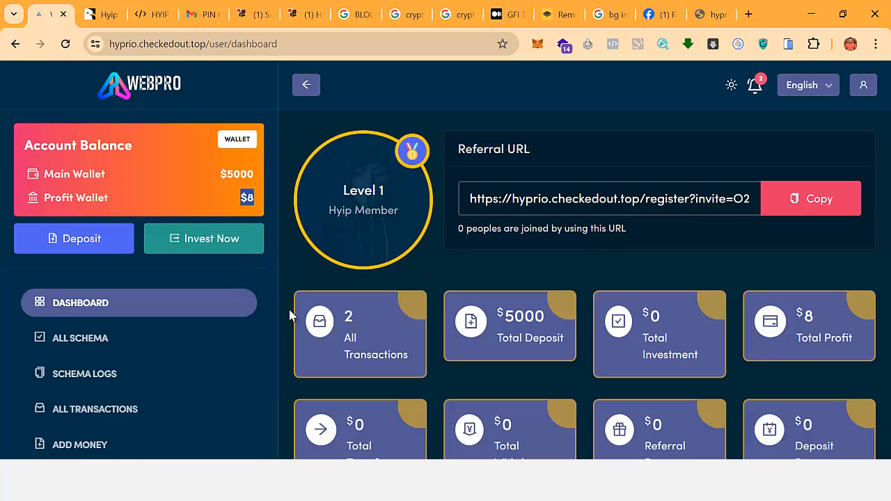
Bring up the Invest Now list of available investment plans.
scroll(289, 315, "down", 6)
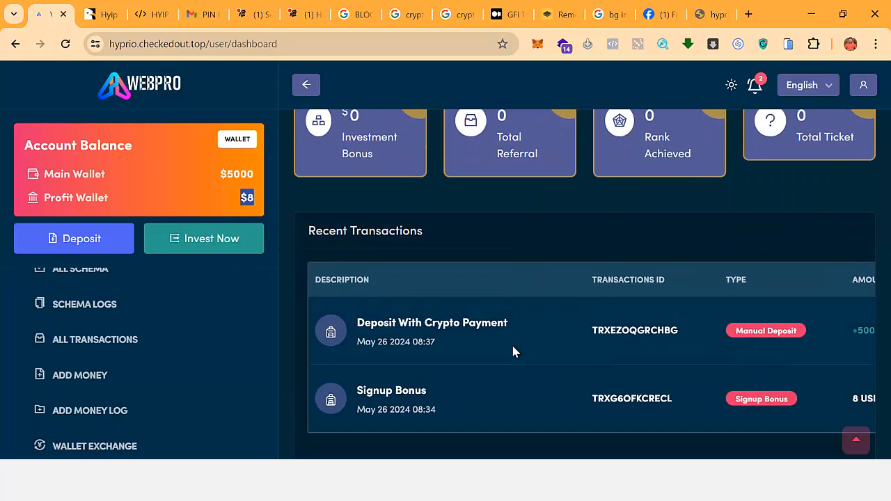
scroll(509, 340, "up", 4)
scroll(124, 318, "up", 1)
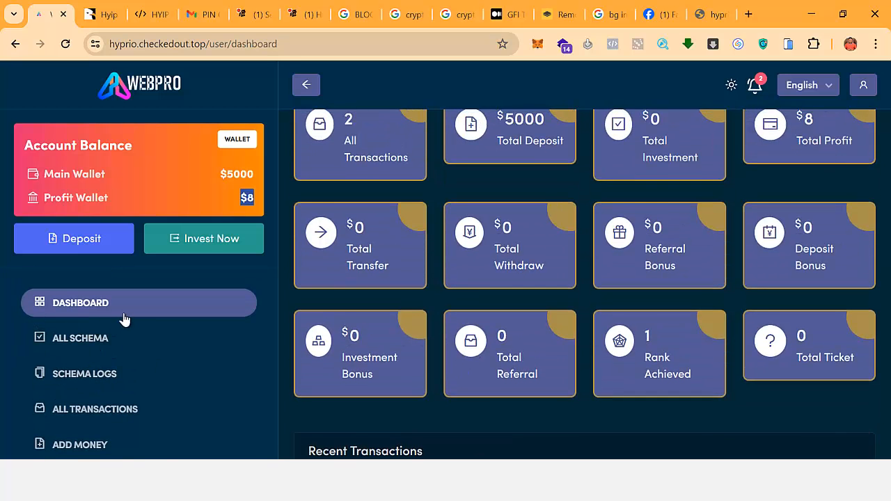
scroll(124, 319, "up", 2)
left_click(209, 244)
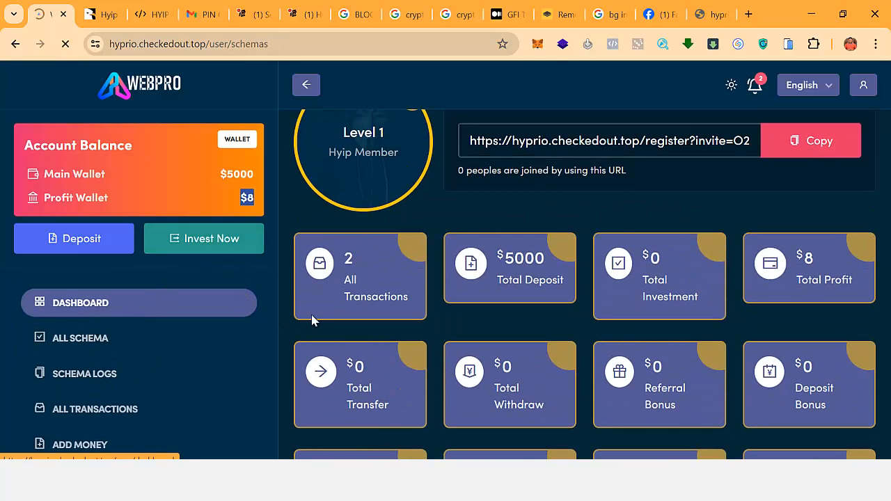
Browse the plans and start an investment in the Standard Plan (500–2000 USD).
scroll(394, 342, "down", 6)
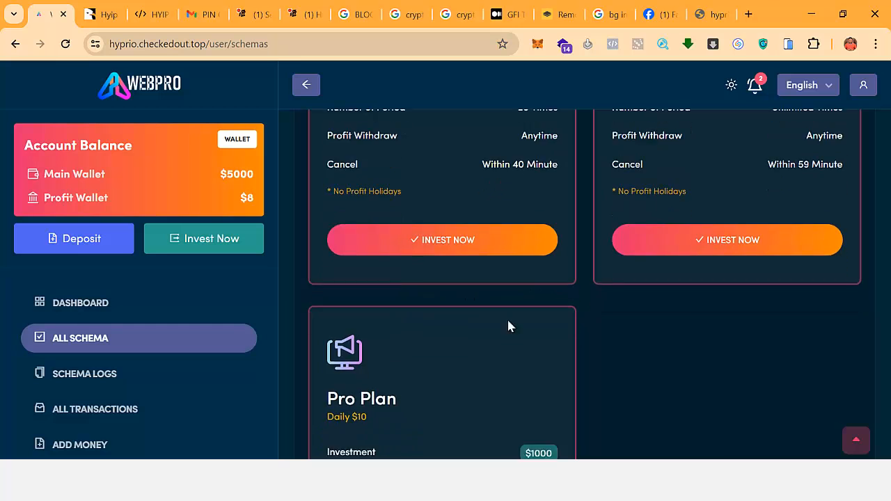
scroll(508, 326, "up", 6)
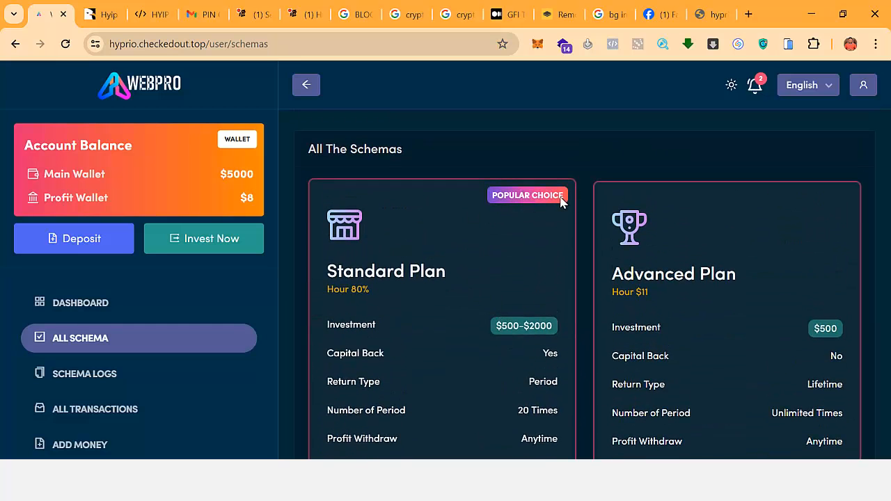
scroll(543, 209, "down", 2)
scroll(669, 218, "up", 2)
scroll(759, 267, "down", 3)
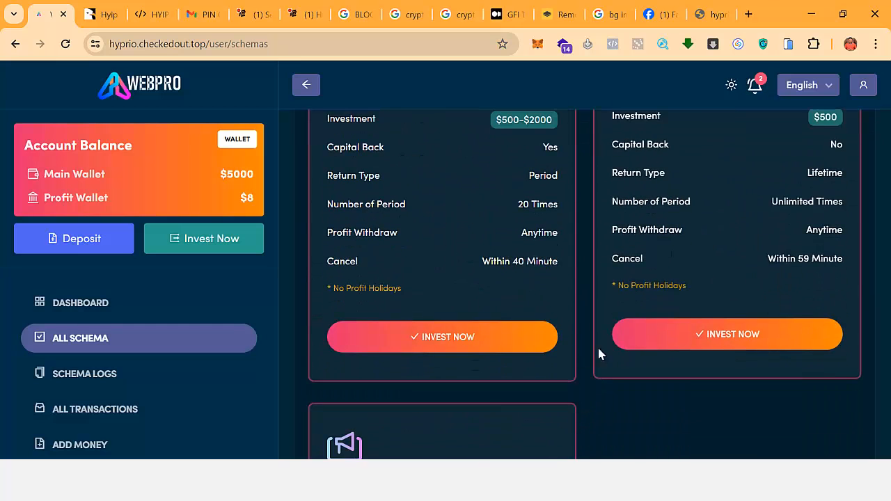
scroll(487, 376, "down", 3)
scroll(485, 369, "up", 3)
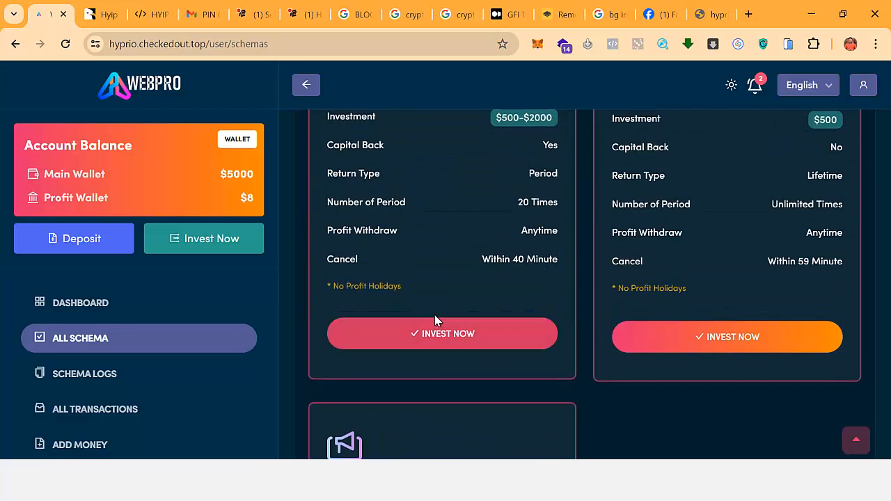
left_click(473, 339)
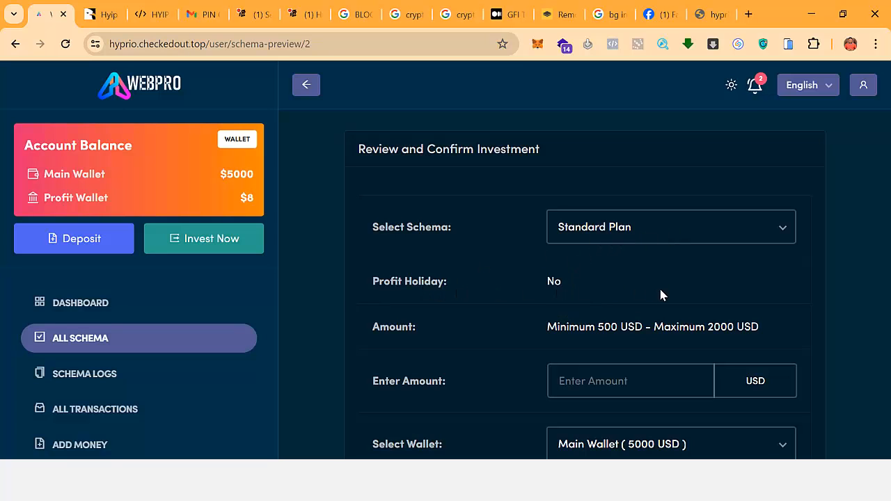
Enter 1900 as the investment amount.
scroll(592, 286, "down", 2)
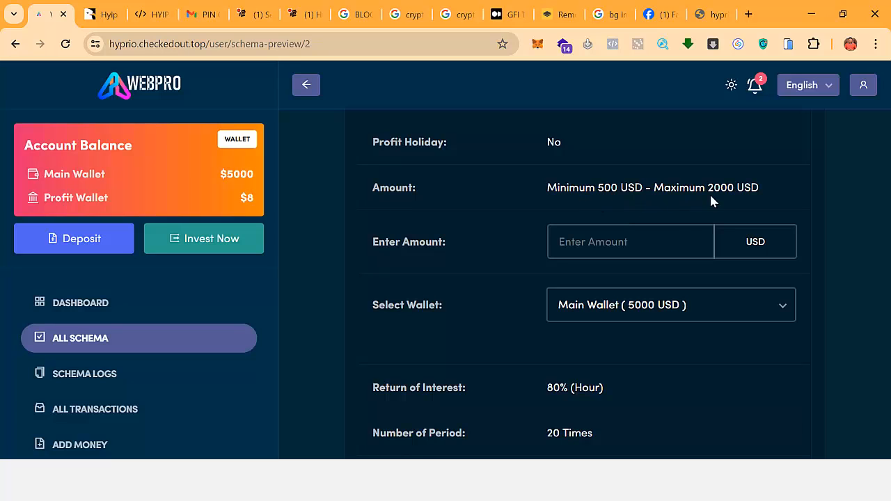
left_click(624, 240)
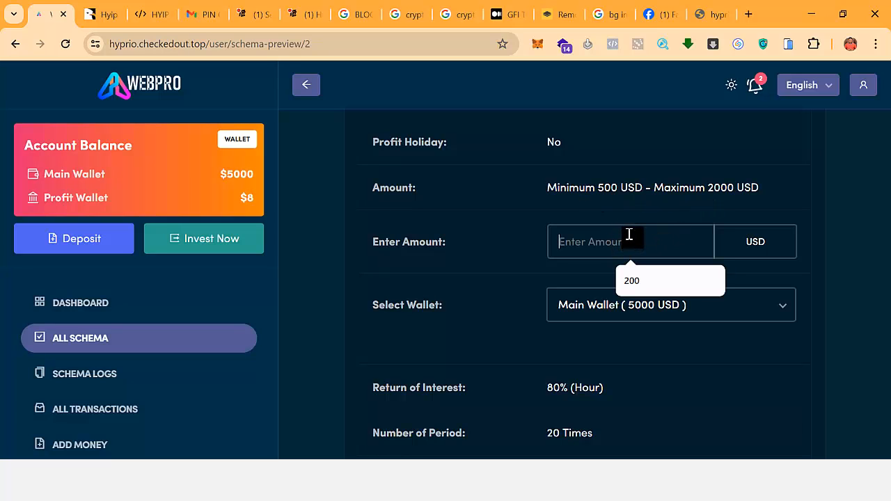
type("1900")
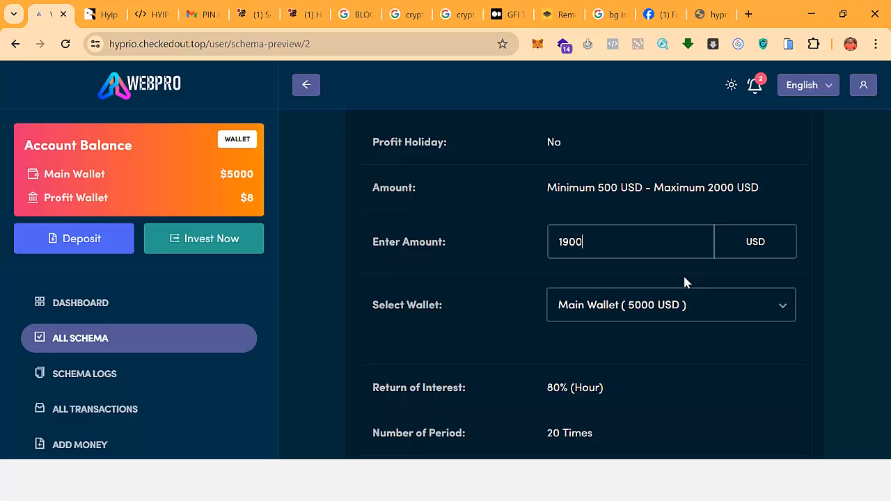
Fund the investment from the Main Wallet and confirm the 1900 USD Standard Plan investment.
left_click(622, 312)
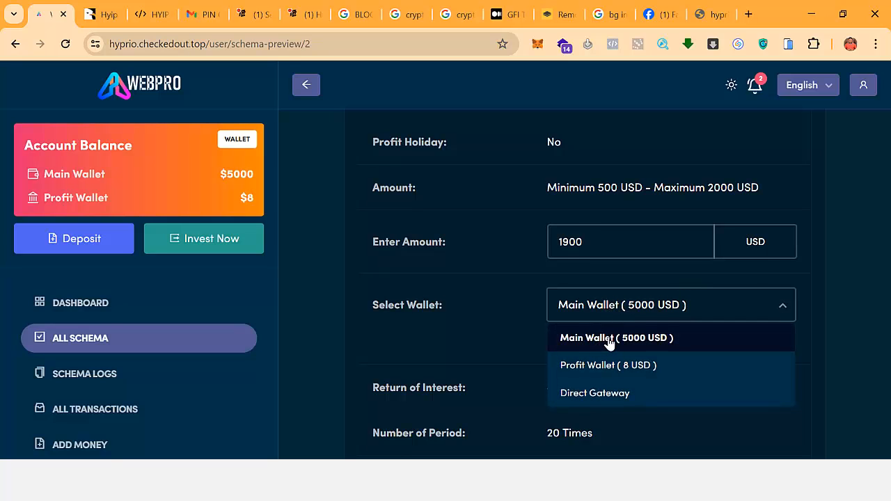
left_click(602, 395)
left_click(637, 310)
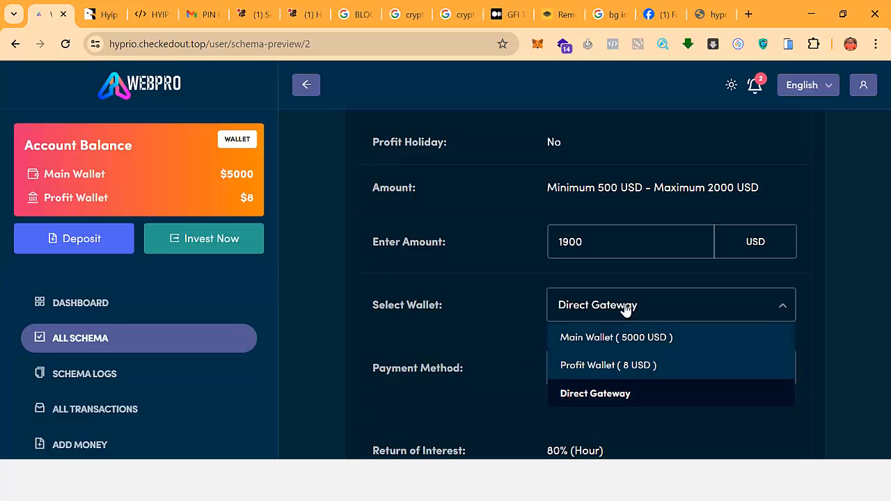
left_click(622, 308)
scroll(612, 362, "down", 4)
scroll(614, 358, "up", 3)
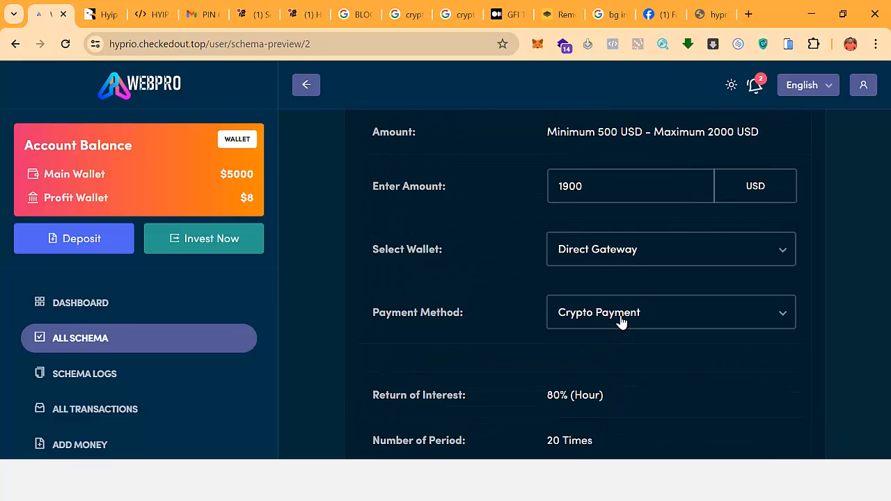
left_click(619, 320)
left_click(609, 258)
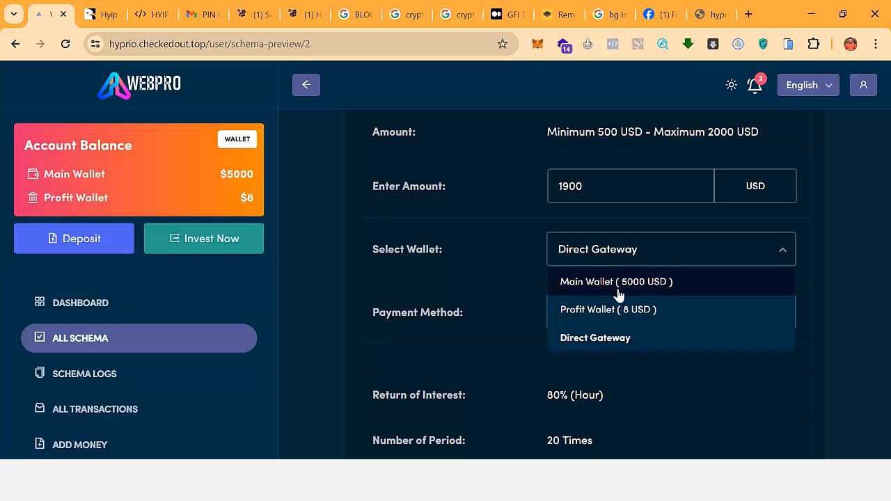
left_click(610, 285)
scroll(624, 287, "down", 3)
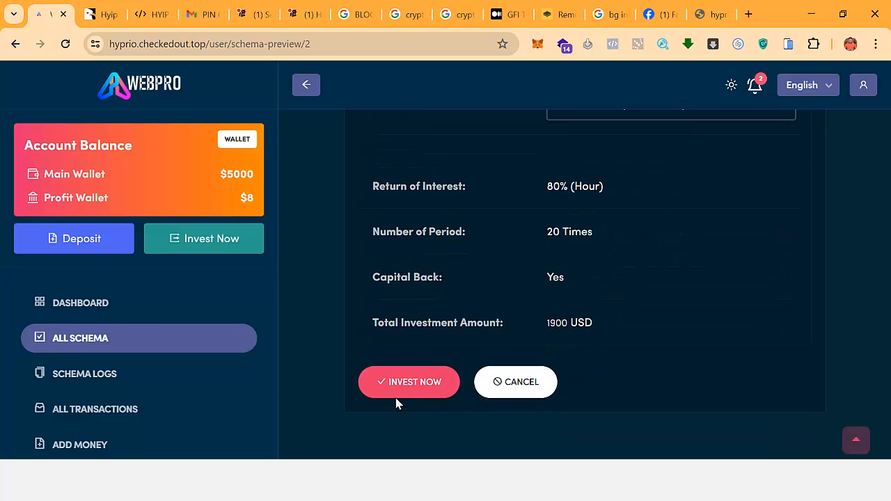
left_click(438, 382)
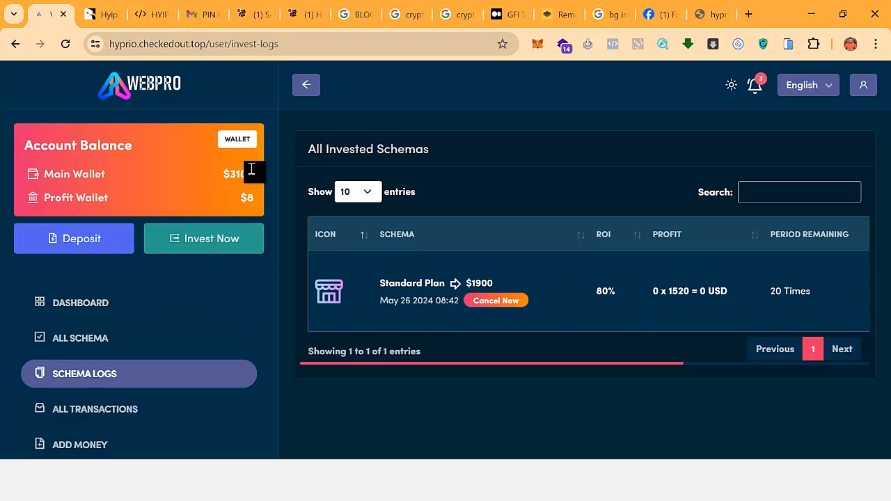
left_click_drag(228, 175, 260, 180)
left_click(116, 84)
scroll(155, 348, "down", 5)
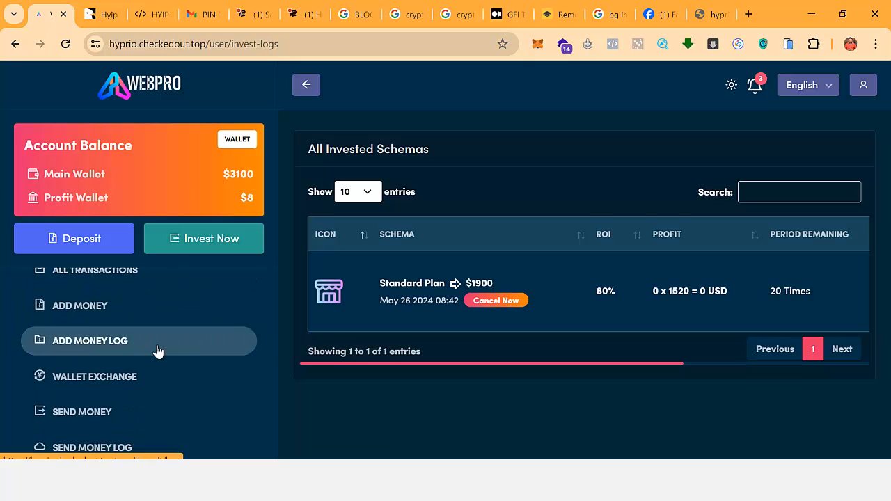
scroll(174, 377, "up", 5)
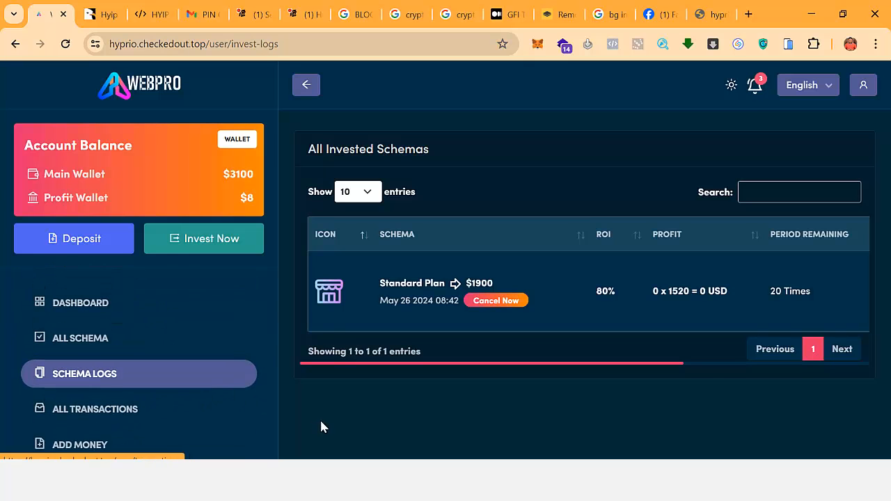
Reload the admin dashboard to show $5900 total investment, then open All Customers.
key("alt+Tab")
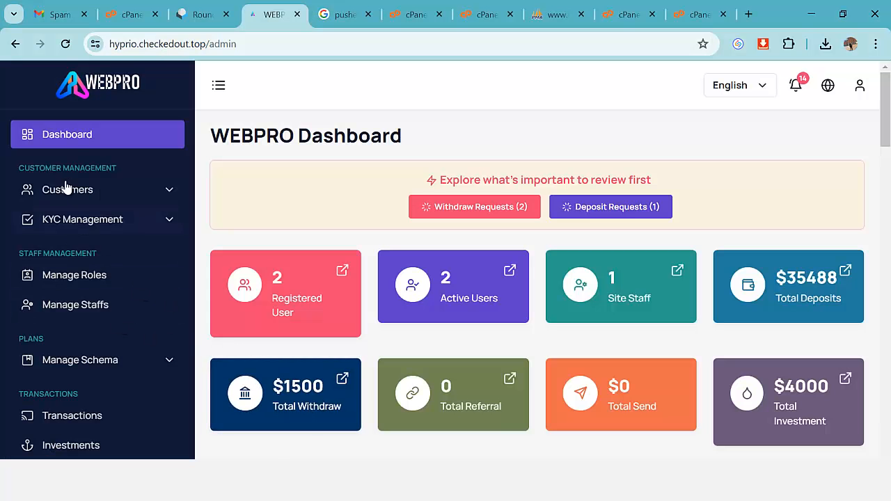
key("F5")
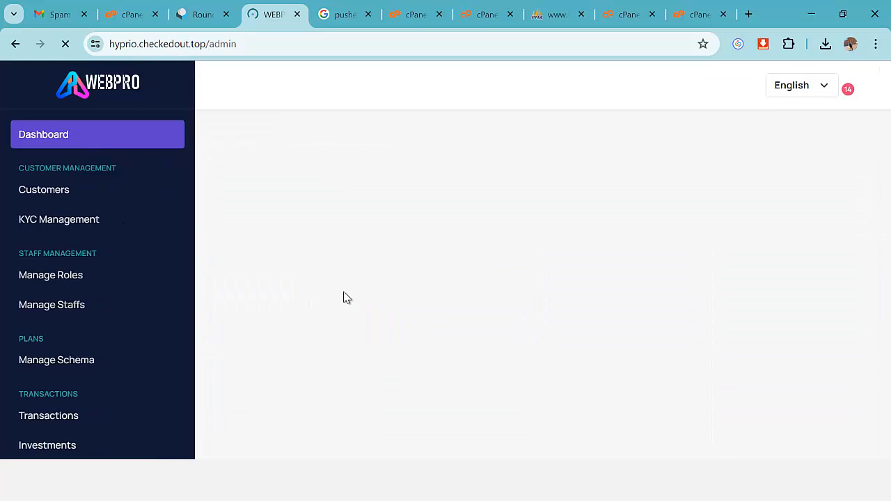
scroll(523, 257, "down", 1)
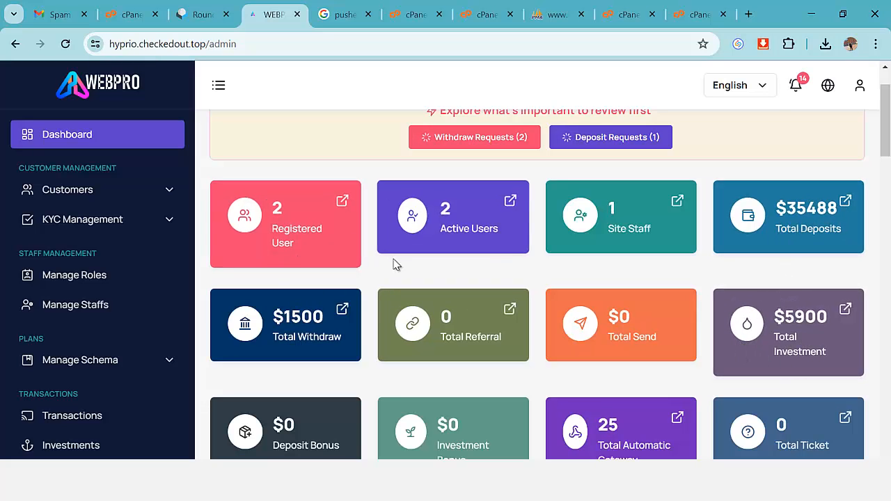
scroll(394, 263, "down", 1)
scroll(132, 315, "up", 2)
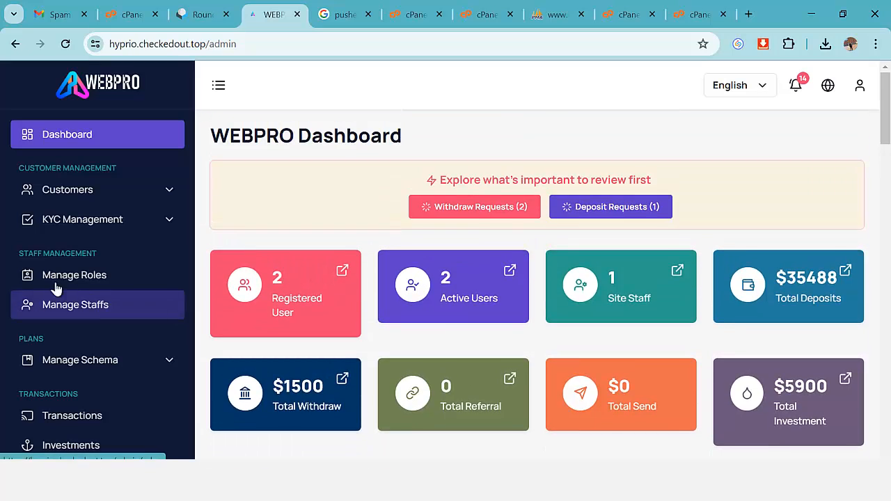
left_click(82, 190)
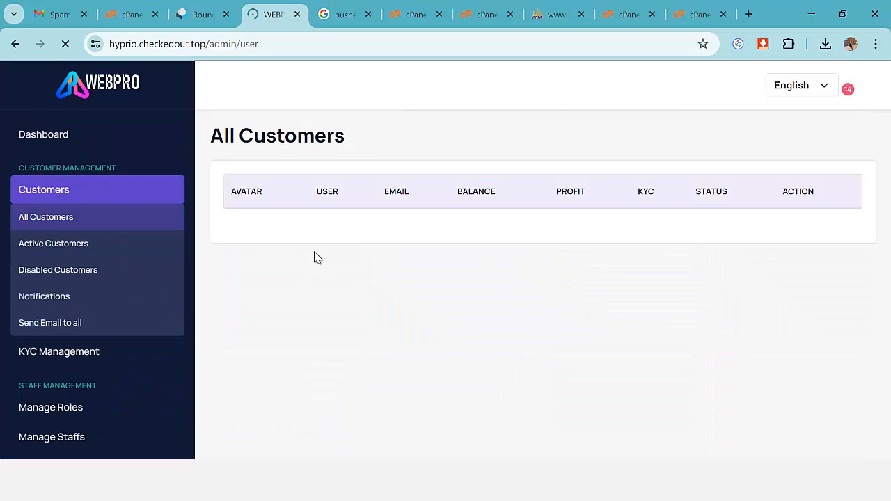
scroll(847, 294, "down", 1)
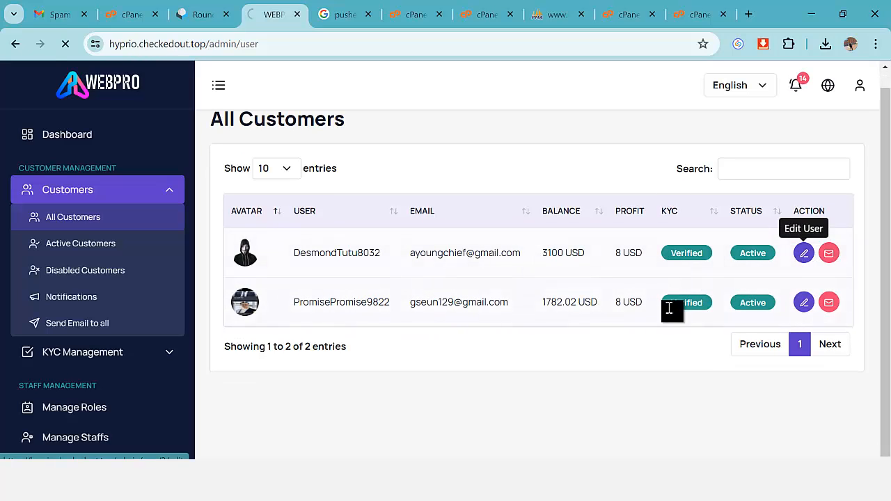
Set the customer's Email Verification to Verified.
scroll(446, 317, "down", 2)
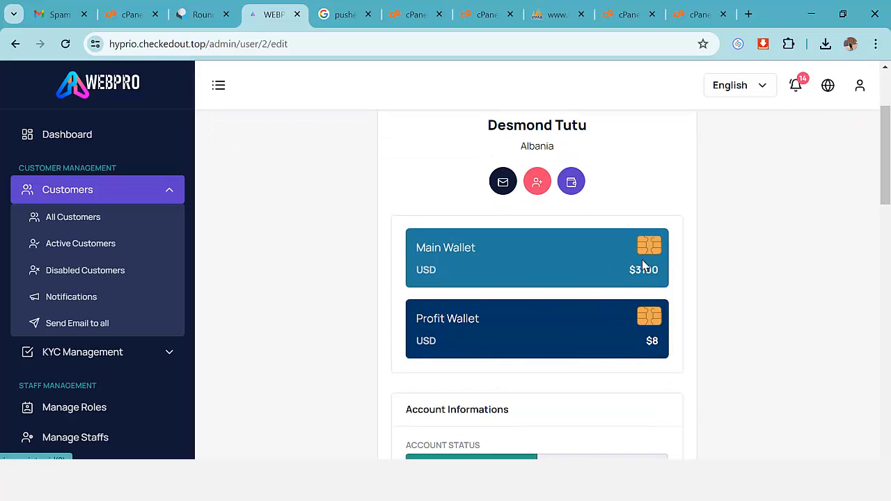
scroll(673, 273, "down", 1)
scroll(611, 284, "down", 2)
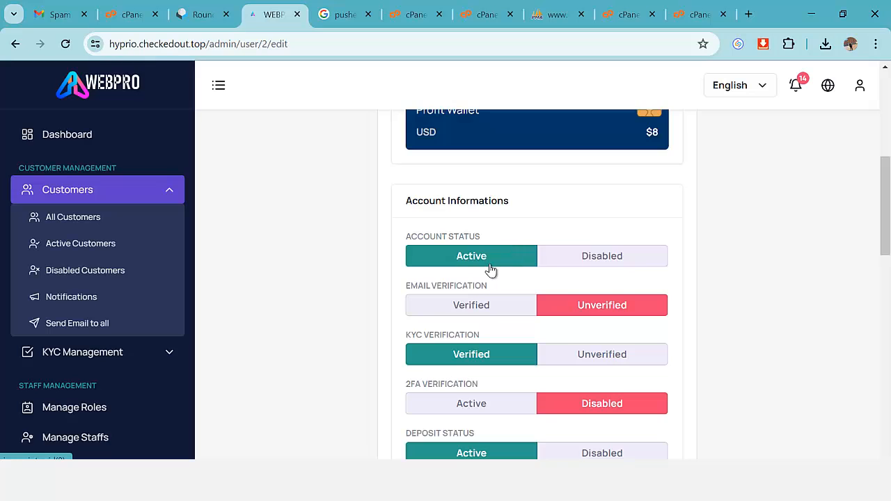
scroll(505, 288, "down", 1)
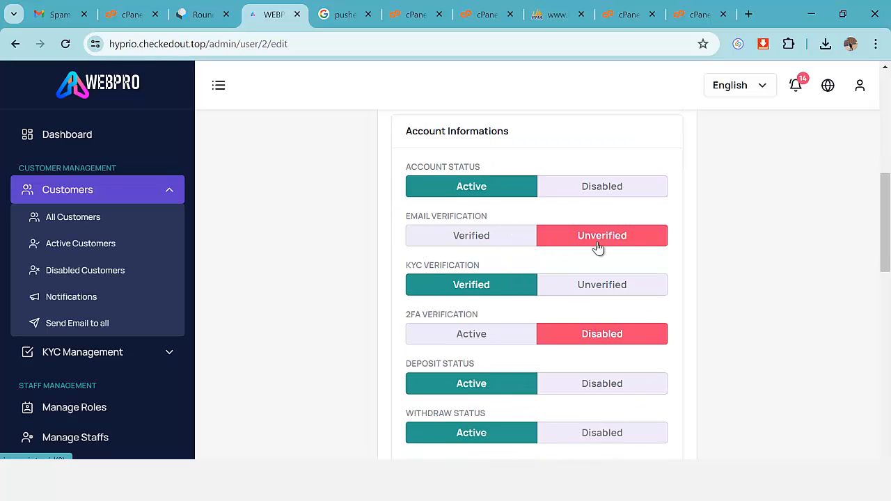
left_click(469, 237)
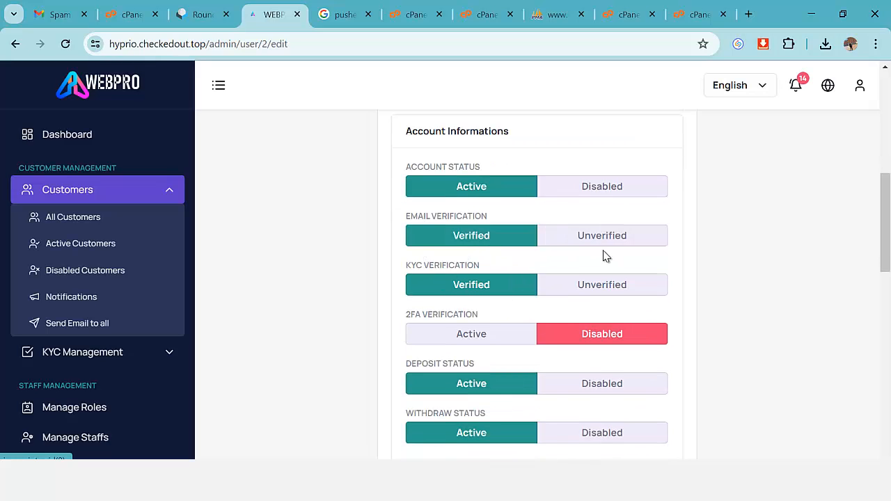
Show the customer's Investments tab with the $1900 Standard Plan at 80% ROI.
scroll(529, 262, "down", 1)
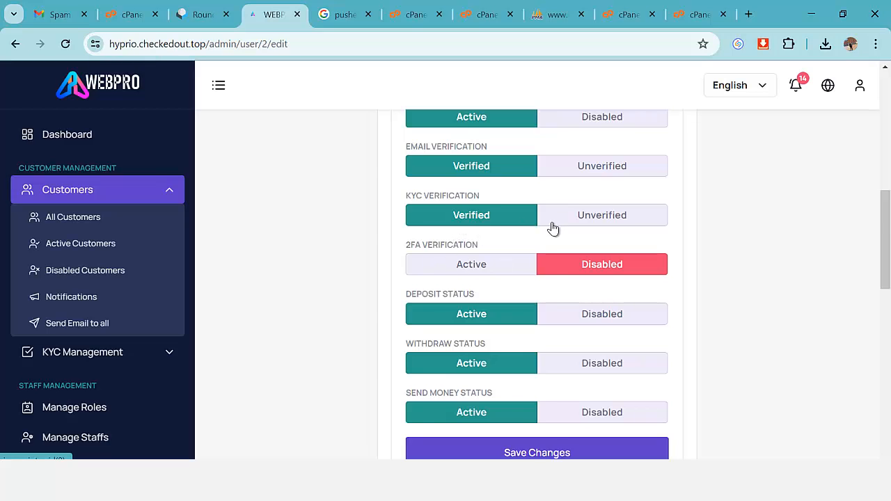
scroll(551, 237, "down", 2)
scroll(551, 241, "up", 2)
scroll(529, 257, "down", 2)
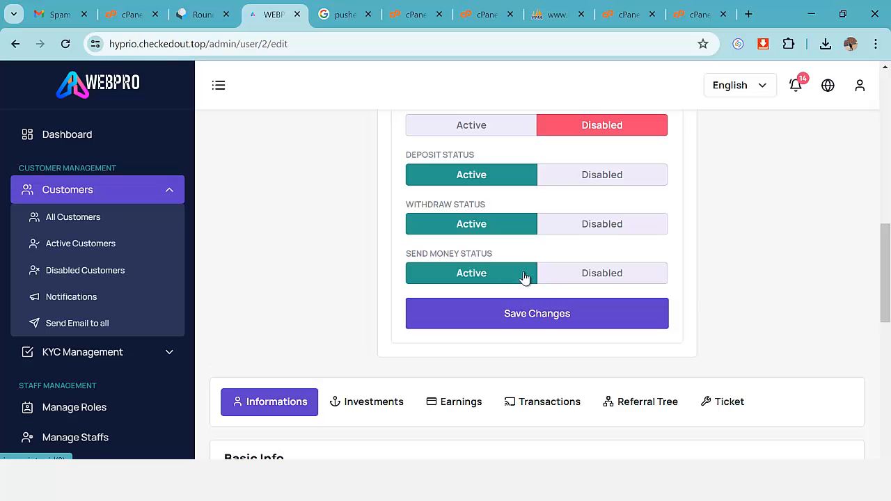
scroll(523, 277, "up", 9)
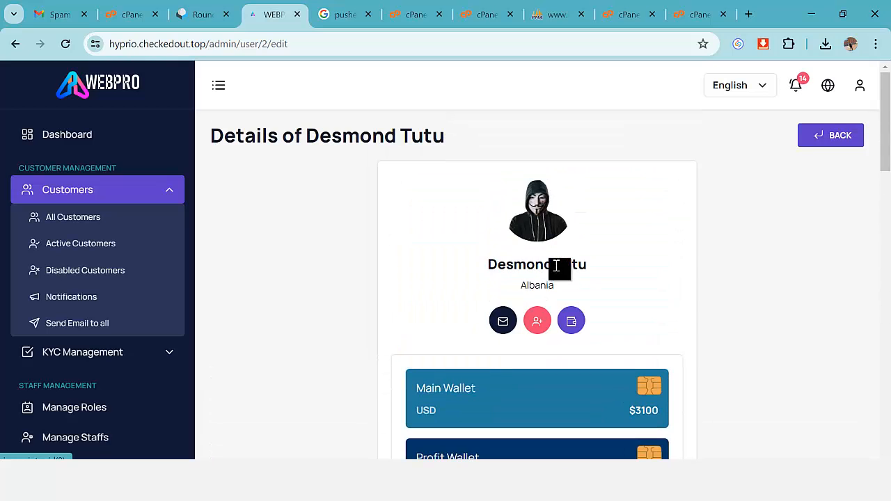
scroll(597, 274, "down", 10)
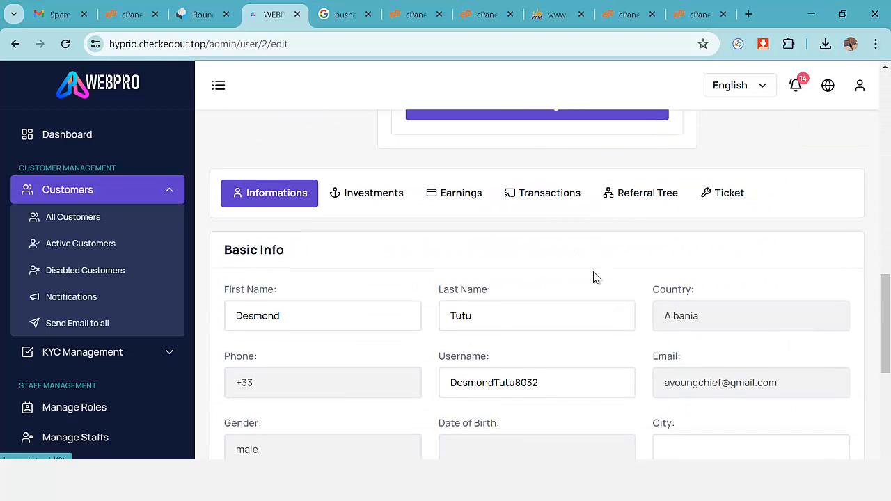
scroll(594, 277, "down", 3)
scroll(543, 282, "up", 4)
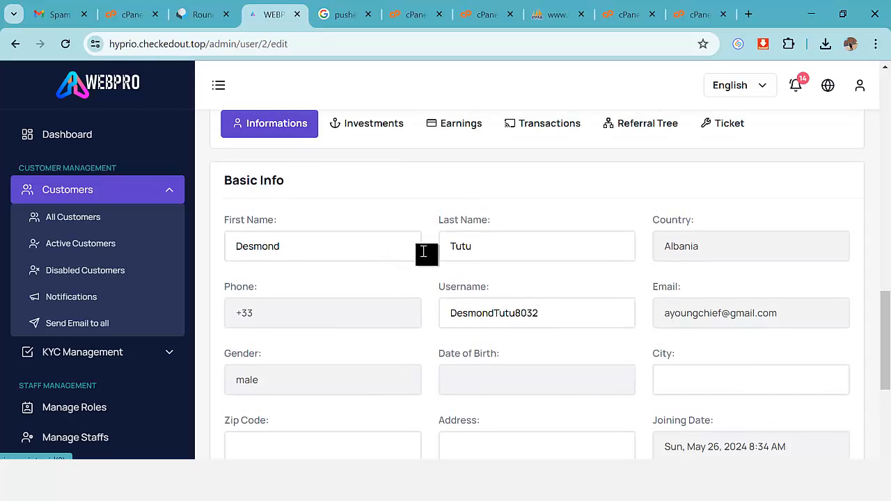
scroll(713, 260, "down", 4)
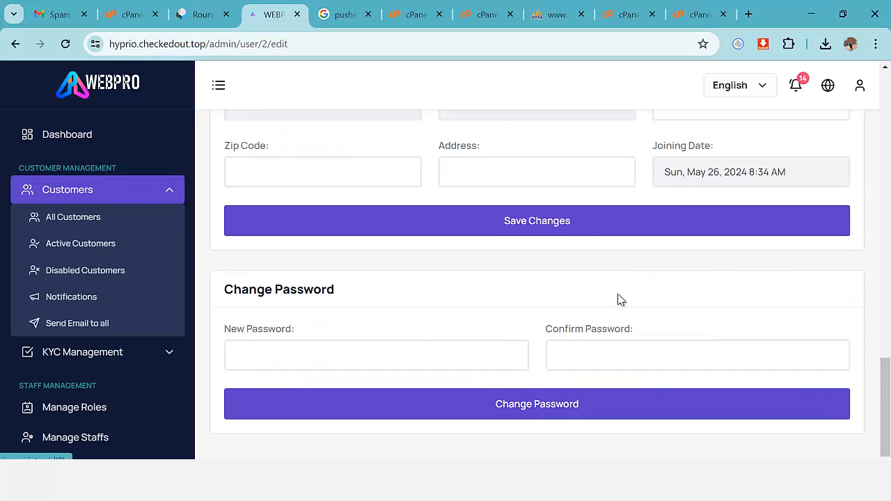
scroll(550, 348, "up", 1)
scroll(481, 380, "down", 1)
scroll(640, 368, "up", 3)
scroll(640, 367, "up", 4)
scroll(571, 340, "down", 2)
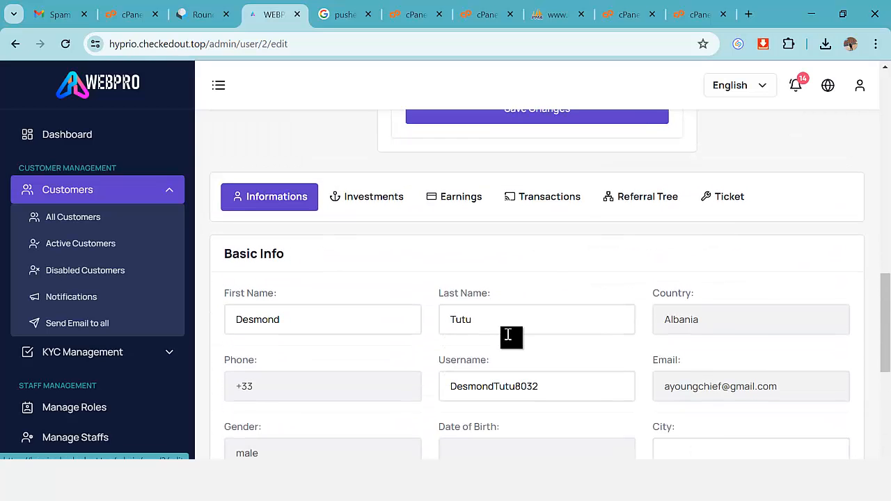
left_click(383, 200)
scroll(438, 315, "down", 1)
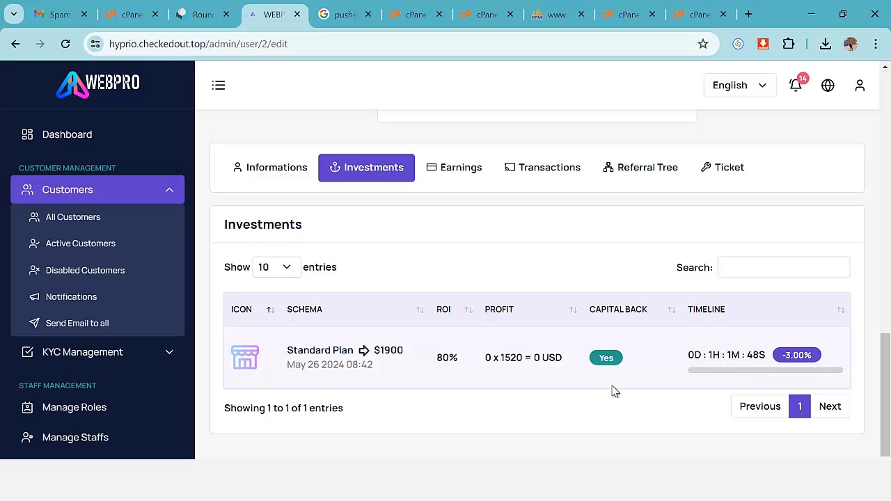
Review the customer's Earnings and Transactions tabs.
scroll(487, 376, "up", 1)
left_click(470, 246)
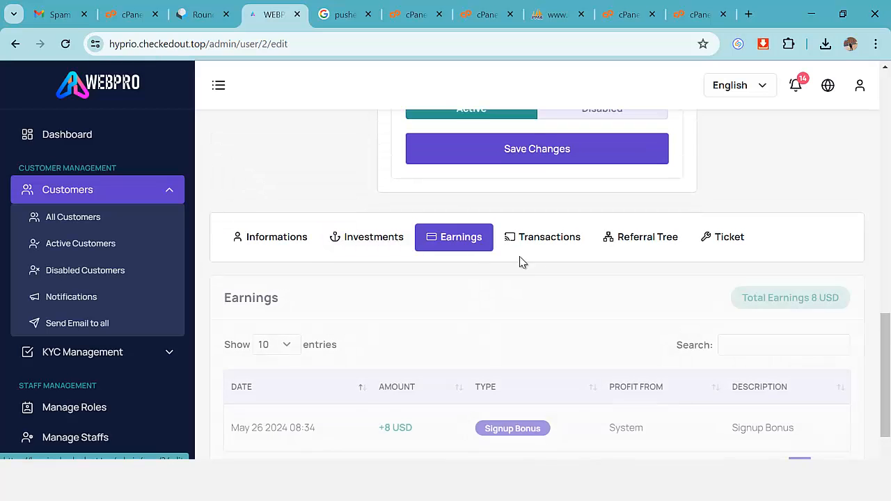
scroll(524, 355, "down", 1)
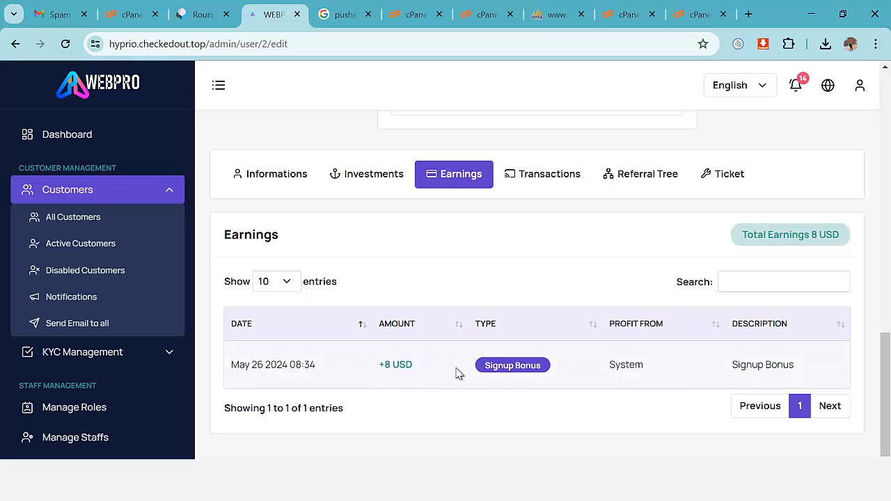
left_click(550, 176)
scroll(556, 328, "down", 1)
scroll(551, 335, "up", 5)
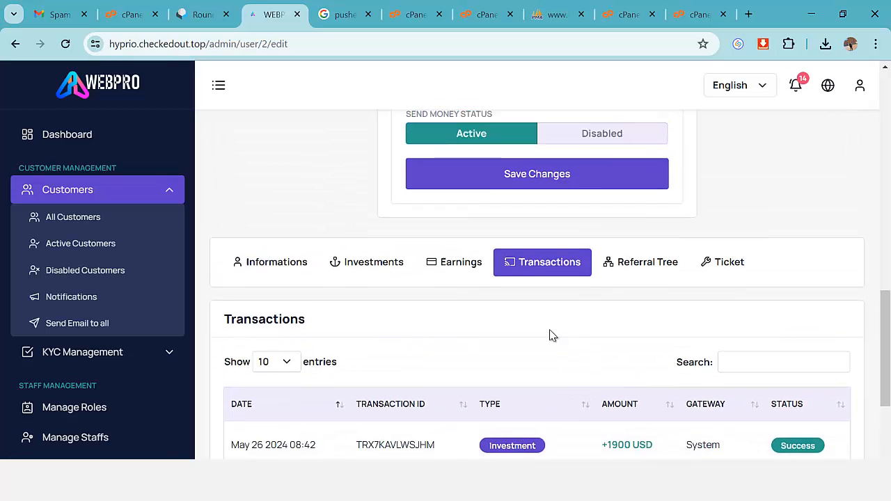
scroll(733, 342, "down", 4)
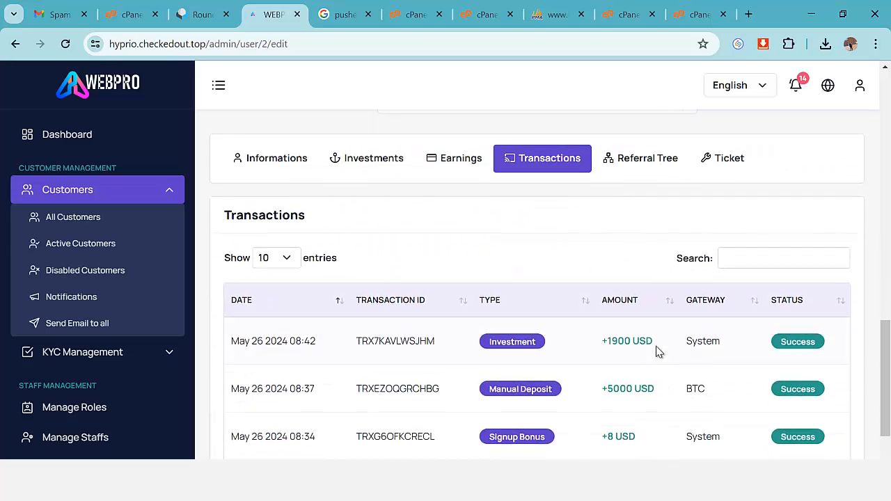
Review the customer's Referral Tree.
left_click(653, 168)
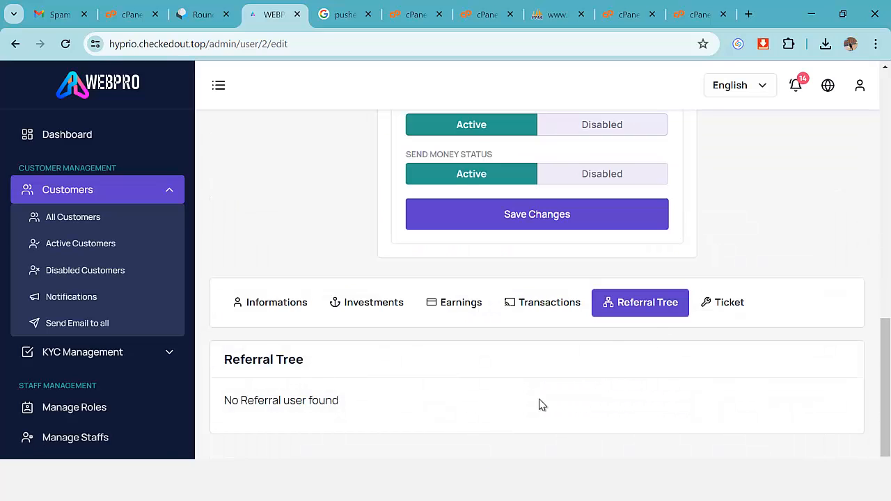
scroll(542, 405, "up", 1)
scroll(712, 378, "up", 6)
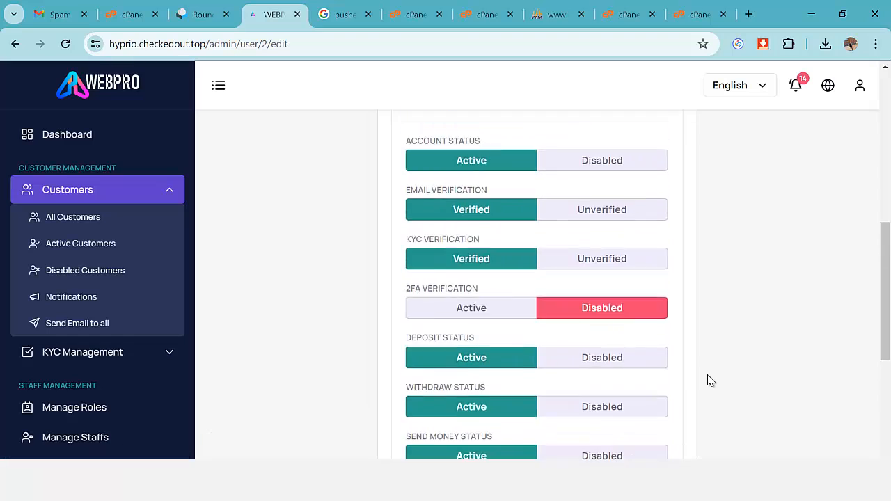
scroll(704, 378, "down", 3)
scroll(699, 386, "down", 4)
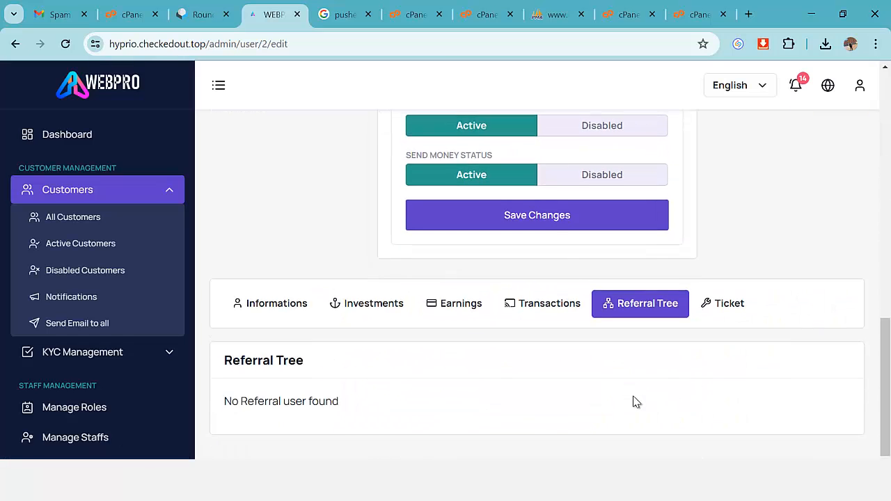
scroll(623, 400, "up", 9)
scroll(607, 394, "down", 9)
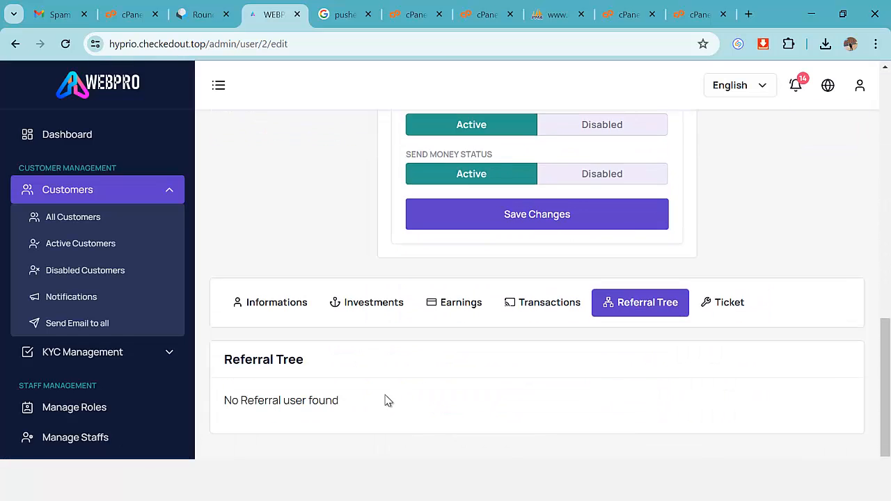
Return to the customer's Informations tab with the basic info form.
left_click(279, 306)
scroll(658, 403, "down", 5)
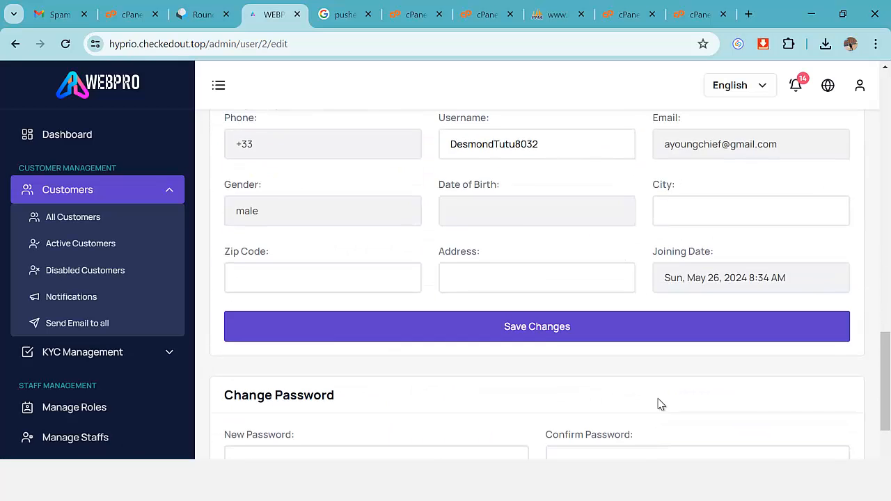
scroll(661, 405, "up", 2)
scroll(660, 406, "down", 1)
scroll(661, 405, "up", 2)
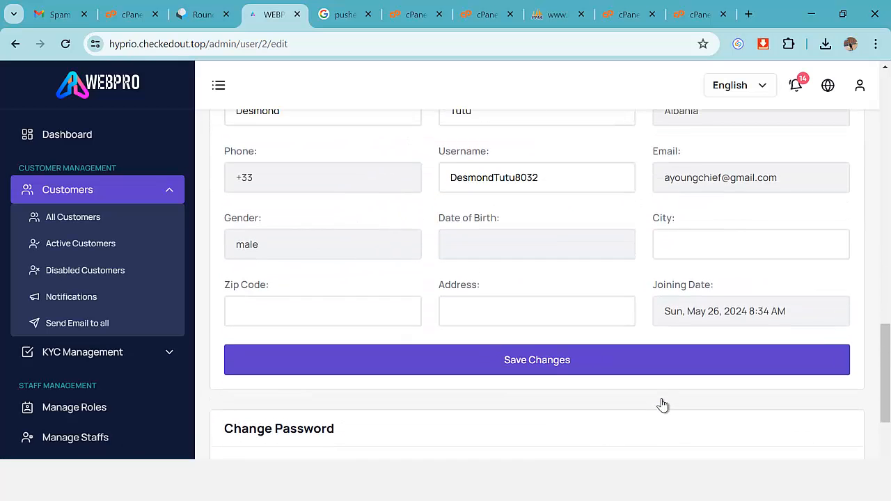
scroll(662, 405, "down", 3)
scroll(293, 410, "up", 6)
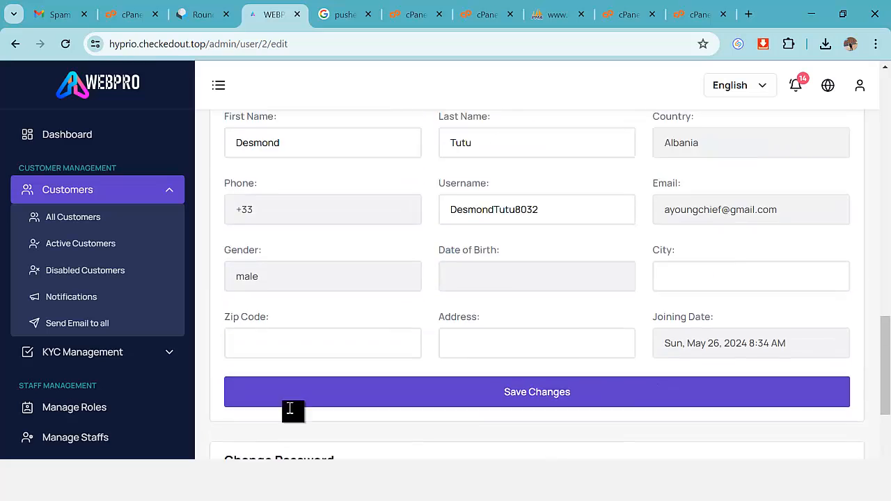
scroll(104, 304, "up", 2)
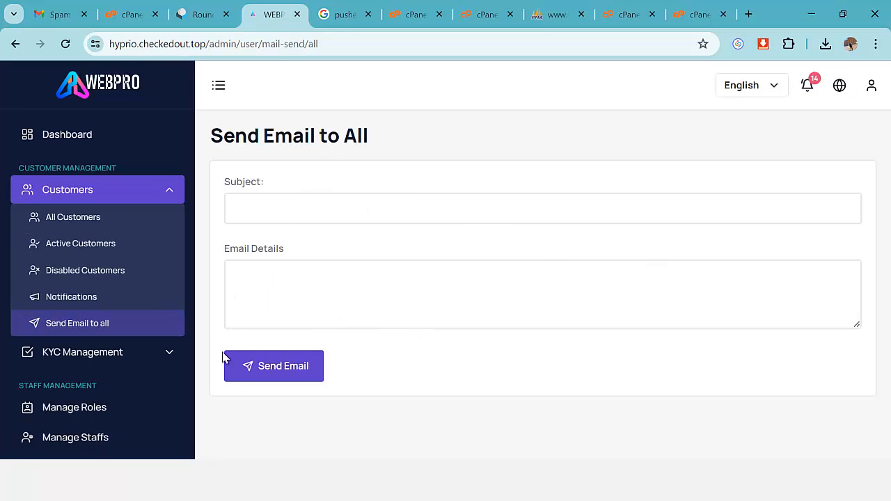
Expand KYC Management in the sidebar and scroll on to the staff roles list.
scroll(141, 382, "down", 2)
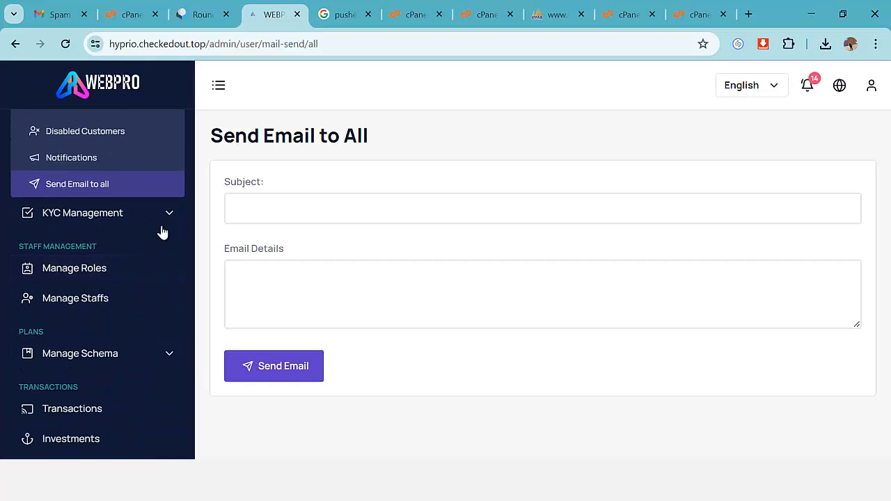
left_click(73, 222)
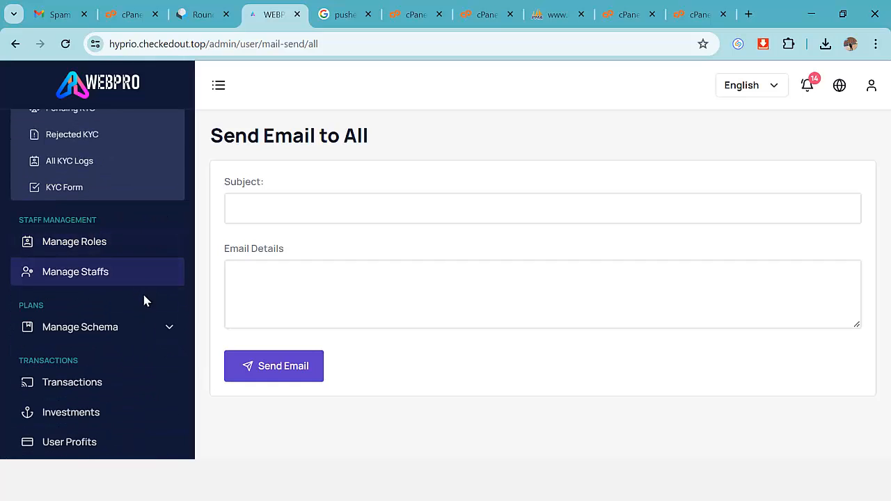
scroll(132, 289, "up", 2)
scroll(115, 282, "down", 3)
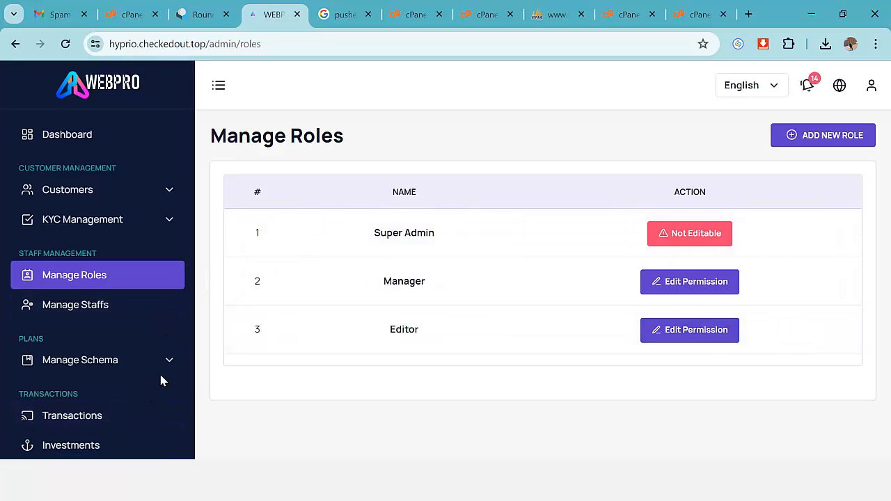
Start a new staff role and expand its Customer Management permissions.
left_click(822, 144)
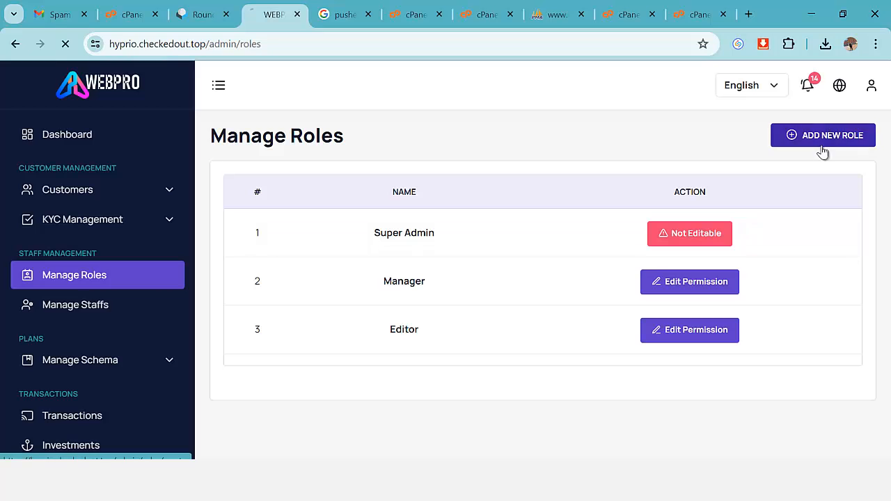
scroll(423, 331, "down", 3)
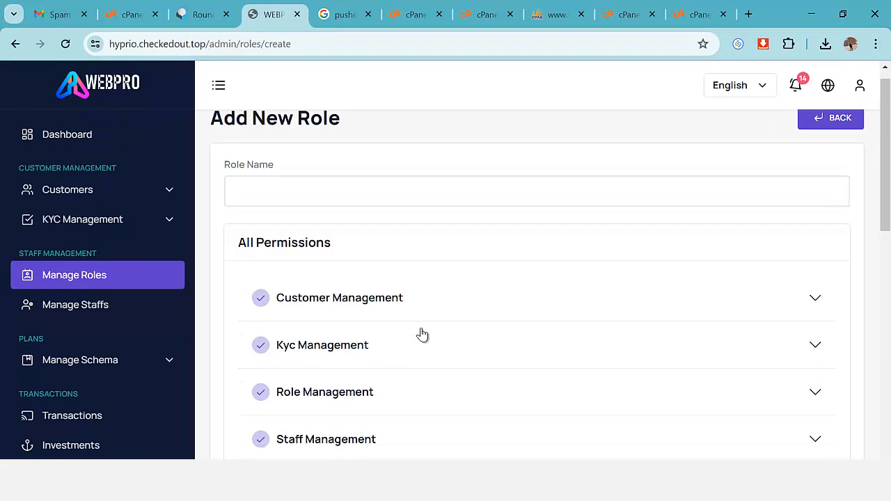
scroll(423, 330, "up", 3)
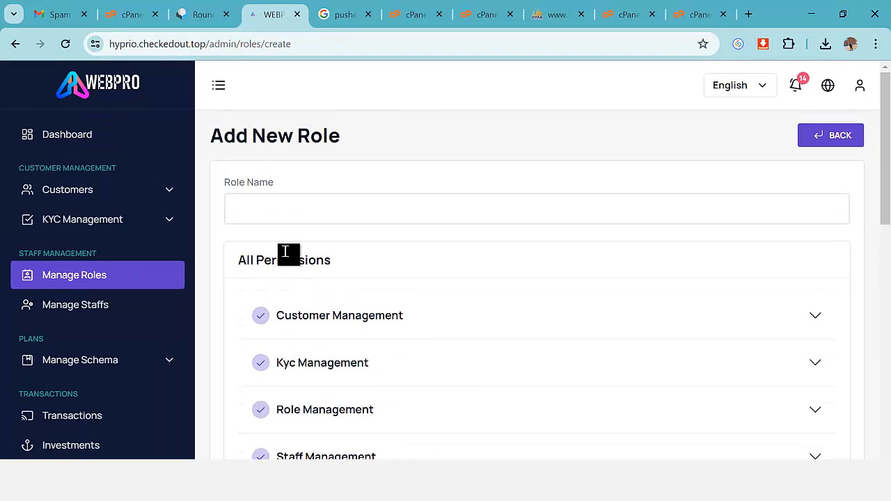
scroll(300, 209, "down", 2)
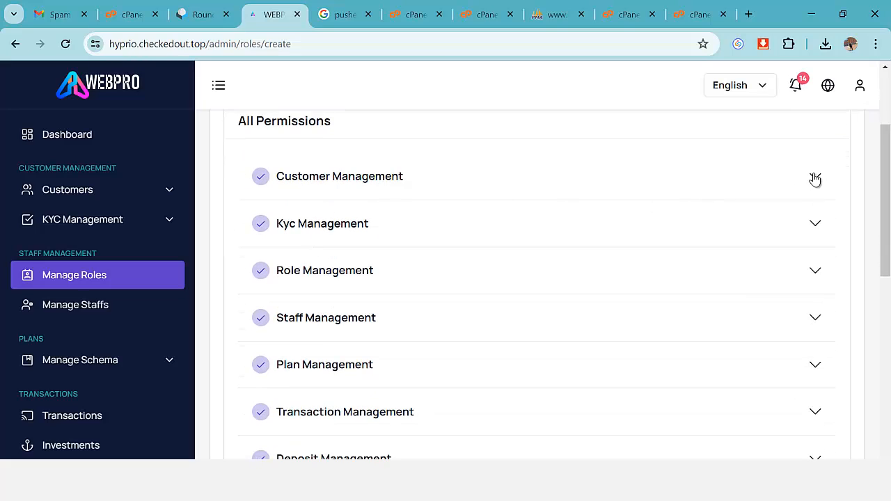
left_click(815, 179)
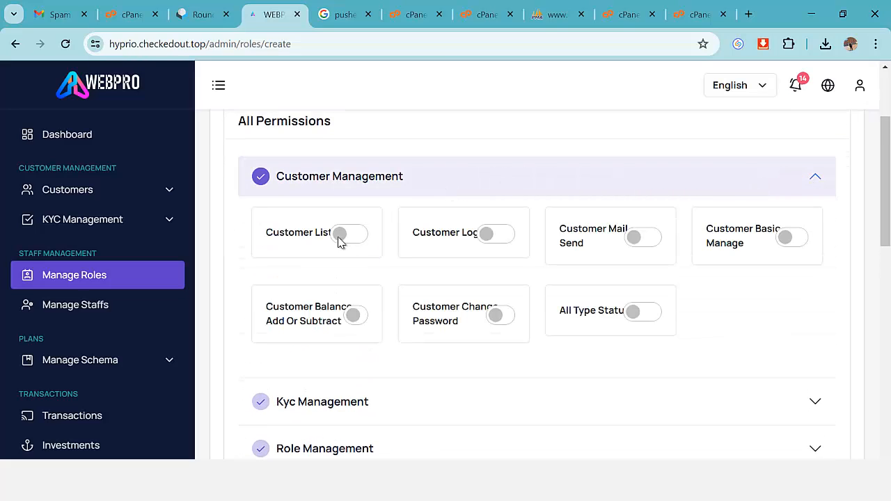
scroll(606, 261, "down", 10)
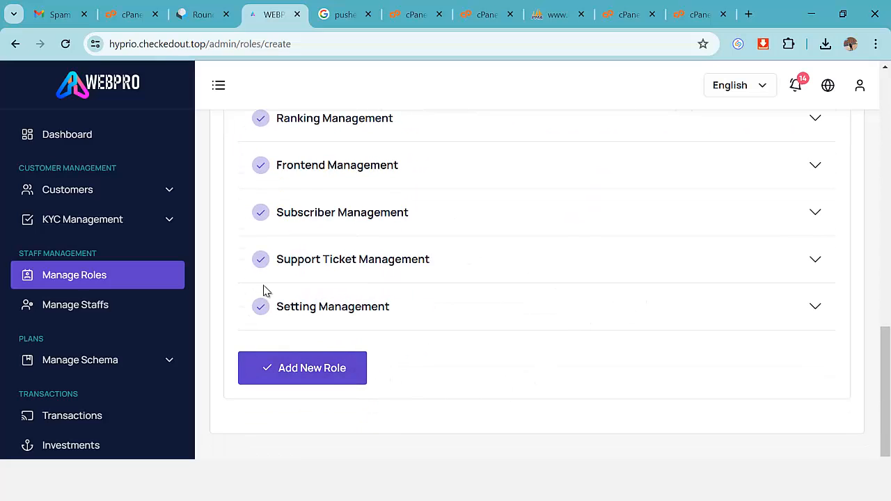
scroll(278, 282, "up", 5)
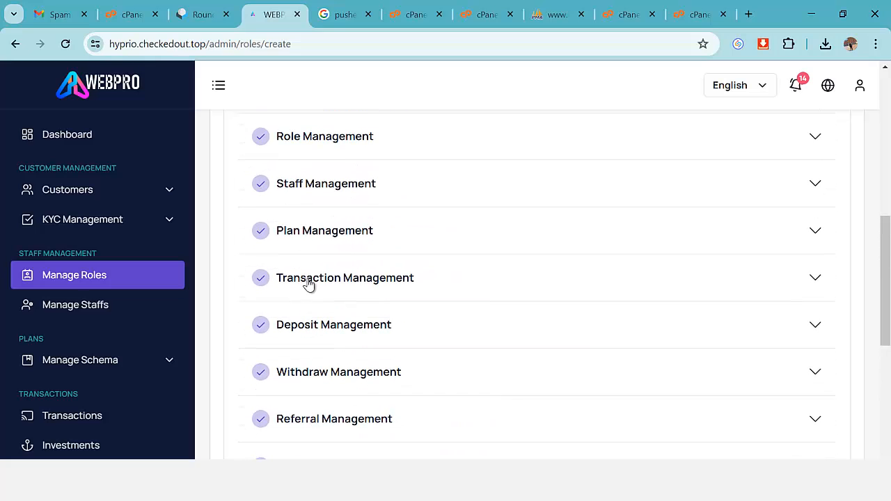
Visit Manage Staffs, then open the Hour schedule from Manage Schema > Schedule.
left_click(87, 305)
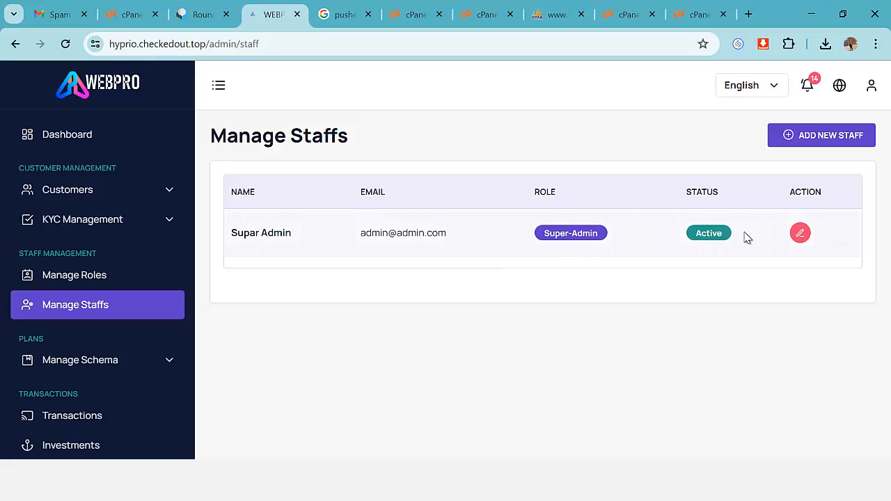
scroll(153, 310, "down", 2)
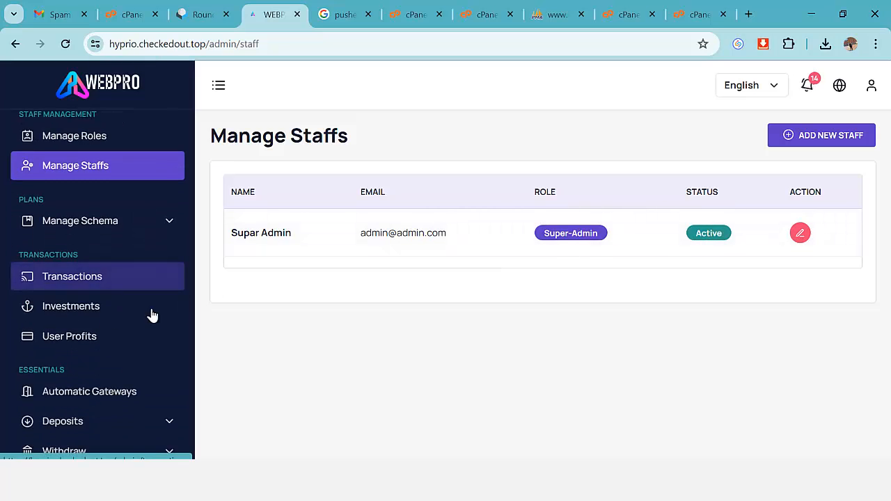
left_click(174, 223)
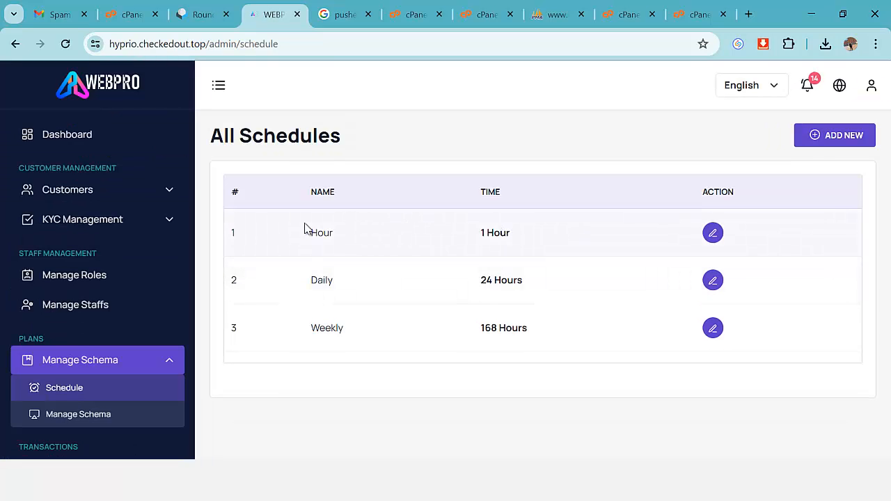
left_click(705, 240)
Check the Hour schedule's name and hours fields, close it unsaved, and go to All Schemas.
left_click(354, 230)
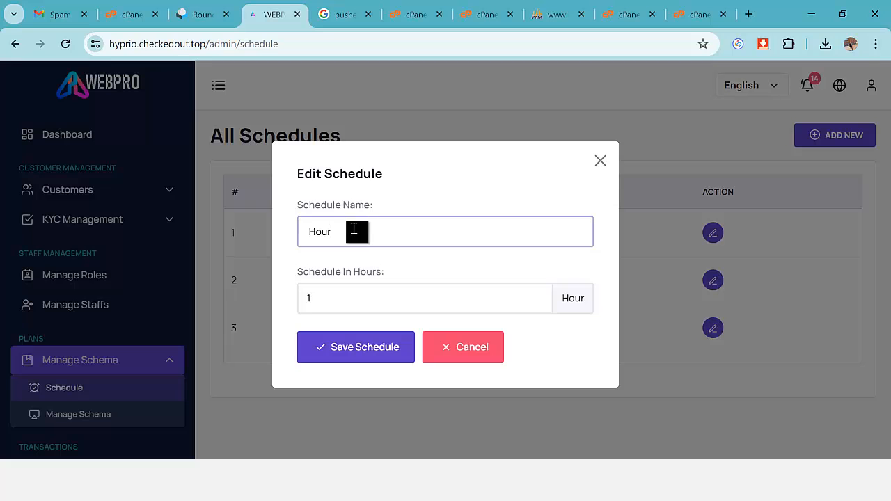
left_click(324, 299)
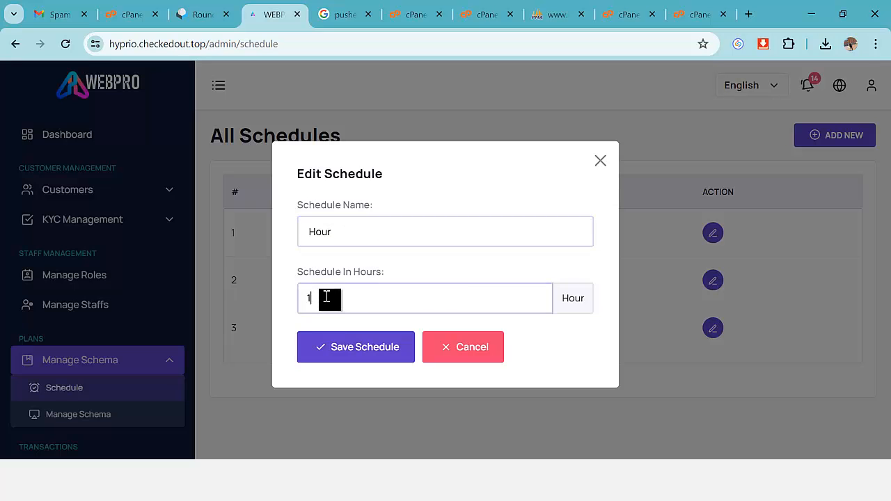
left_click(600, 163)
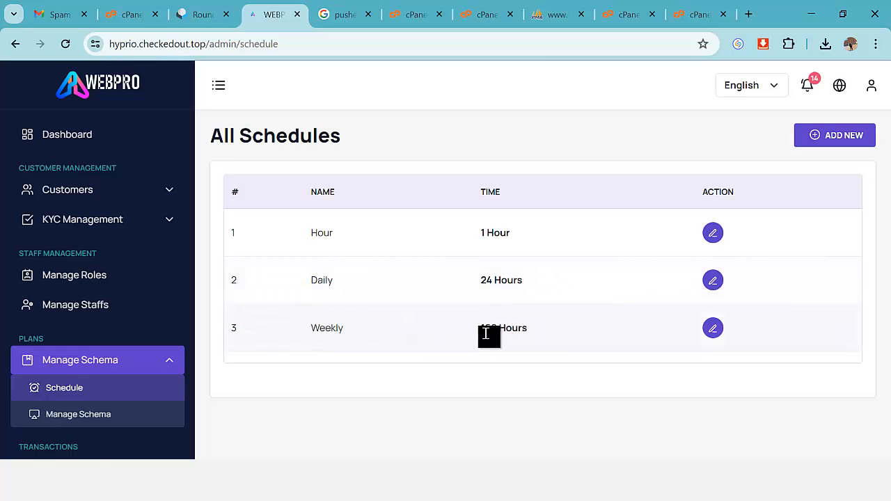
scroll(133, 356, "down", 2)
scroll(134, 356, "down", 1)
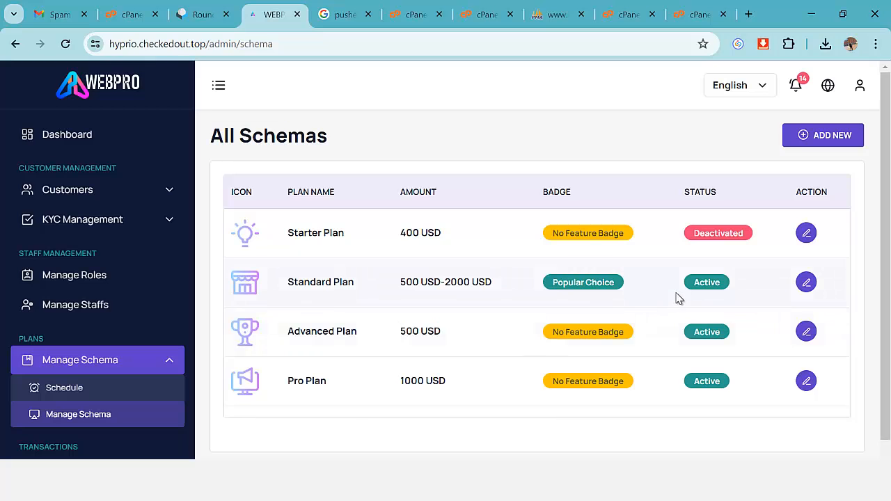
Open the Standard Plan schema editor and check its name and badge fields.
left_click(806, 284)
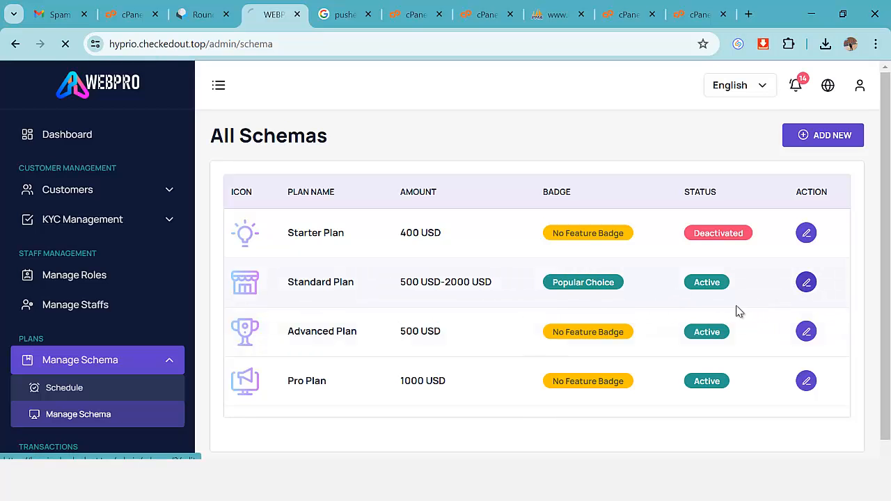
scroll(446, 315, "down", 7)
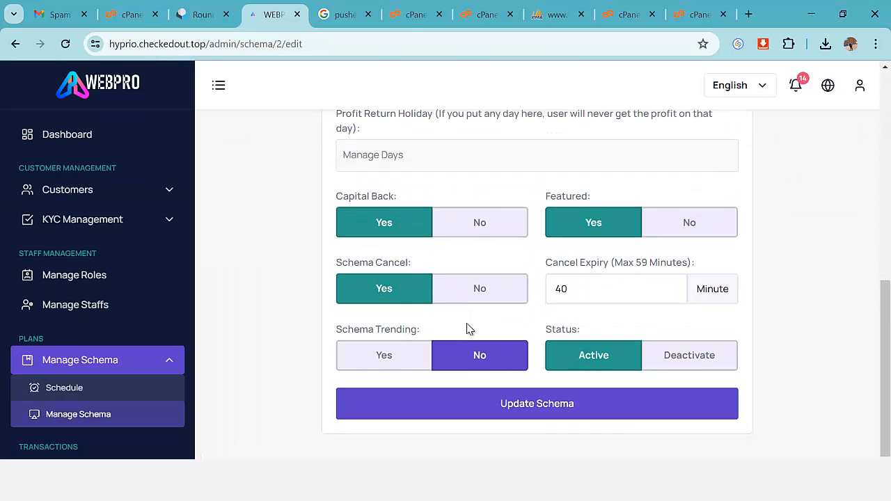
scroll(489, 332, "up", 7)
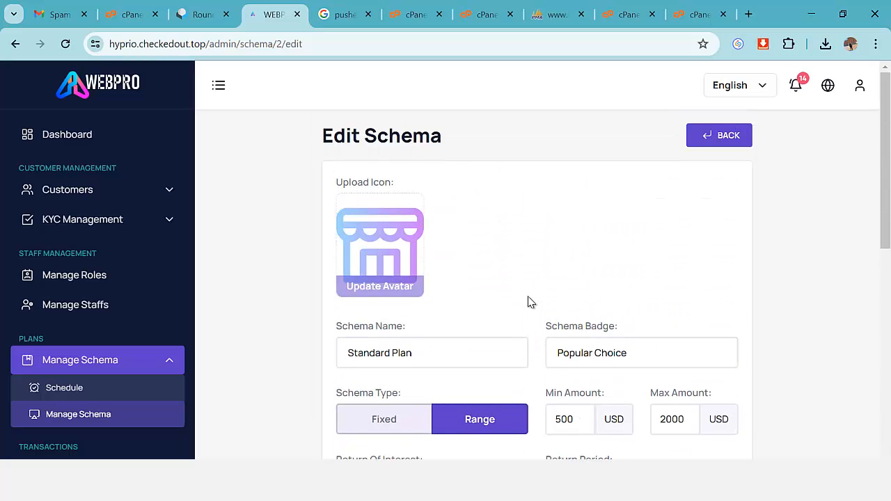
scroll(528, 301, "down", 2)
left_click(432, 213)
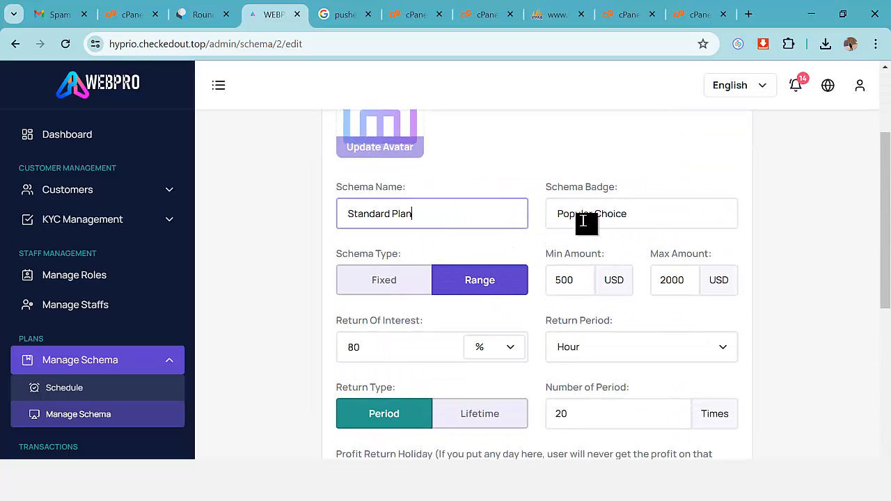
left_click(637, 216)
scroll(418, 275, "down", 1)
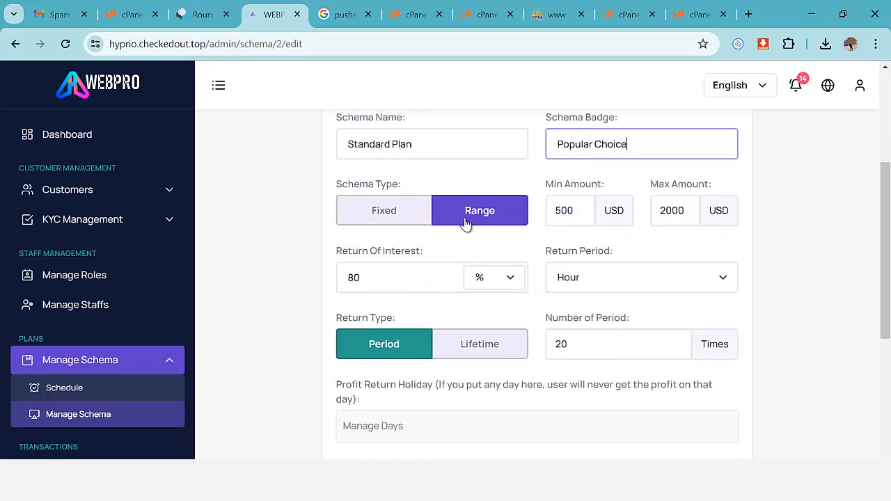
Select the 500 minimum, 2000 maximum and 80 return-of-interest values.
double_click(575, 216)
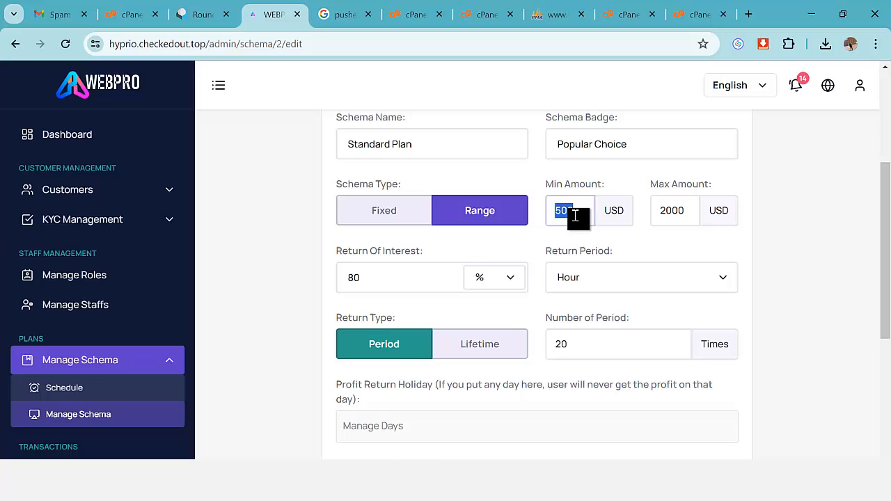
double_click(661, 210)
scroll(446, 253, "down", 1)
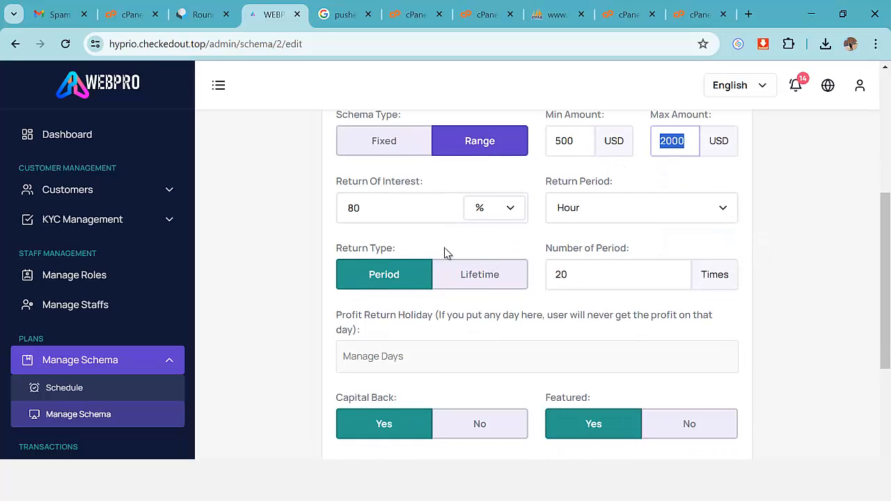
left_click(370, 214)
key("shift+Left")
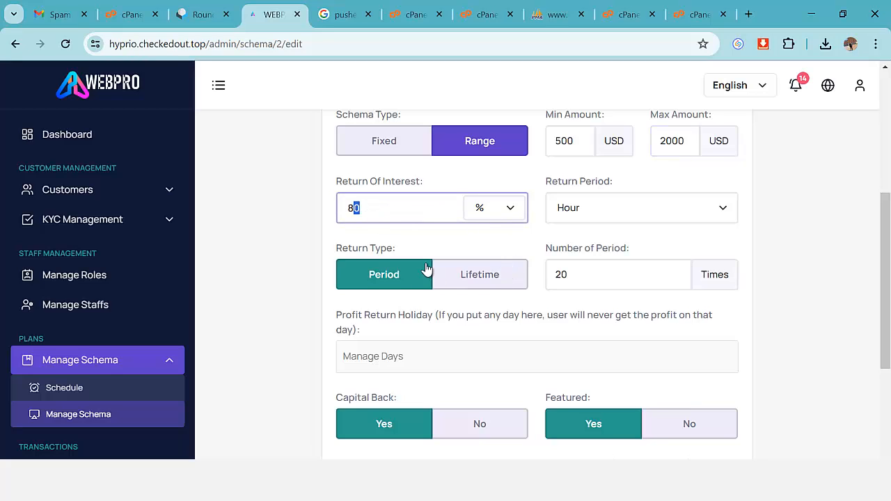
Change the return period from Hour to Daily, then to Weekly.
left_click(594, 210)
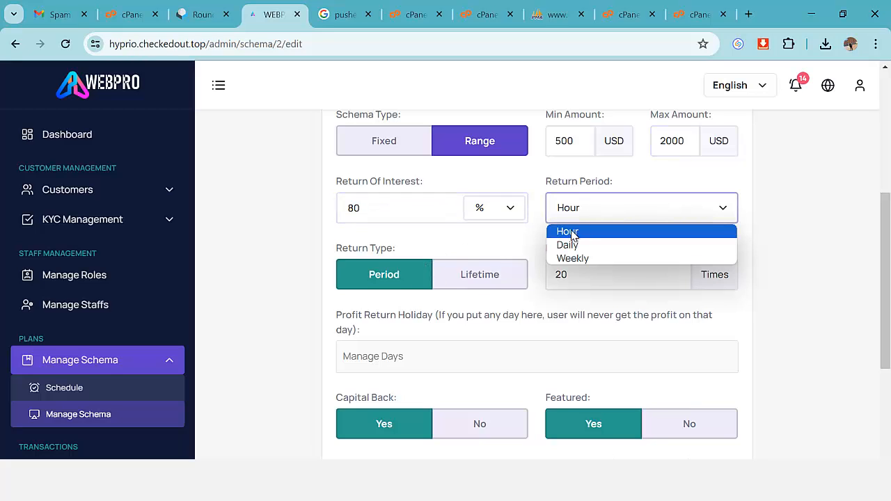
left_click(573, 233)
left_click(575, 218)
left_click(575, 233)
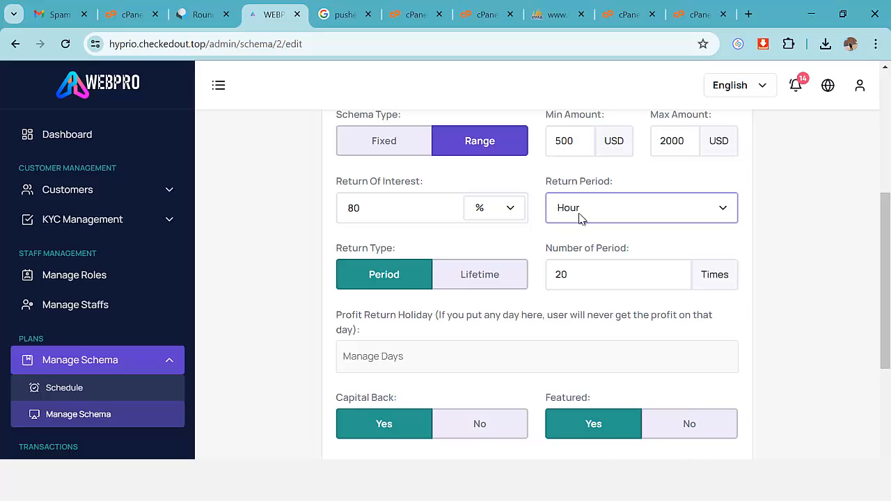
left_click(580, 218)
left_click(582, 246)
left_click(582, 217)
left_click(585, 256)
Make the plan return profit for lifetime, disable user cancellation, and go back to All Schemas.
scroll(528, 251, "down", 1)
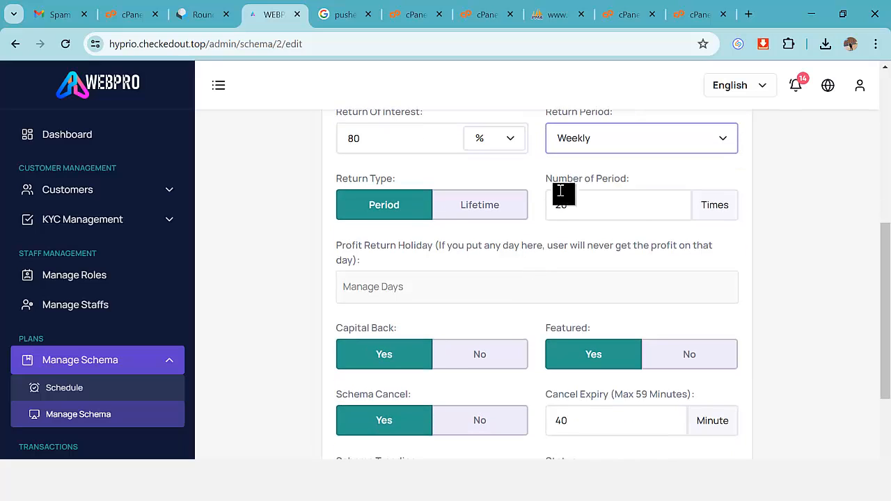
left_click_drag(548, 181, 630, 185)
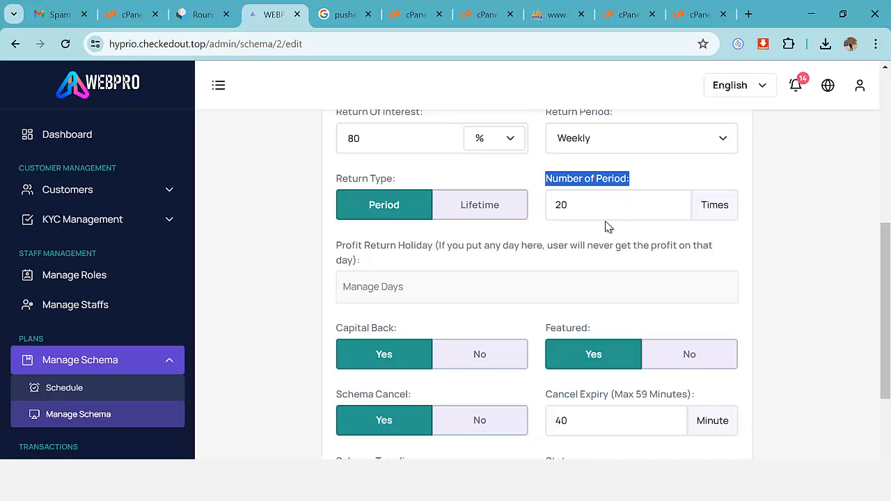
left_click(484, 209)
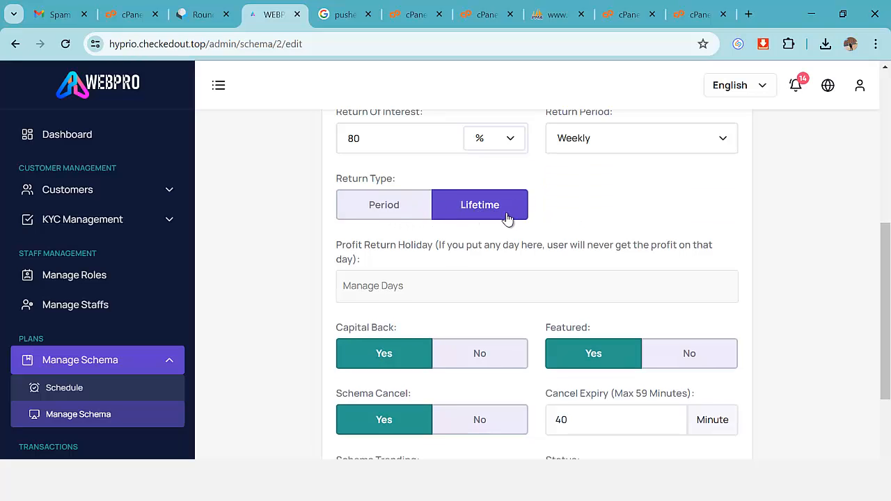
scroll(507, 220, "down", 1)
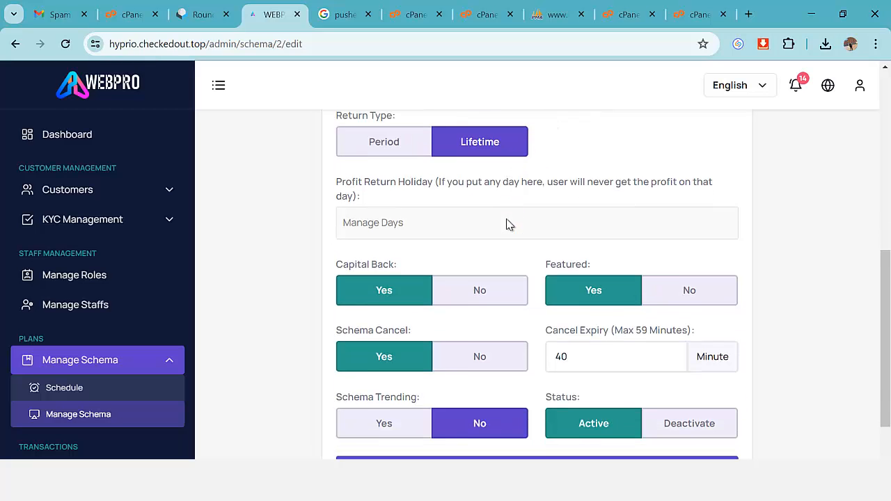
scroll(368, 203, "down", 1)
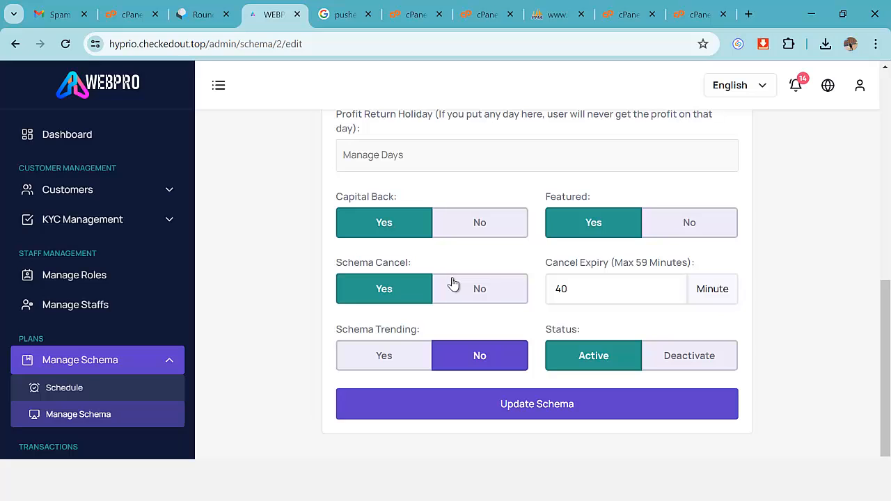
left_click(481, 298)
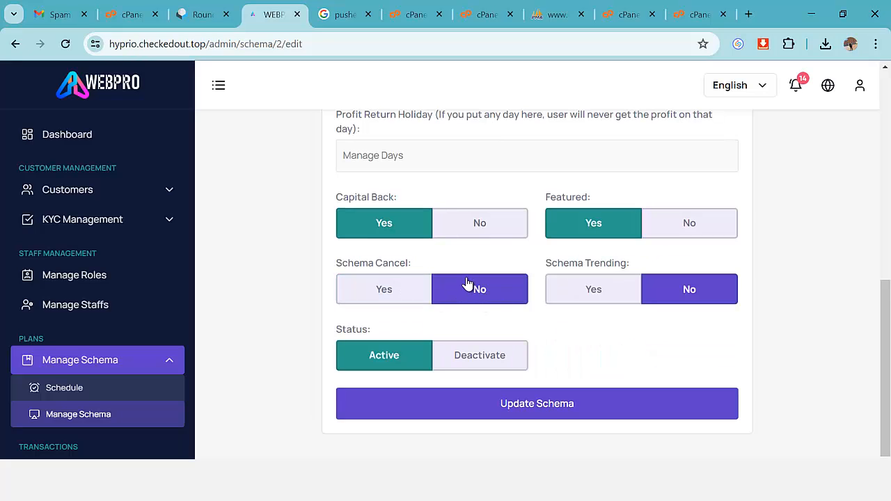
scroll(589, 368, "up", 7)
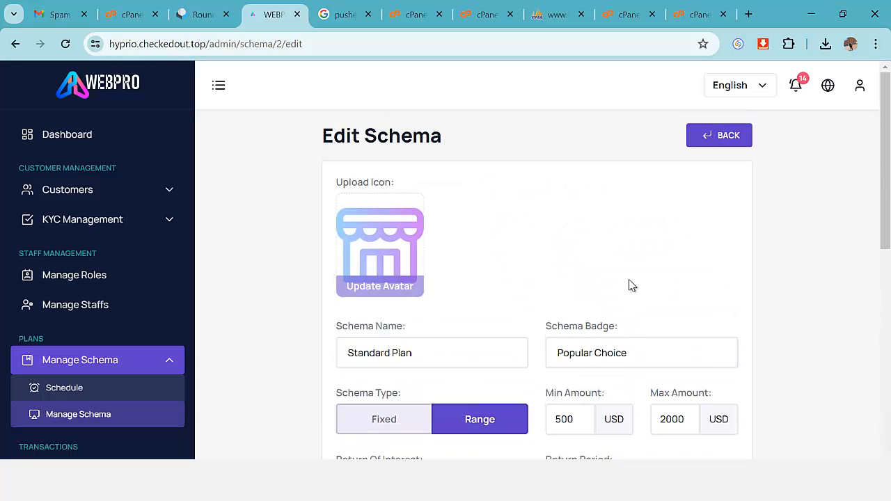
left_click(720, 137)
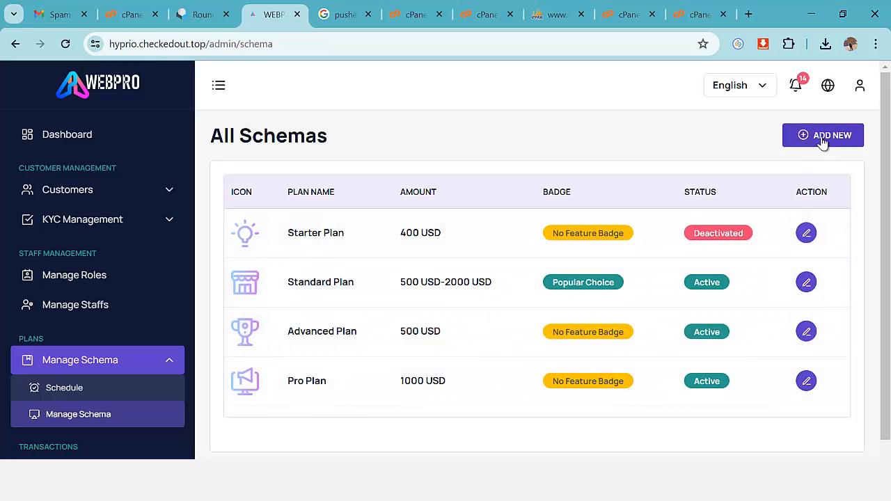
Open the Add New Schema form and scroll through its empty fields, Range type and Active status.
left_click(823, 142)
scroll(460, 255, "down", 1)
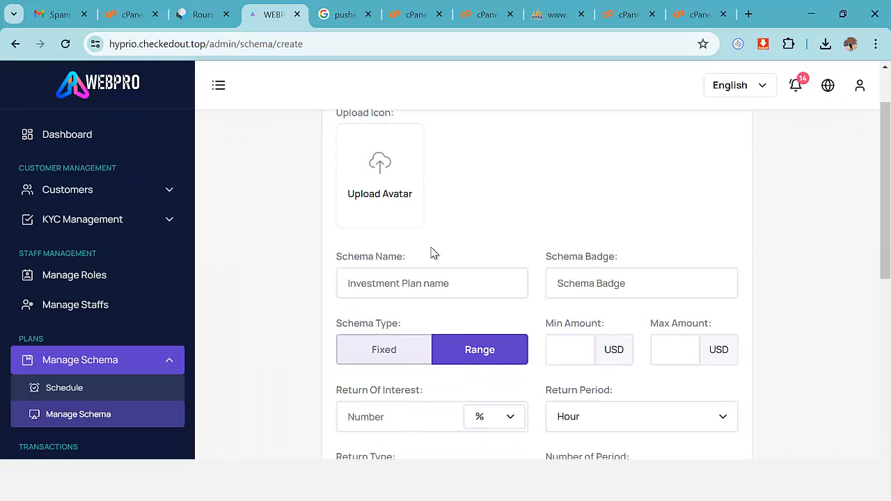
scroll(421, 251, "down", 1)
scroll(410, 223, "down", 1)
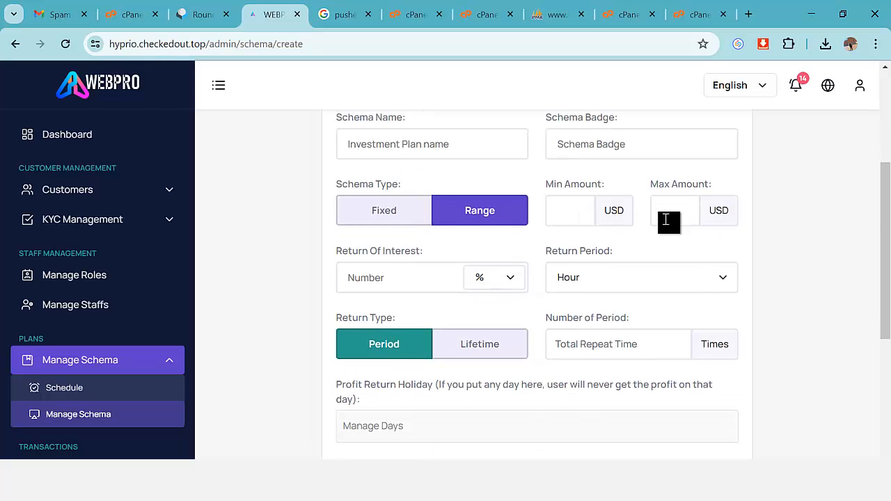
scroll(679, 258, "down", 4)
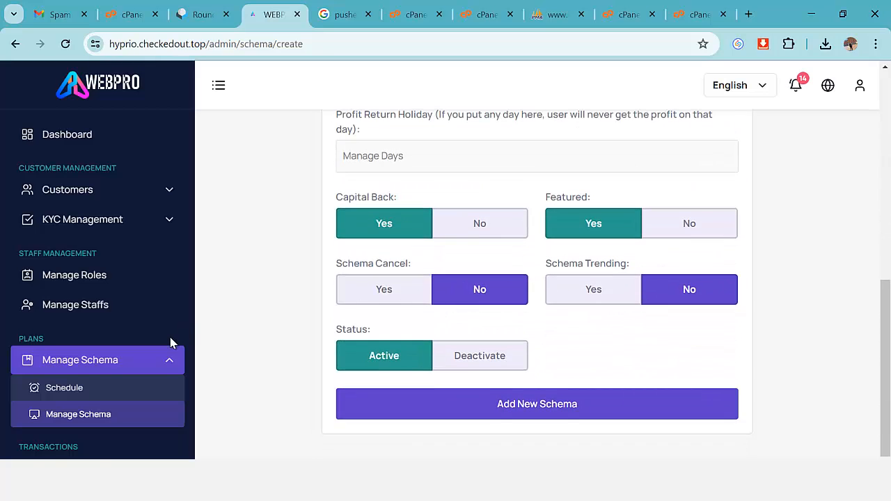
scroll(170, 343, "down", 2)
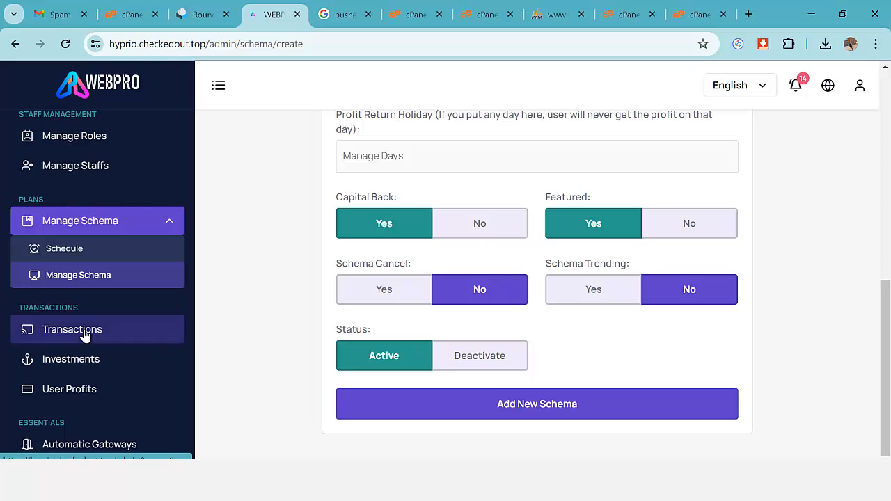
Open All Transactions and scroll through its 20 investment, deposit, withdrawal and bonus entries.
left_click(177, 325)
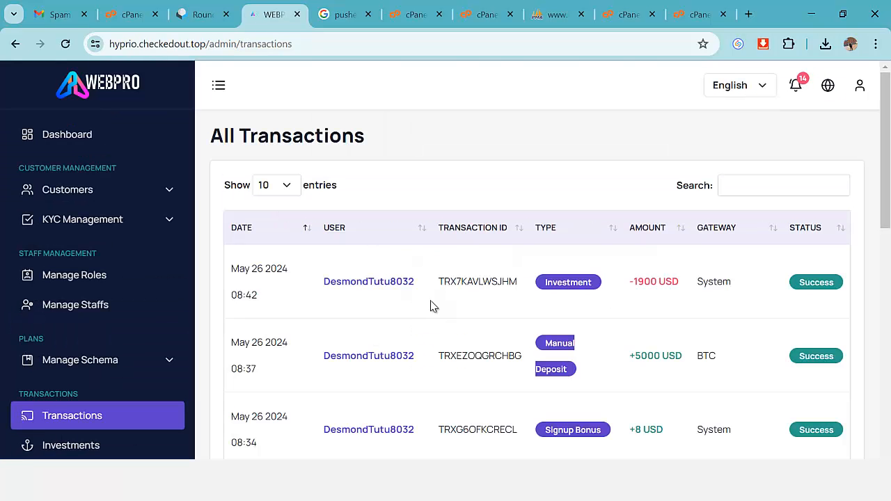
scroll(805, 279, "down", 7)
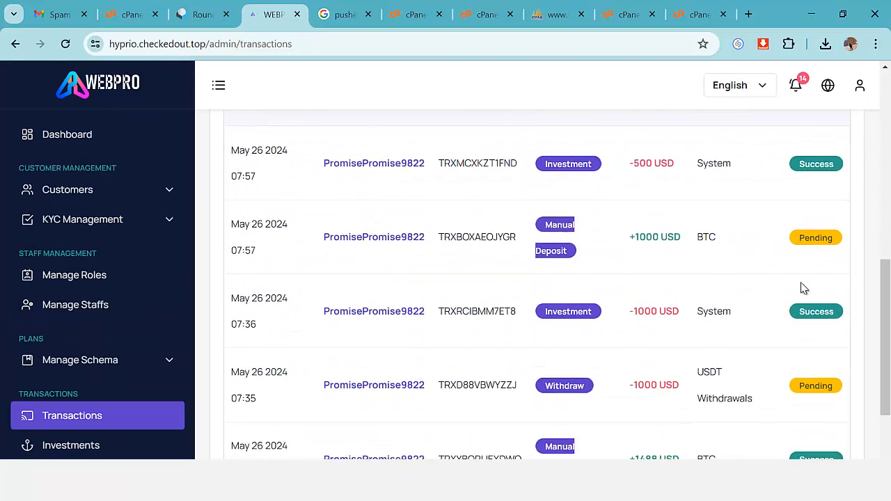
scroll(801, 288, "down", 2)
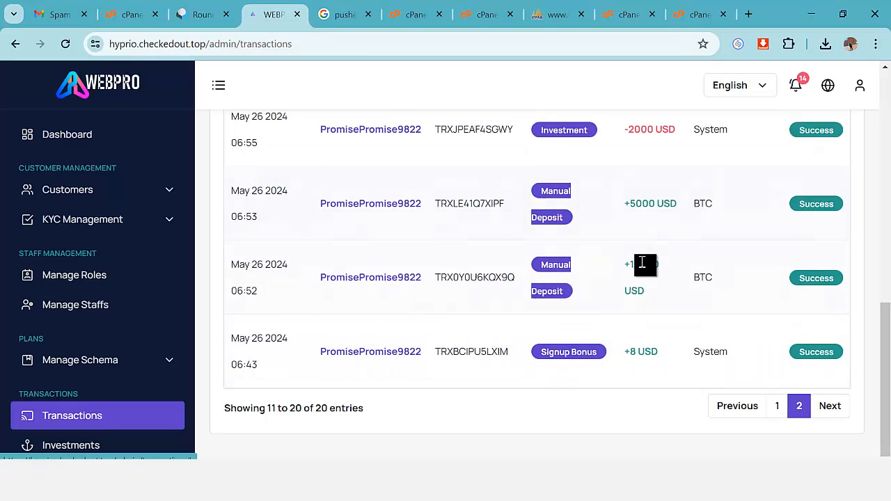
scroll(616, 313, "up", 6)
scroll(615, 313, "up", 2)
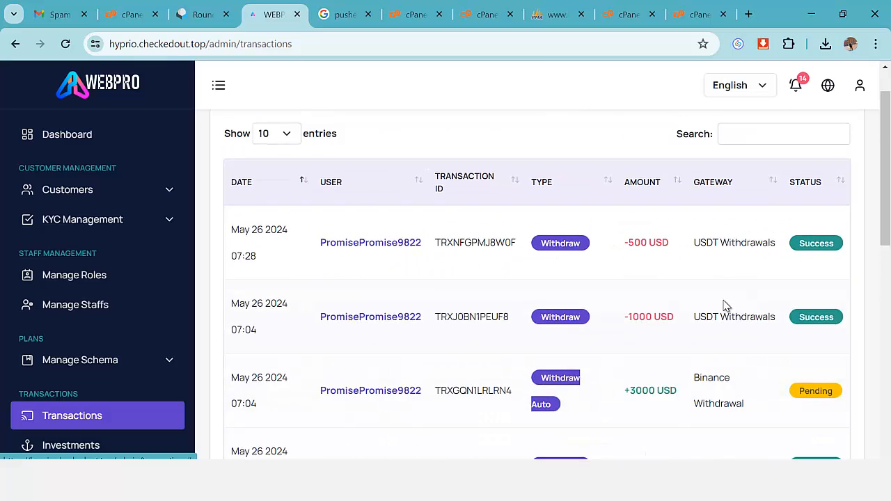
scroll(696, 303, "down", 2)
scroll(133, 280, "down", 3)
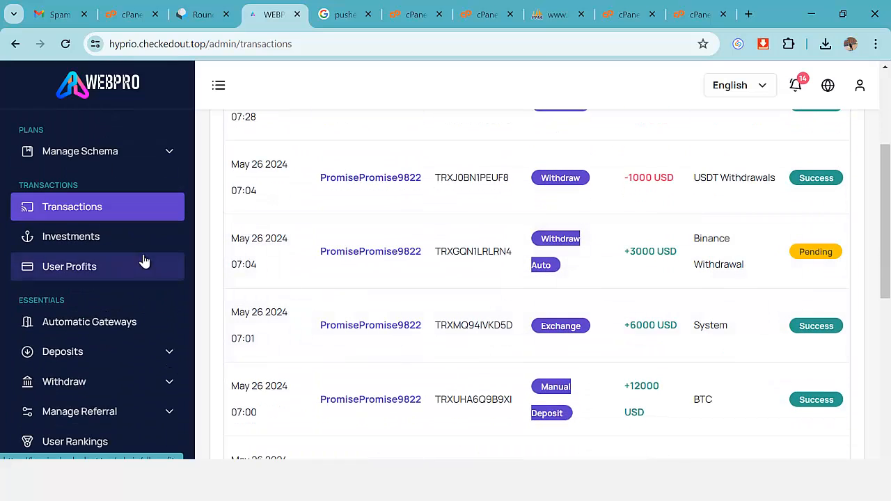
Open Investments and scroll through the 5 entries, including the running $1900 Standard Plan.
left_click(94, 244)
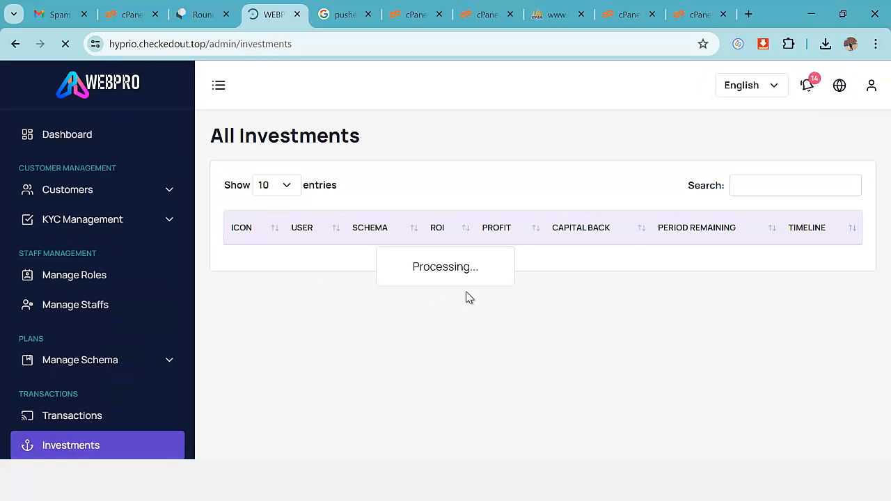
scroll(591, 322, "down", 2)
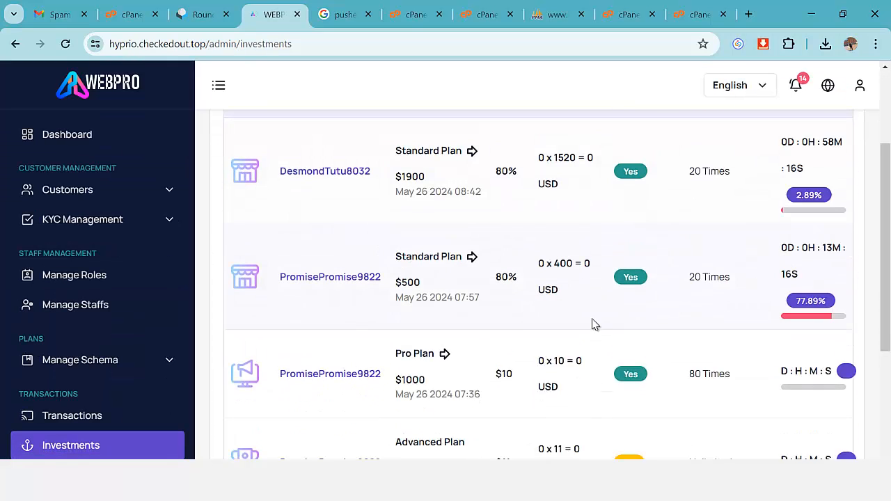
scroll(698, 301, "down", 1)
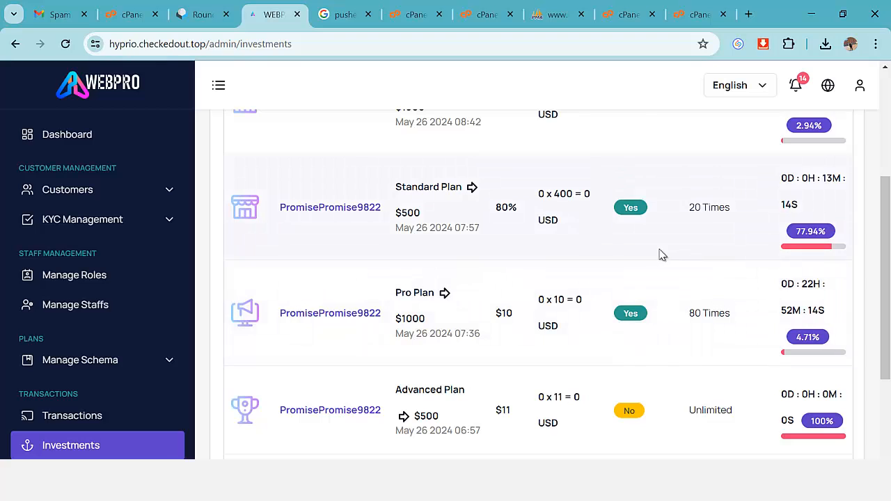
scroll(660, 252, "up", 3)
scroll(666, 263, "down", 5)
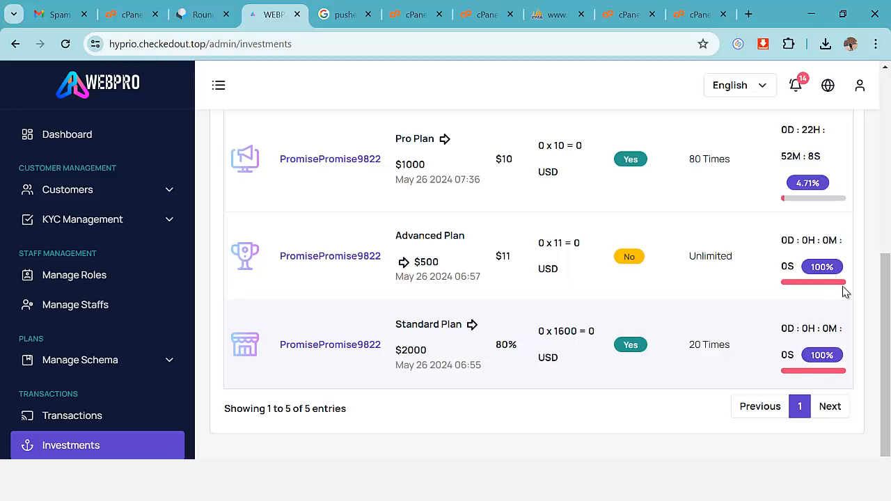
scroll(665, 271, "up", 5)
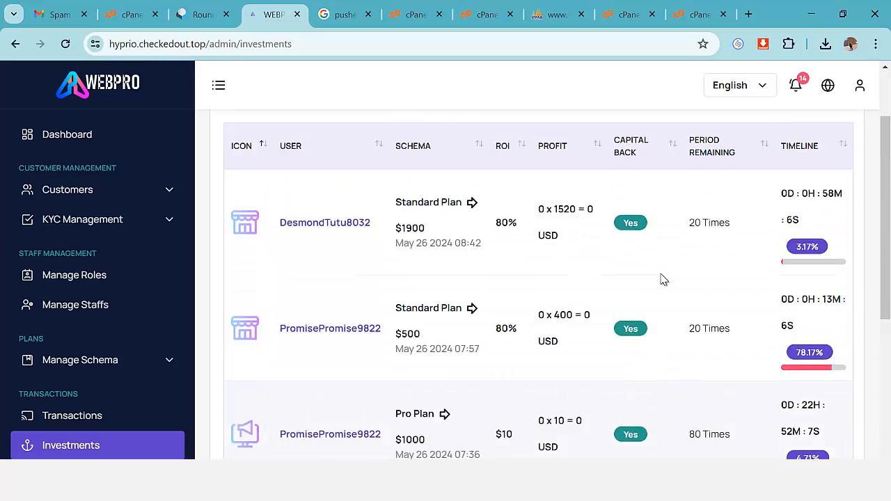
scroll(651, 264, "down", 5)
scroll(651, 278, "down", 1)
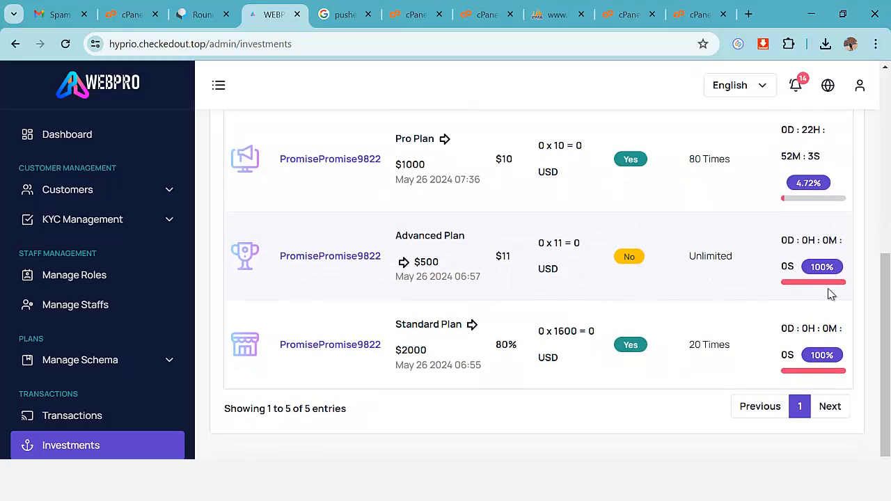
scroll(827, 297, "up", 1)
scroll(826, 295, "up", 4)
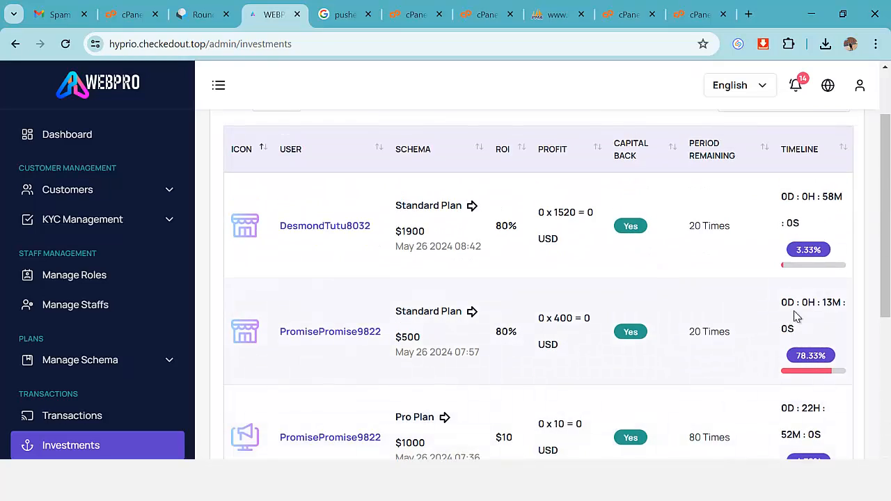
scroll(696, 296, "down", 5)
scroll(155, 353, "down", 4)
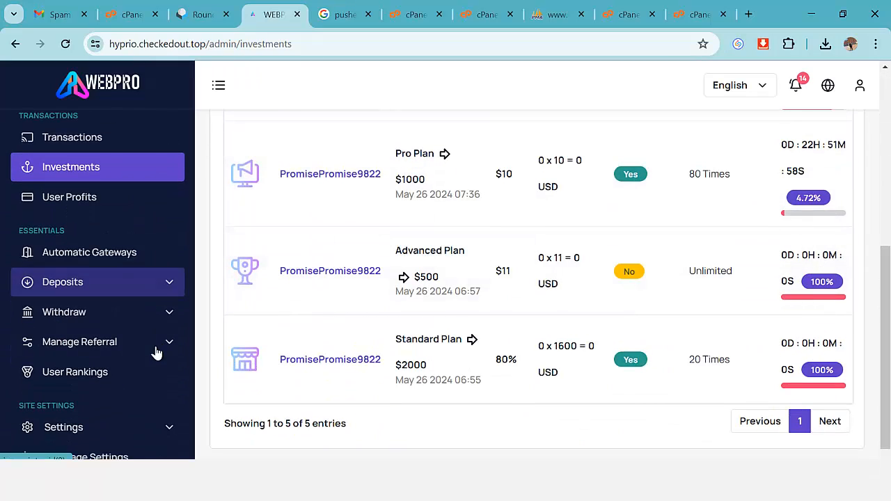
Open All Profits showing the two +8 USD signup bonus entries.
left_click(56, 210)
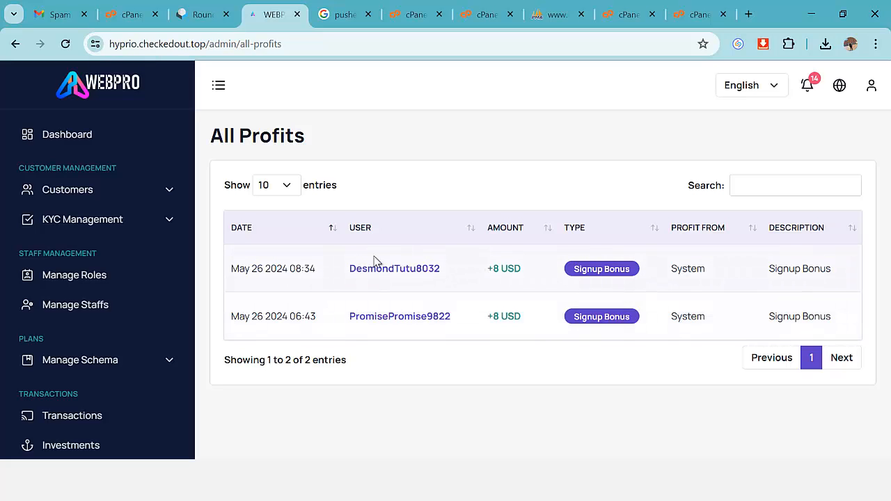
scroll(137, 315, "down", 1)
scroll(137, 315, "down", 3)
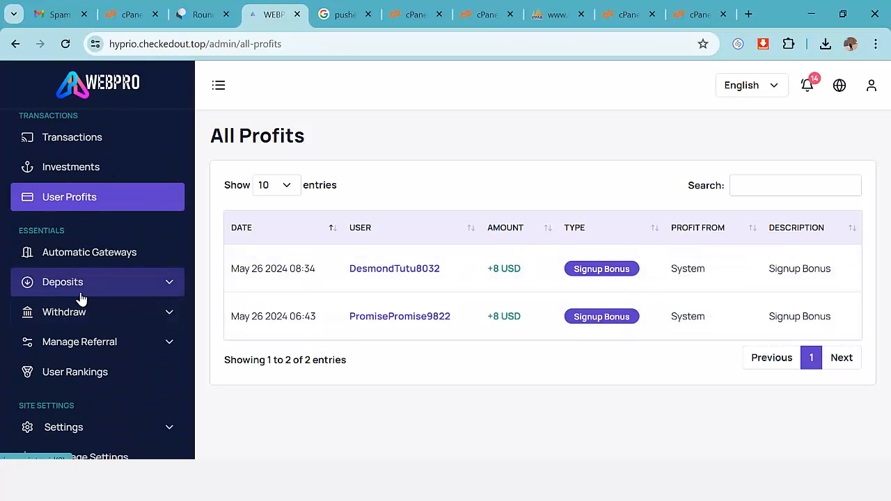
Open Automatic Gateways and bring up the Paypal gateway's client ID, secret and app ID settings.
left_click(85, 257)
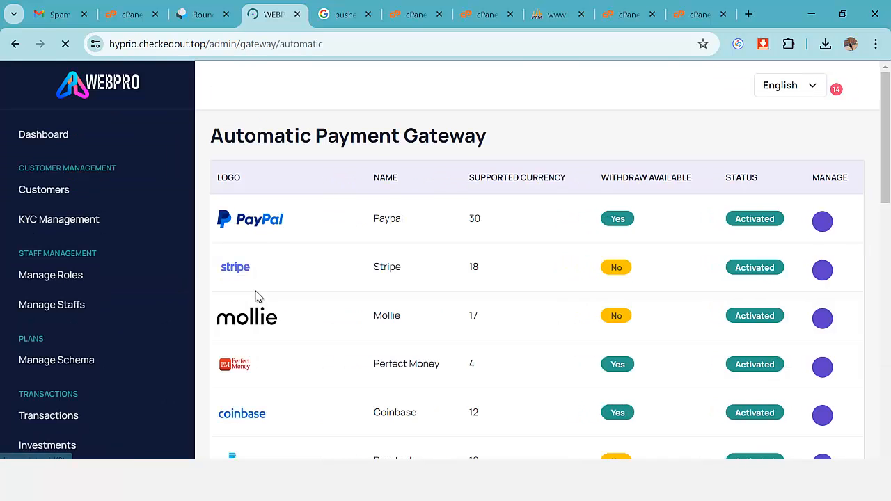
scroll(600, 293, "down", 10)
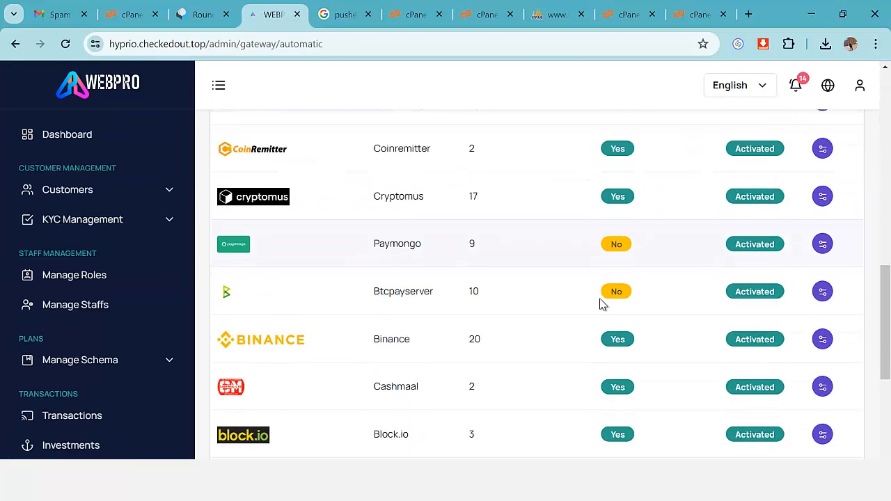
scroll(598, 315, "up", 10)
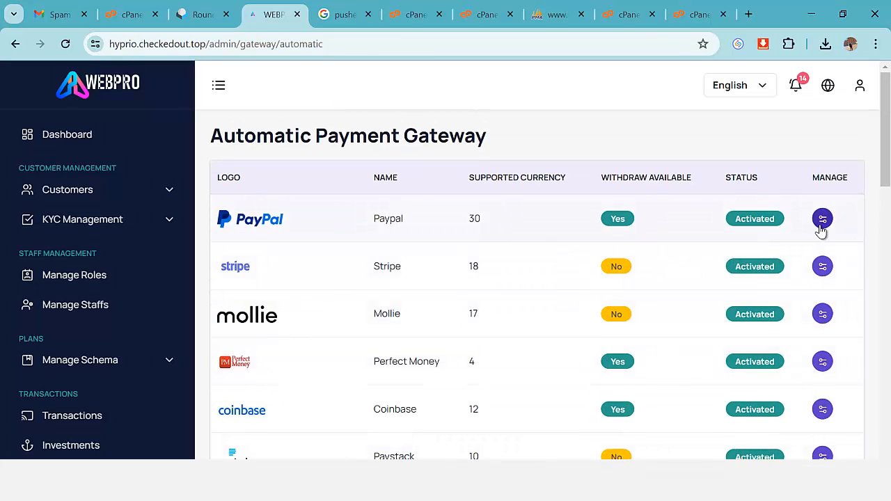
left_click(822, 220)
scroll(485, 259, "down", 1)
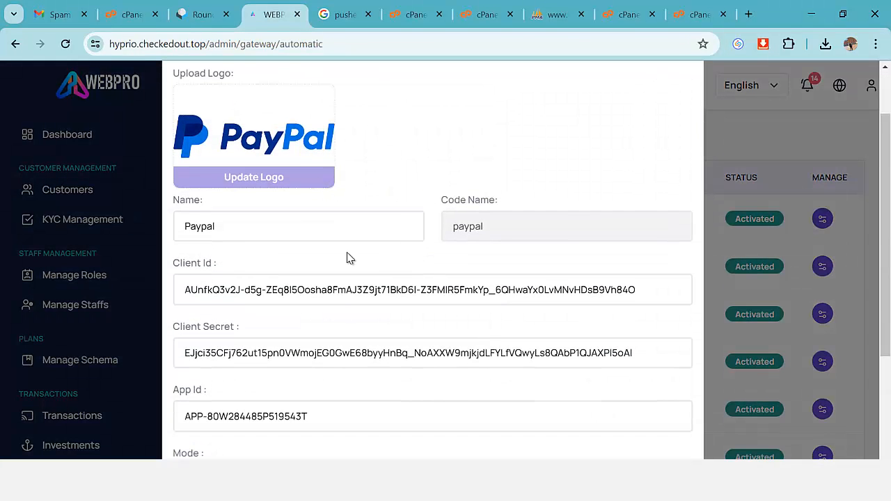
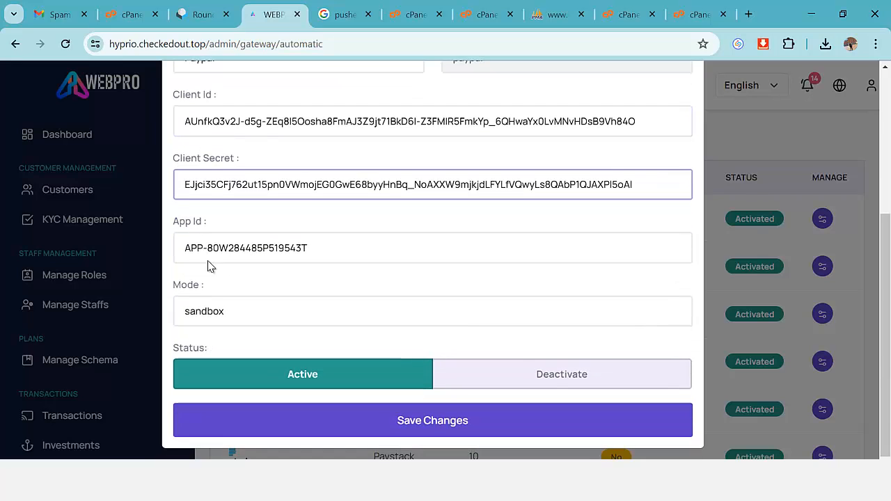
Check the Paypal App Id, then close the credential editor without saving any changes.
left_click(211, 248)
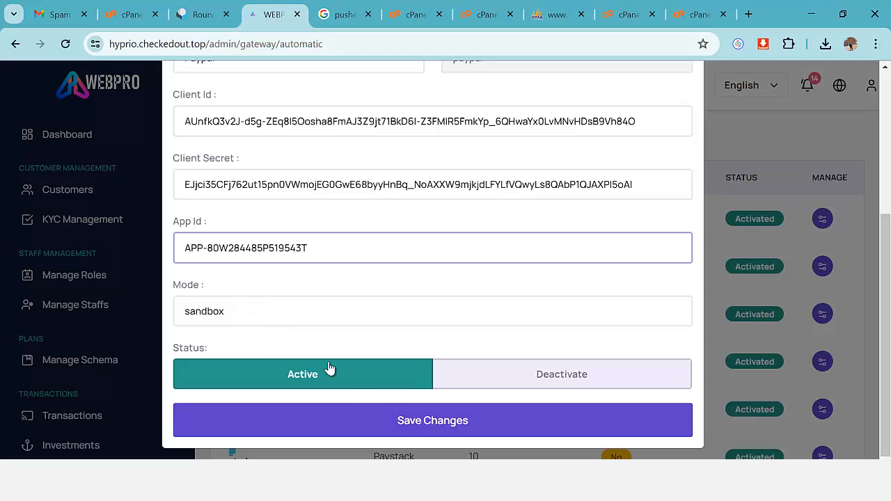
scroll(647, 206, "up", 5)
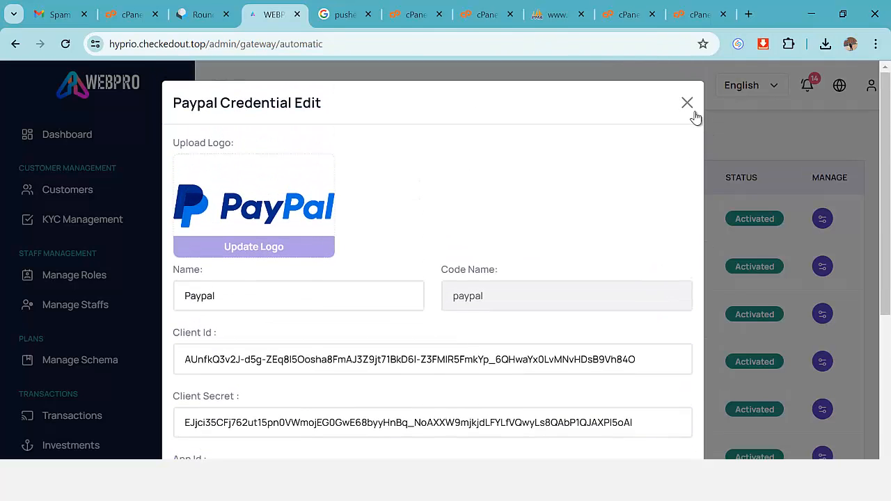
left_click(695, 108)
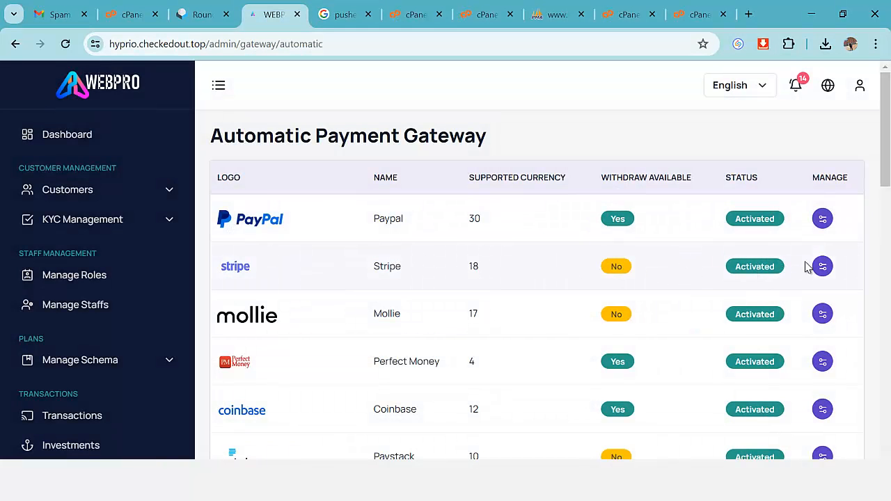
left_click(822, 266)
scroll(424, 259, "down", 2)
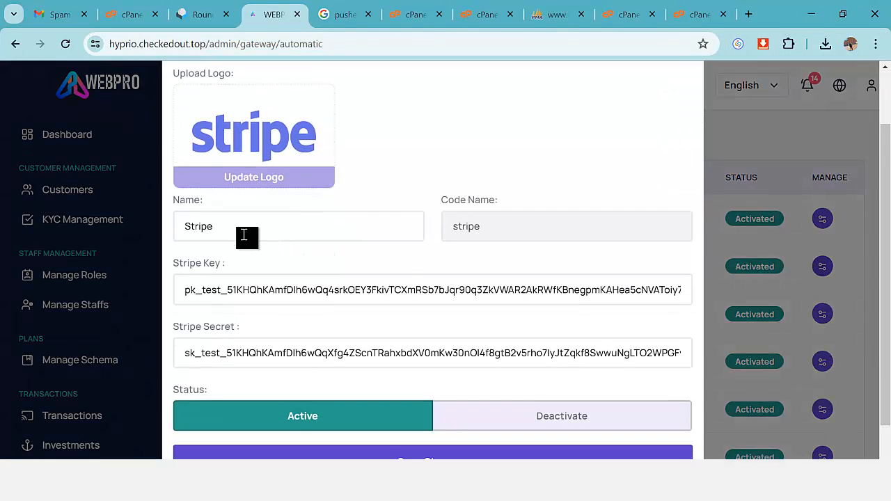
scroll(243, 235, "down", 1)
left_click(193, 245)
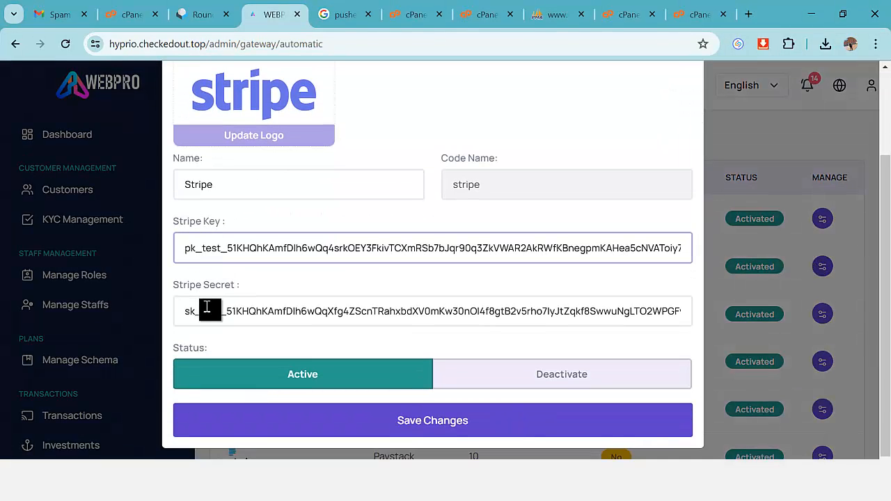
left_click(206, 307)
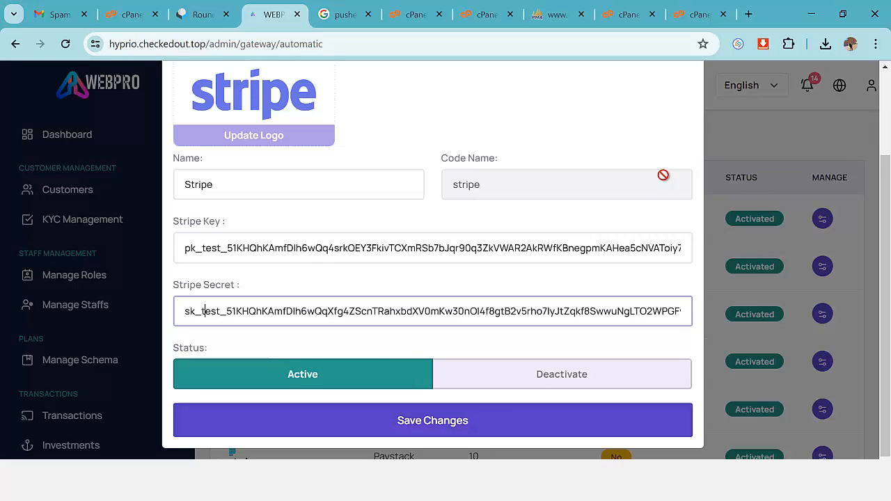
scroll(685, 139, "up", 3)
left_click(687, 105)
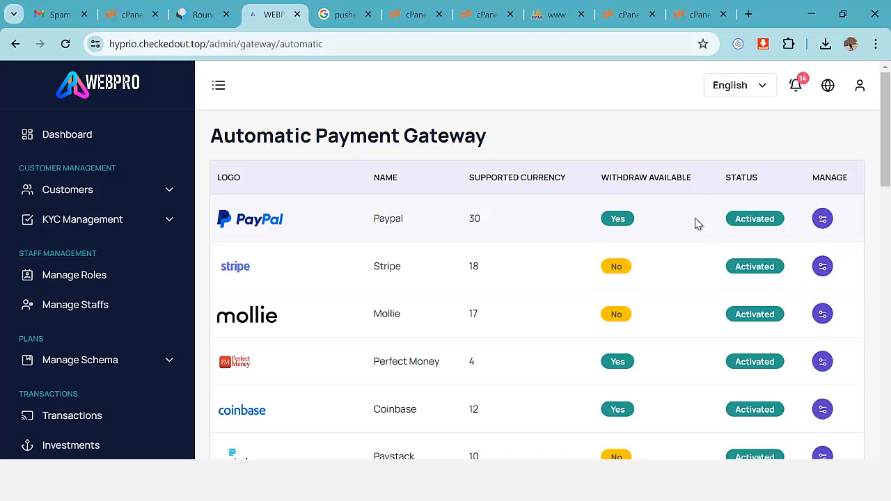
scroll(612, 287, "down", 1)
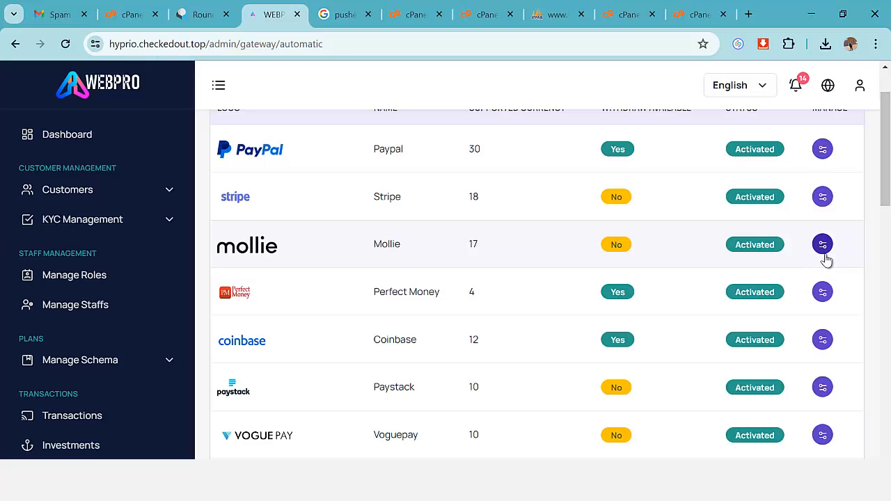
left_click(824, 255)
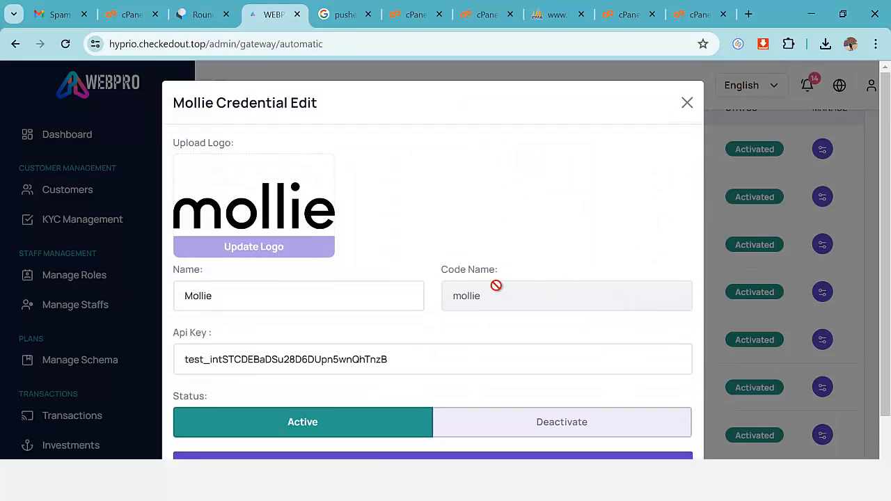
scroll(314, 276, "down", 2)
scroll(557, 195, "up", 2)
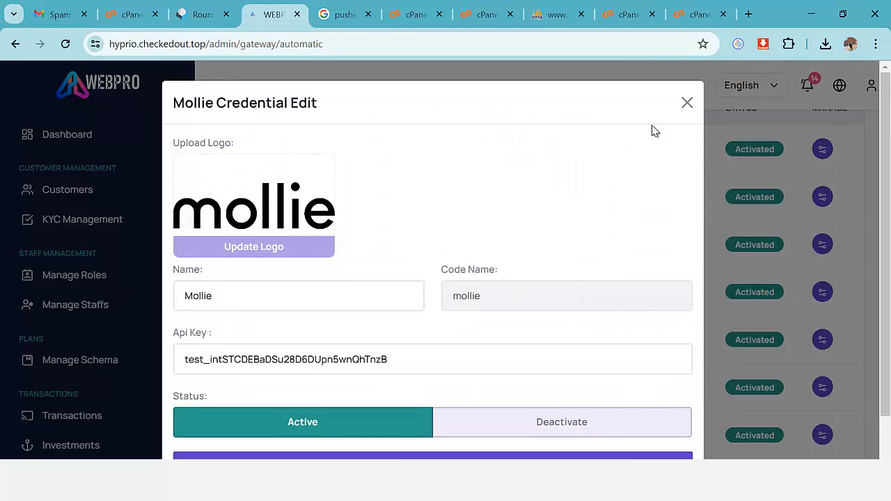
left_click(686, 106)
scroll(708, 244, "down", 3)
scroll(708, 243, "down", 6)
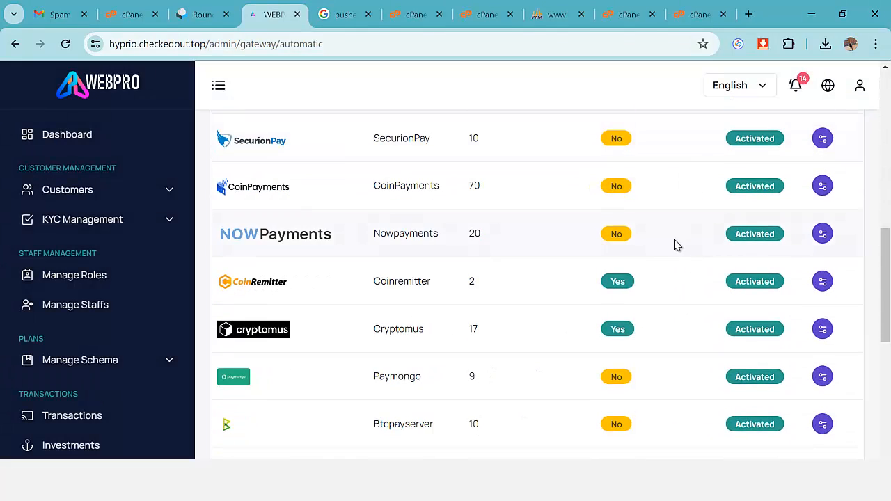
scroll(548, 258, "down", 3)
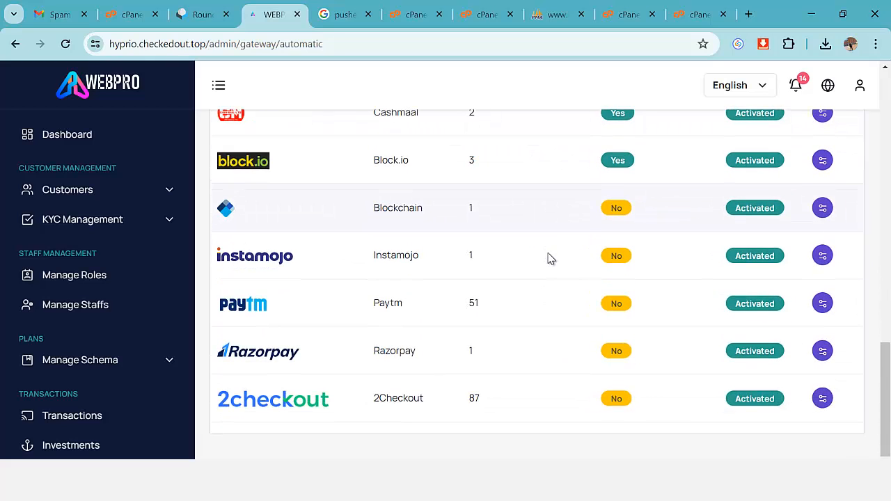
scroll(148, 330, "up", 3)
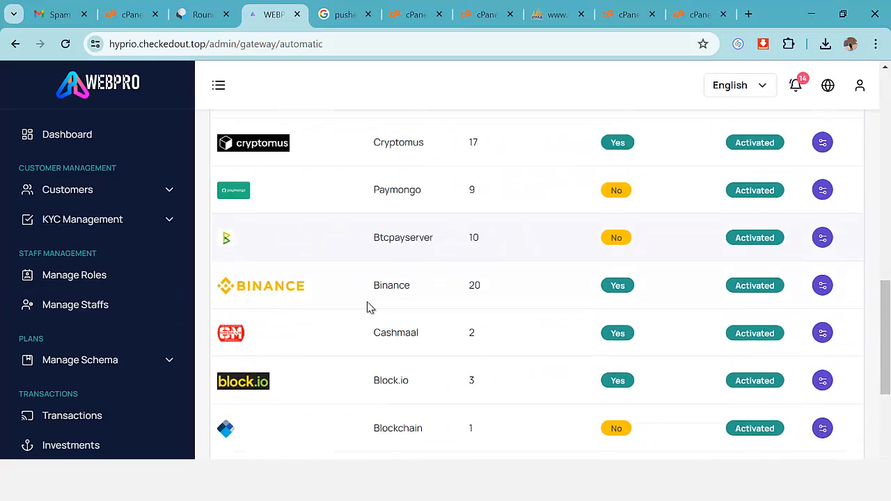
scroll(223, 340, "down", 3)
scroll(279, 348, "up", 4)
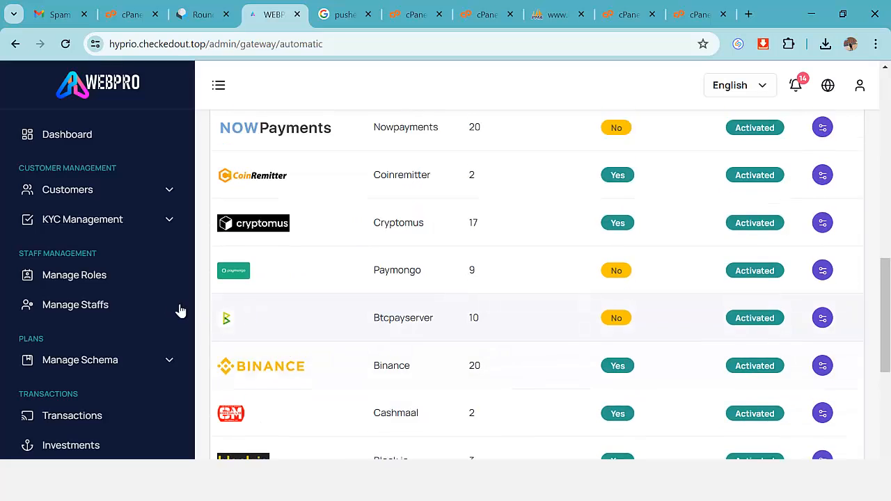
scroll(119, 339, "down", 4)
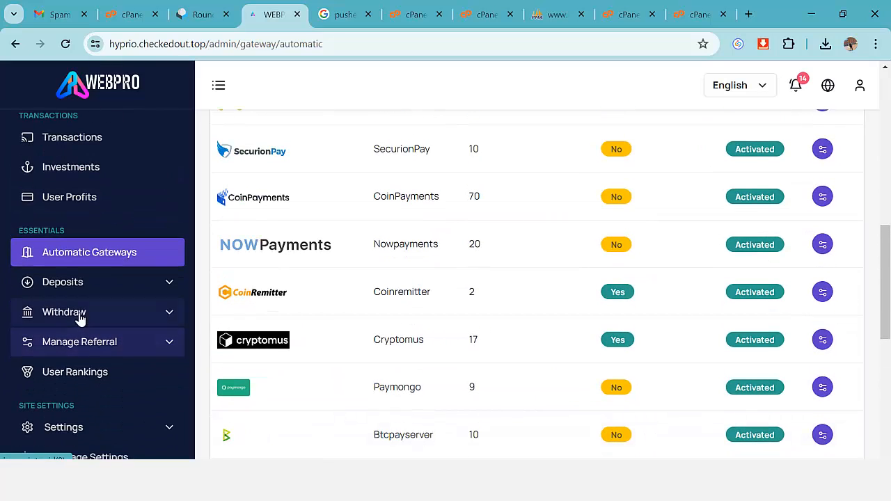
Open Deposits > Manual Methods, preview the Add New form, and return to the Crypto Payment list.
left_click(165, 289)
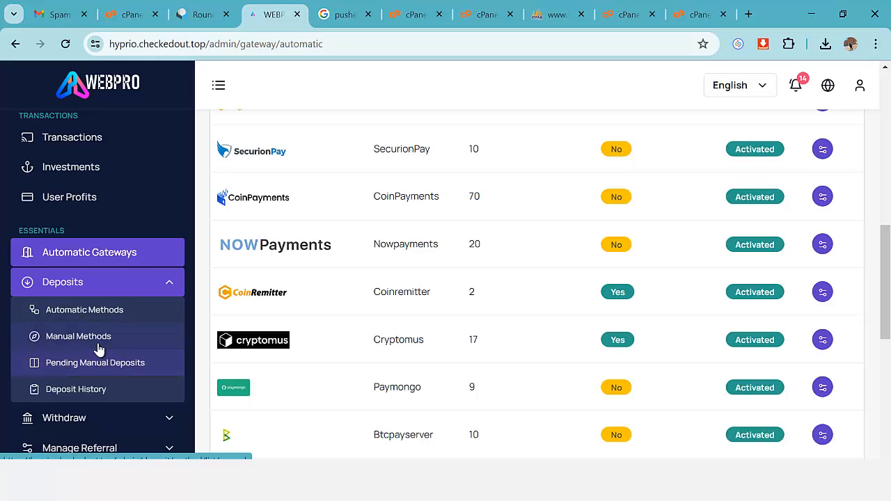
left_click(99, 346)
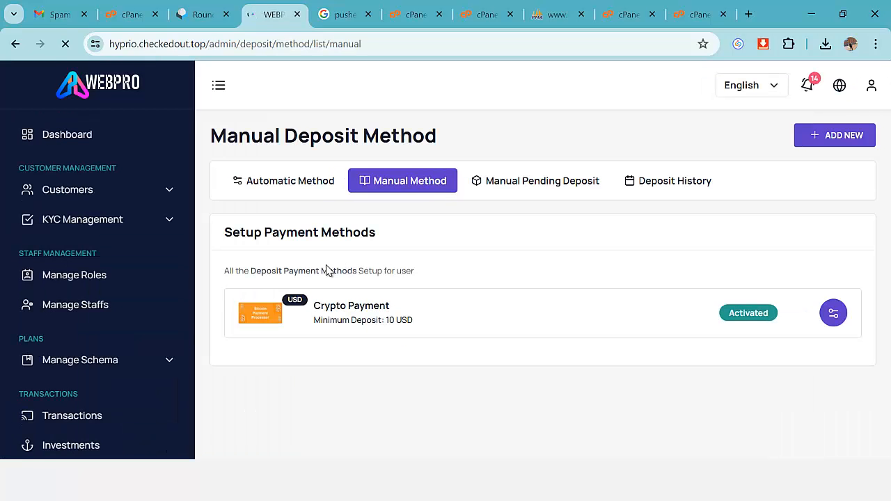
left_click(847, 144)
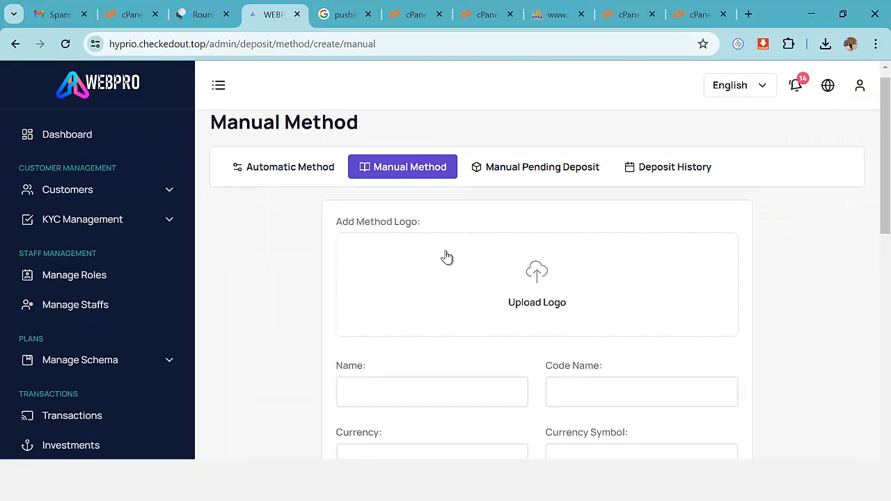
scroll(447, 258, "down", 8)
scroll(742, 215, "up", 5)
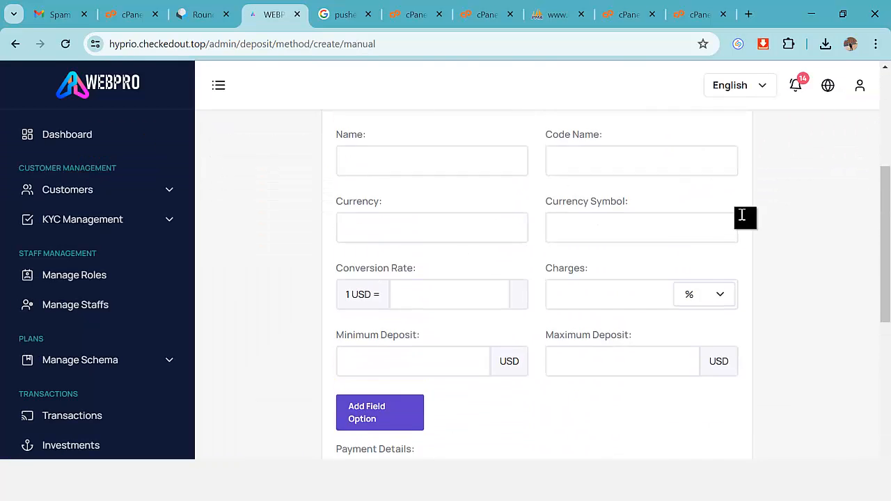
scroll(742, 215, "up", 4)
left_click(16, 45)
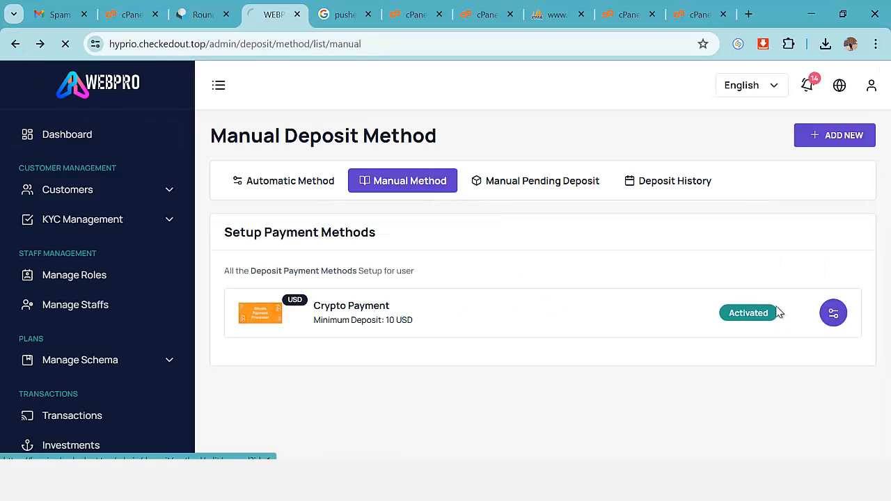
Review the Crypto Payment method's name, currency, symbol, conversion rate, 0 charge and deposit limits.
scroll(390, 244, "down", 2)
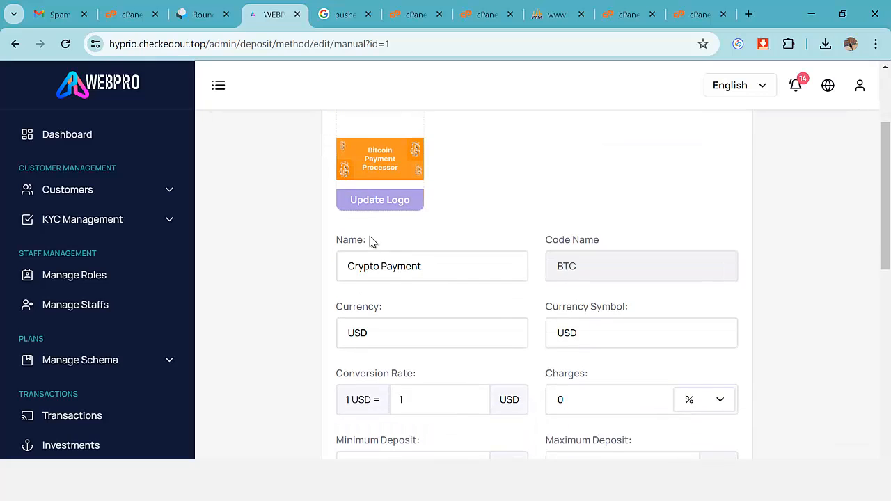
scroll(371, 240, "down", 1)
left_click(437, 196)
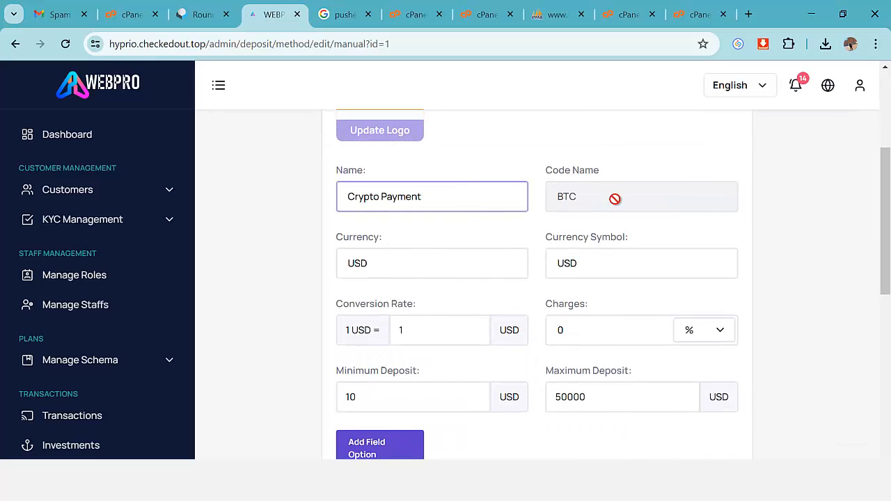
left_click(389, 264)
left_click(613, 266)
scroll(543, 273, "down", 2)
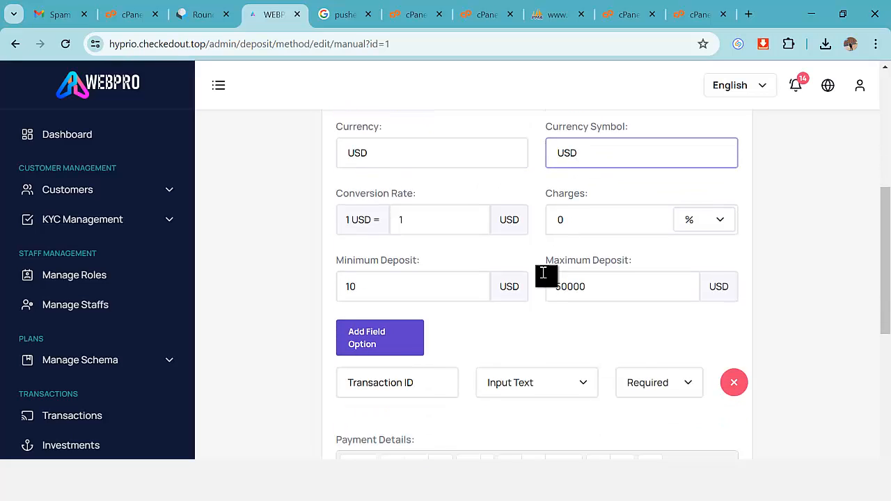
scroll(543, 273, "down", 1)
left_click(430, 195)
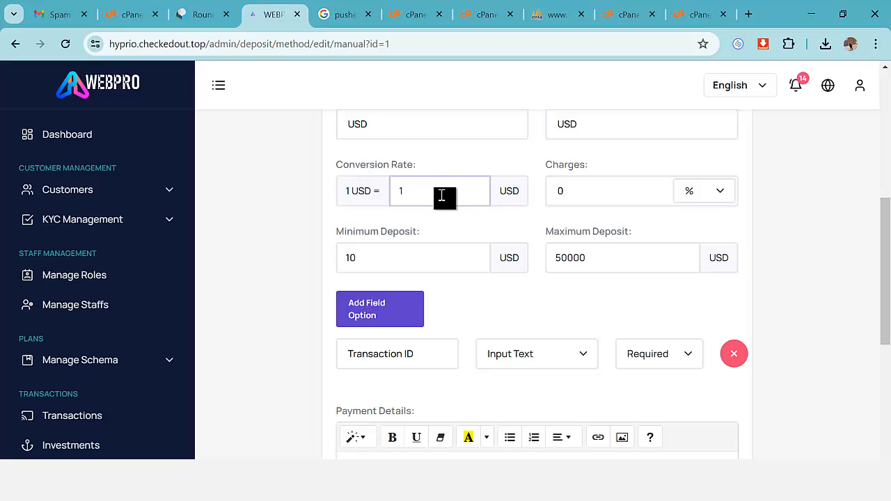
left_click(516, 197)
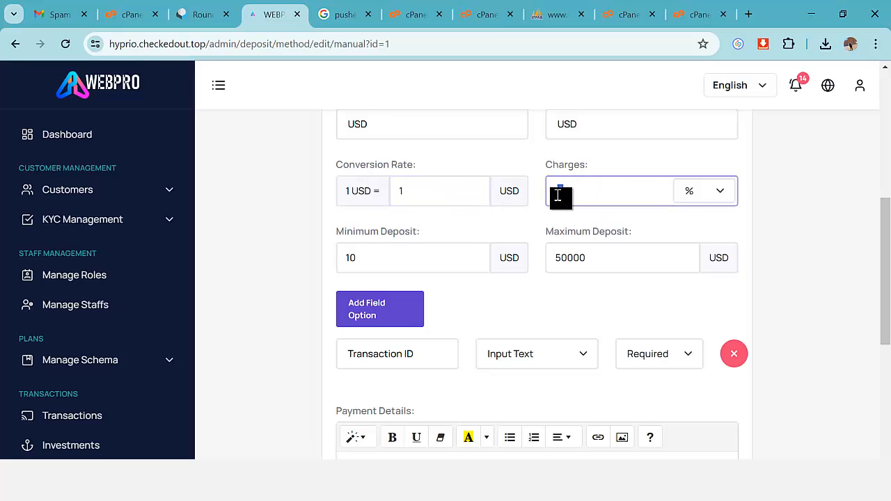
left_click_drag(559, 193, 626, 207)
scroll(575, 216, "down", 1)
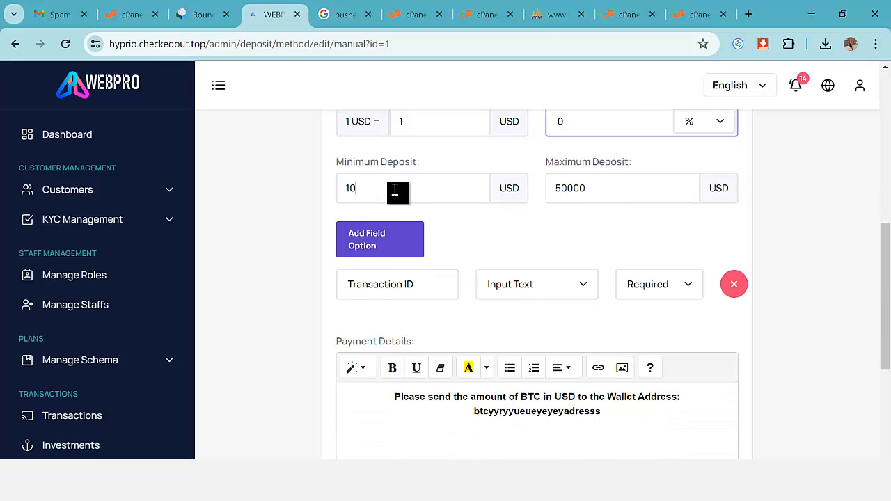
left_click(597, 195)
scroll(588, 215, "down", 2)
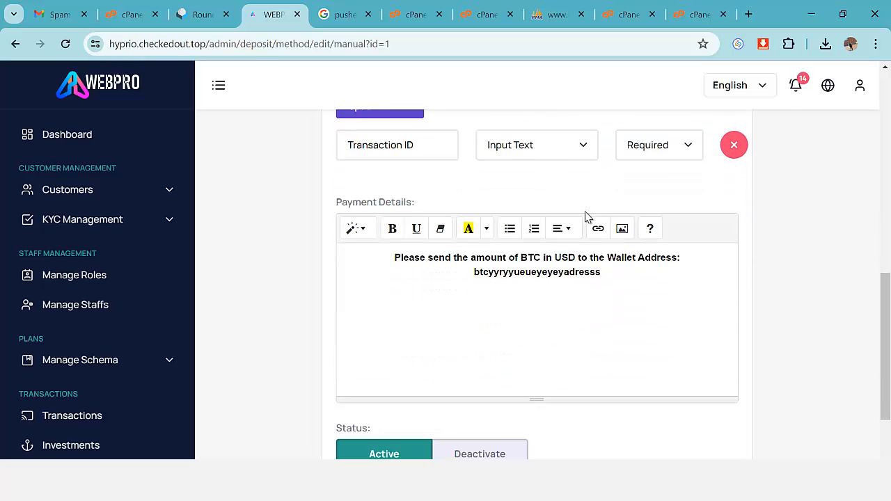
scroll(505, 214, "up", 2)
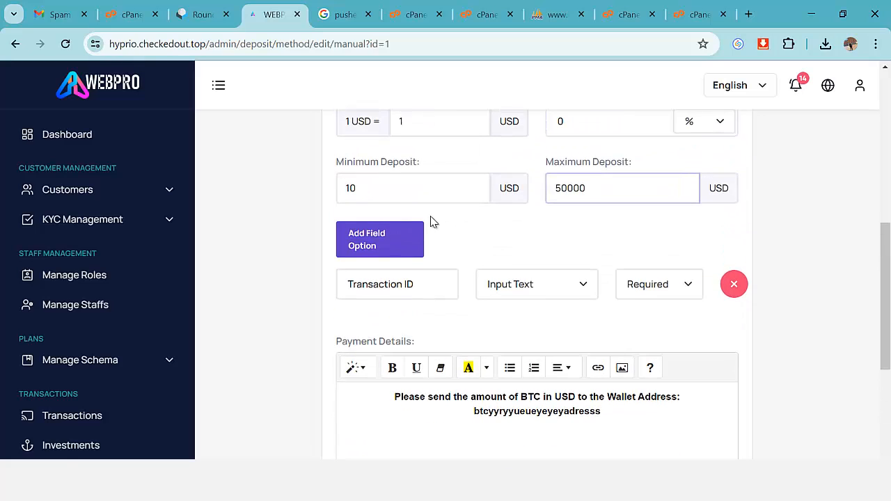
Add two extra input fields, then delete the empty field rows again.
left_click(386, 247)
left_click(390, 245)
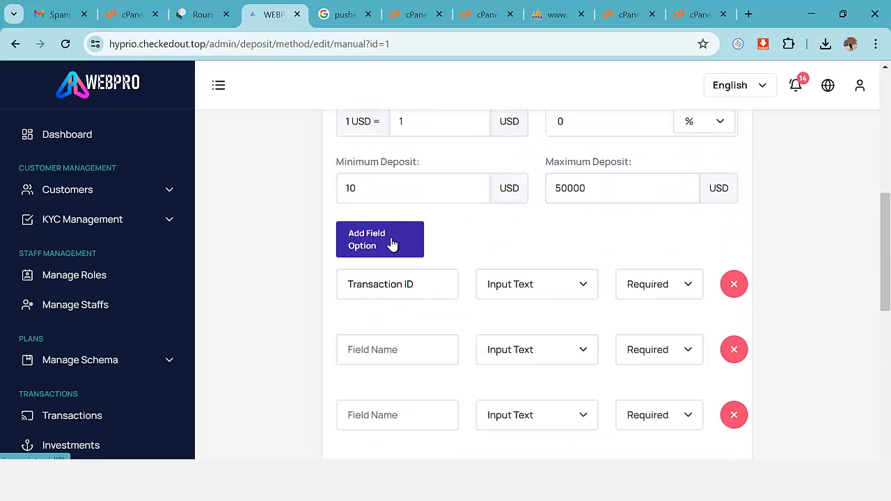
scroll(531, 243, "down", 3)
left_click(733, 270)
left_click(734, 267)
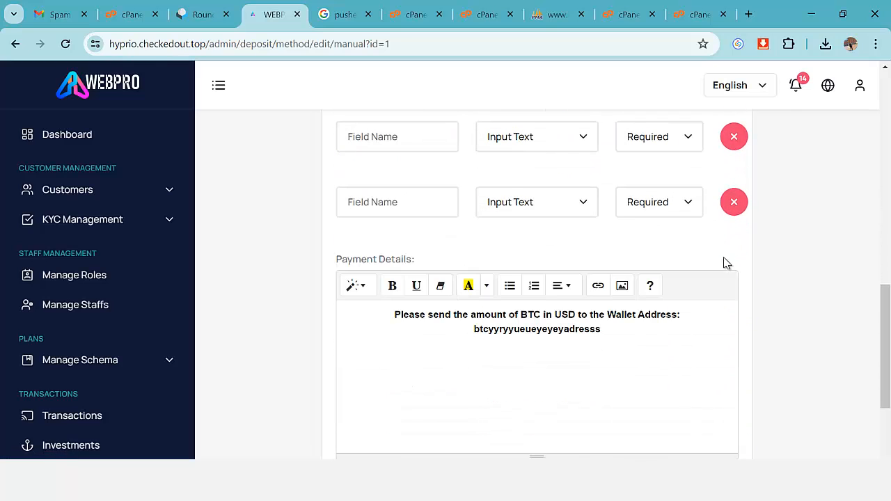
left_click(734, 203)
scroll(603, 261, "down", 1)
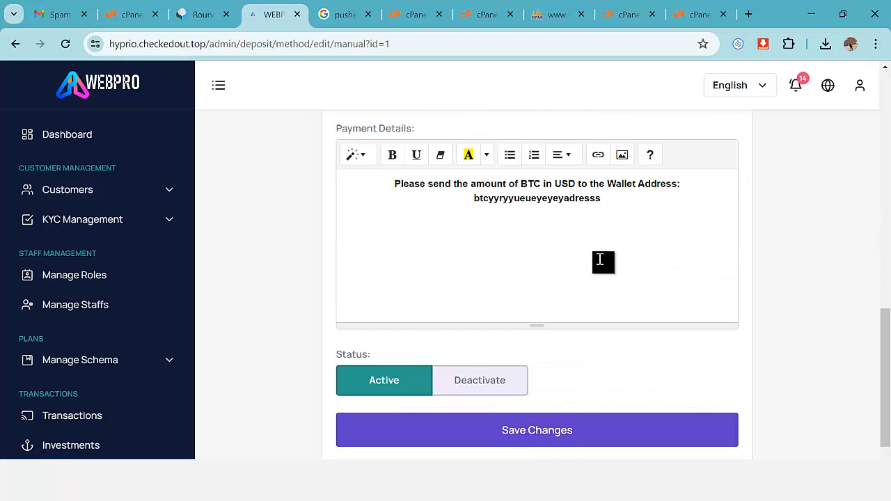
scroll(550, 260, "up", 3)
scroll(430, 260, "down", 2)
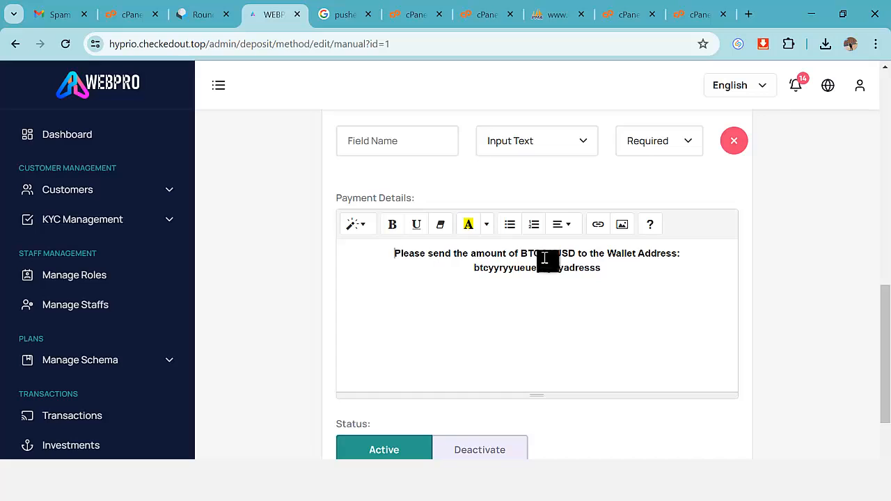
Review the payment details text and select the BTC wallet address, leaving it unchanged.
triple_click(619, 269)
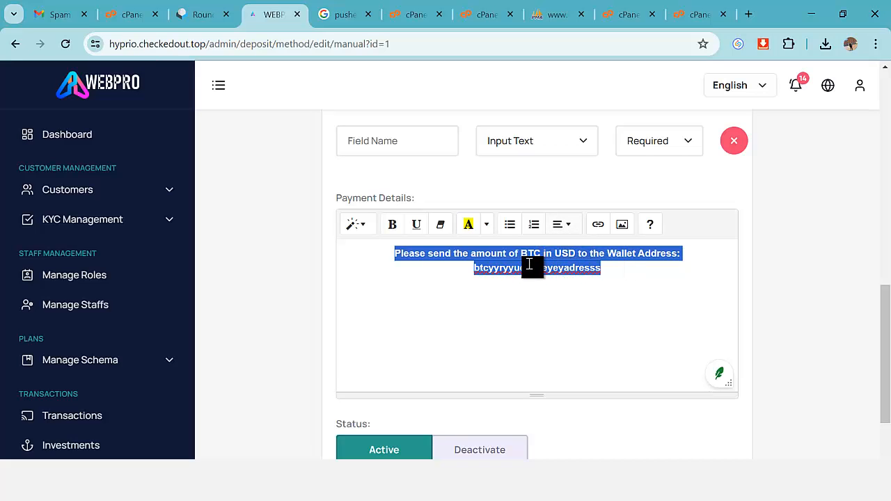
scroll(511, 296, "down", 1)
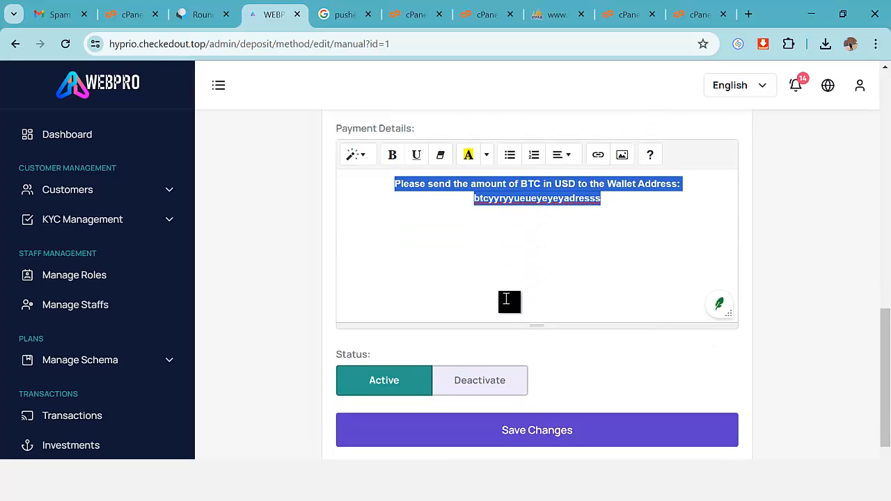
left_click(542, 202)
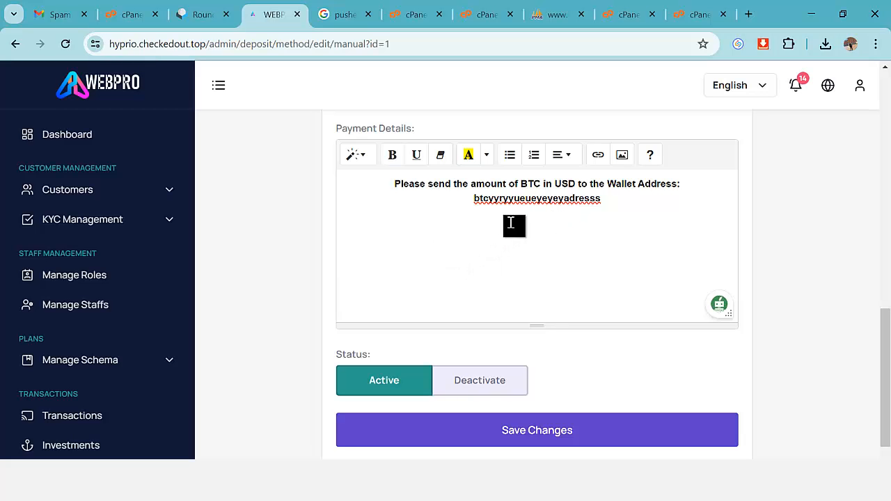
double_click(564, 200)
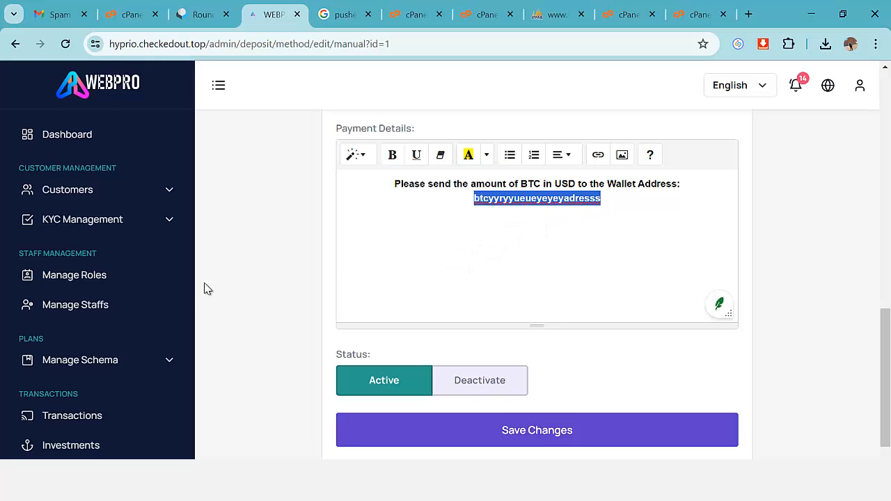
scroll(204, 297, "down", 1)
scroll(151, 313, "down", 5)
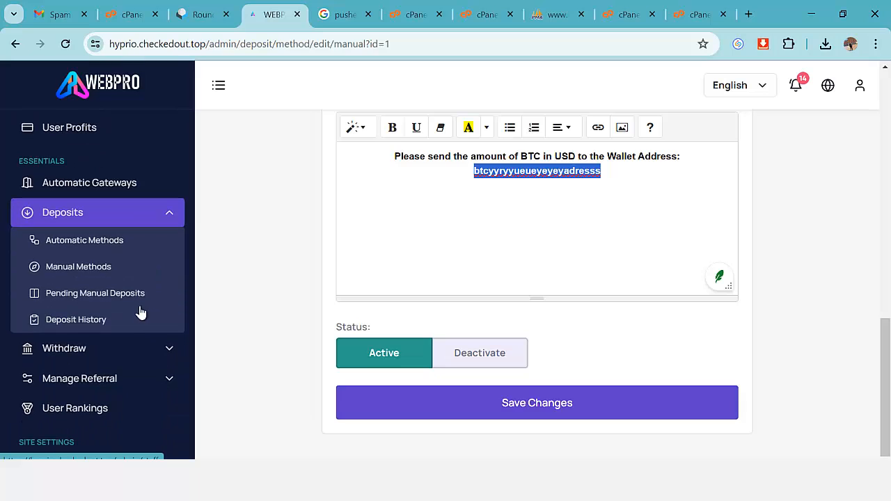
Open Withdraw > Automatic Methods and try Perfect Money as the gateway with USD currency.
scroll(122, 282, "down", 1)
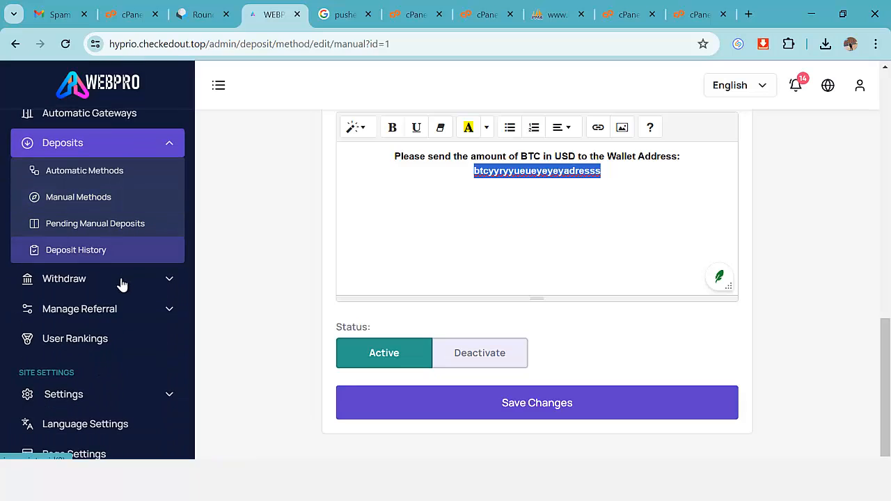
left_click(118, 282)
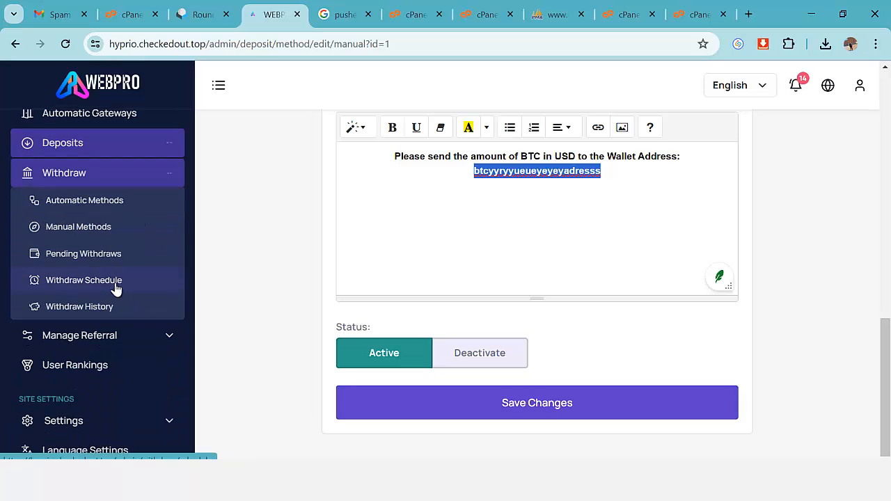
left_click(144, 209)
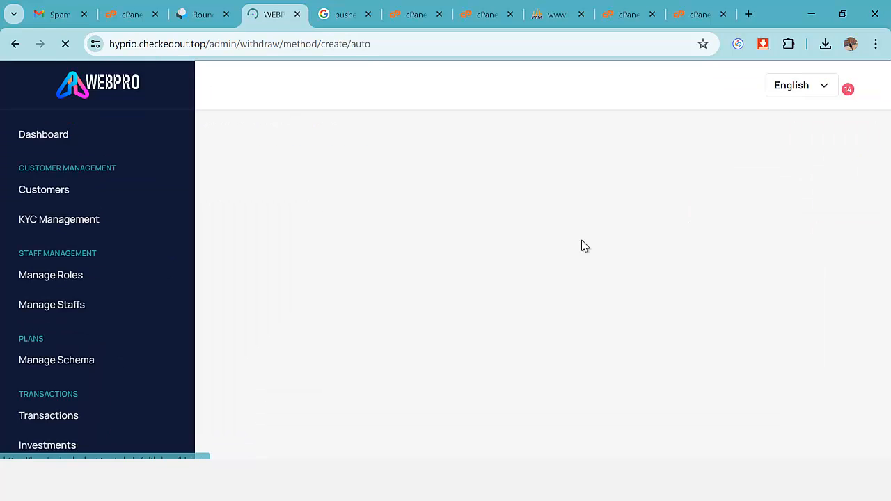
scroll(464, 252, "down", 3)
left_click(426, 216)
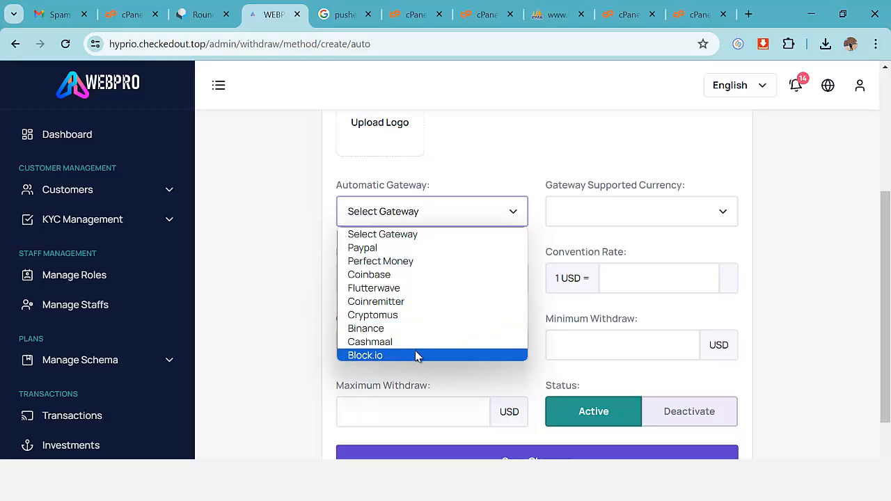
left_click(422, 261)
left_click(595, 217)
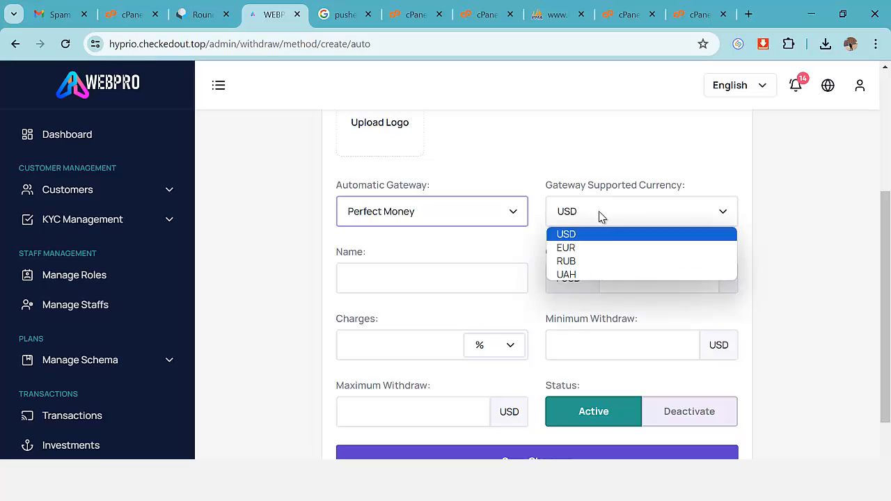
left_click(586, 235)
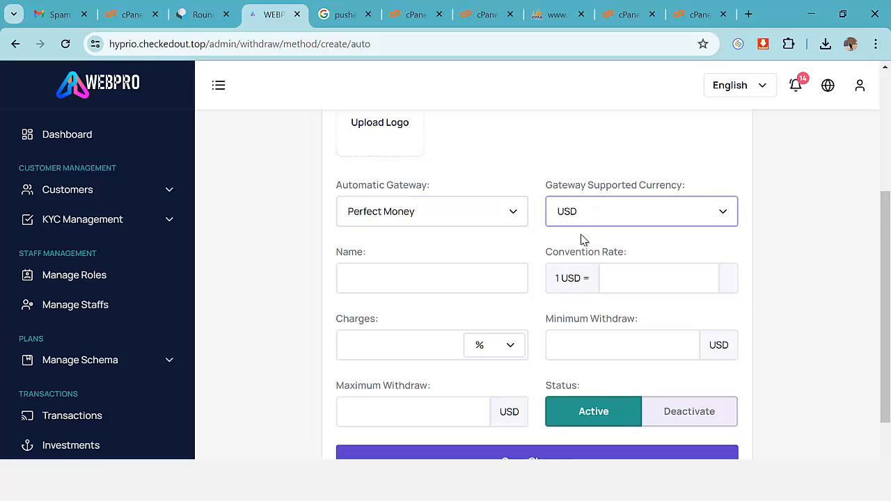
scroll(469, 223, "down", 1)
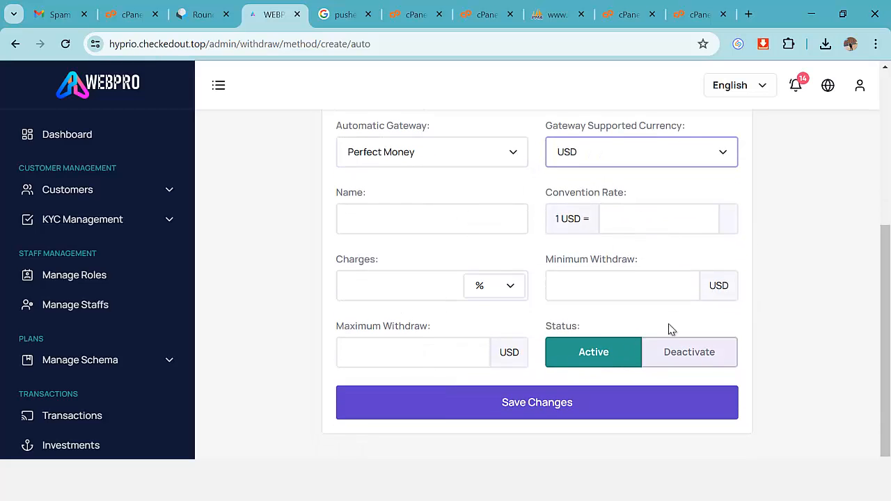
scroll(682, 323, "up", 1)
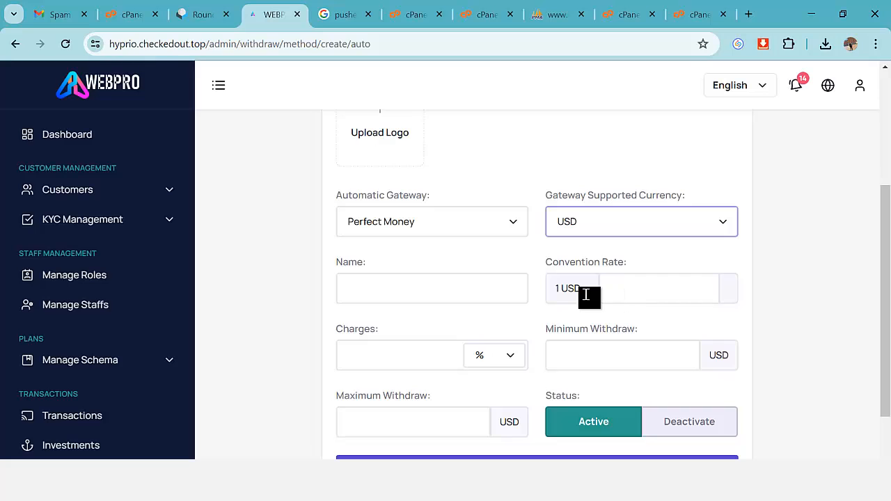
scroll(420, 238, "up", 1)
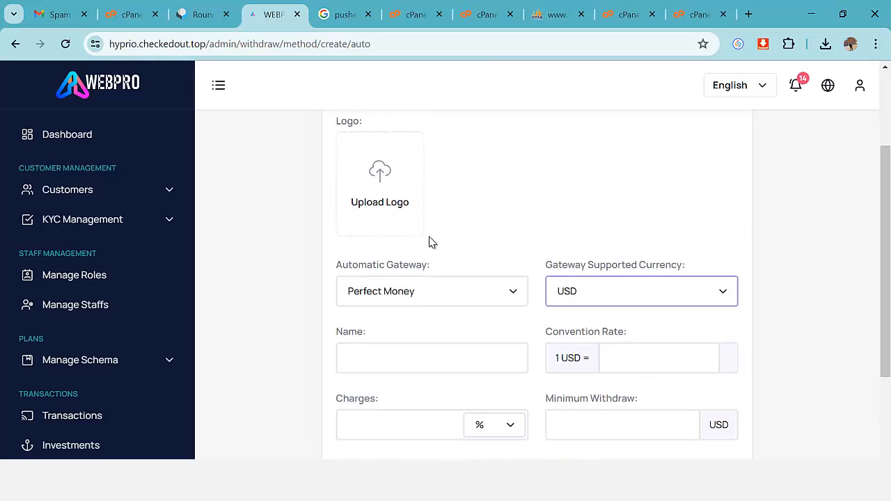
scroll(524, 282, "down", 1)
Try Coinbase with USD, then Binance, checking each gateway's supported currencies.
left_click(504, 219)
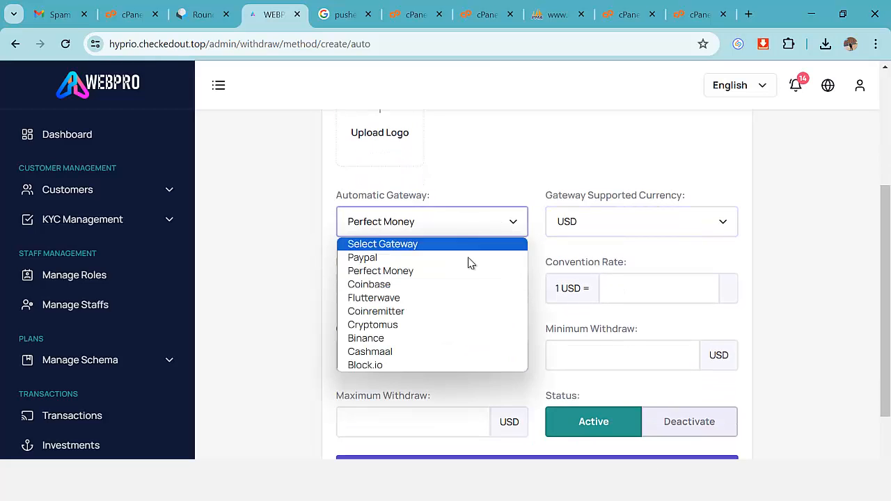
left_click(453, 285)
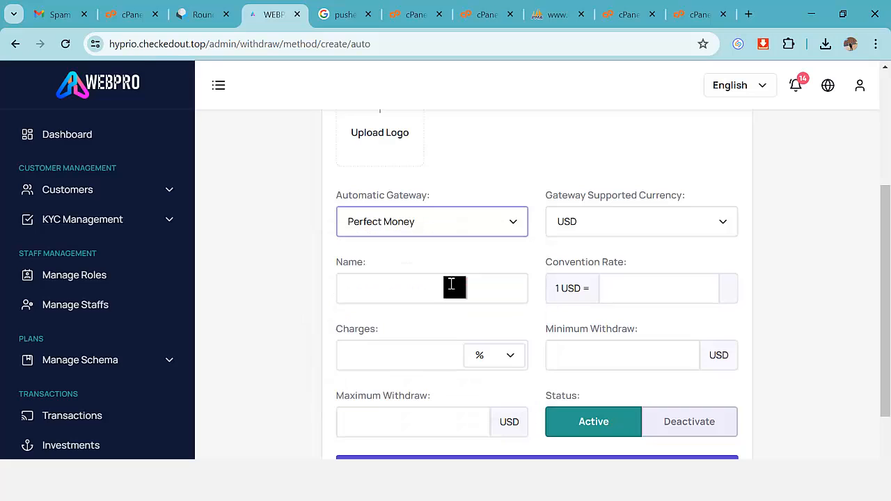
left_click(620, 232)
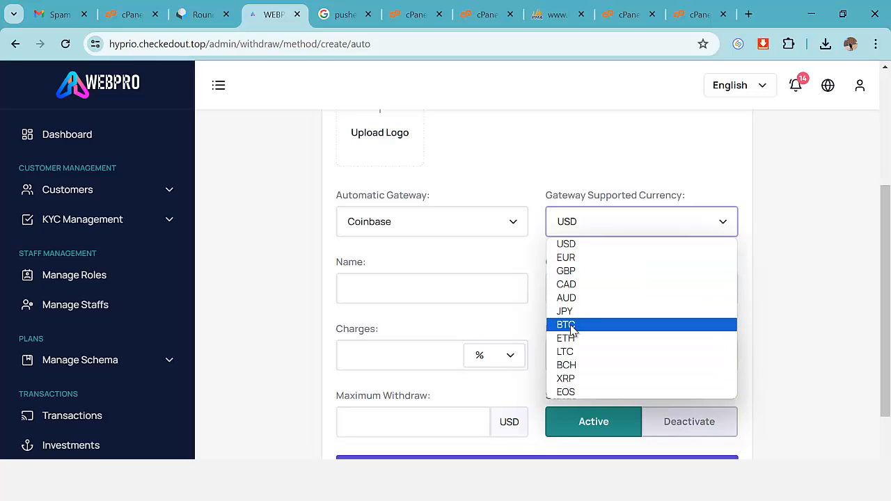
left_click(452, 225)
left_click(452, 225)
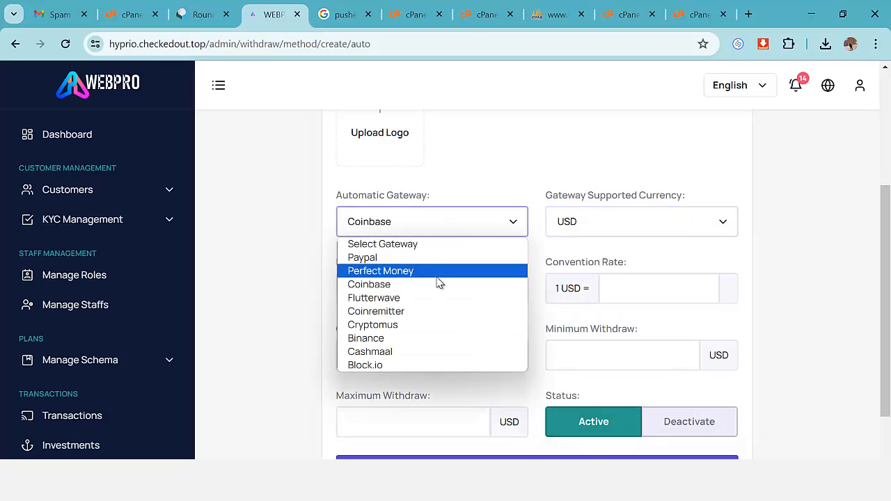
left_click(436, 339)
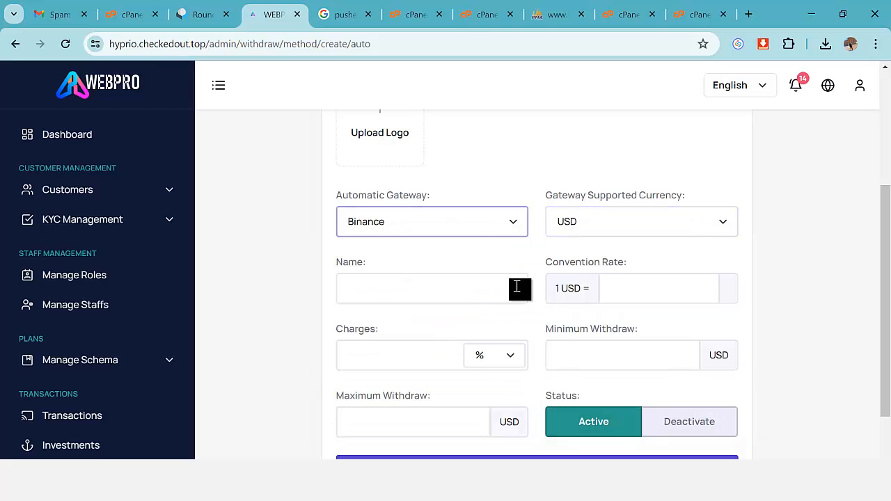
left_click(575, 229)
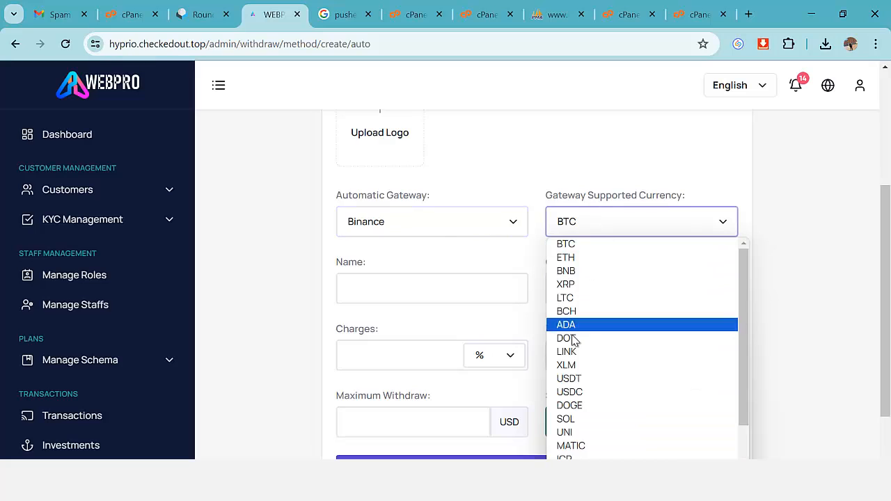
scroll(576, 404, "down", 1)
scroll(645, 342, "up", 1)
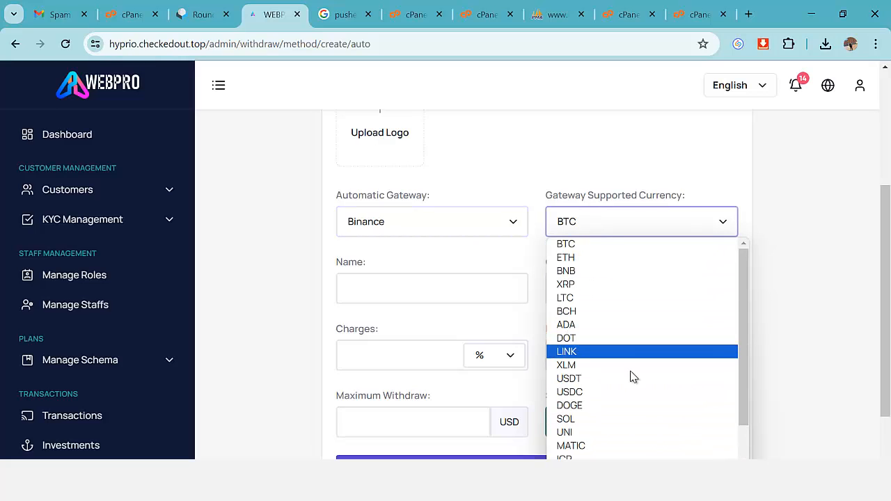
Switch the gateway to Block.io and keep BTC as its currency.
left_click(431, 223)
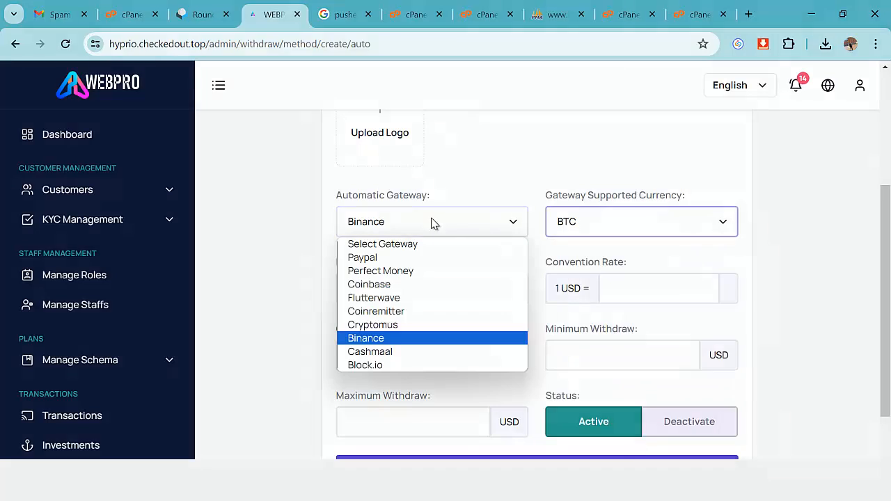
left_click(421, 366)
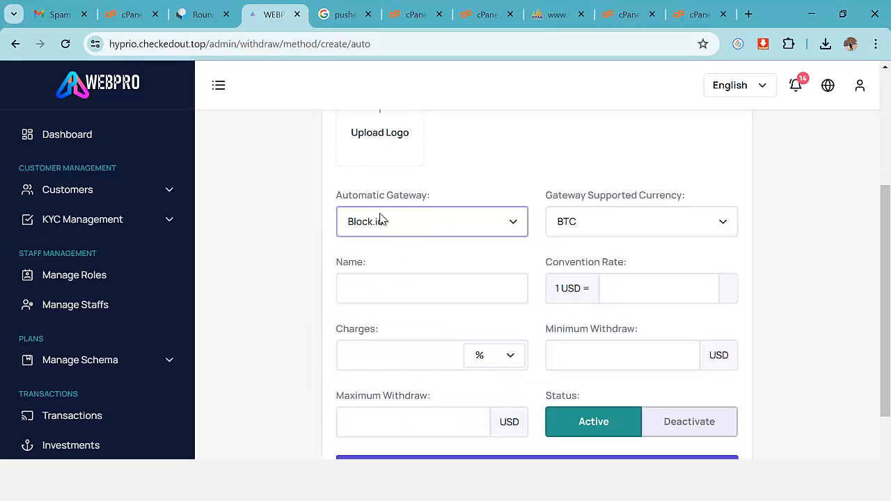
left_click(592, 220)
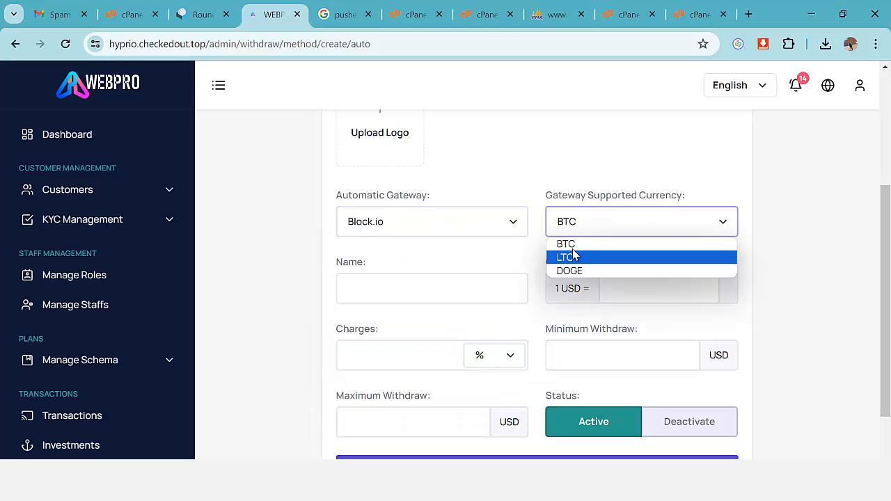
left_click(517, 189)
scroll(457, 279, "down", 1)
scroll(161, 300, "down", 3)
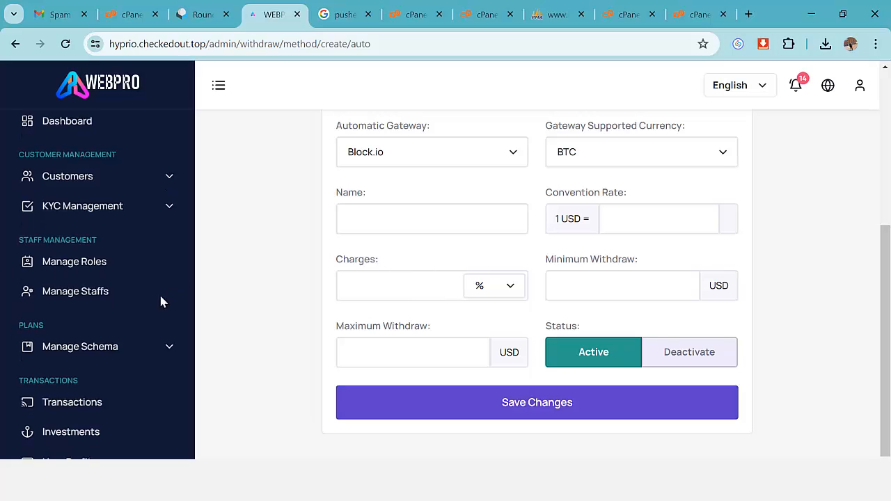
scroll(164, 313, "down", 2)
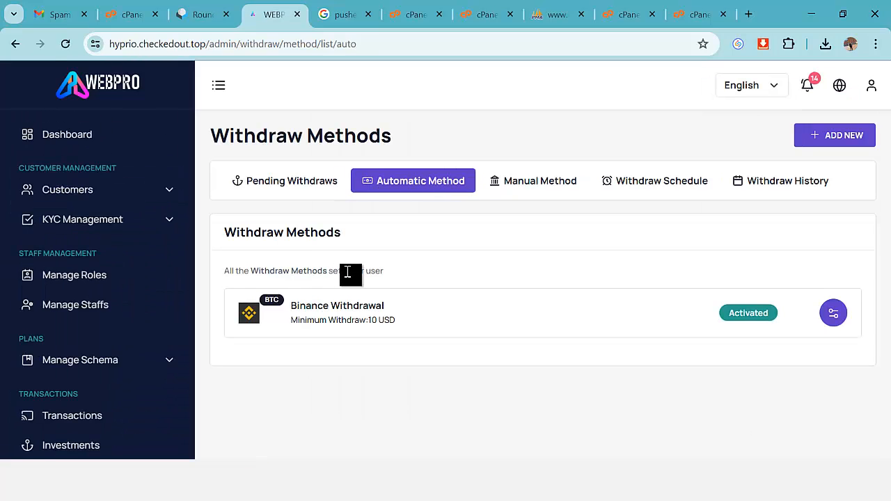
Show the manual withdrawal methods and scroll the withdraw schedule and sidebar down to User Rankings.
left_click(565, 182)
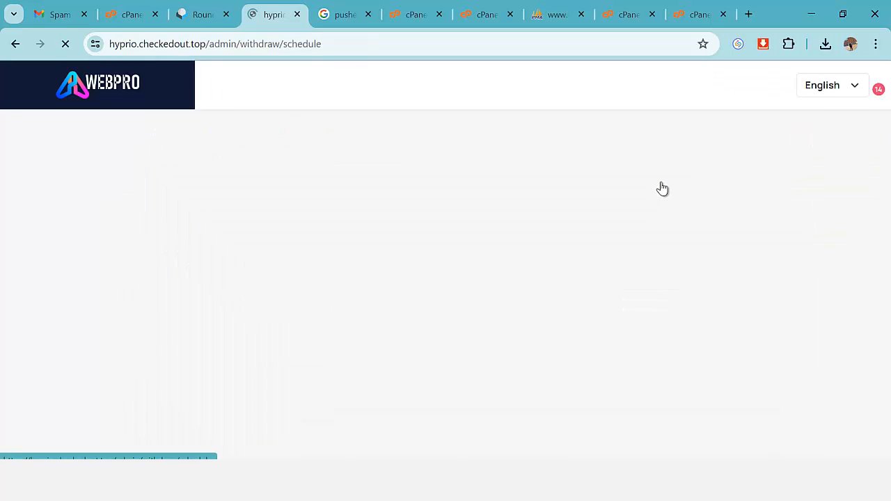
scroll(291, 280, "down", 1)
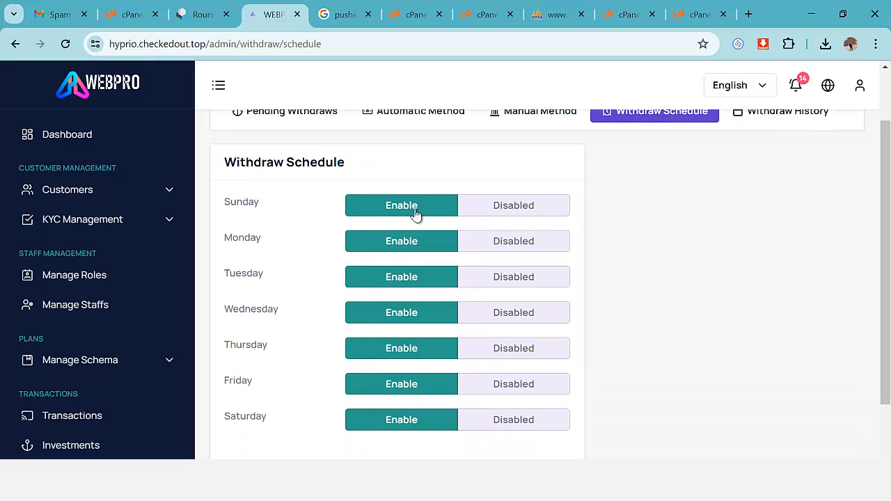
scroll(362, 311, "down", 1)
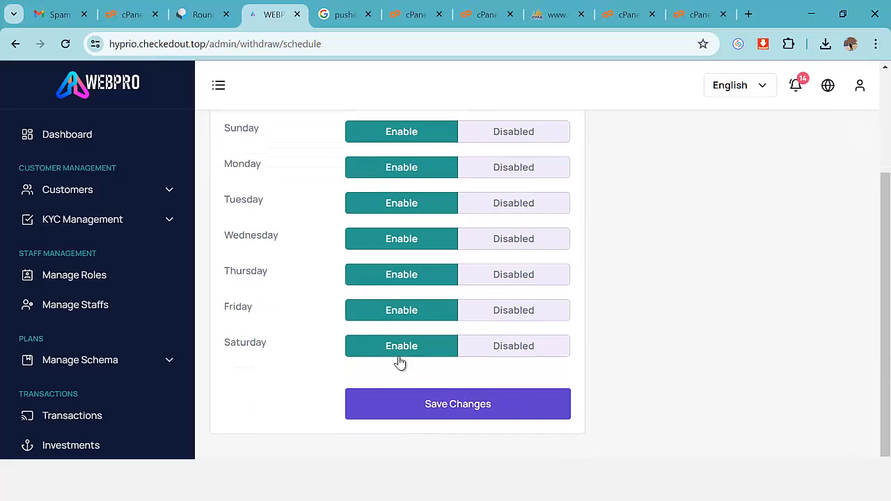
scroll(418, 253, "up", 1)
scroll(418, 264, "up", 1)
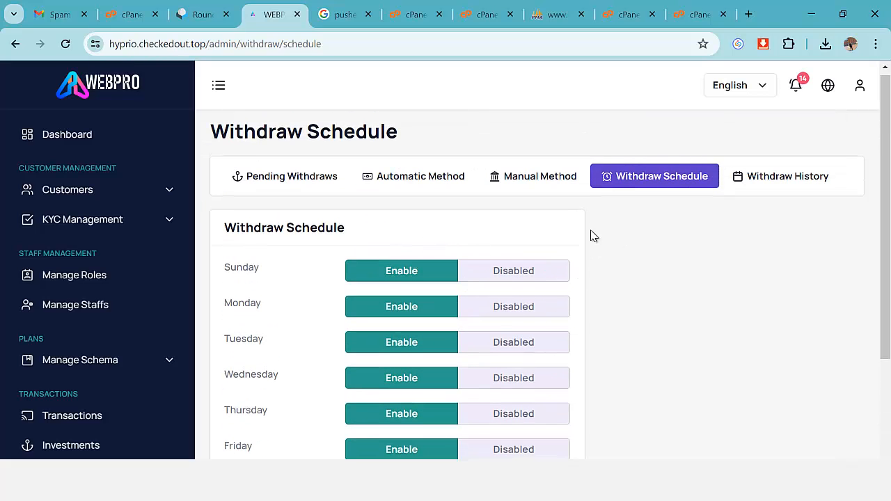
scroll(307, 300, "down", 2)
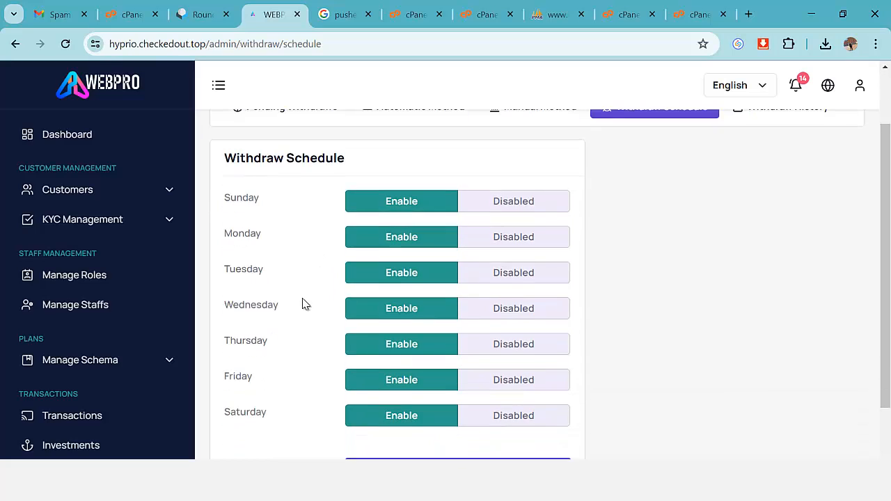
scroll(144, 324, "down", 6)
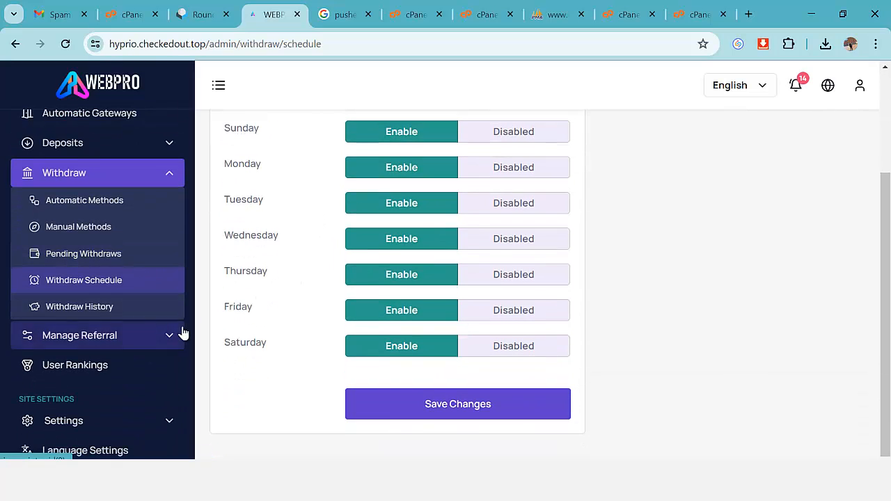
scroll(171, 359, "down", 1)
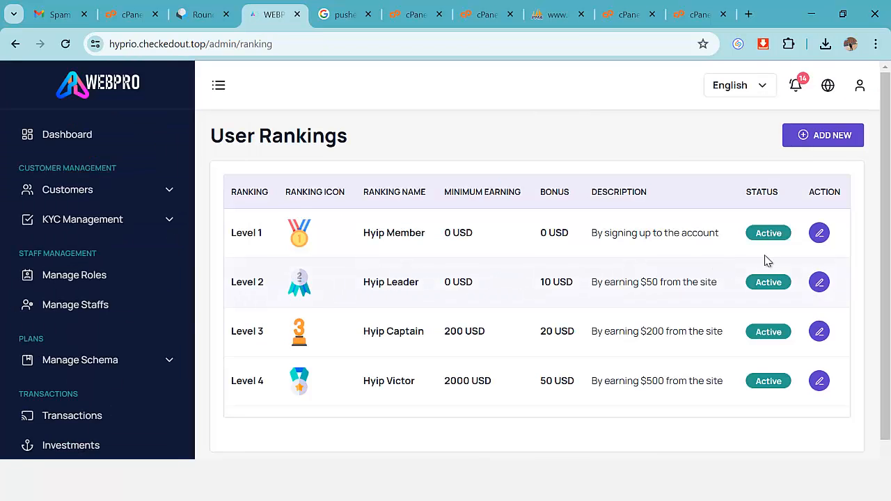
Review the Level 1 and Level 2 ranking details, closing each without changes.
left_click(819, 233)
scroll(246, 224, "down", 2)
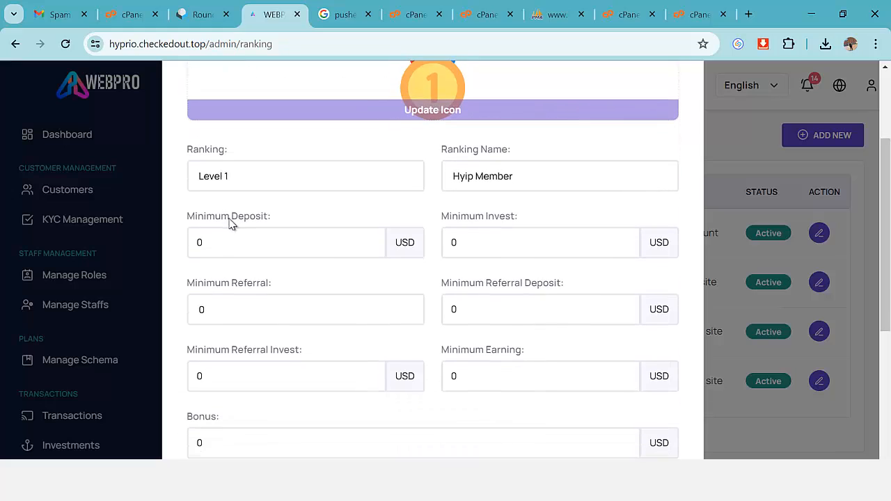
scroll(497, 252, "down", 2)
scroll(532, 238, "up", 3)
scroll(648, 162, "up", 1)
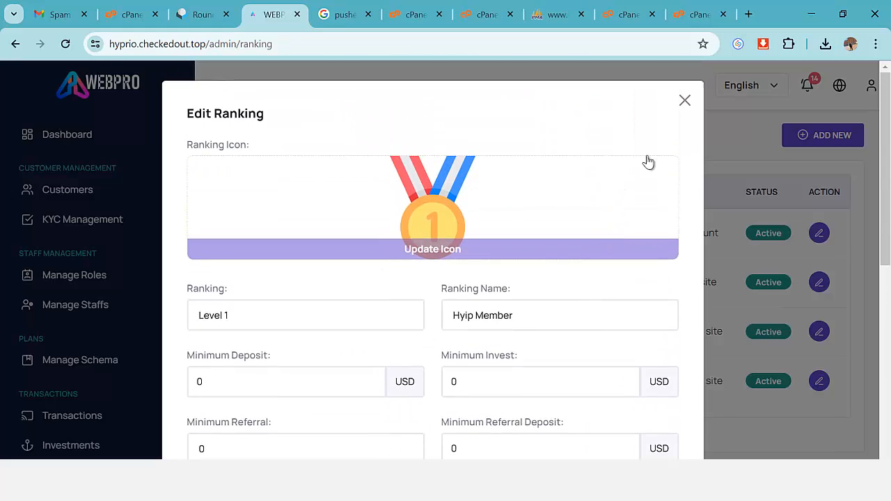
left_click(685, 102)
left_click(819, 282)
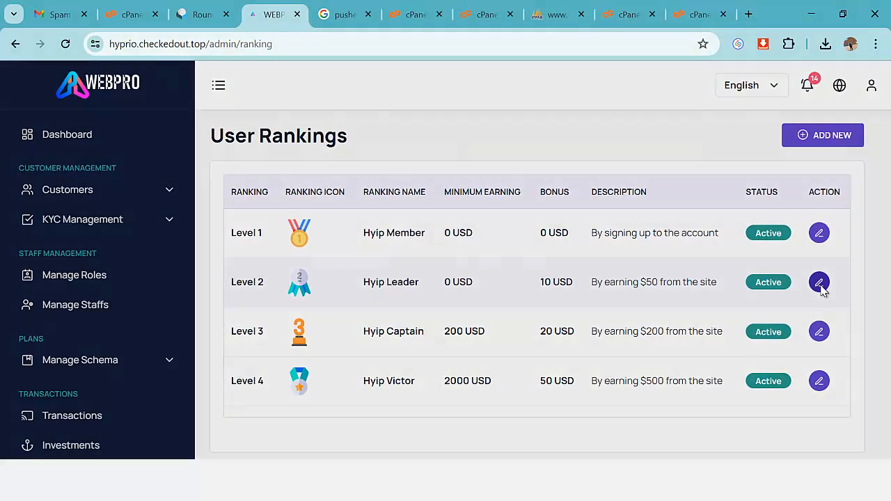
scroll(488, 283, "down", 1)
scroll(442, 288, "down", 5)
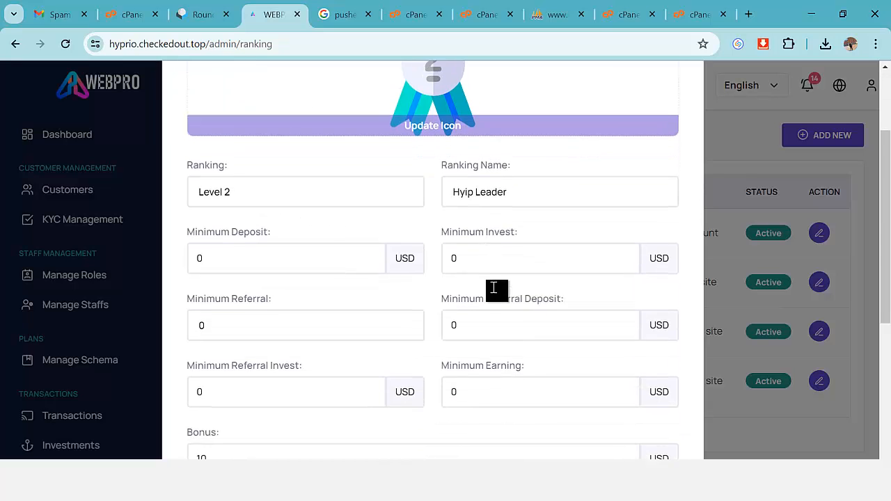
scroll(499, 298, "up", 5)
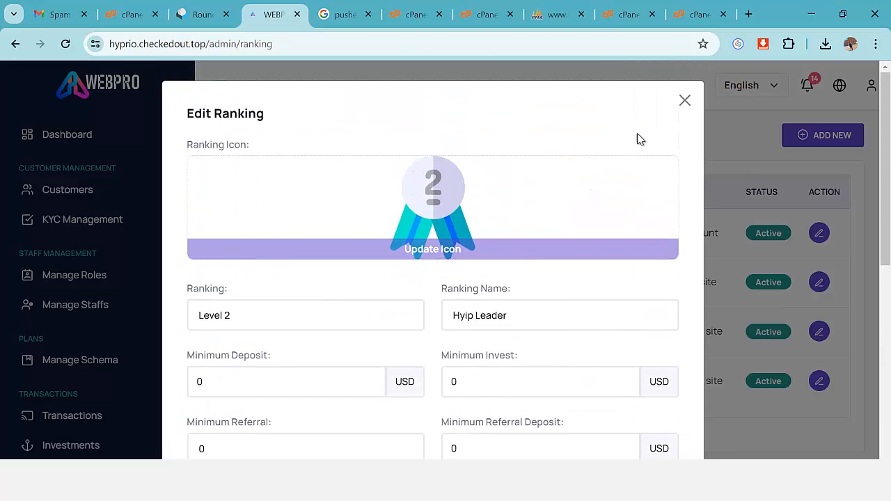
left_click(685, 102)
Review the Level 3 Hyip Captain ranking details and close them unchanged.
left_click(820, 331)
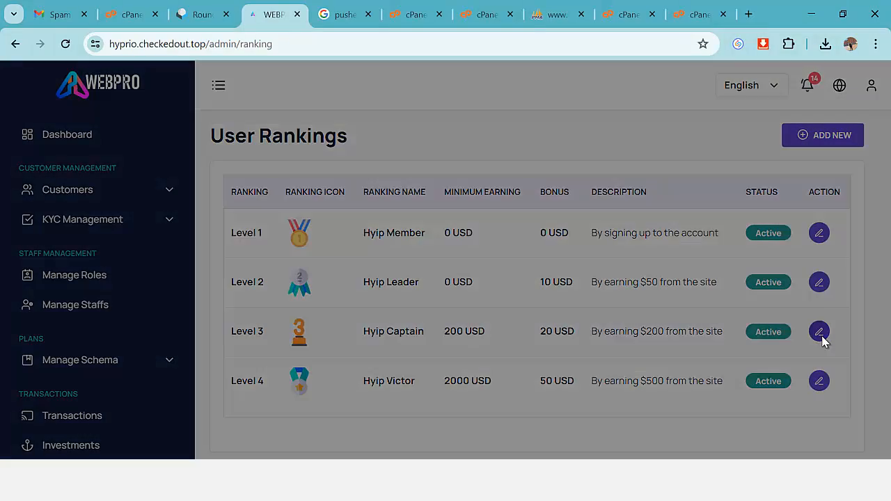
scroll(607, 284, "down", 2)
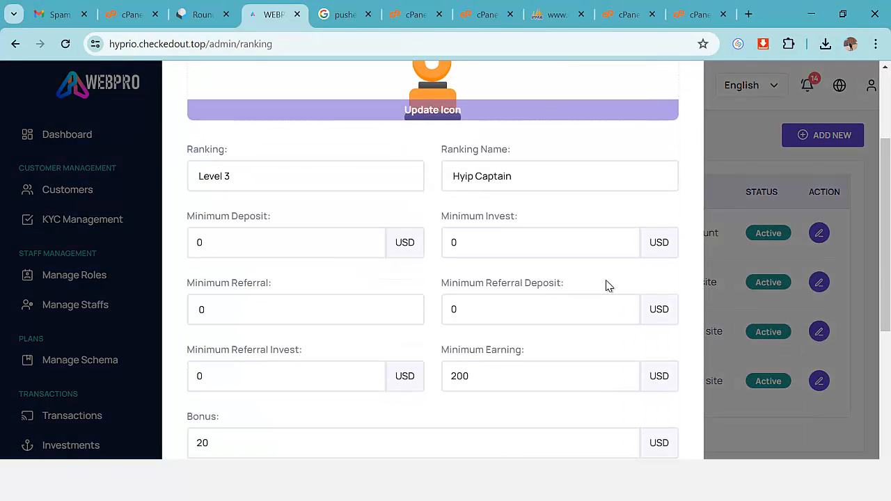
scroll(649, 232, "up", 2)
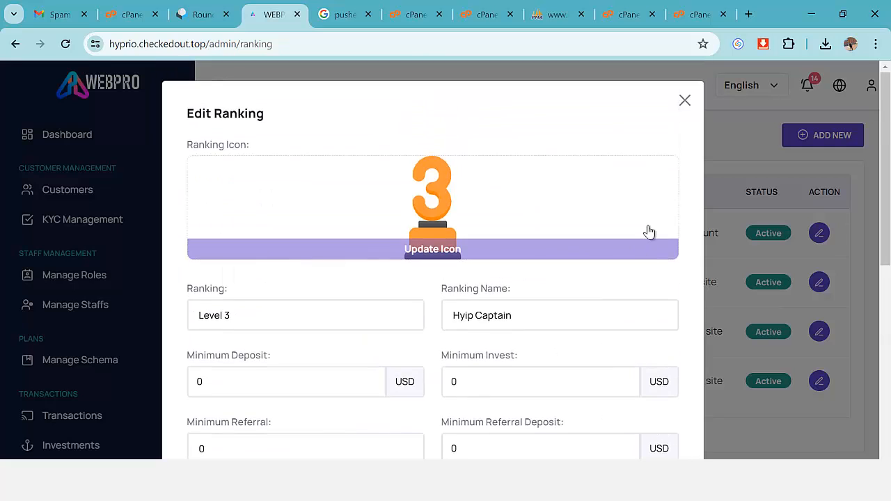
left_click(685, 101)
Expand the Settings section in the sidebar.
scroll(411, 338, "down", 1)
scroll(167, 350, "down", 5)
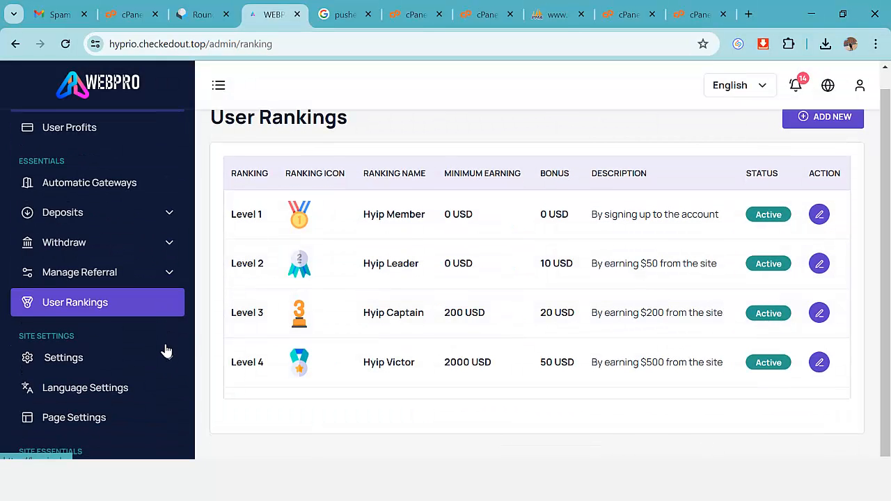
scroll(166, 350, "down", 1)
left_click(105, 290)
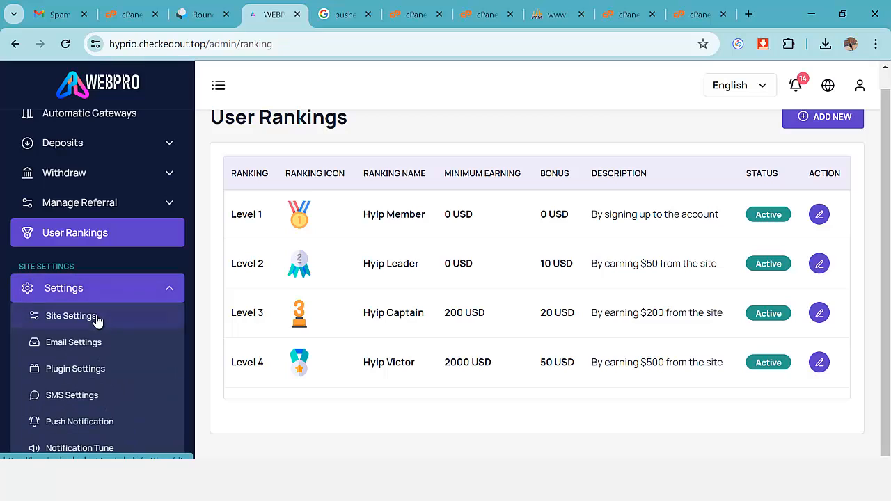
Open Site Settings and look over its fields, including Site Admin Prefix and USD currency.
left_click(93, 320)
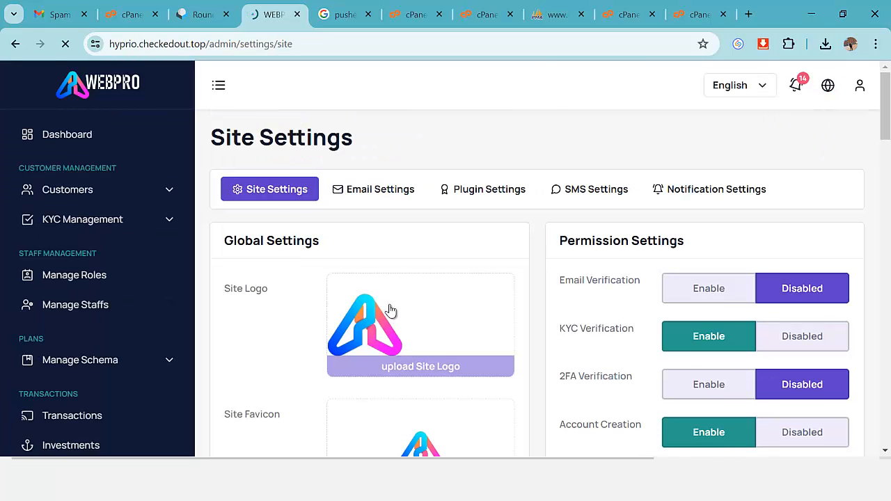
scroll(411, 306, "down", 1)
scroll(405, 299, "up", 1)
scroll(425, 292, "down", 2)
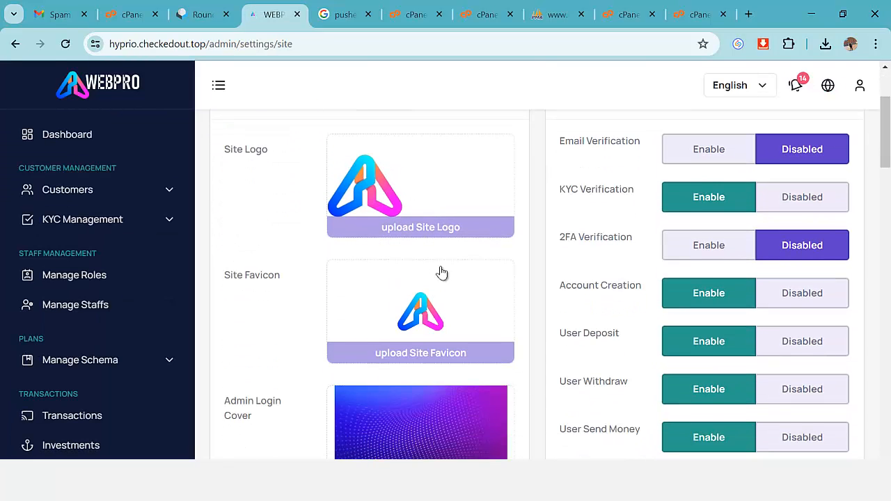
scroll(408, 283, "up", 1)
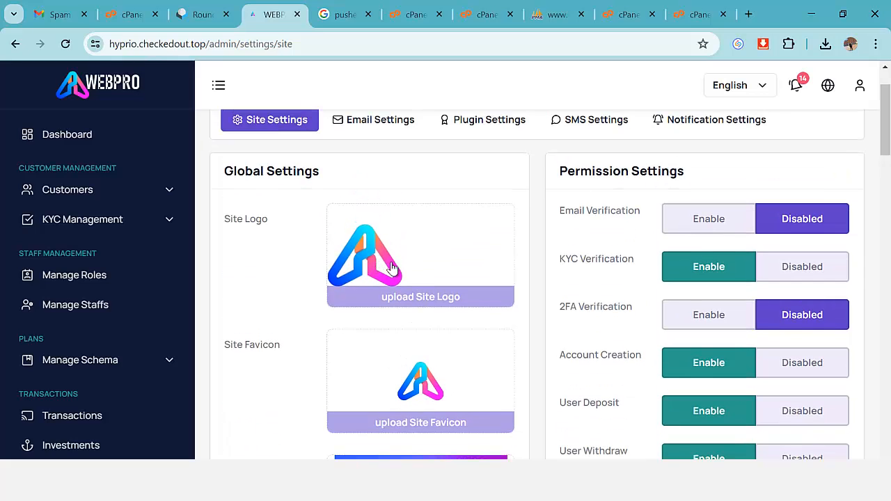
scroll(446, 295, "down", 3)
scroll(414, 288, "down", 2)
scroll(406, 314, "up", 5)
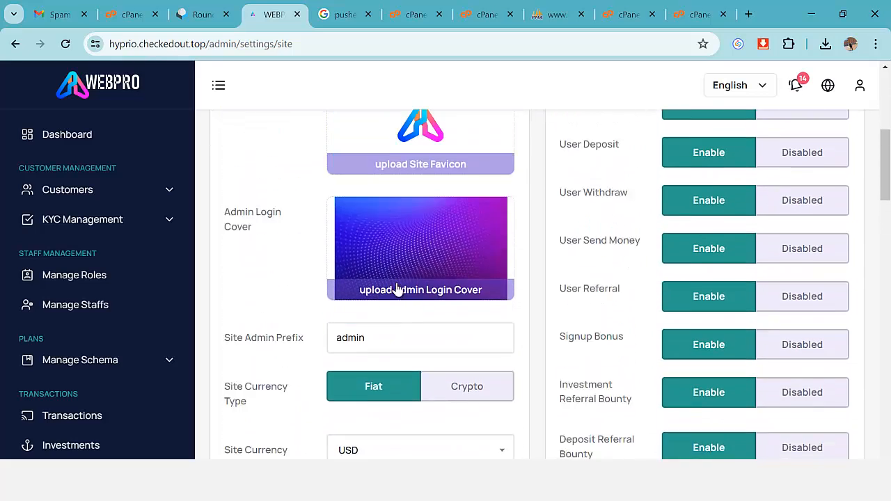
scroll(541, 303, "up", 1)
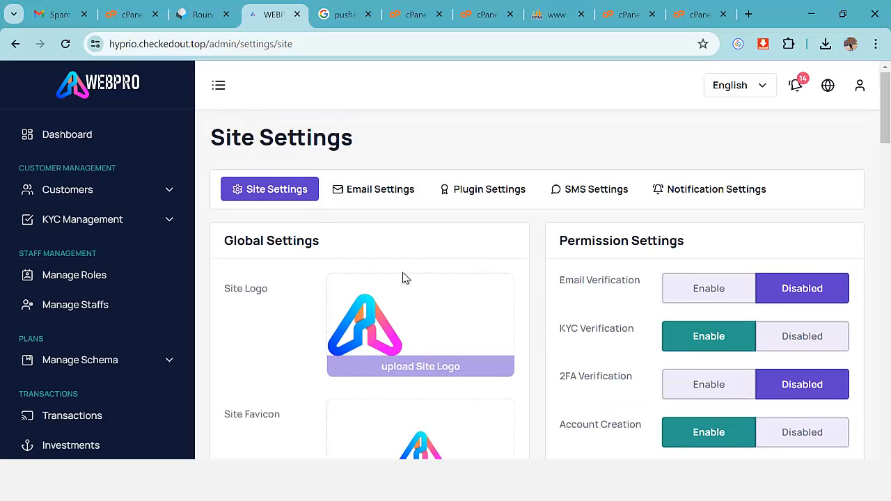
scroll(592, 328, "down", 1)
scroll(490, 304, "up", 1)
scroll(490, 304, "down", 6)
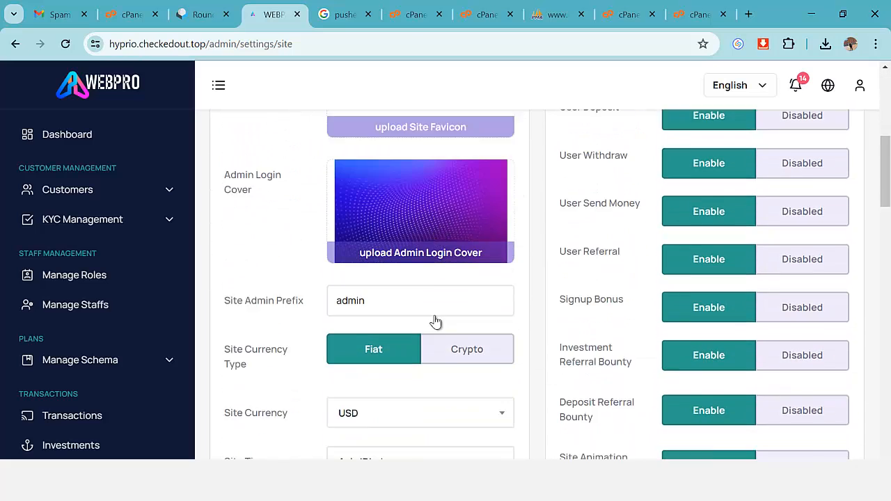
scroll(403, 252, "down", 1)
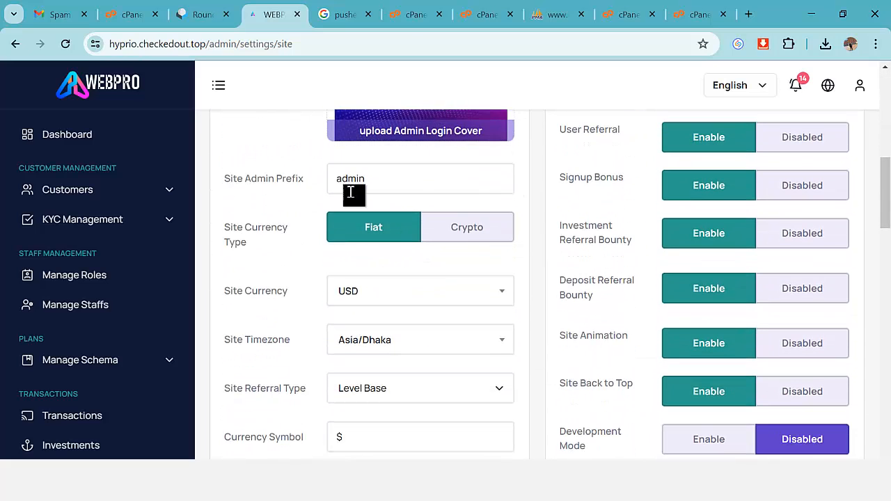
left_click(404, 188)
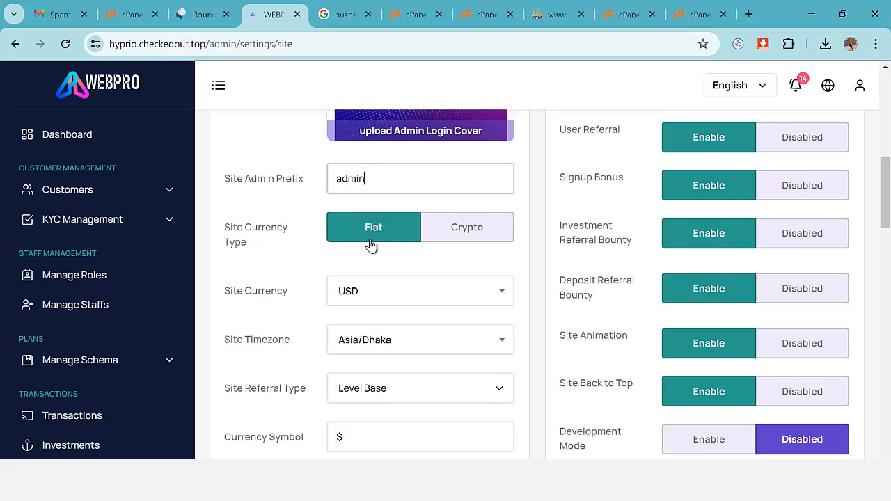
scroll(387, 248, "down", 1)
Pick Nigerian Naira (NGN) from the Site Currency list.
left_click(391, 231)
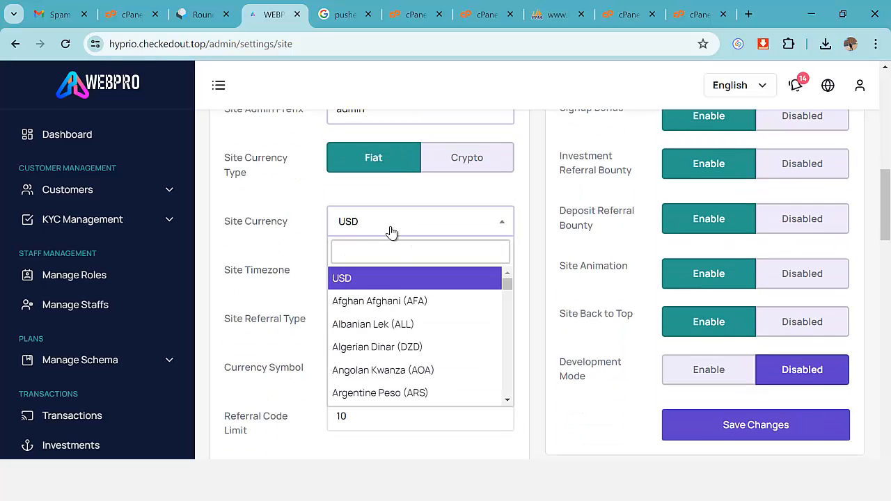
scroll(415, 286, "down", 8)
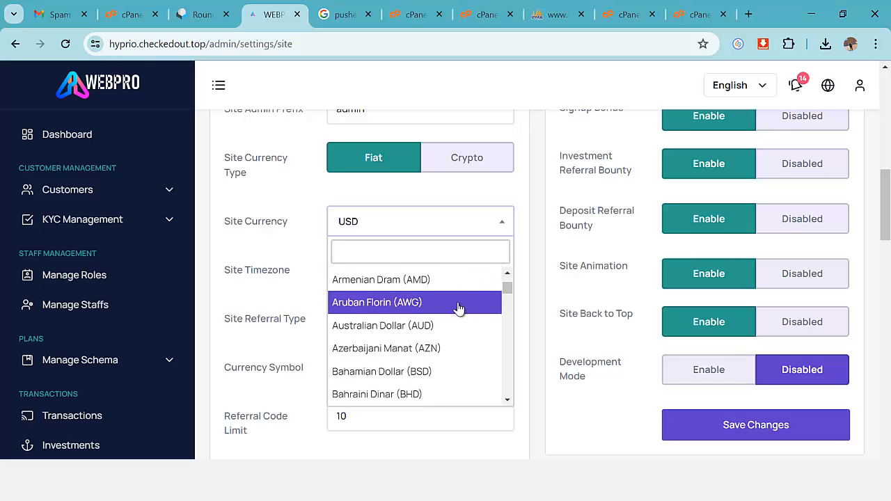
scroll(425, 357, "down", 7)
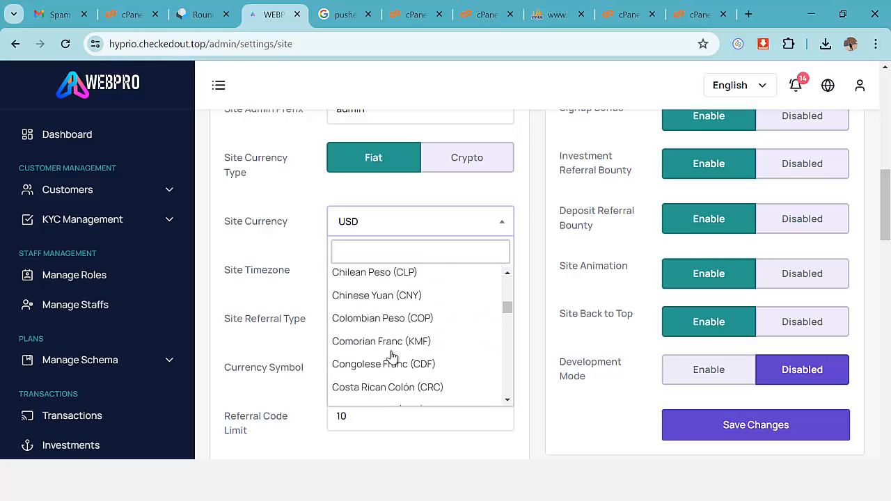
scroll(392, 357, "down", 6)
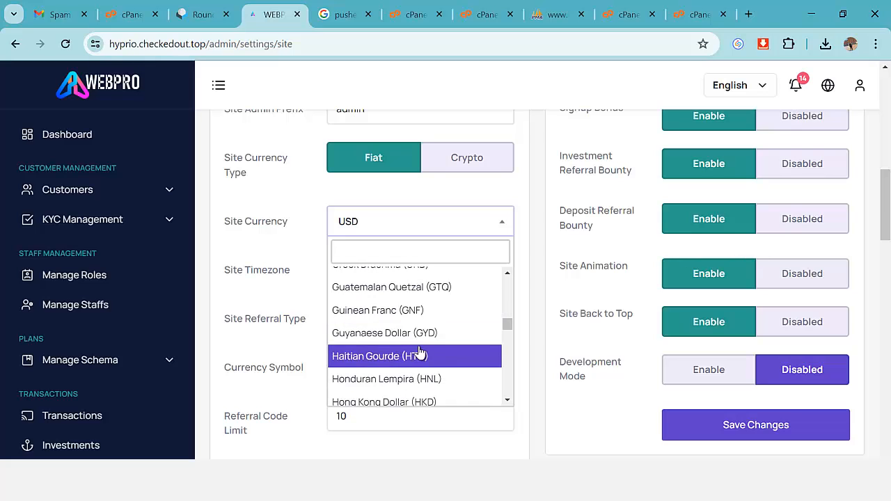
scroll(420, 352, "down", 7)
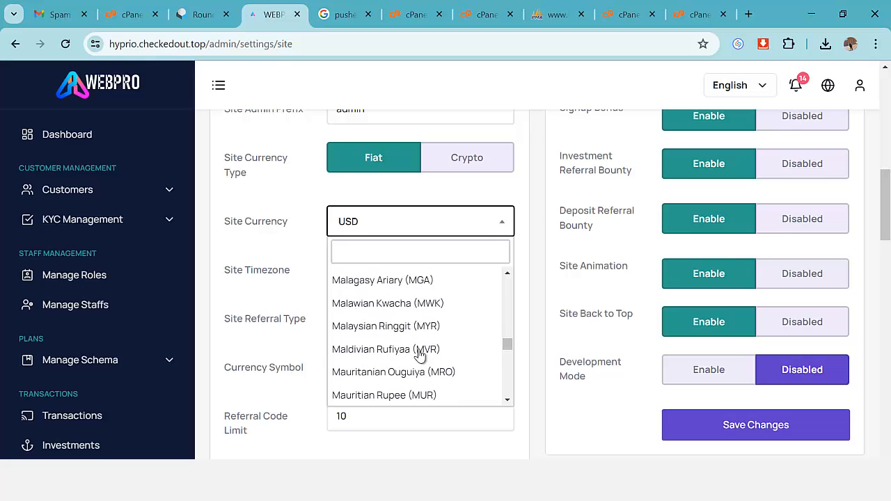
scroll(411, 355, "down", 4)
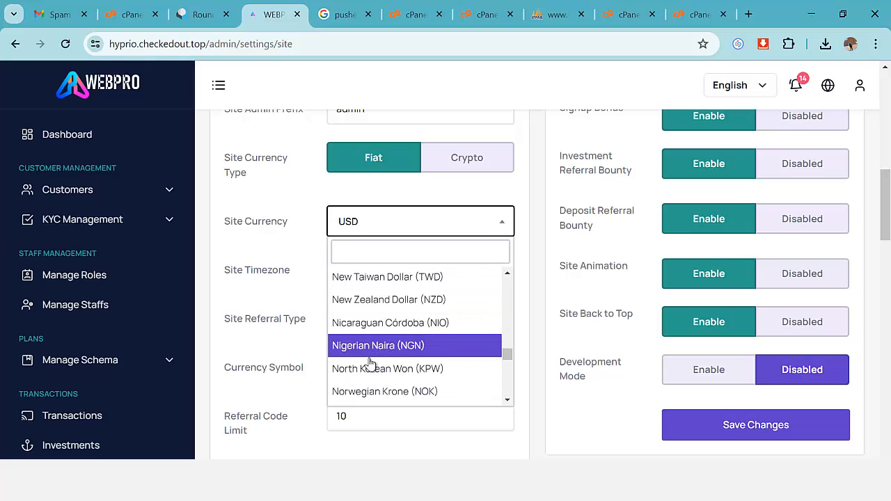
left_click(409, 349)
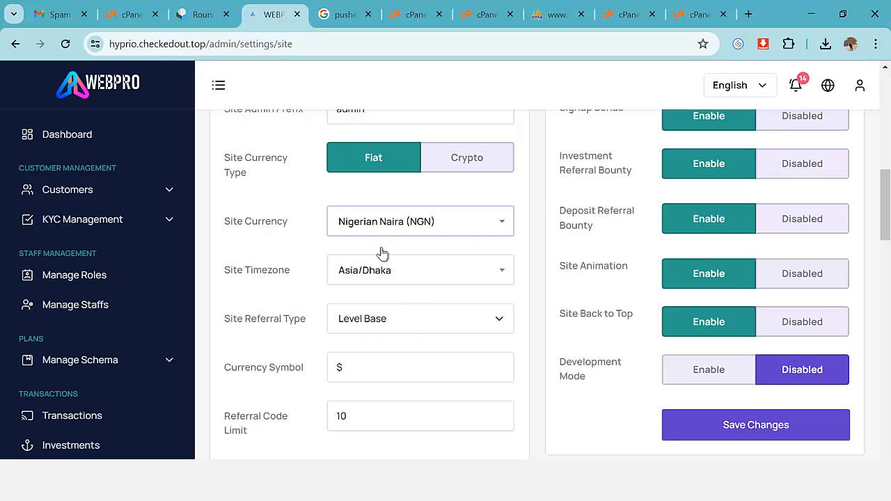
Change the site currency to Venezuelan Bolívar (VEF) and confirm the selection.
left_click(445, 233)
scroll(438, 327, "down", 5)
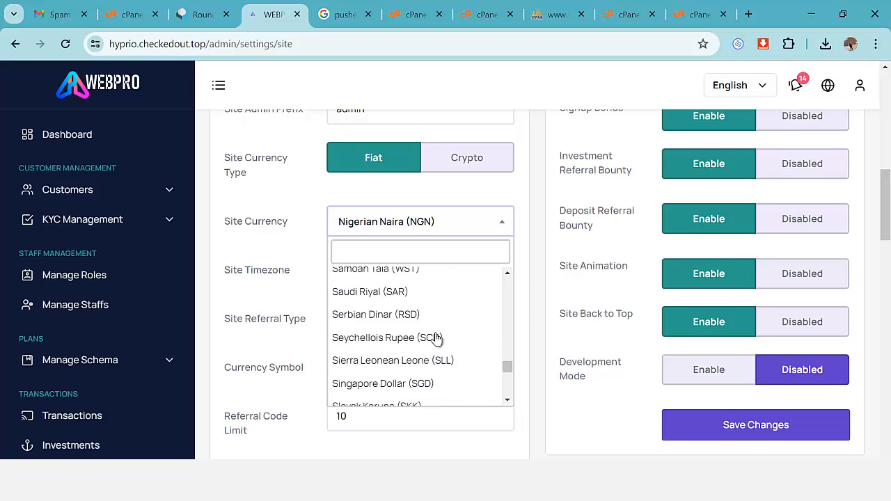
scroll(417, 342, "down", 10)
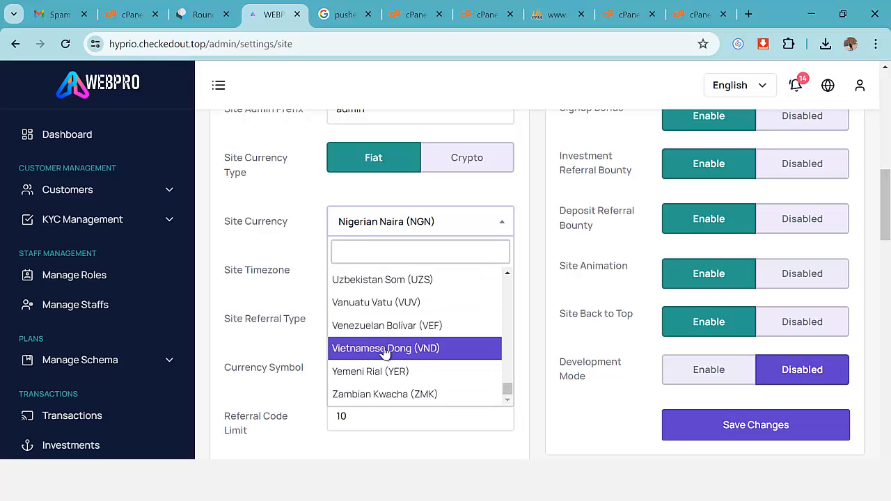
left_click(404, 325)
left_click(441, 224)
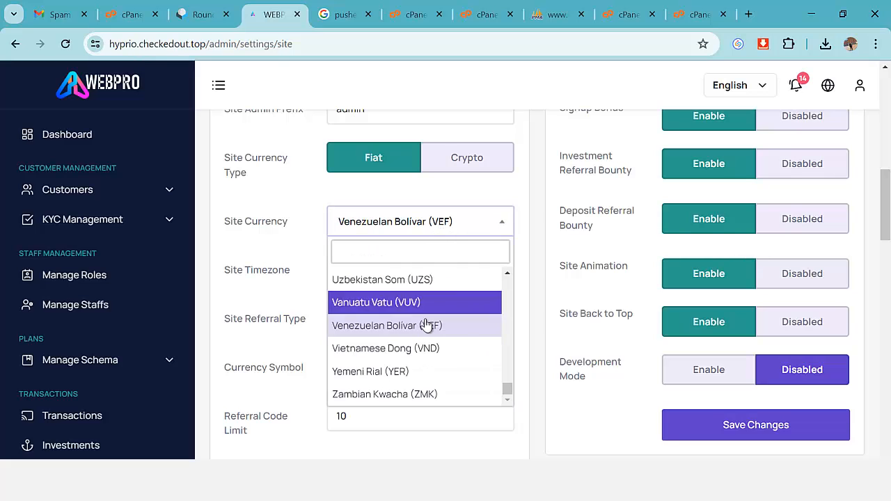
scroll(446, 324, "up", 6)
left_click(296, 239)
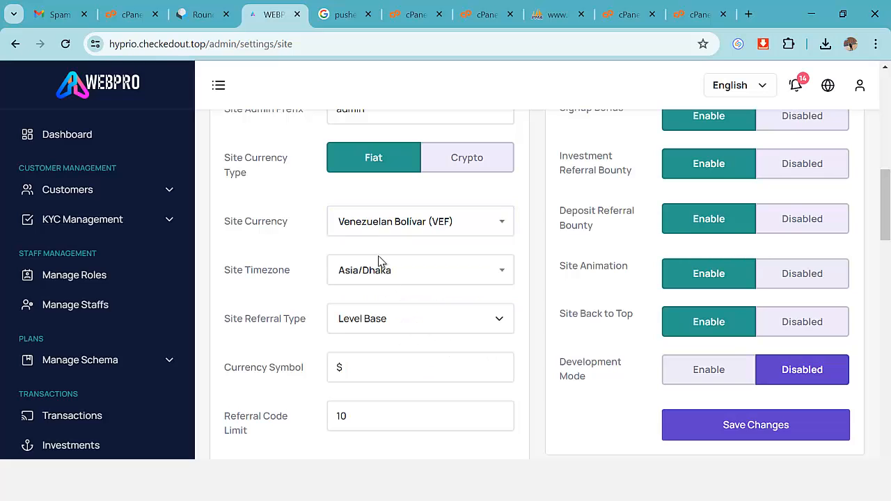
scroll(334, 277, "down", 1)
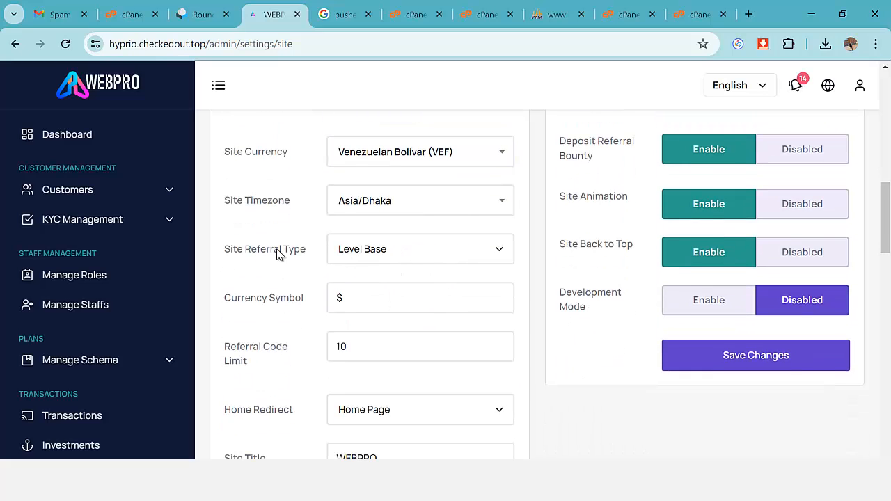
scroll(454, 263, "down", 1)
left_click(360, 234)
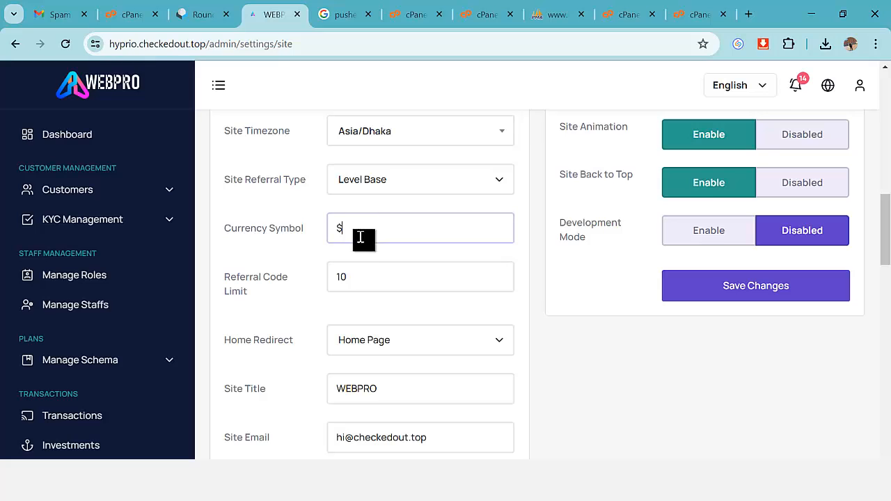
left_click(367, 278)
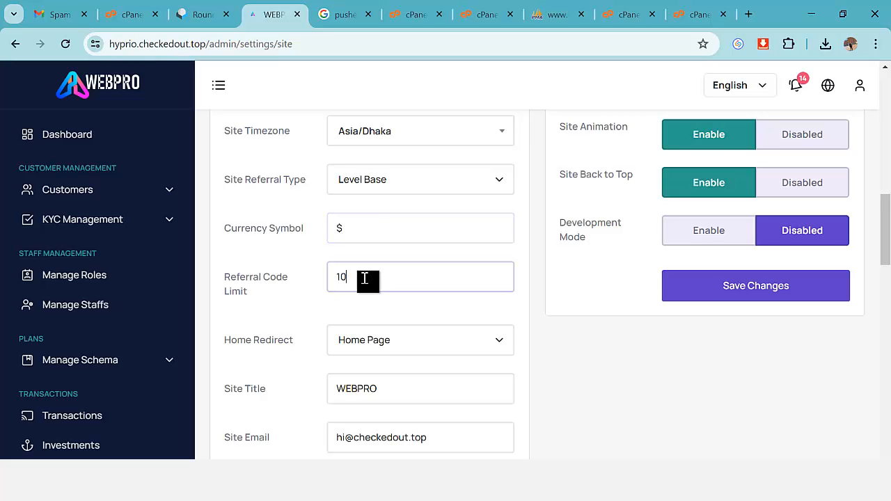
scroll(364, 279, "down", 1)
scroll(410, 286, "down", 1)
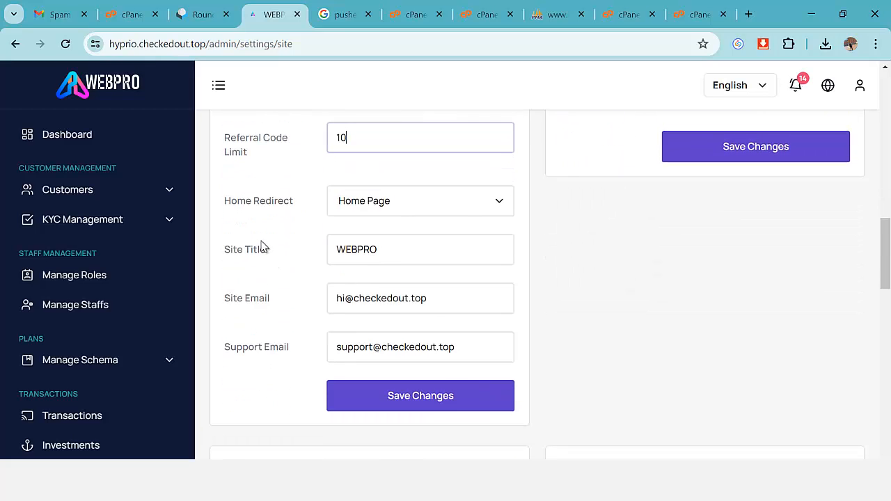
left_click(380, 202)
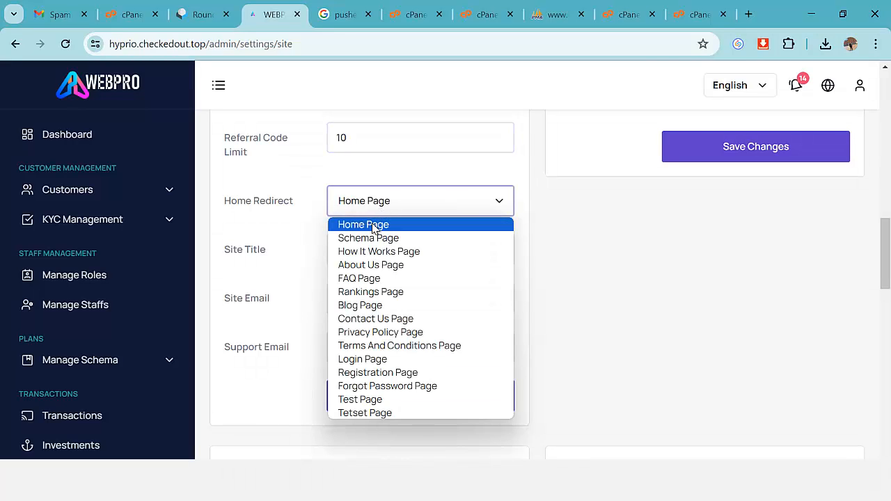
left_click(374, 228)
scroll(348, 260, "down", 1)
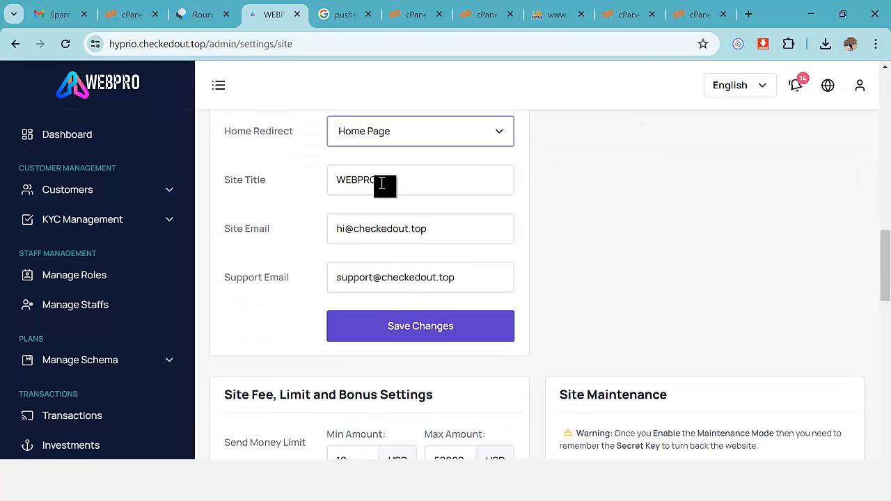
left_click(382, 183)
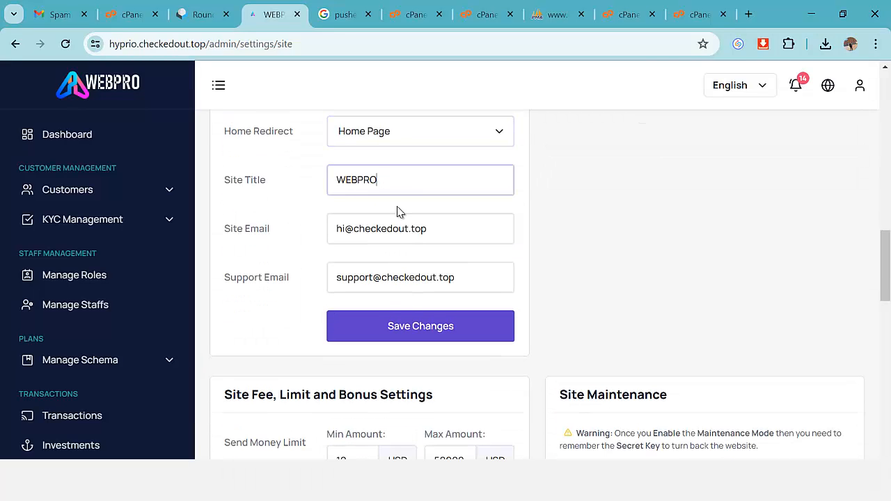
left_click(453, 234)
left_click(471, 291)
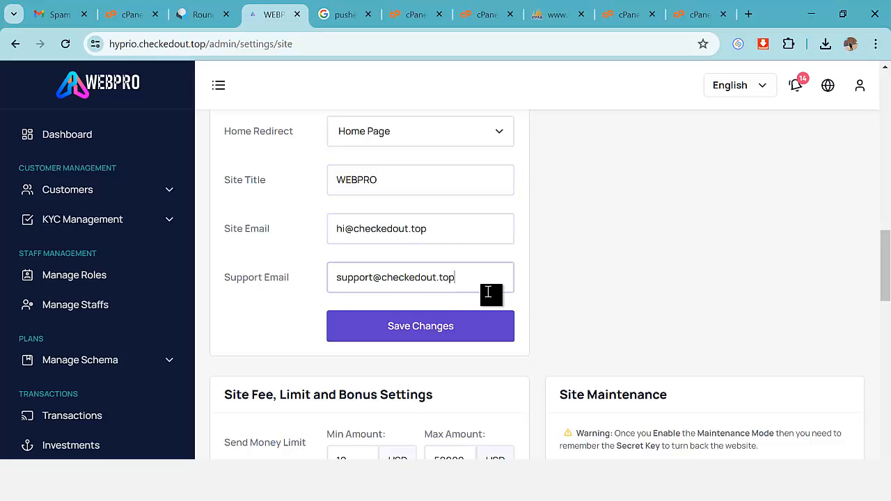
scroll(464, 326, "down", 2)
scroll(462, 330, "down", 1)
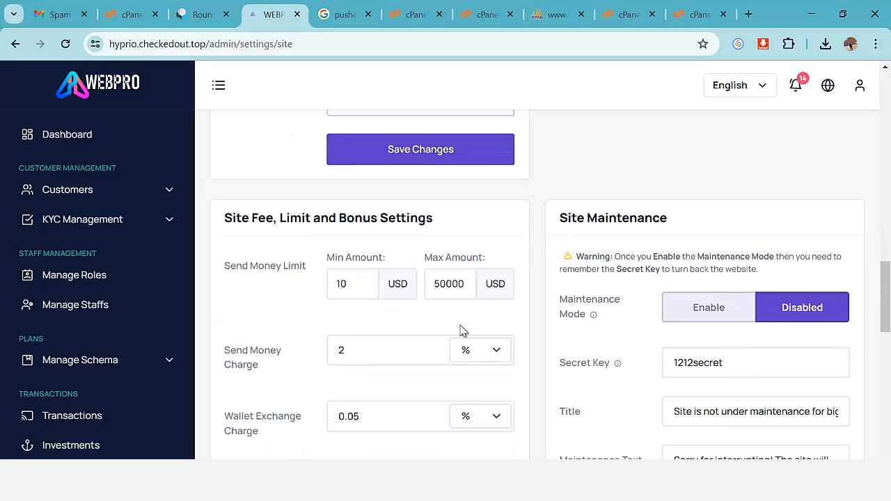
scroll(418, 264, "up", 1)
scroll(376, 222, "down", 2)
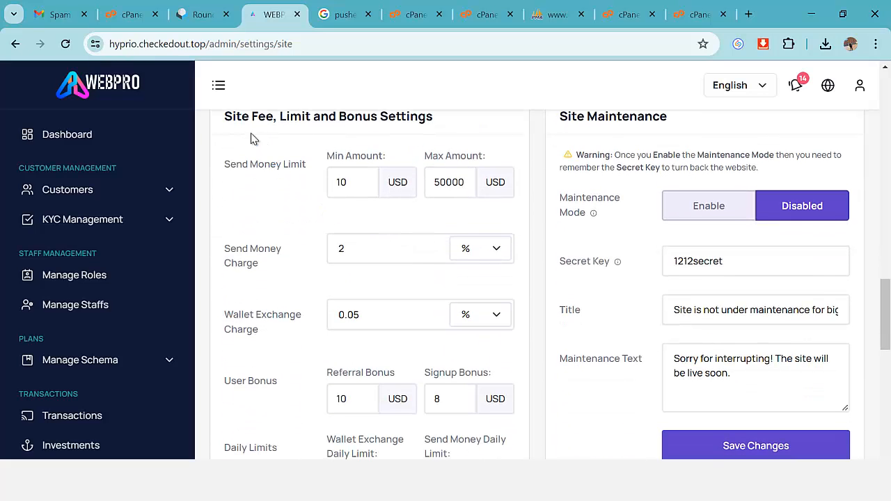
left_click(335, 182)
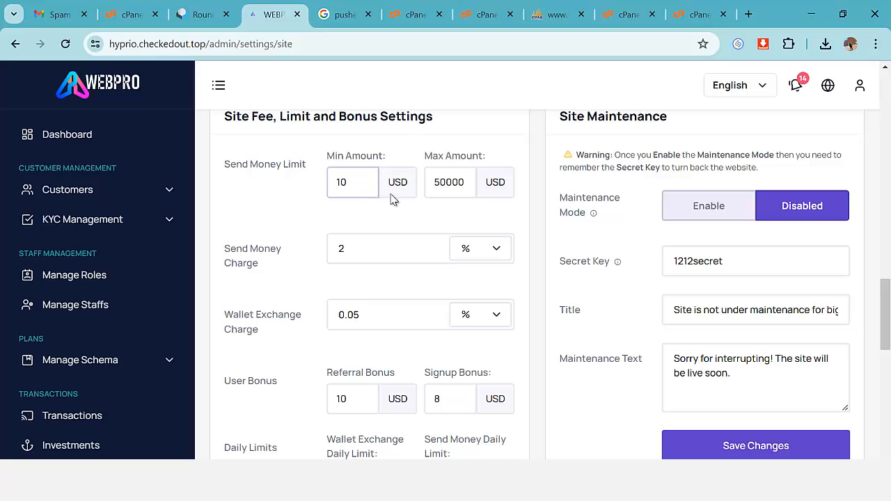
left_click_drag(447, 189, 430, 188)
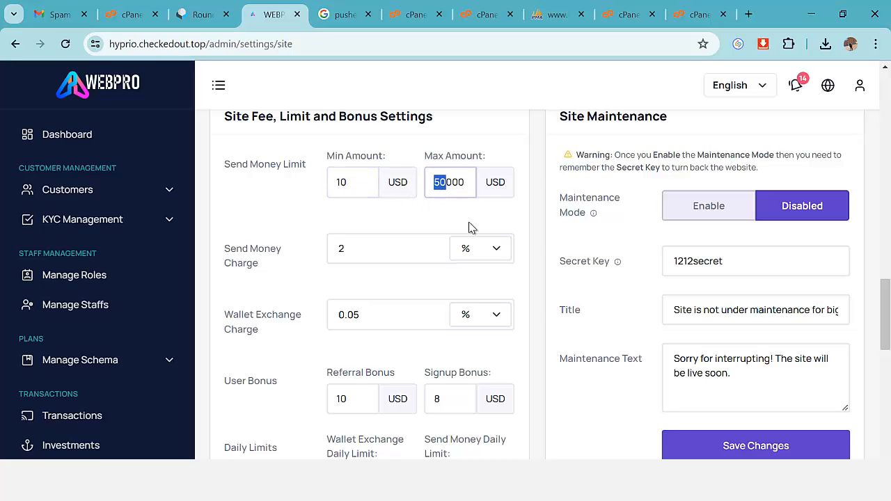
scroll(478, 242, "down", 1)
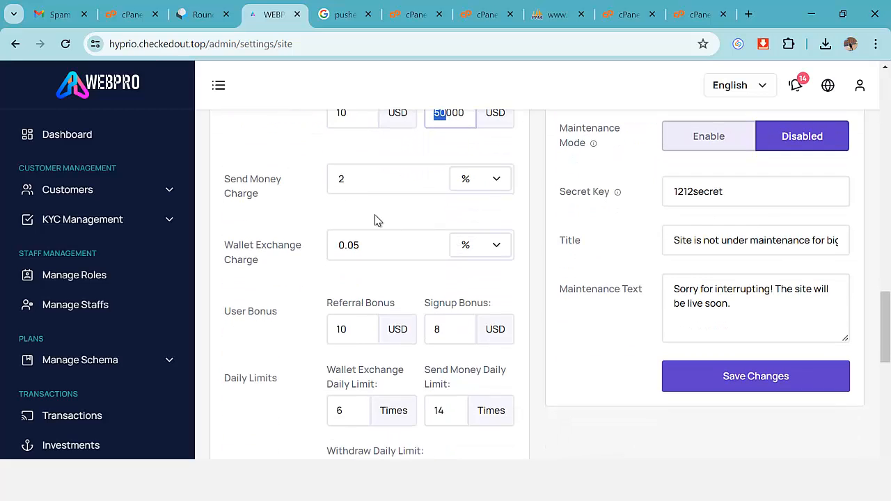
left_click(356, 183)
scroll(303, 219, "down", 1)
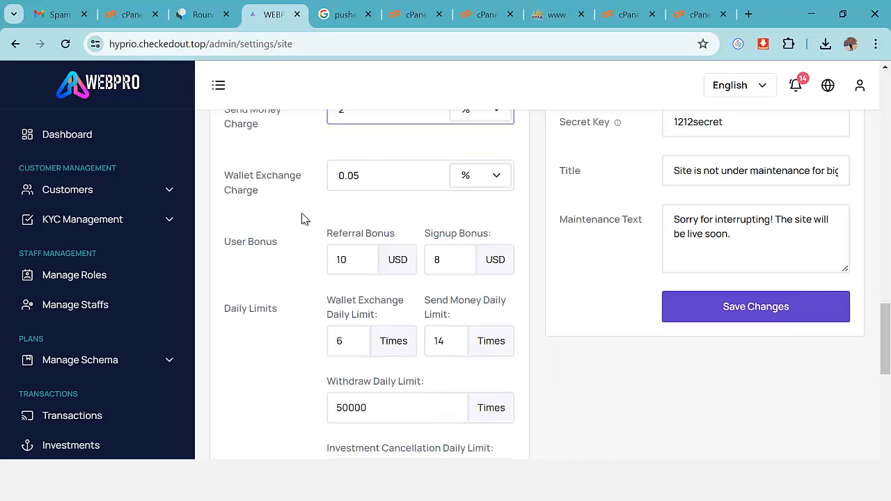
left_click(374, 174)
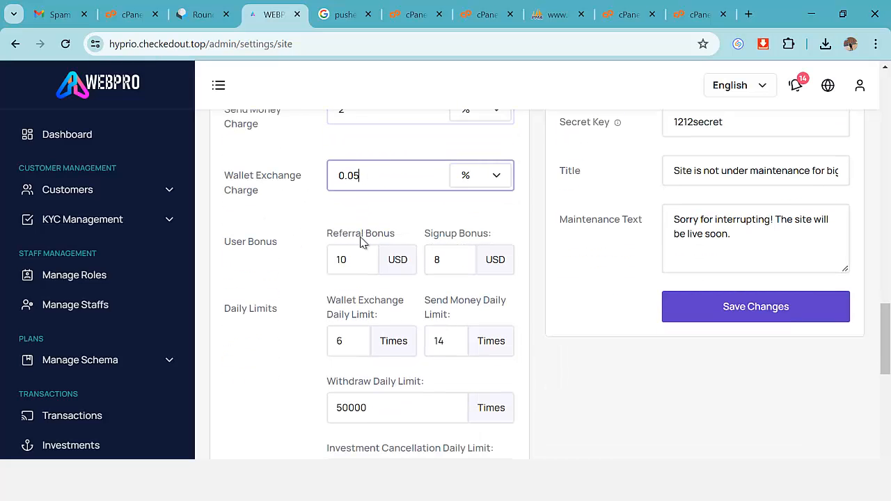
scroll(355, 291, "down", 1)
scroll(358, 282, "down", 1)
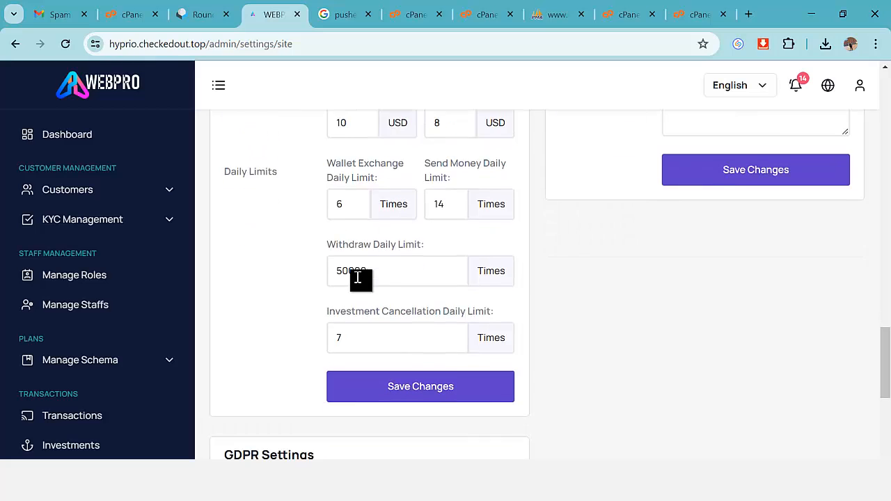
scroll(372, 201, "down", 4)
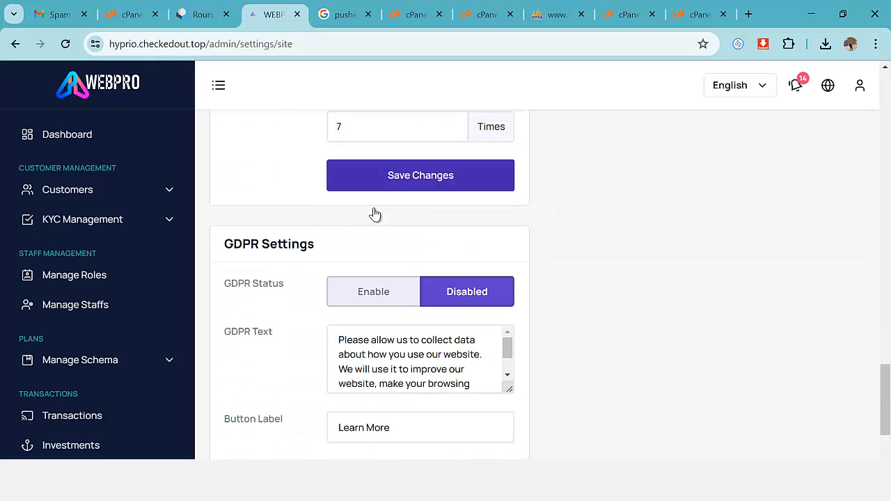
scroll(376, 218, "down", 1)
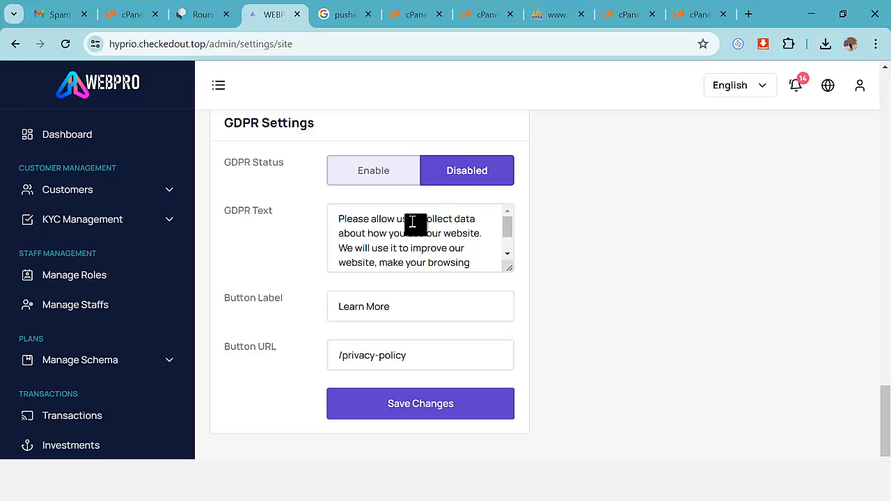
scroll(407, 231, "down", 1)
scroll(584, 332, "up", 3)
scroll(620, 303, "up", 10)
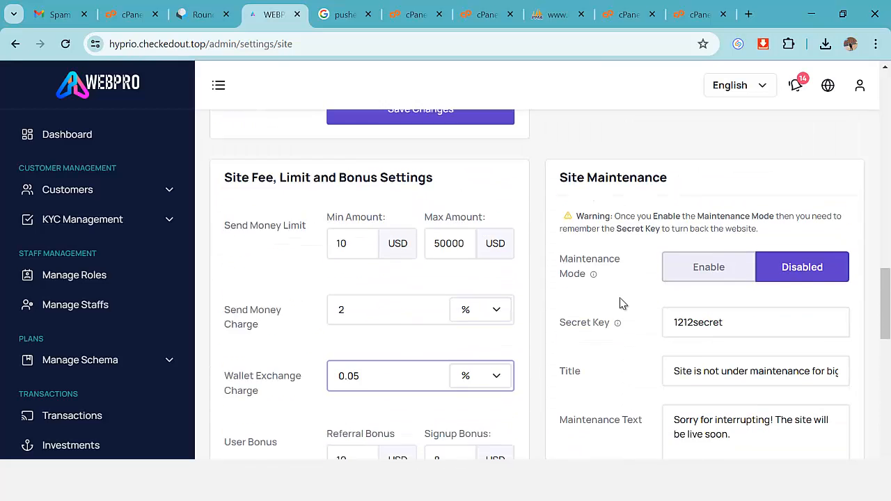
scroll(656, 295, "down", 3)
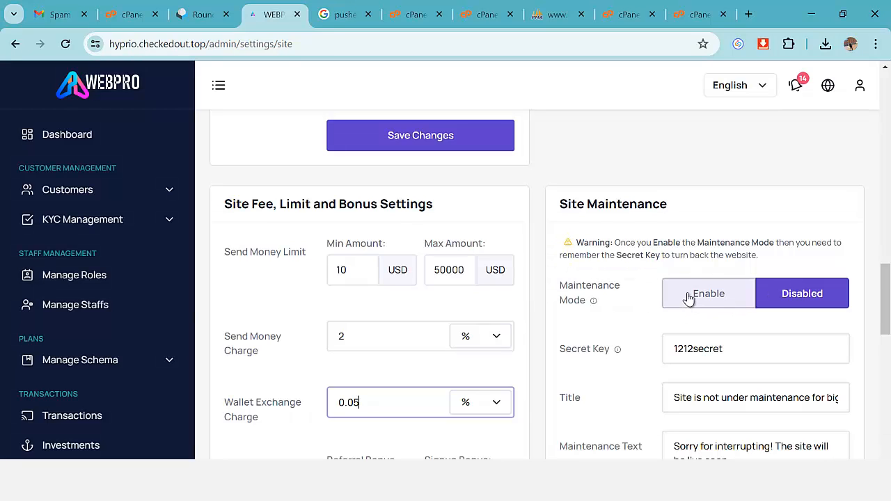
scroll(689, 307, "down", 2)
scroll(701, 302, "down", 2)
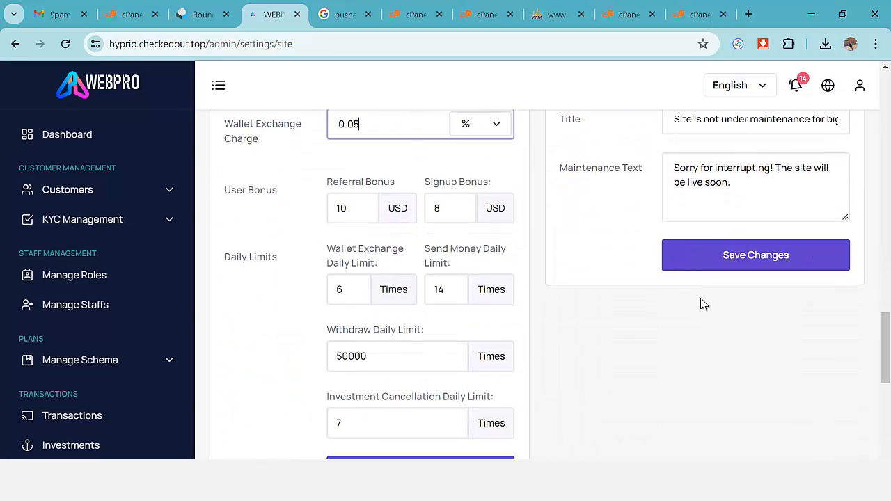
scroll(680, 281, "up", 12)
Switch KYC verification to Disabled.
scroll(662, 277, "up", 2)
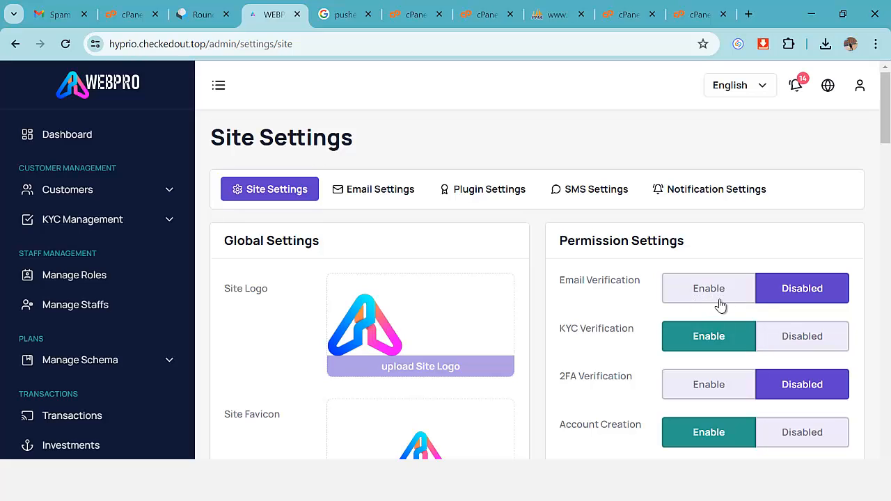
scroll(745, 293, "down", 2)
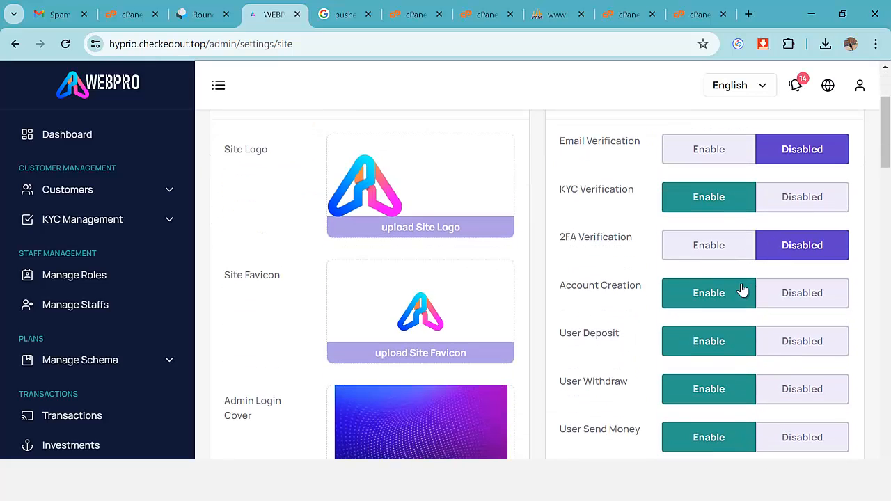
left_click(804, 205)
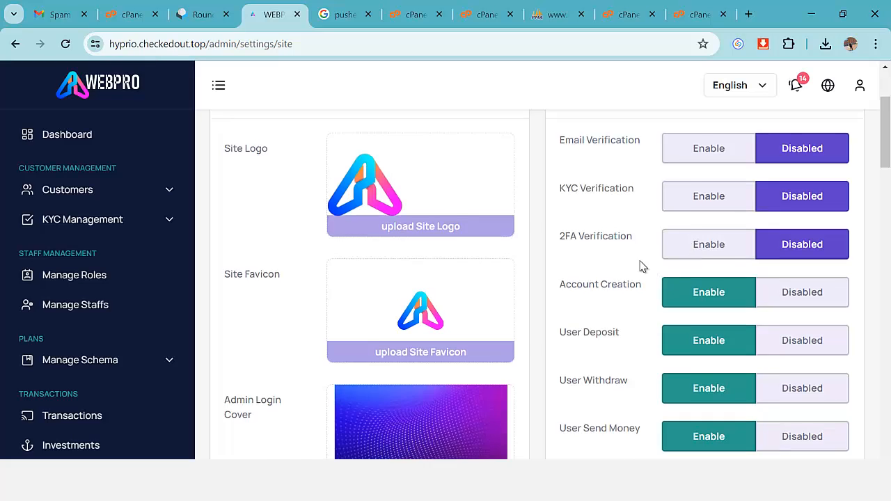
Set the User Withdraw permission to Disabled.
scroll(708, 224, "down", 1)
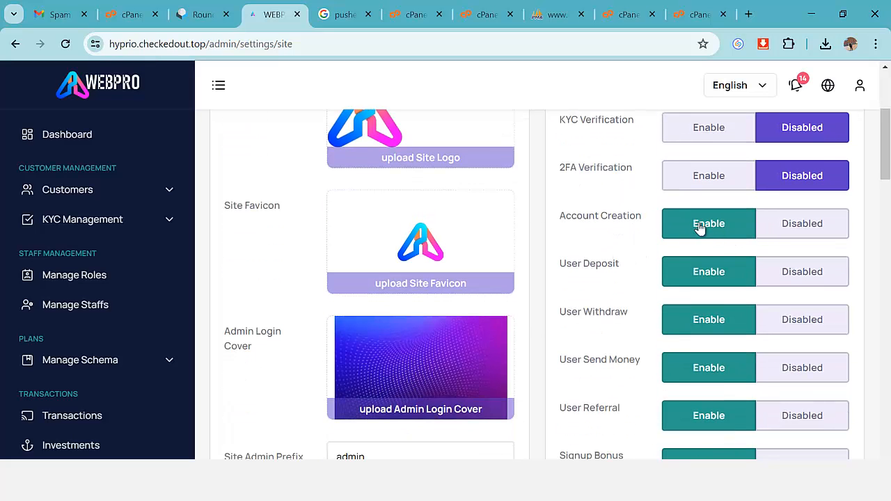
scroll(729, 231, "down", 1)
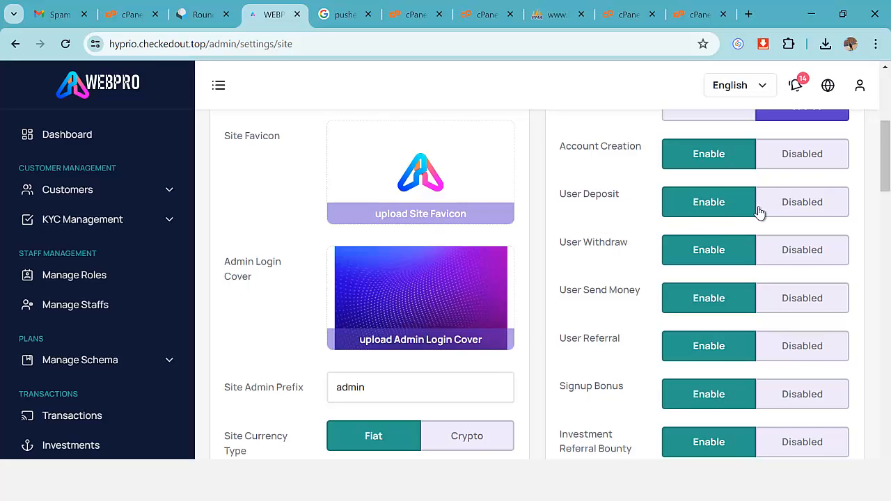
scroll(760, 213, "down", 1)
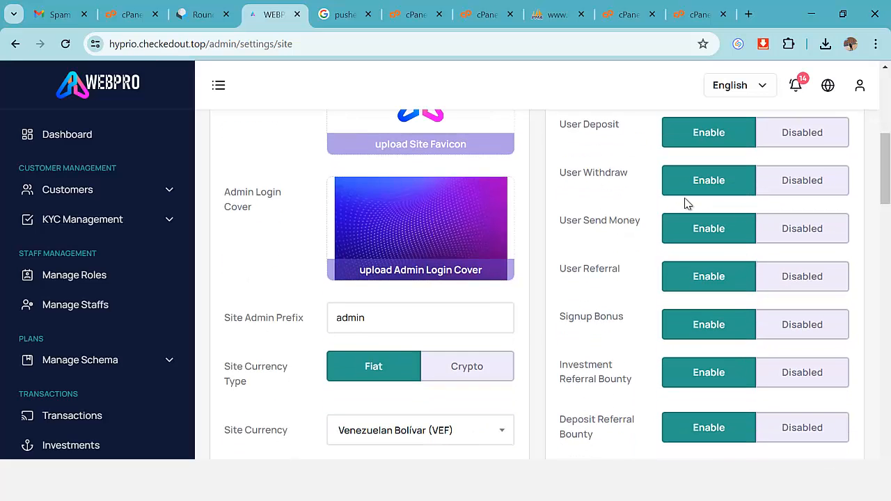
left_click(800, 186)
left_click_drag(566, 175, 641, 185)
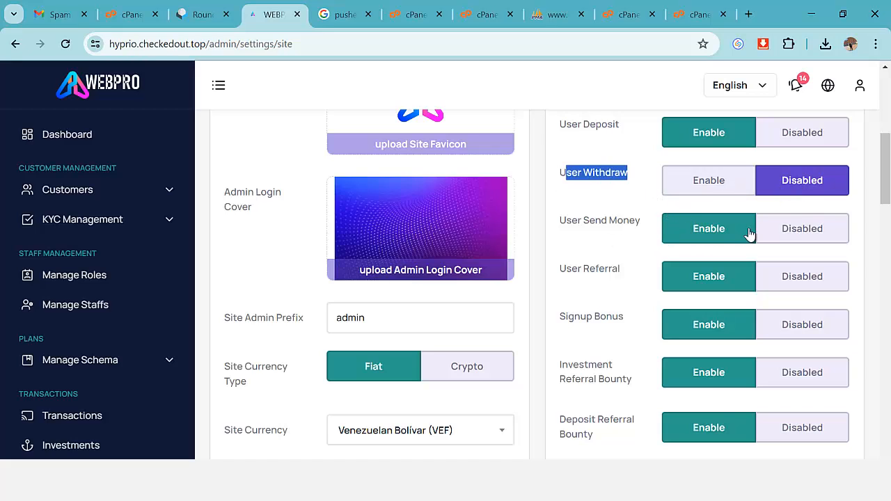
scroll(660, 227, "down", 1)
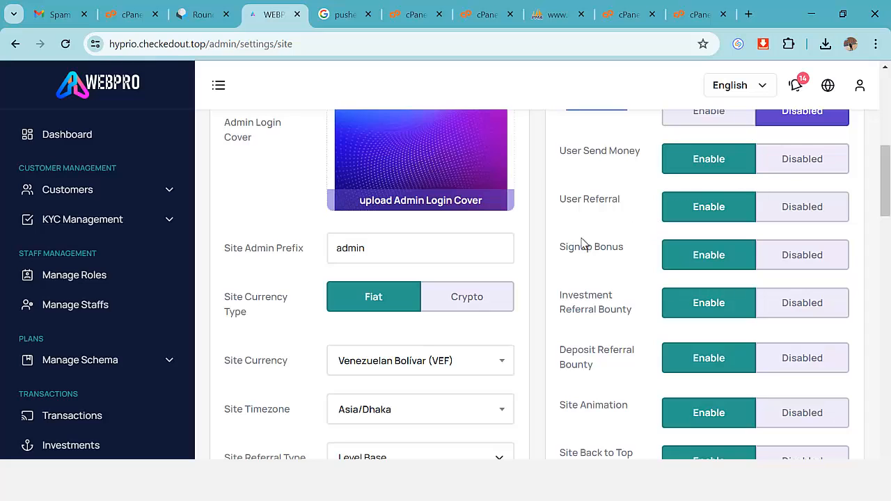
scroll(582, 244, "down", 1)
scroll(605, 259, "down", 1)
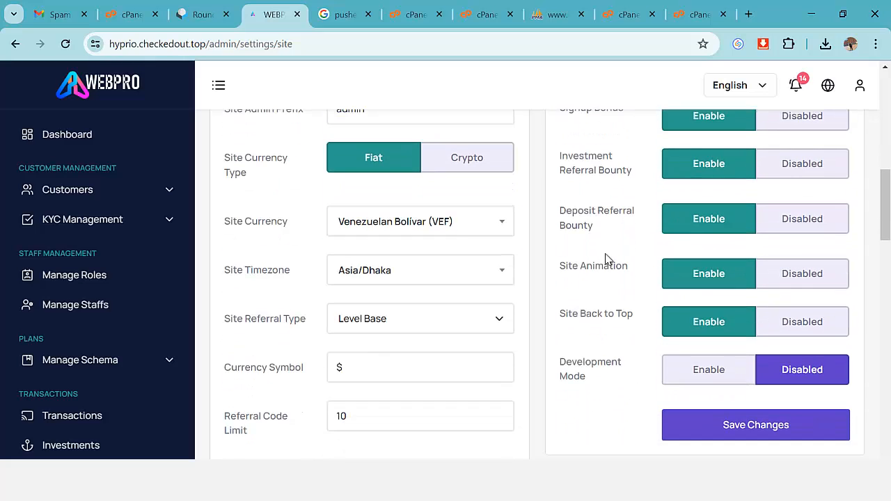
scroll(624, 279, "down", 1)
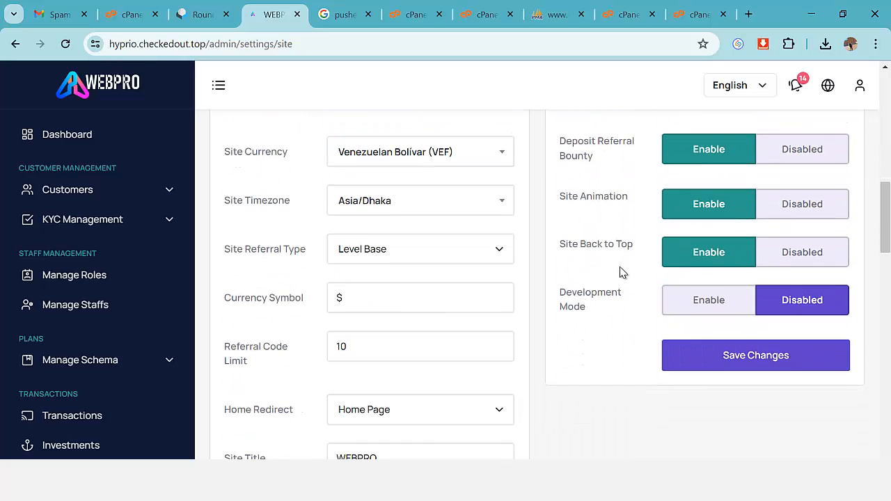
scroll(693, 284, "down", 1)
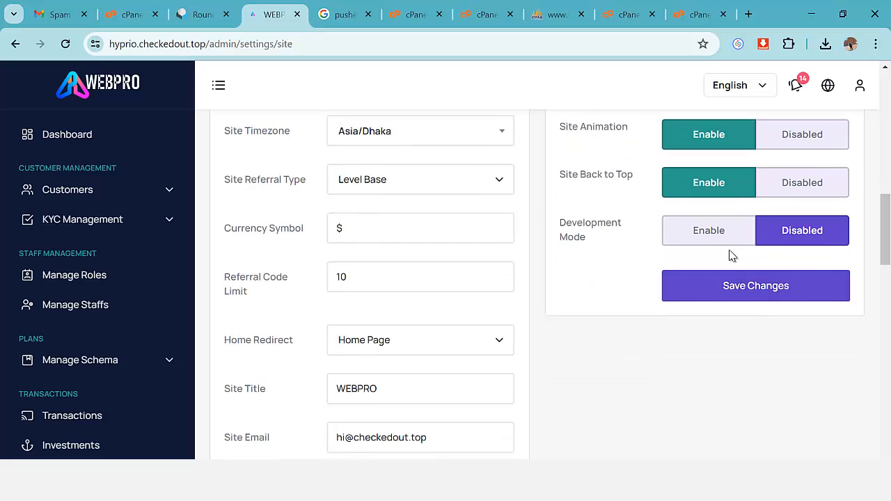
scroll(550, 259, "down", 9)
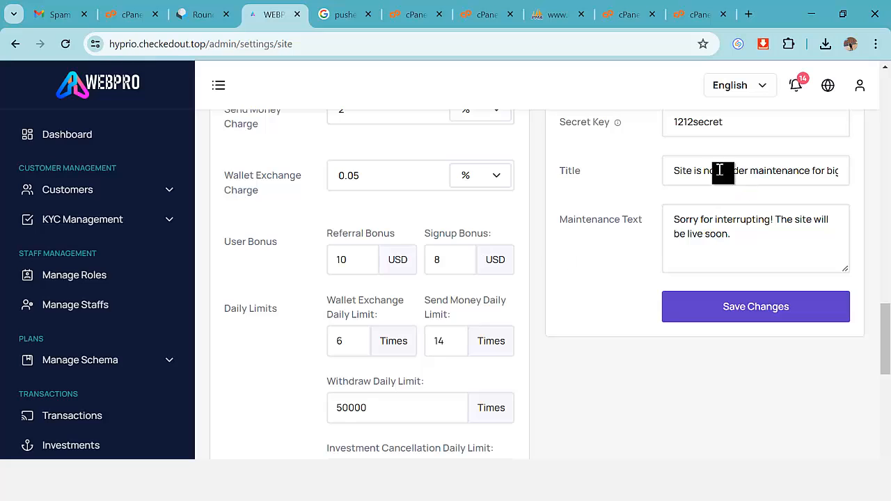
scroll(682, 213, "down", 7)
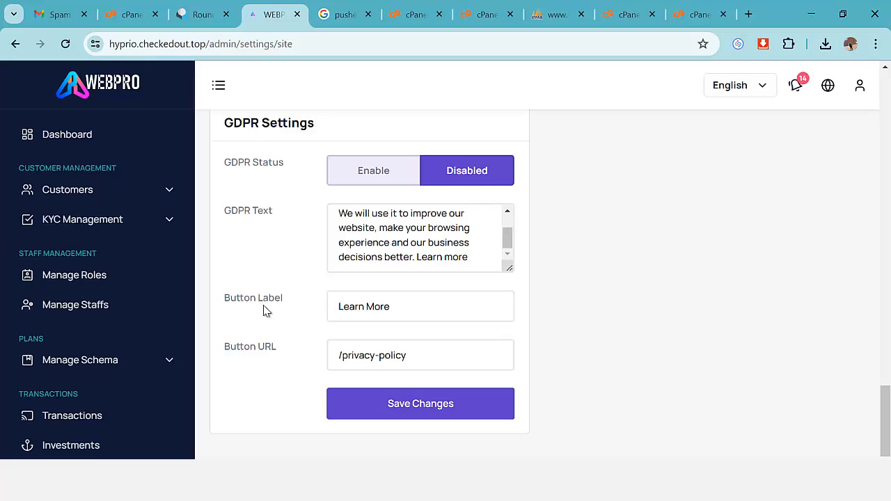
scroll(140, 312, "down", 4)
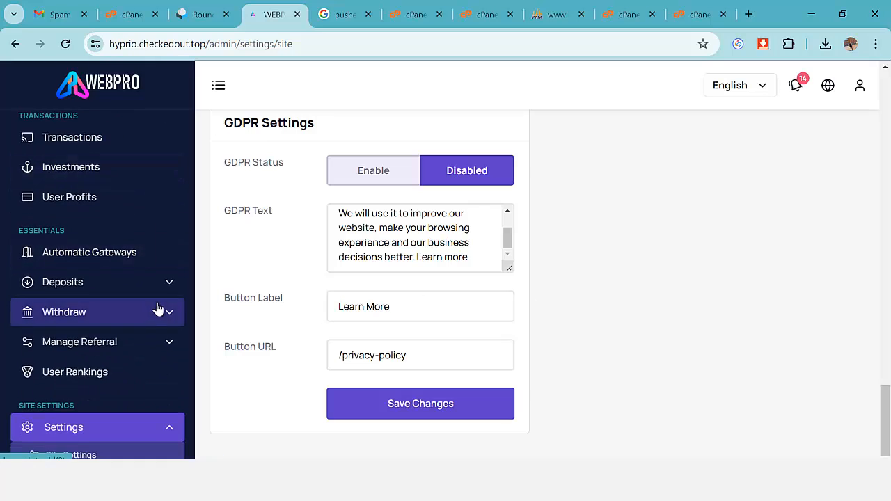
scroll(157, 309, "down", 4)
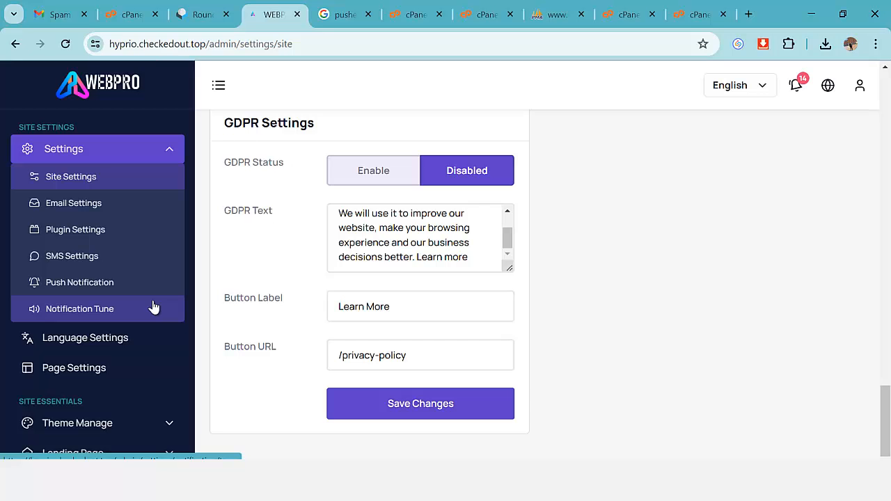
scroll(154, 308, "down", 1)
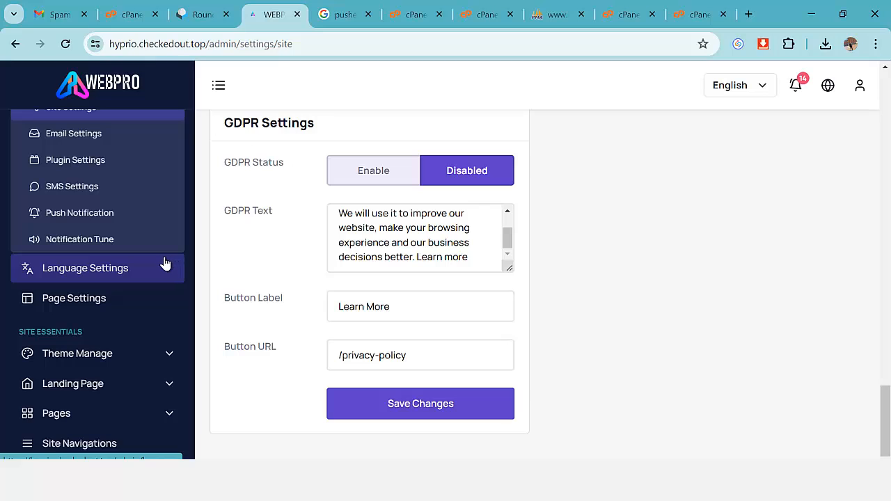
Open SMS Settings, view the Nexmo configuration without saving, and see Twilio listed below.
left_click(78, 188)
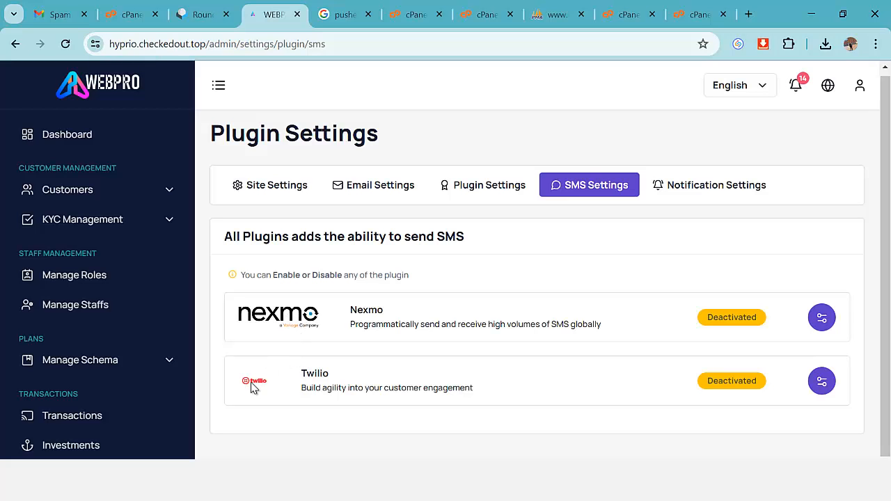
left_click(811, 321)
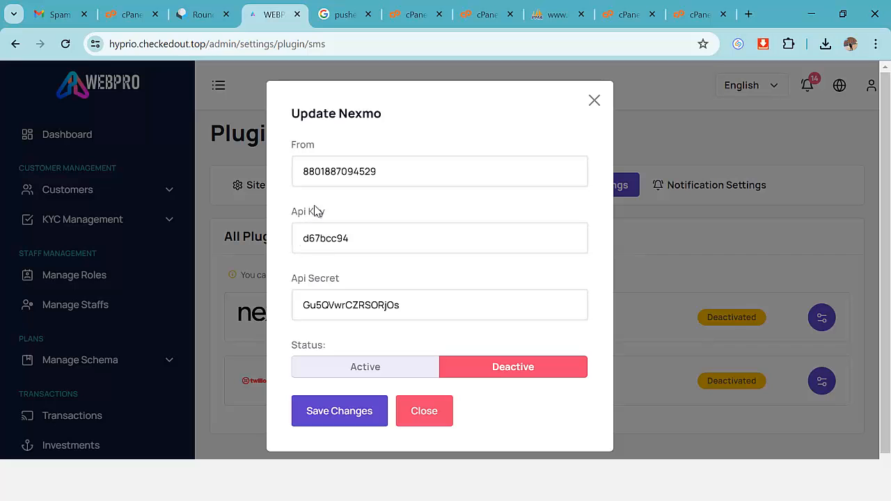
left_click(594, 102)
scroll(66, 307, "down", 5)
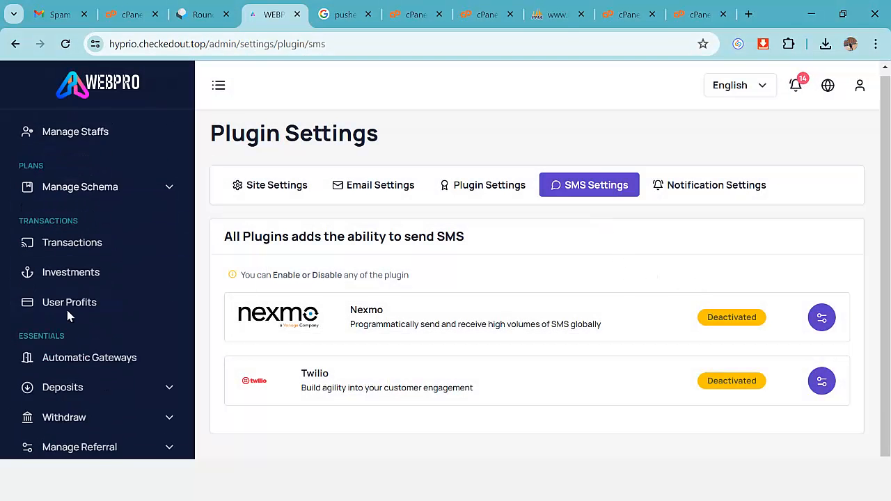
scroll(149, 320, "down", 3)
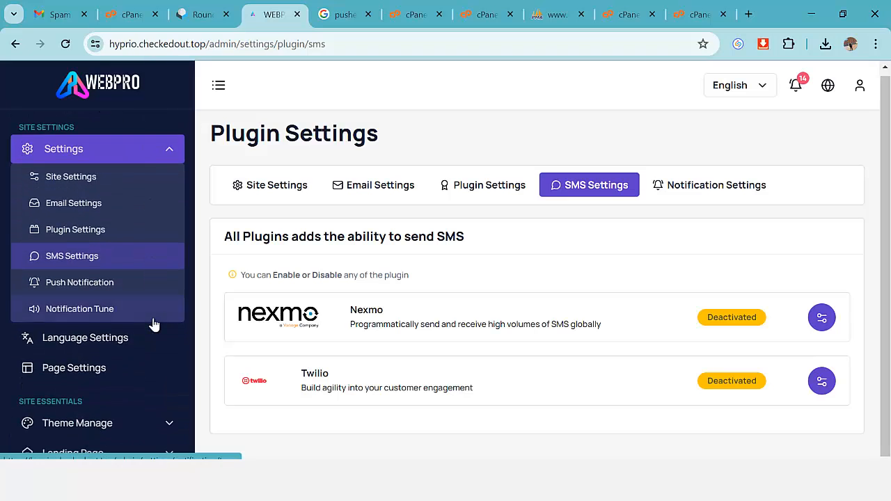
scroll(139, 333, "down", 2)
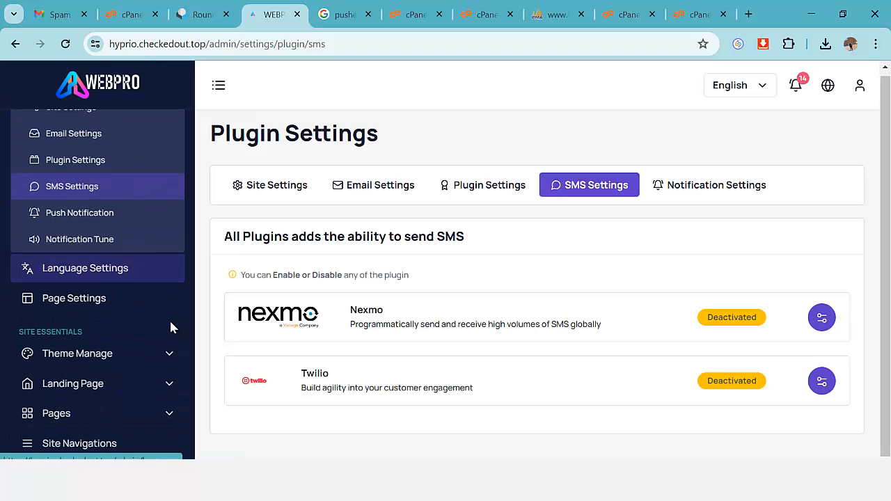
Open the third-party Plugin Settings page and scroll through the system plugins.
left_click(103, 162)
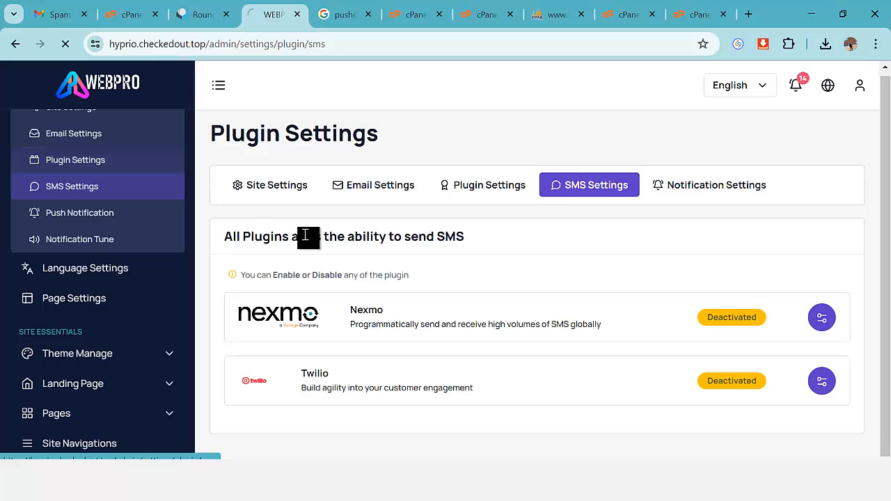
scroll(523, 307, "down", 2)
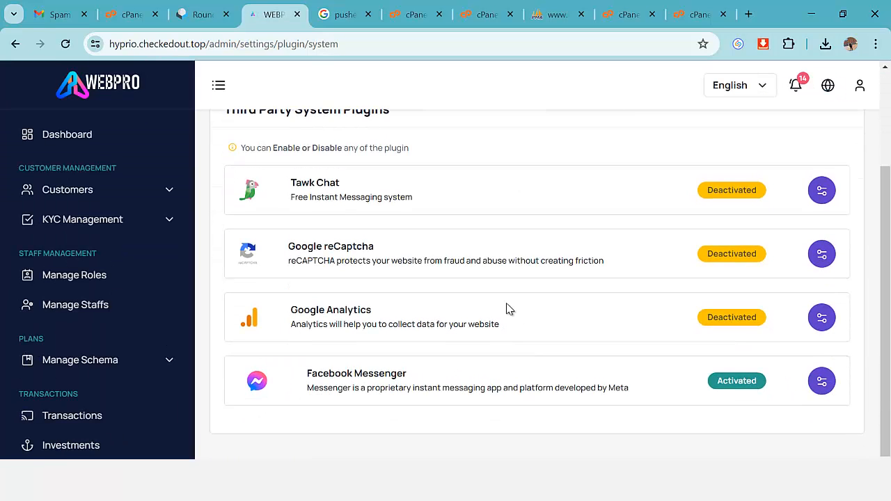
scroll(507, 308, "up", 1)
scroll(369, 268, "down", 1)
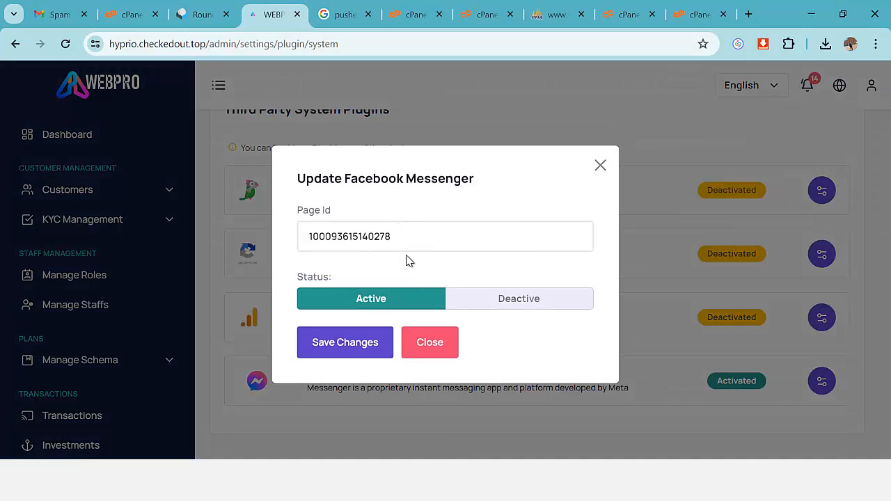
Check the Facebook Messenger Page Id in its configuration, then close it.
left_click_drag(407, 237, 285, 255)
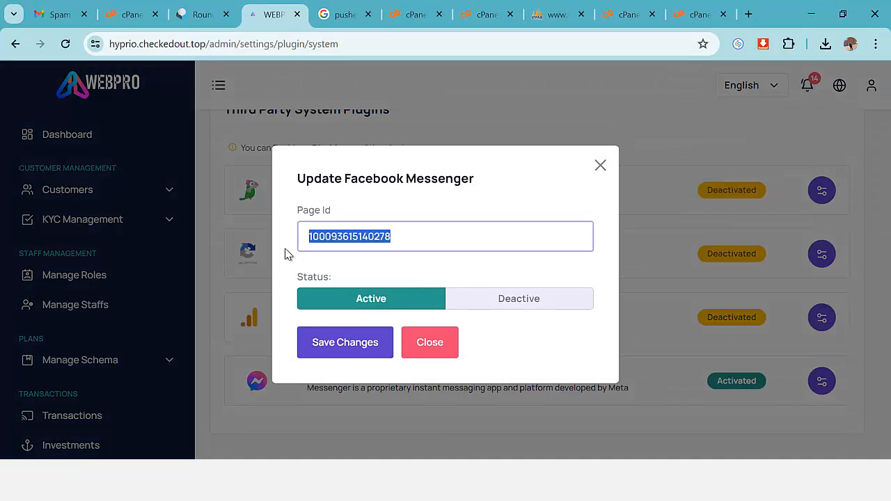
left_click(600, 167)
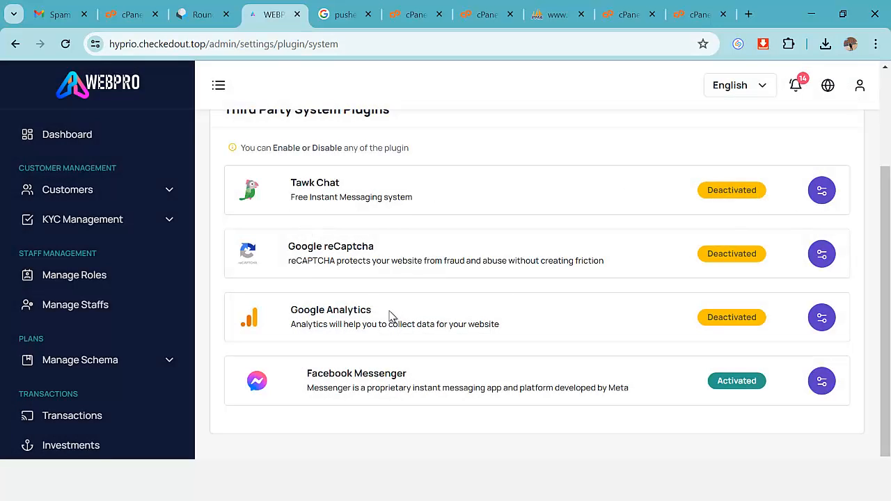
scroll(90, 362, "down", 8)
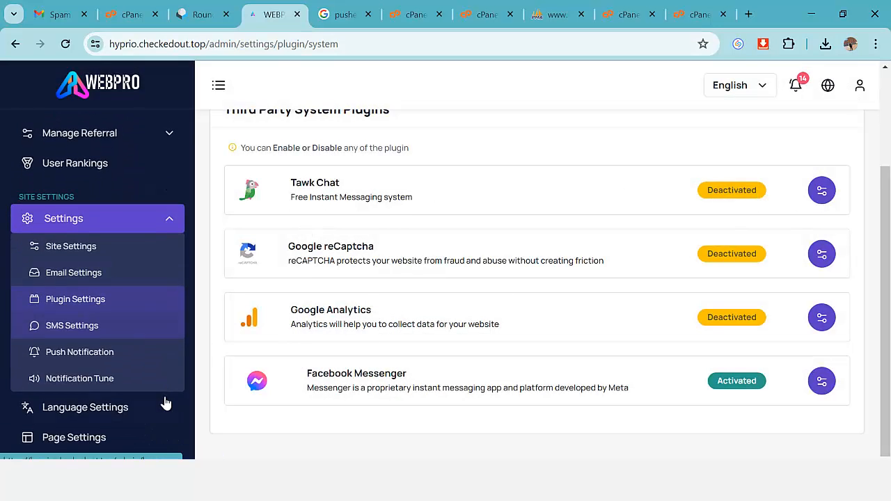
scroll(165, 404, "down", 5)
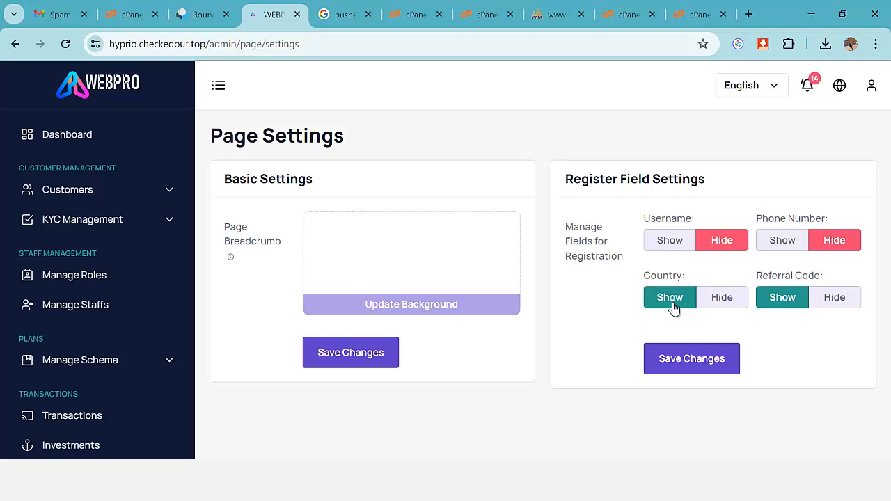
Set Referral Code to Hide and save, then set it back to Show and save.
left_click(835, 297)
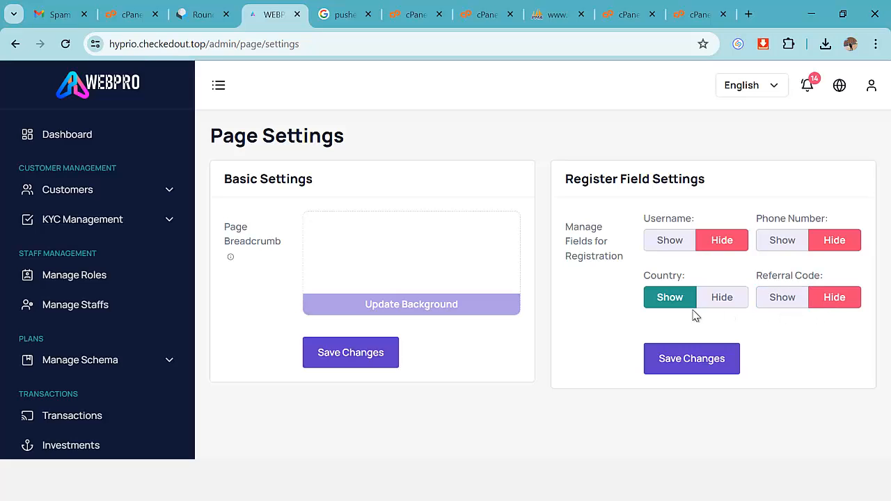
left_click(707, 363)
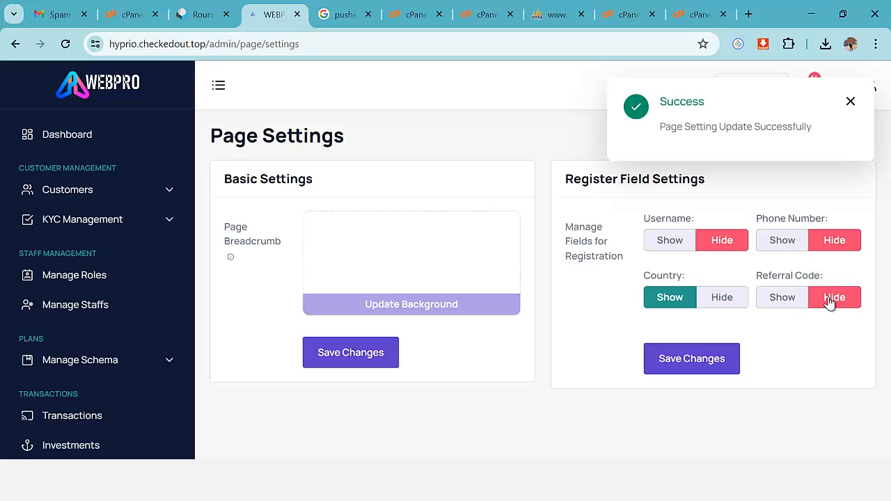
left_click(776, 300)
left_click(711, 368)
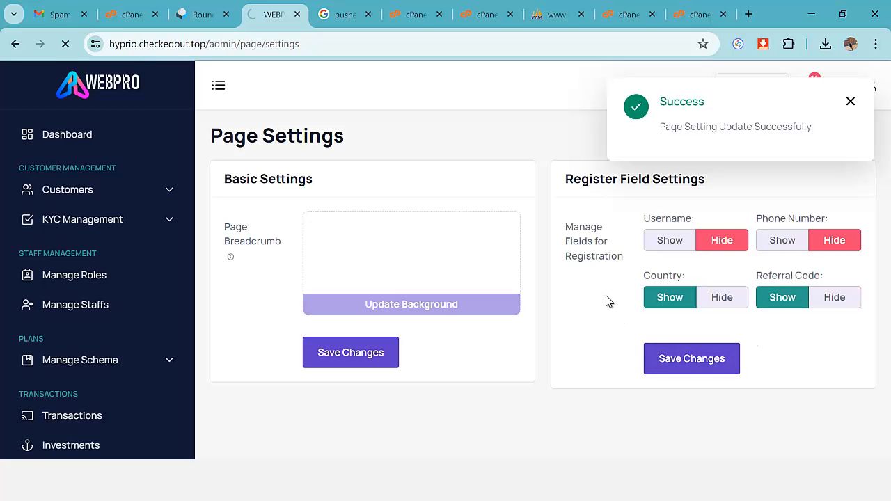
Set Username and Phone Number to Show on registration and save the field settings.
left_click(671, 241)
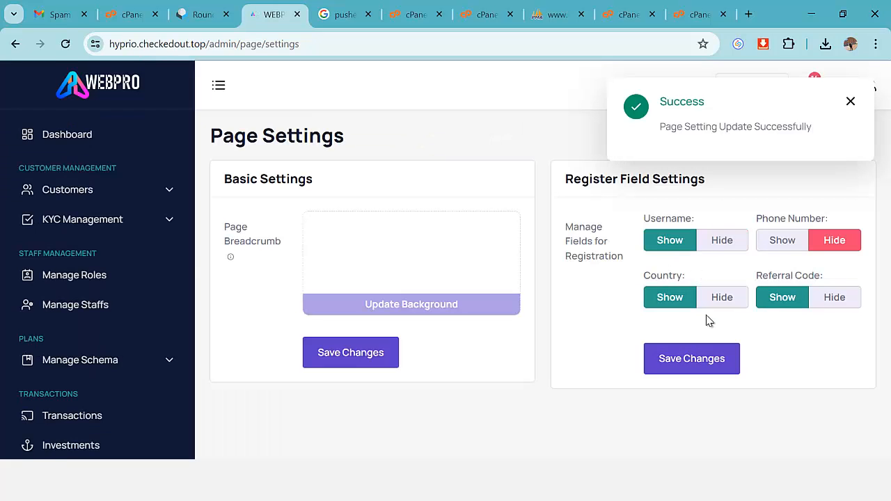
left_click(782, 241)
left_click(692, 361)
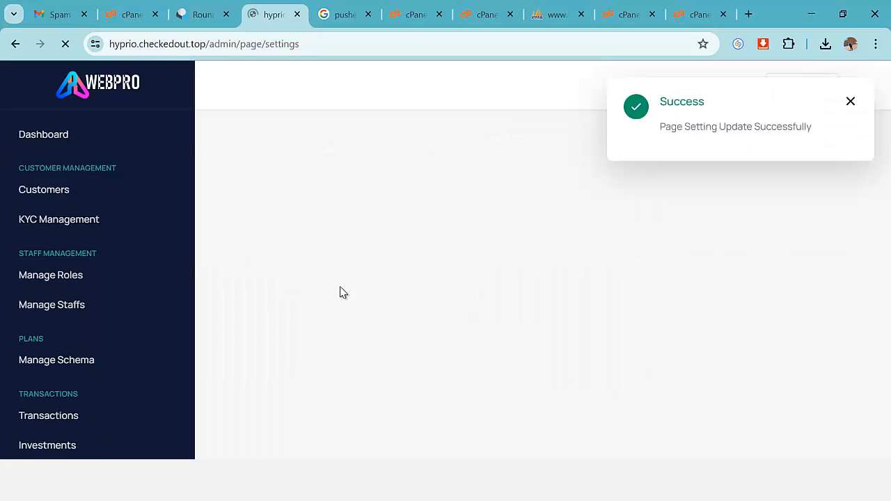
left_click(851, 103)
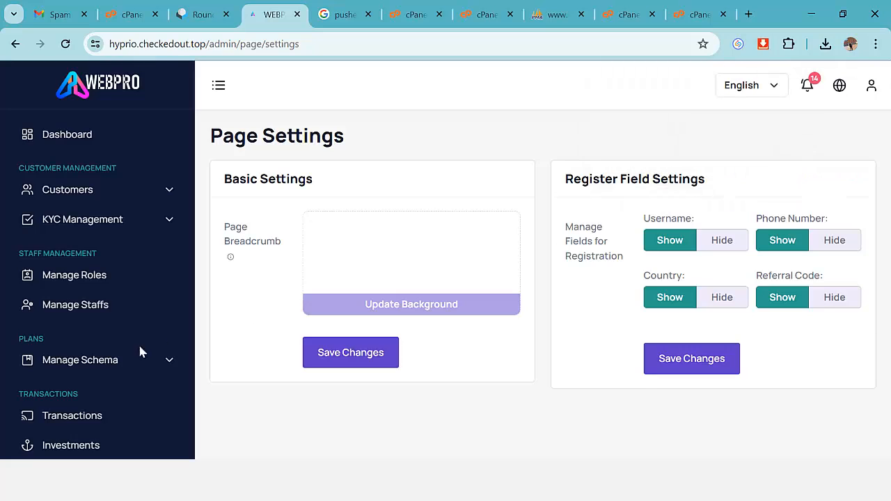
Expand the theme management options in the sidebar.
scroll(122, 369, "down", 7)
scroll(121, 376, "down", 1)
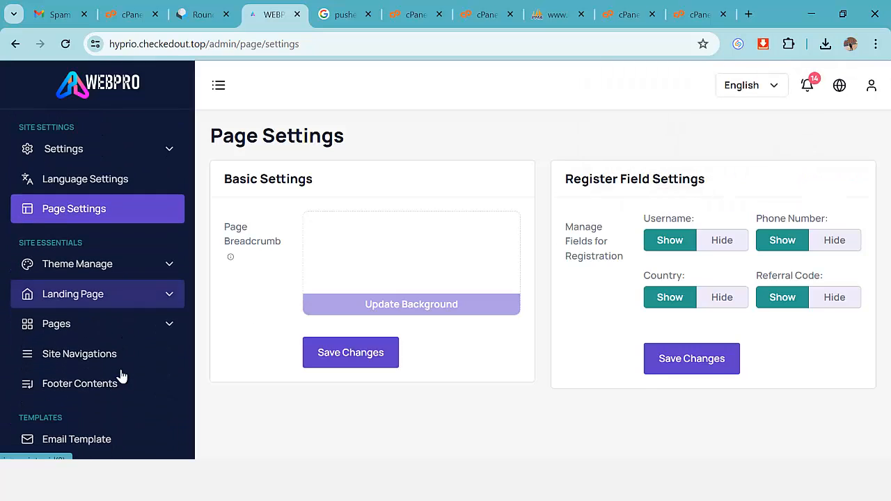
left_click(87, 269)
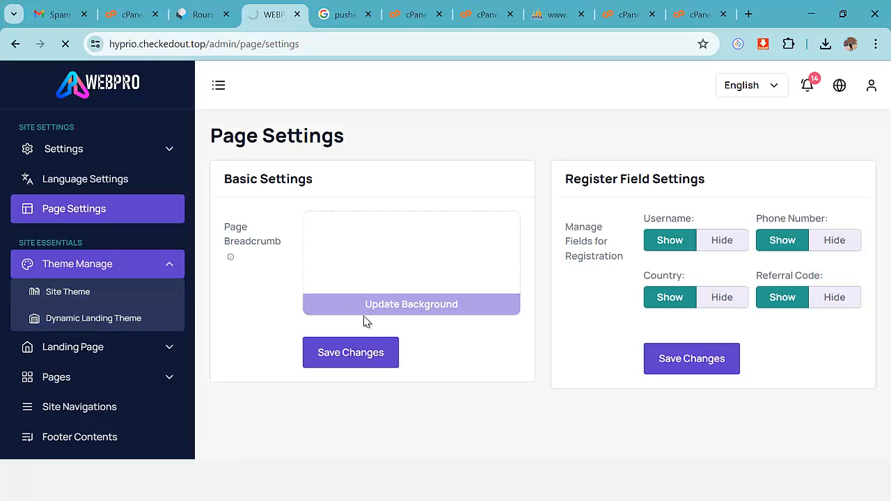
Review the site themes and switch to the Site Dynamic Landing Theme upload page.
scroll(390, 316, "down", 5)
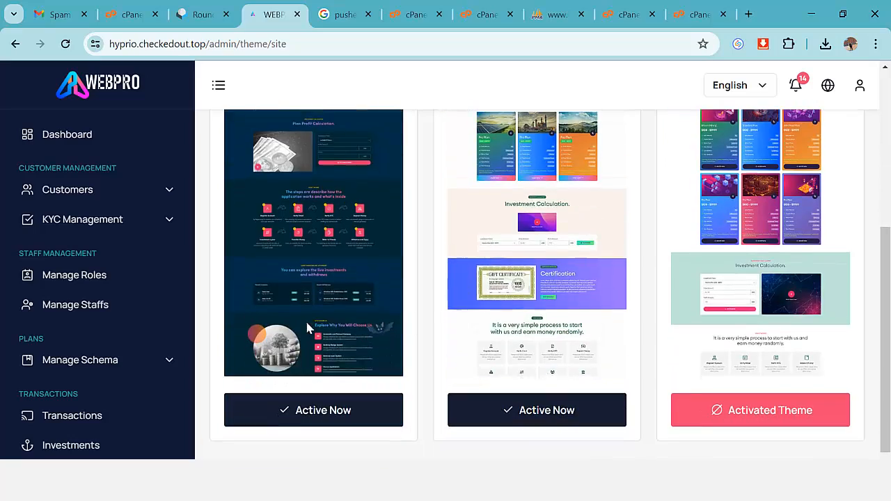
scroll(332, 327, "up", 5)
scroll(333, 323, "down", 5)
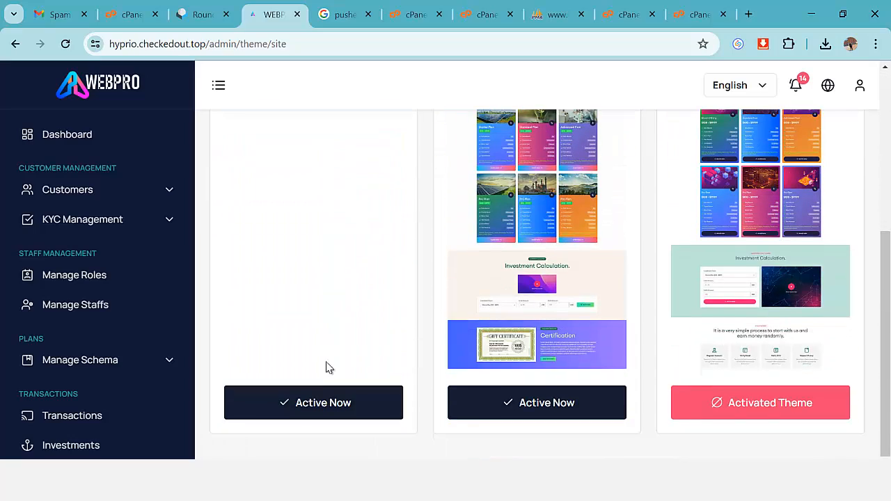
scroll(332, 400, "up", 5)
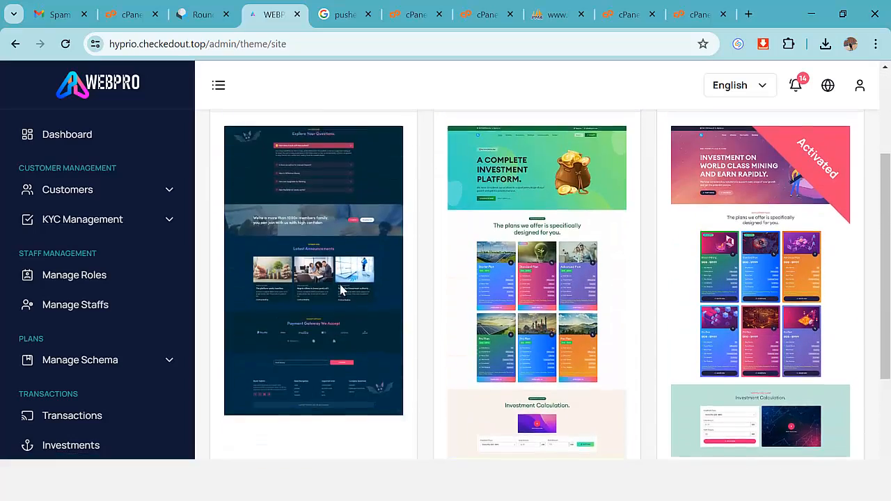
scroll(745, 350, "down", 5)
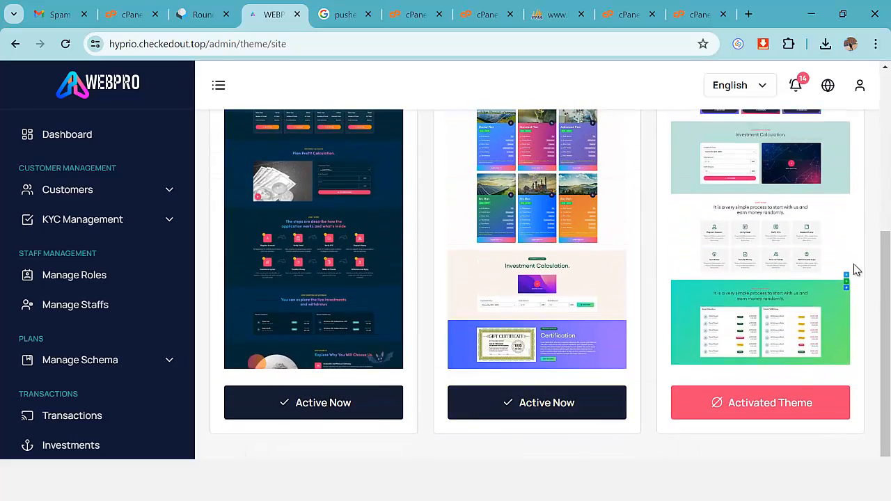
scroll(657, 213, "up", 10)
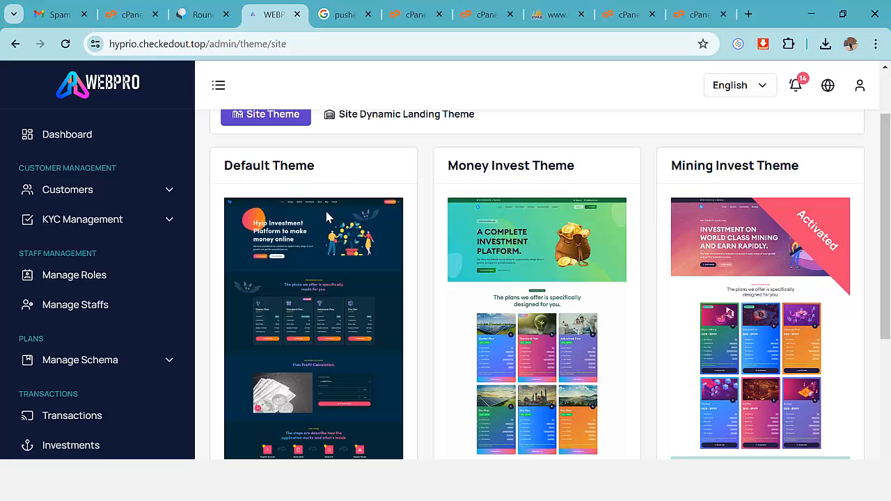
left_click(394, 198)
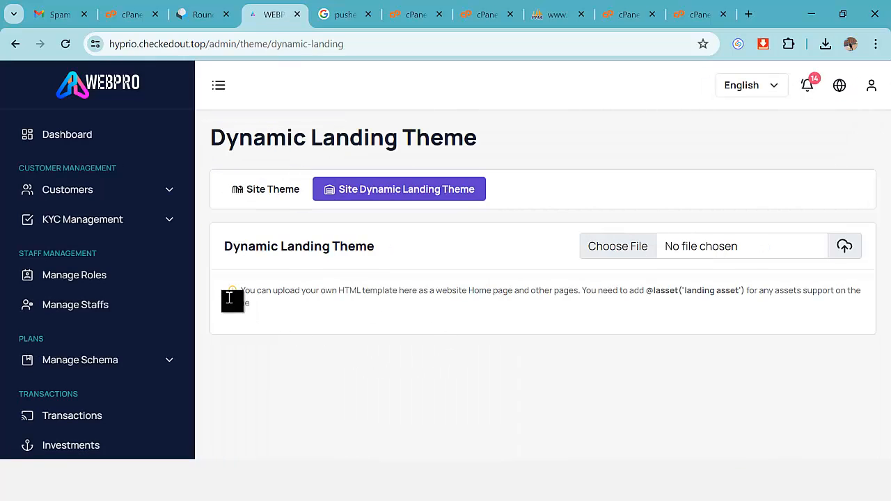
Expand Landing Page in the sidebar and open the Hero Section settings.
scroll(137, 344, "down", 8)
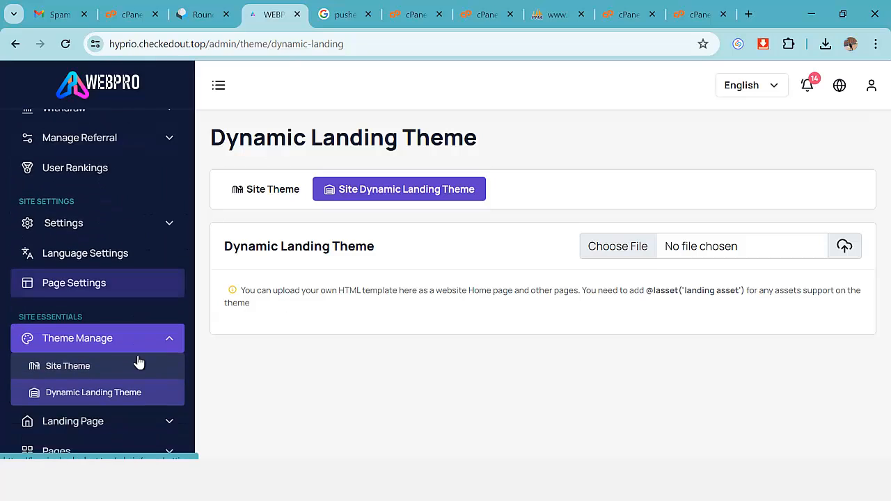
scroll(140, 362, "down", 2)
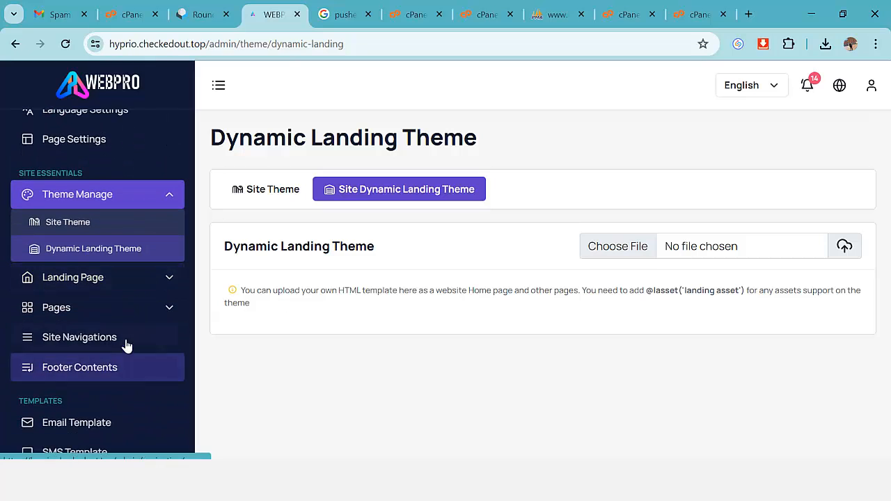
left_click(103, 282)
left_click(82, 254)
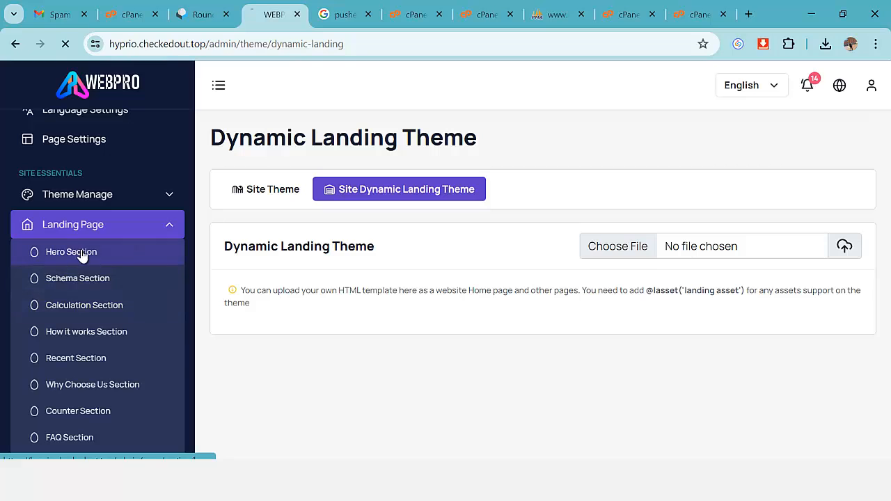
Scroll through the Hero Section settings form.
scroll(424, 310, "down", 2)
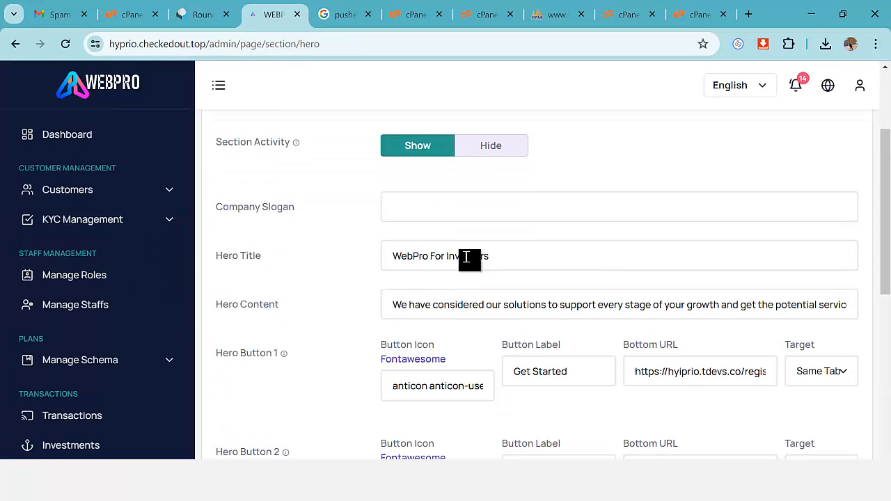
scroll(550, 351, "down", 3)
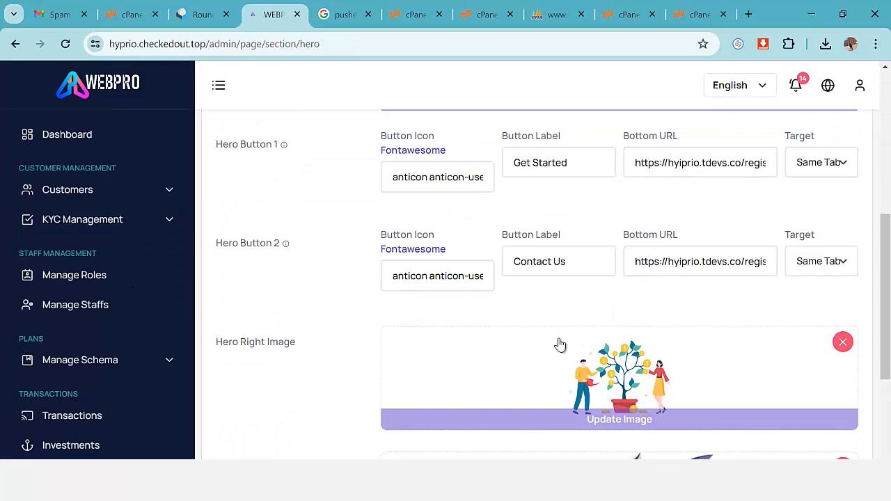
scroll(560, 344, "down", 3)
scroll(571, 353, "up", 1)
scroll(593, 318, "down", 1)
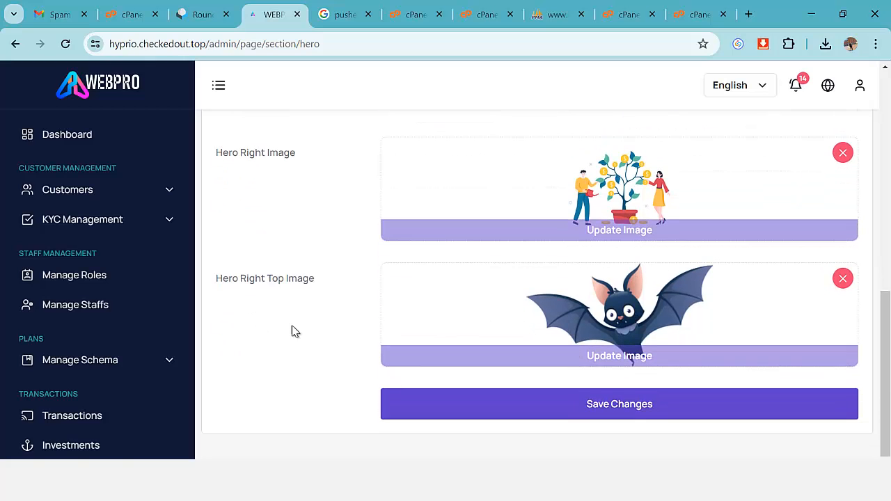
scroll(132, 338, "down", 8)
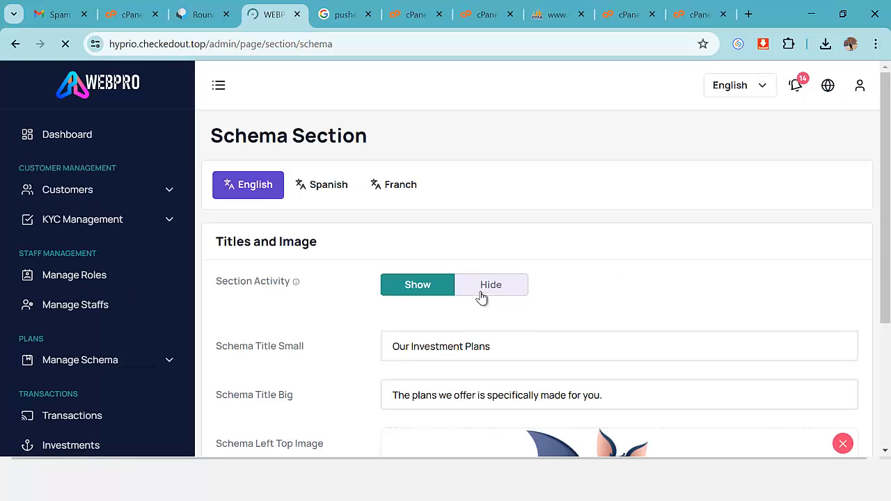
scroll(487, 299, "down", 2)
Review the Schema Section's small and big title fields and its image.
left_click(465, 208)
left_click(468, 265)
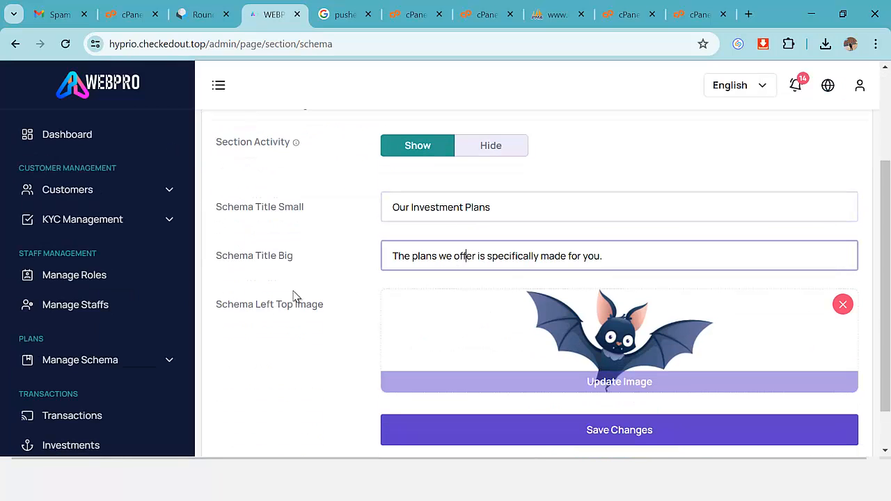
scroll(125, 342, "down", 8)
scroll(111, 341, "down", 4)
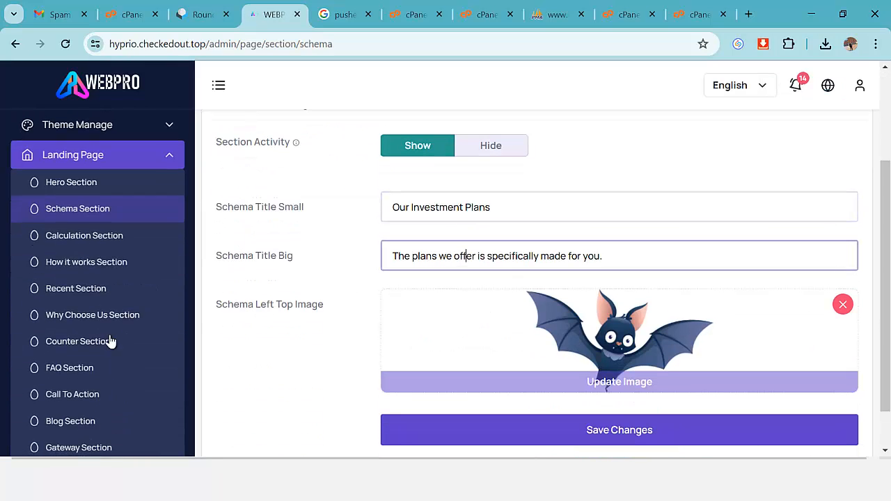
scroll(82, 334, "down", 1)
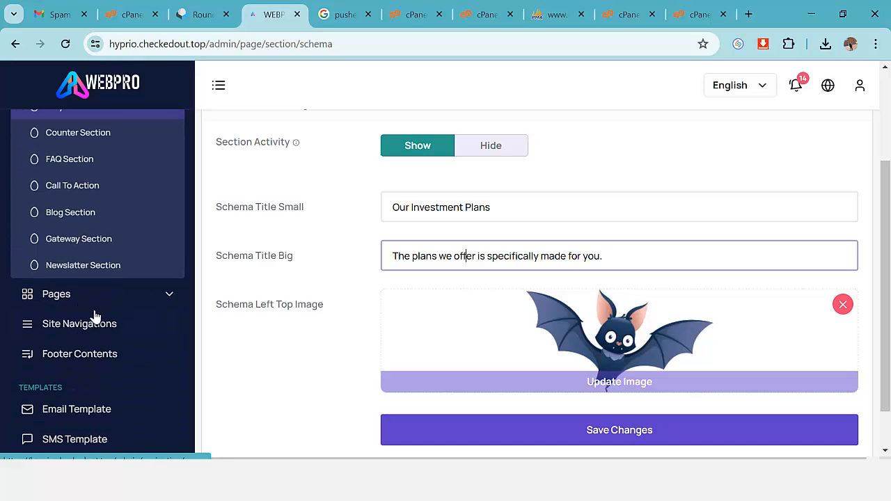
Expand the site pages list in the sidebar.
left_click(77, 301)
scroll(84, 309, "down", 1)
scroll(83, 309, "down", 1)
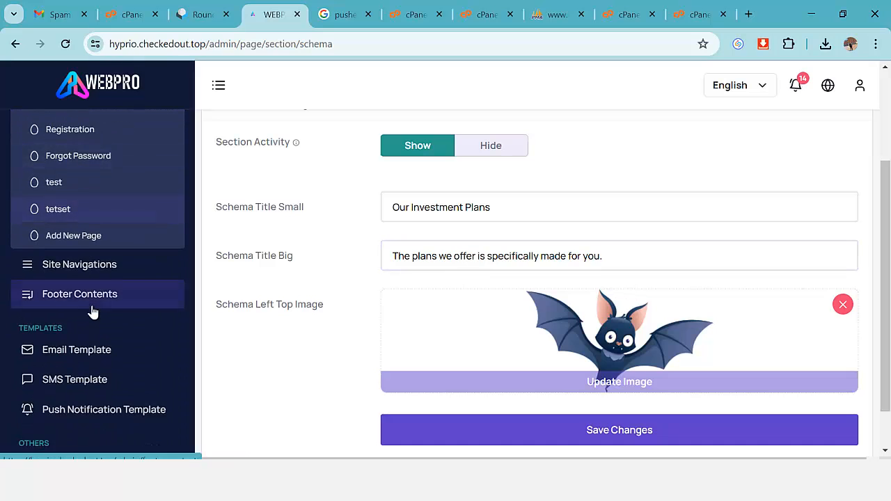
scroll(91, 312, "up", 4)
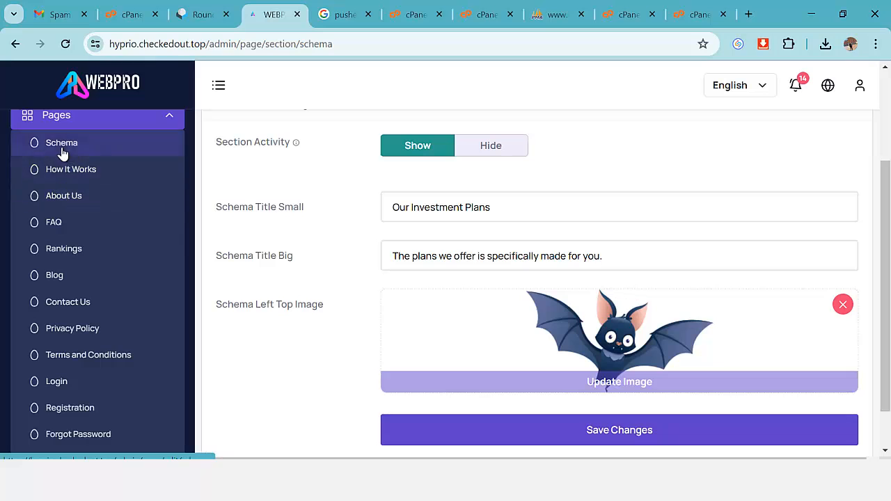
scroll(83, 274, "down", 4)
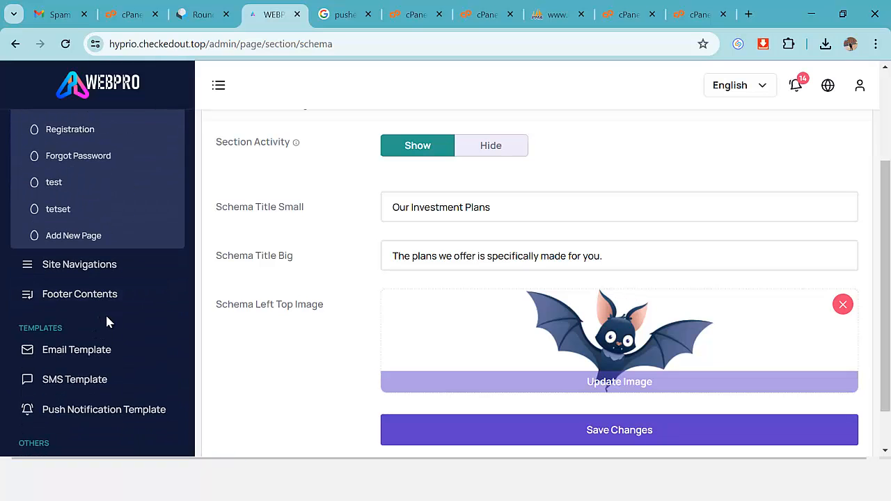
left_click(88, 301)
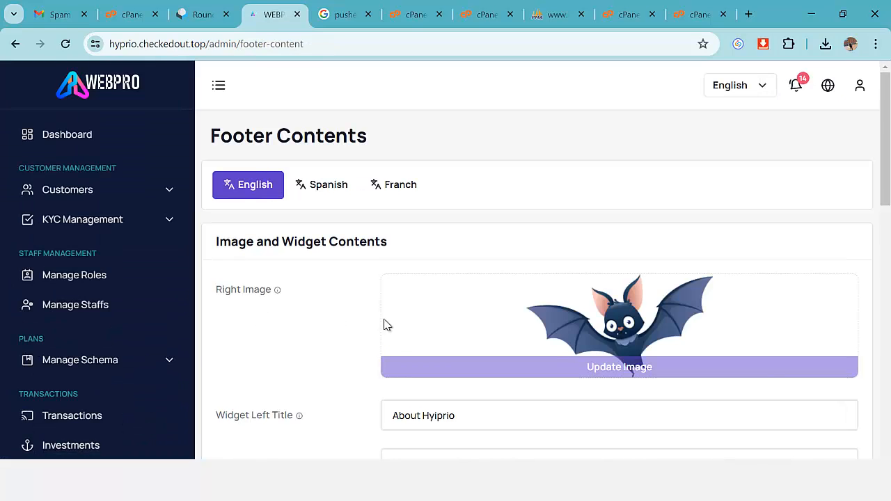
scroll(404, 325, "down", 3)
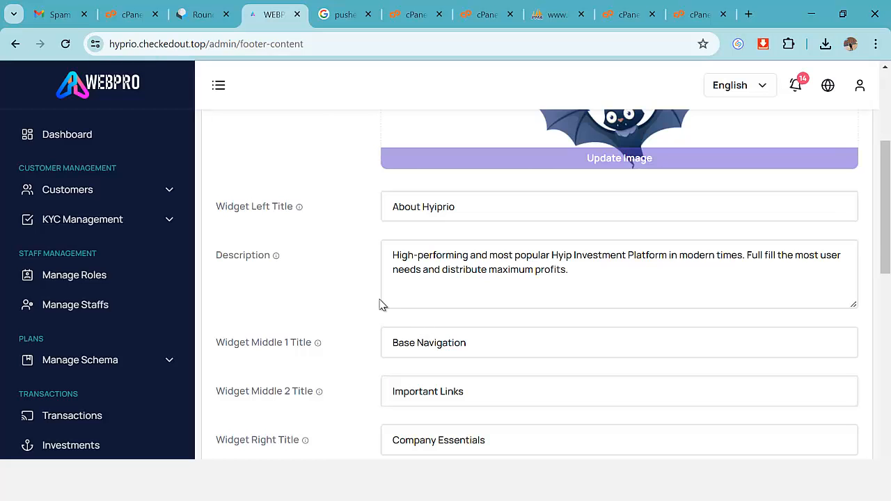
scroll(382, 305, "up", 1)
scroll(395, 322, "down", 4)
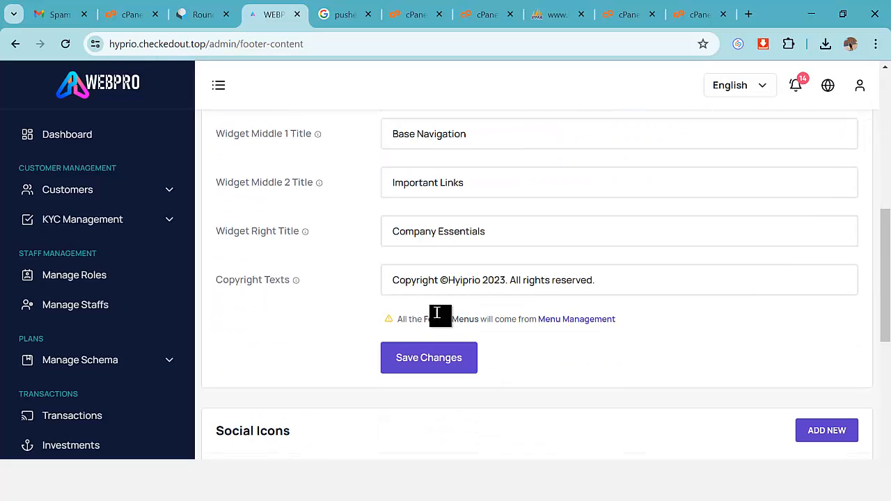
left_click_drag(483, 282, 451, 283)
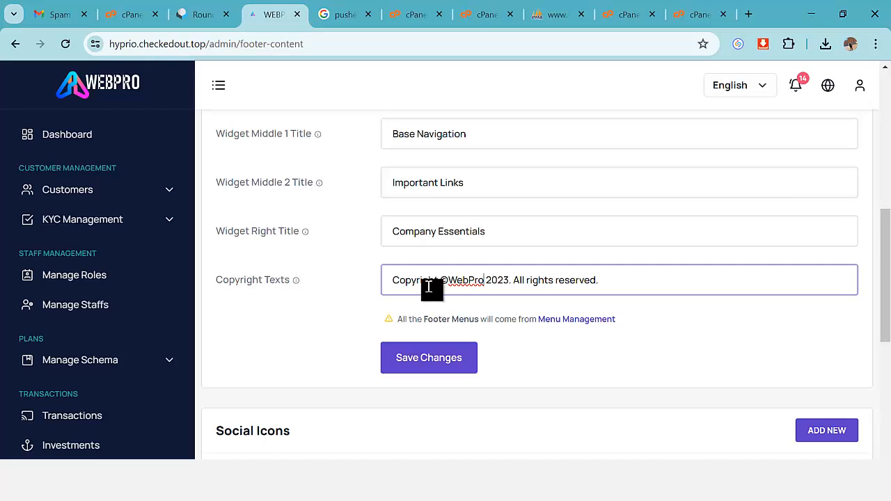
left_click(480, 240)
scroll(483, 229, "up", 3)
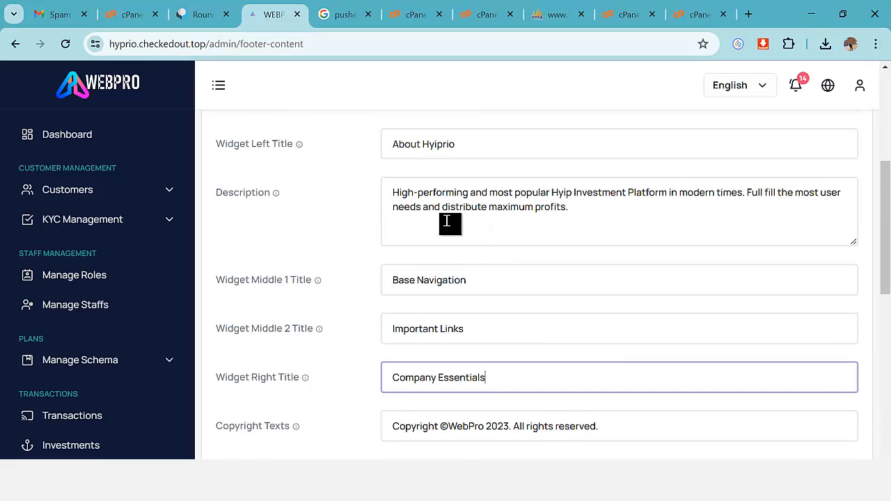
scroll(477, 306, "up", 2)
left_click(462, 349)
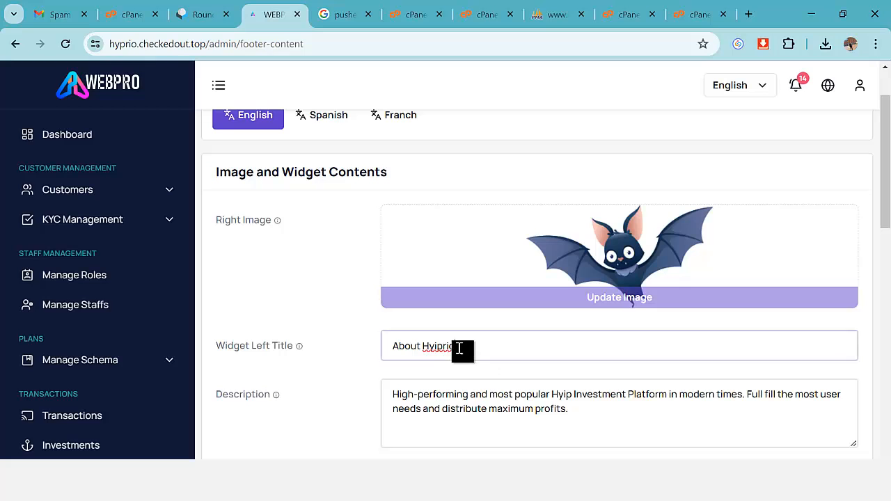
double_click(439, 344)
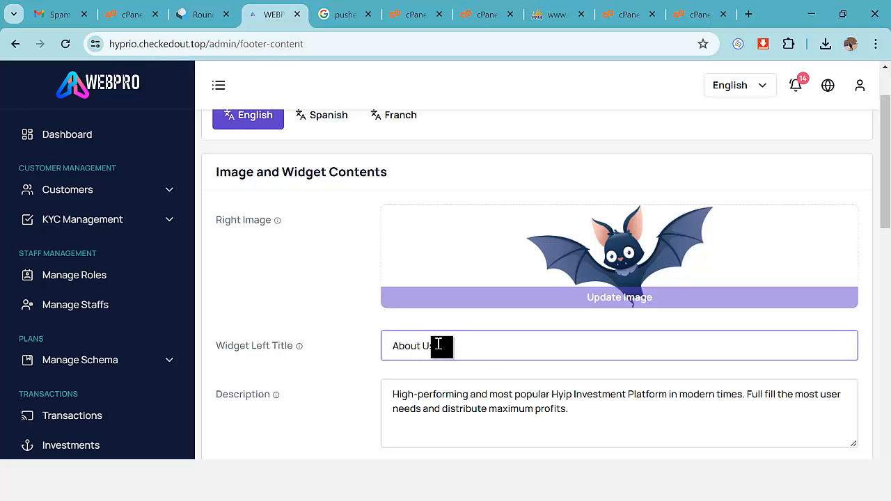
scroll(396, 310, "up", 1)
scroll(484, 311, "down", 10)
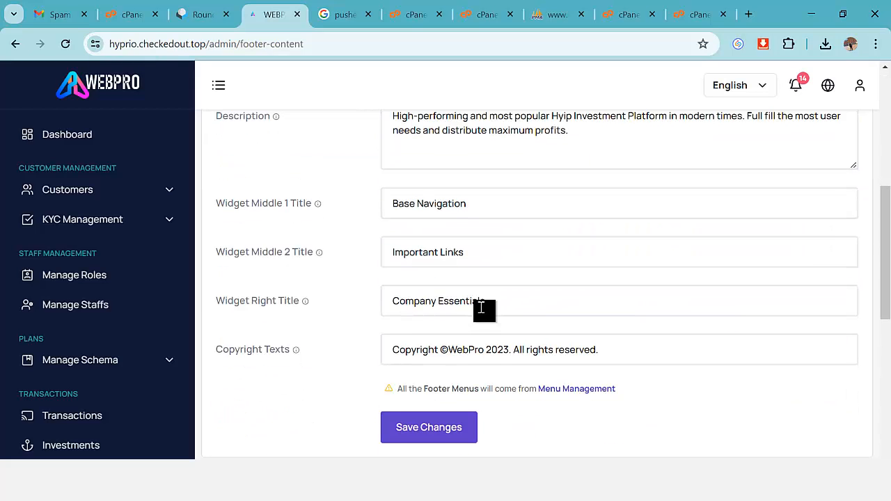
scroll(484, 315, "up", 1)
scroll(484, 315, "up", 1)
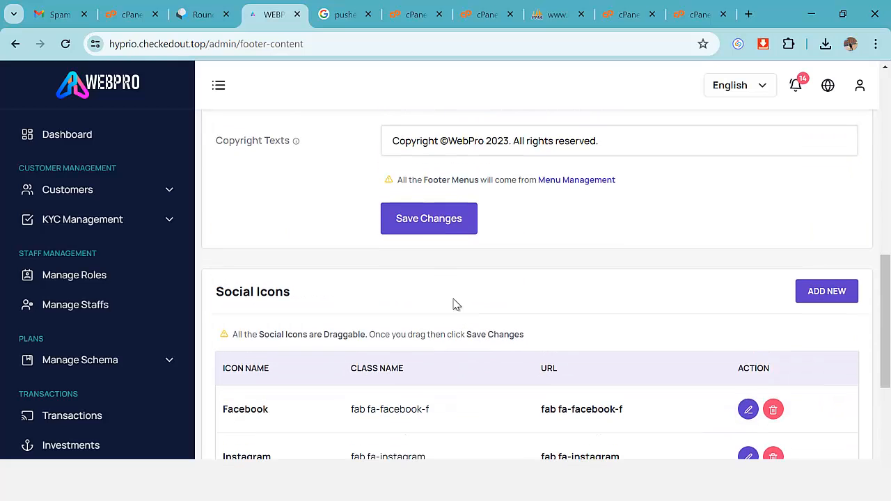
left_click(437, 221)
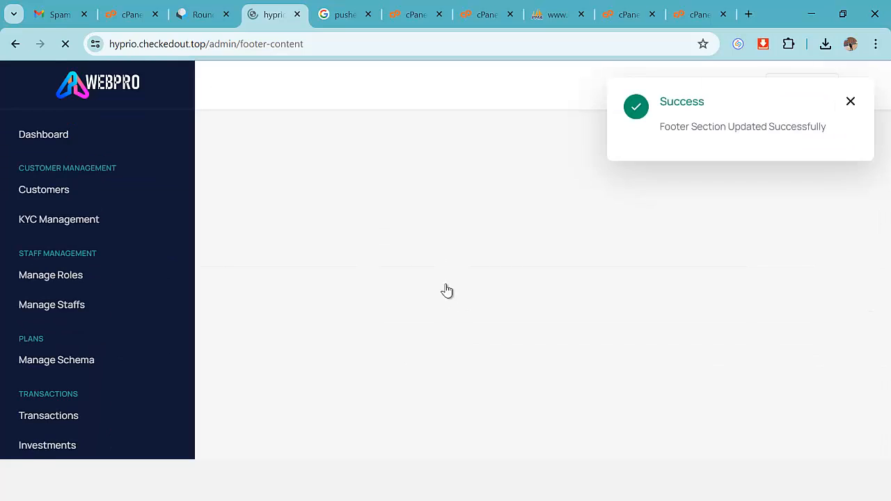
scroll(495, 328, "down", 8)
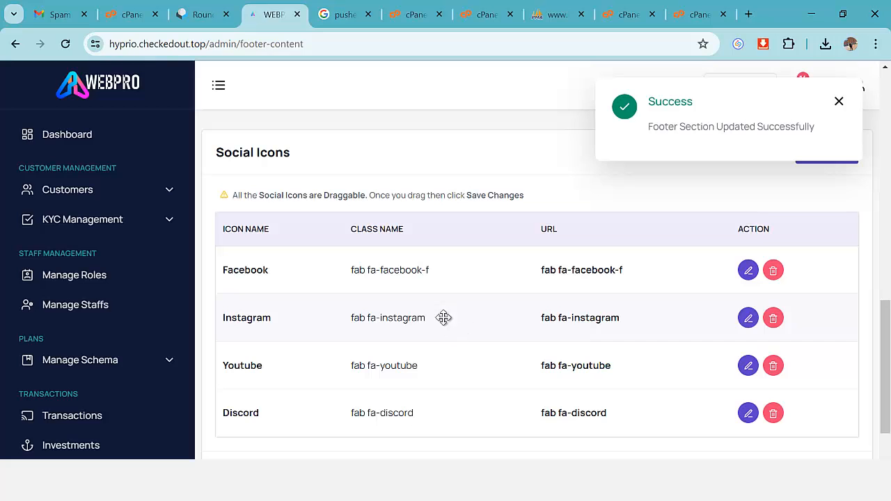
left_click(746, 273)
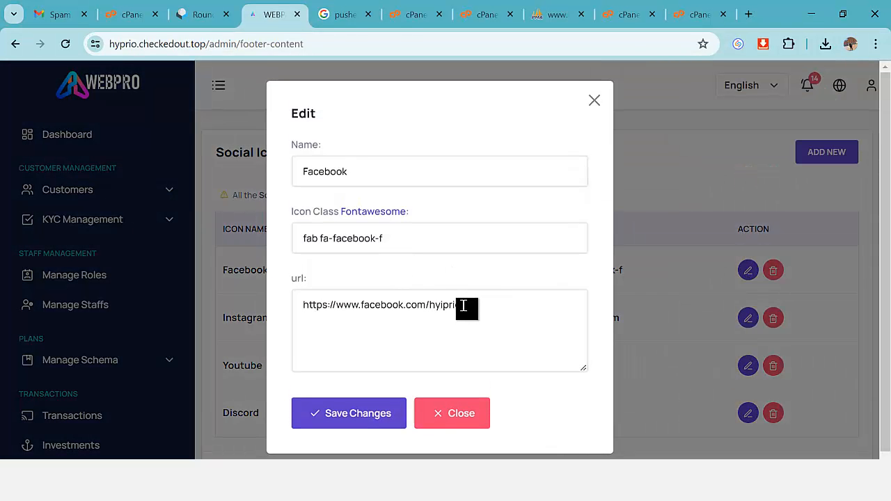
left_click_drag(464, 305, 347, 317)
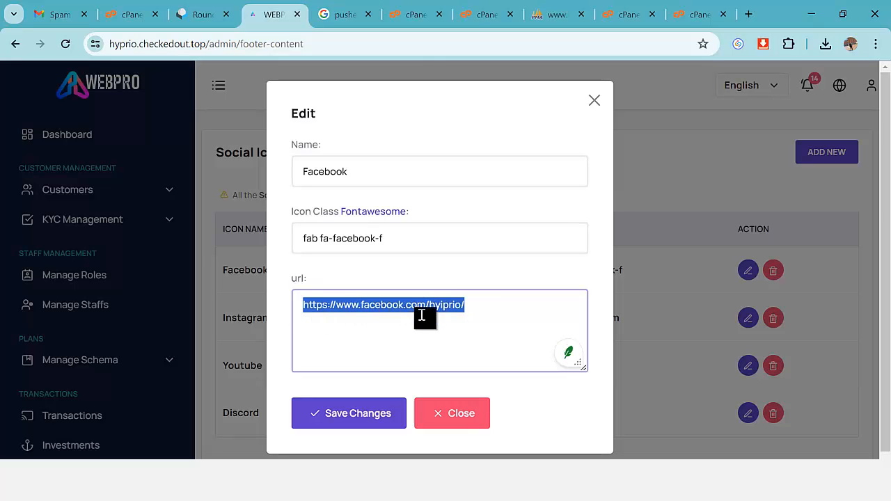
left_click(595, 102)
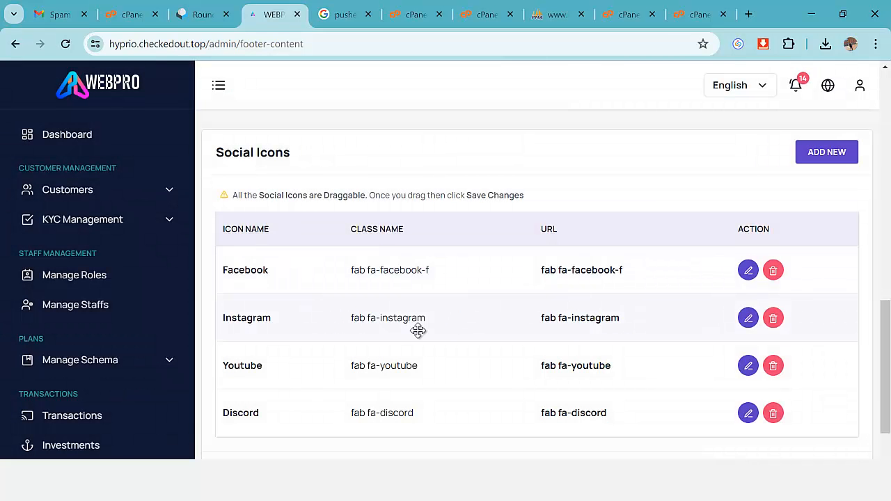
scroll(269, 267, "down", 1)
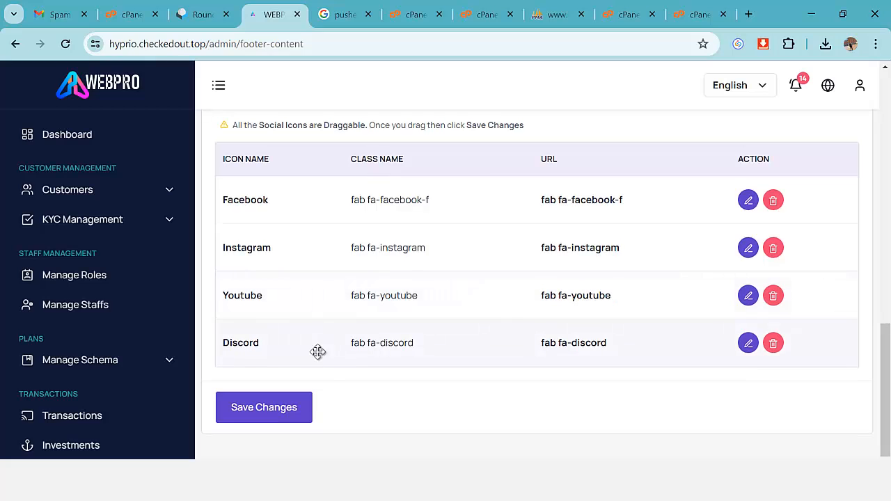
scroll(241, 364, "up", 4)
scroll(132, 355, "down", 4)
scroll(132, 362, "down", 6)
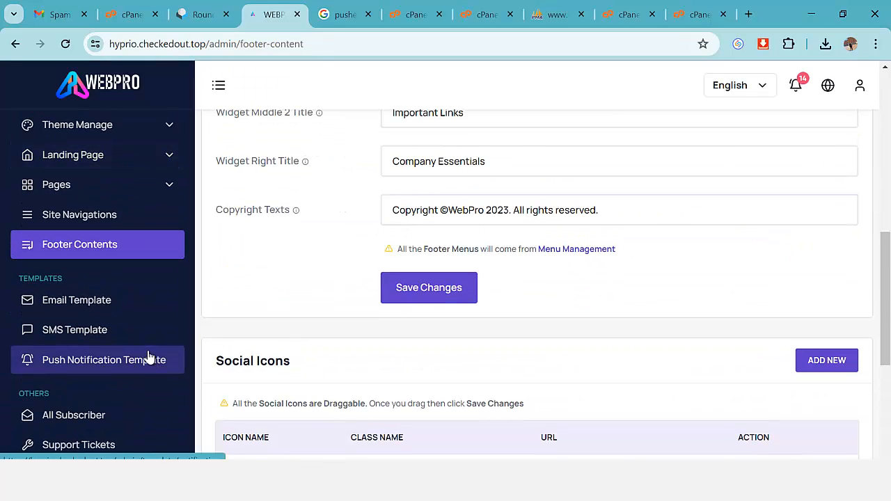
Open the Contact Mail Send template for editing from the Email Template list.
left_click(99, 307)
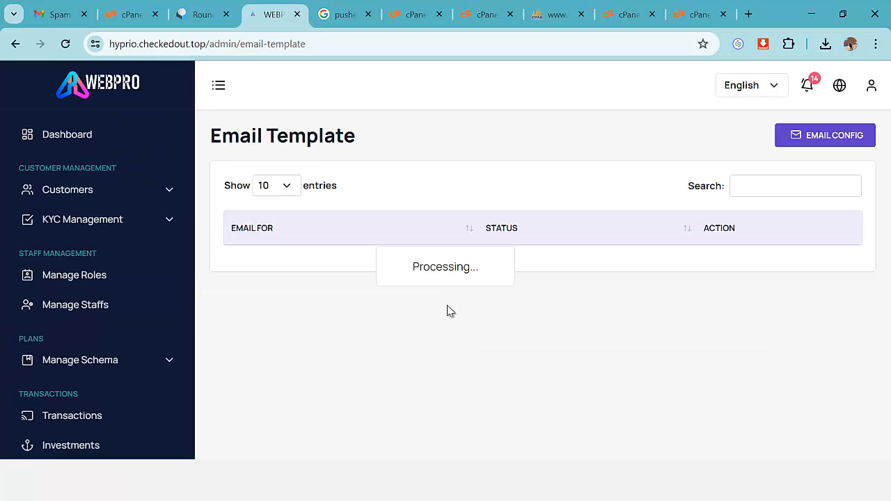
scroll(621, 314, "down", 1)
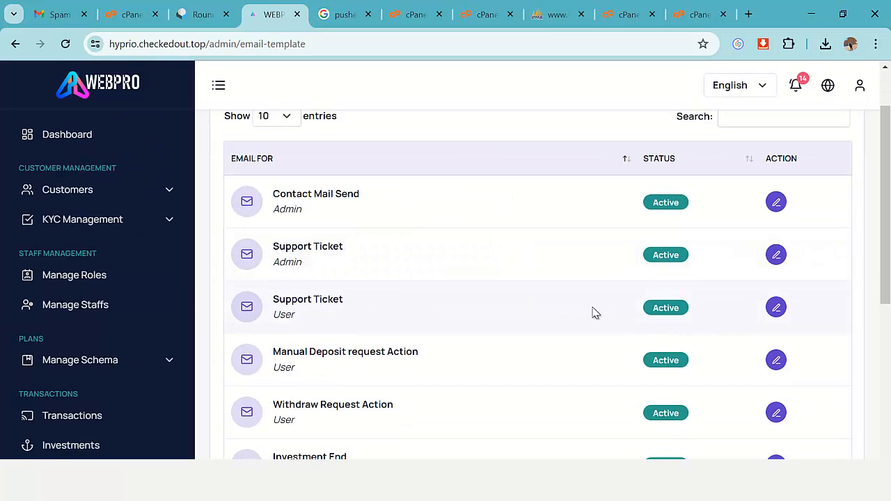
left_click(774, 204)
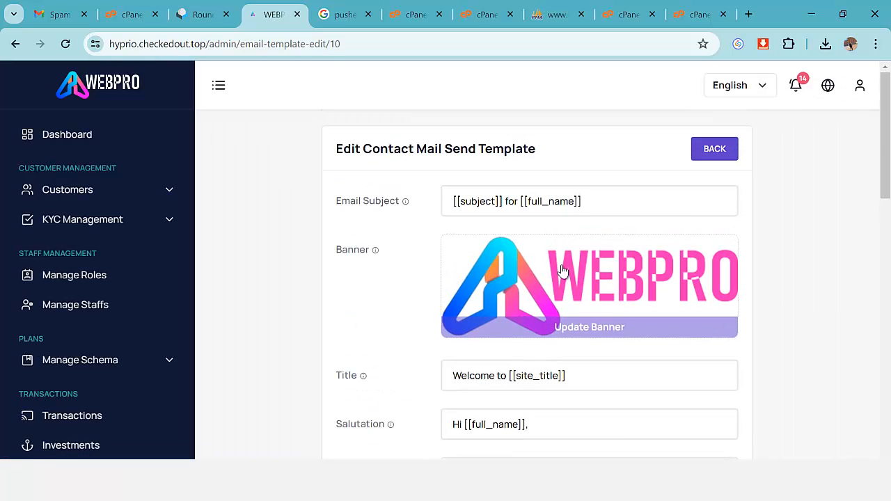
Replace 'Hyiprio' with 'Webpro' in the newsletter text and save the template.
scroll(603, 299, "down", 5)
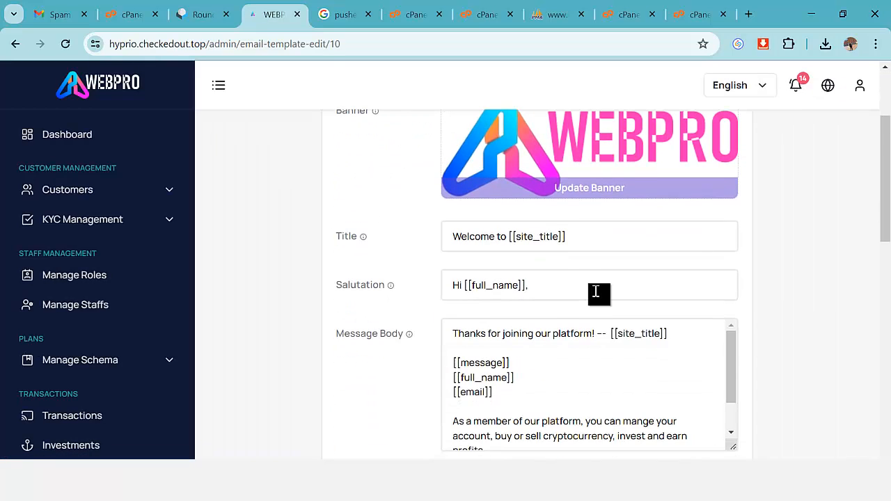
scroll(550, 278, "down", 6)
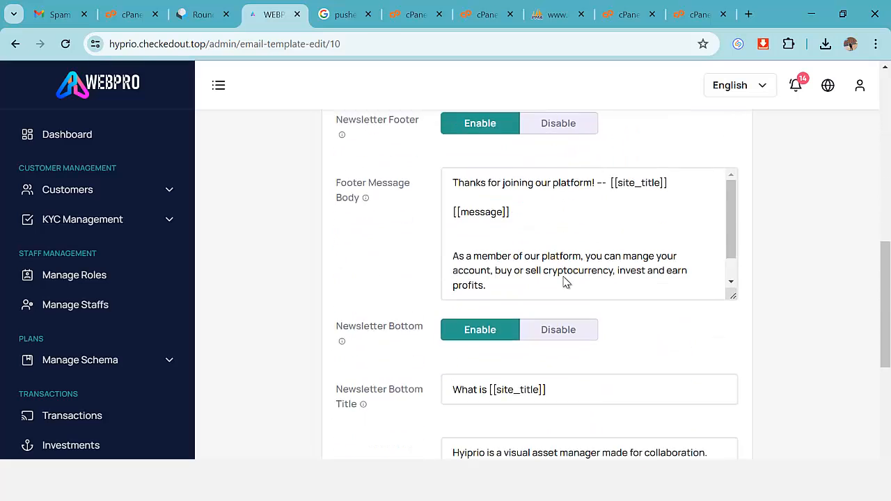
scroll(584, 278, "down", 3)
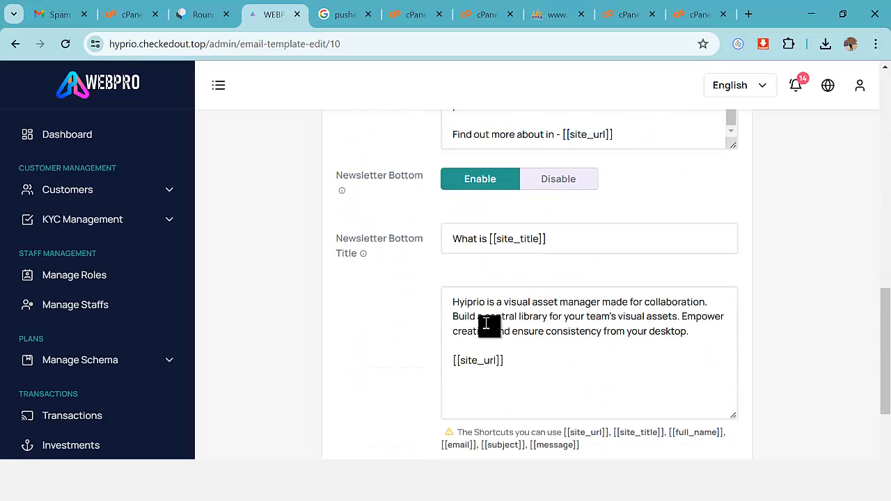
scroll(509, 306, "up", 2)
scroll(473, 313, "down", 3)
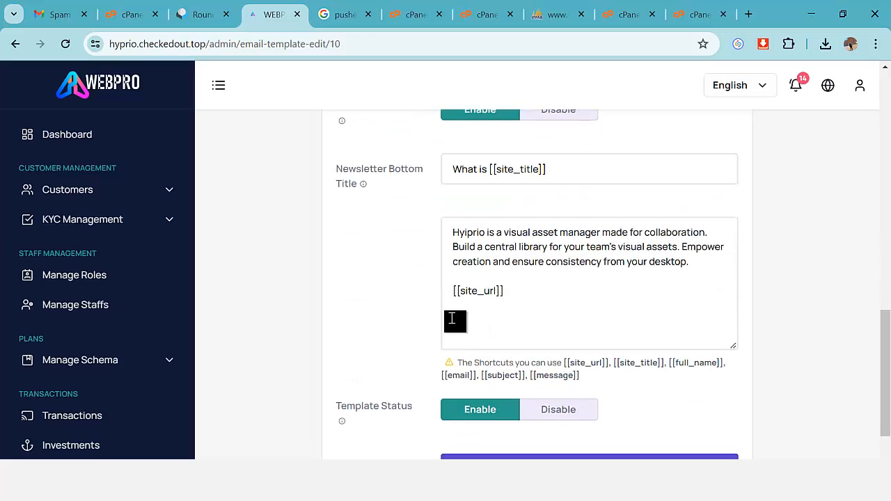
double_click(449, 235)
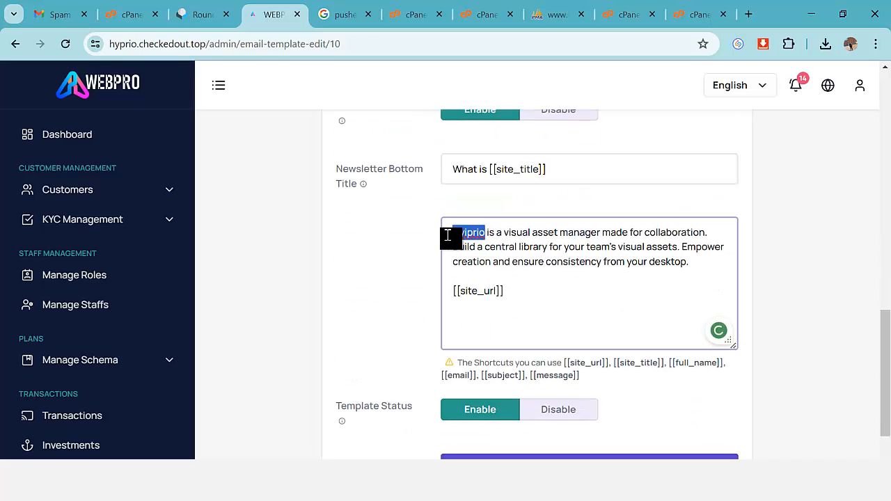
type("We")
type(" a")
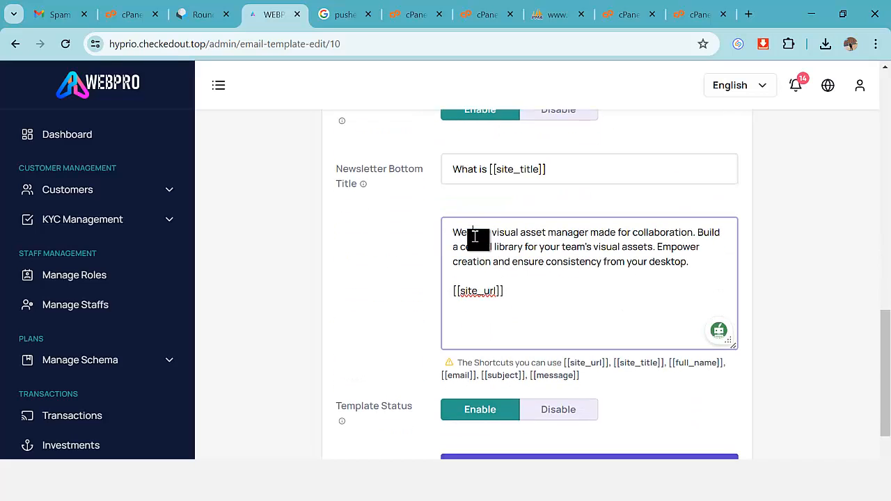
type("re")
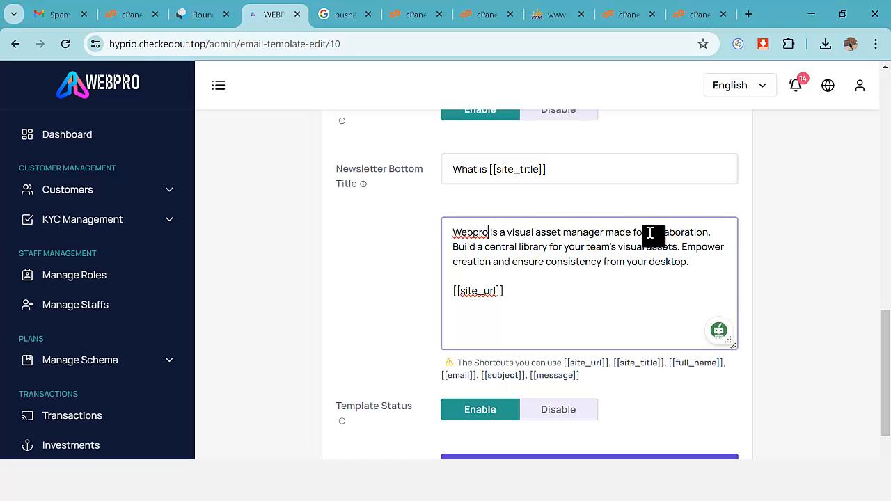
scroll(606, 275, "down", 1)
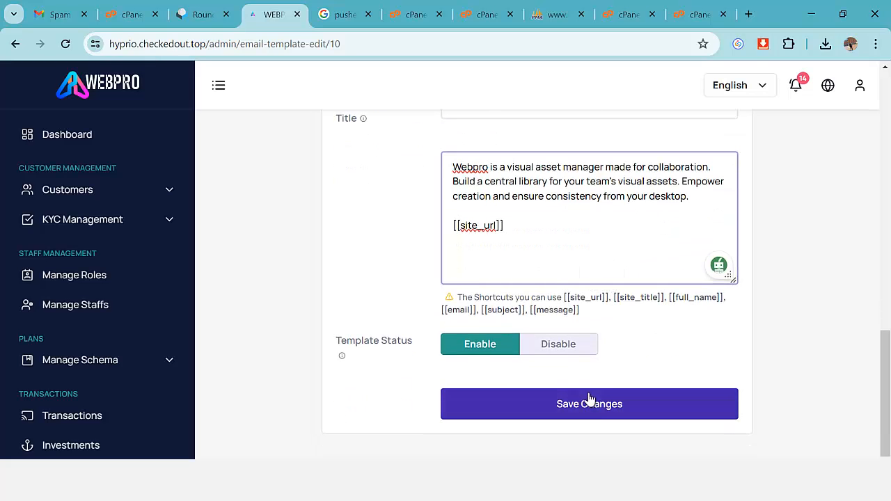
left_click(537, 408)
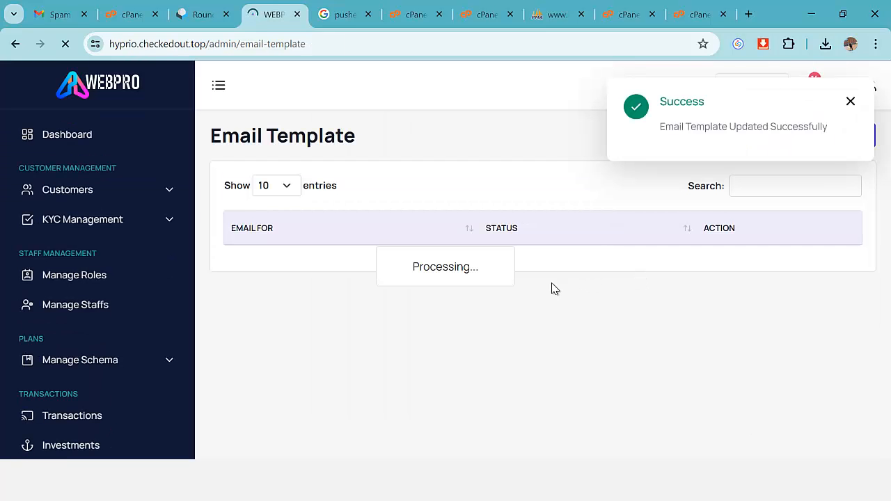
Browse the email template list and its second page, then expand and collapse Landing Page.
scroll(534, 289, "down", 1)
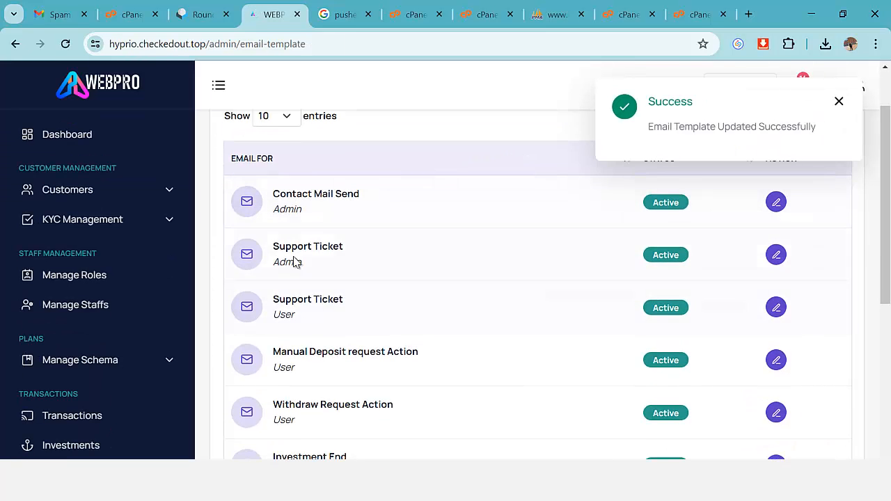
scroll(470, 264, "down", 2)
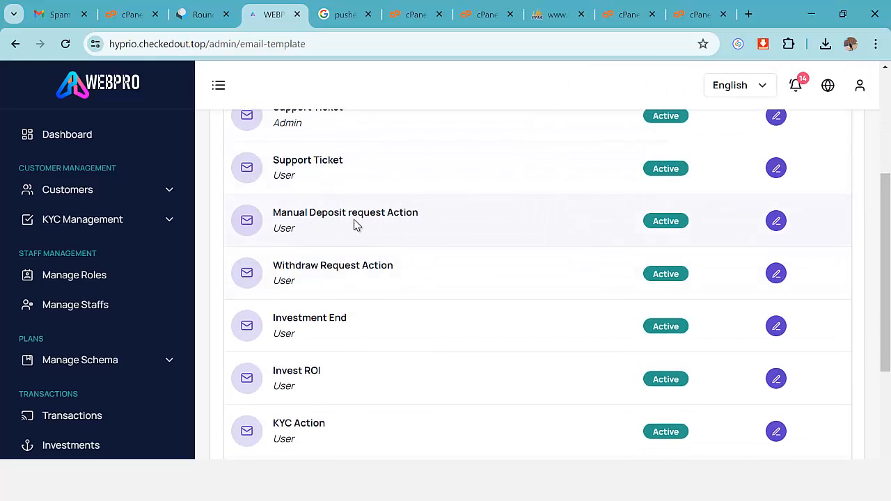
scroll(390, 282, "down", 2)
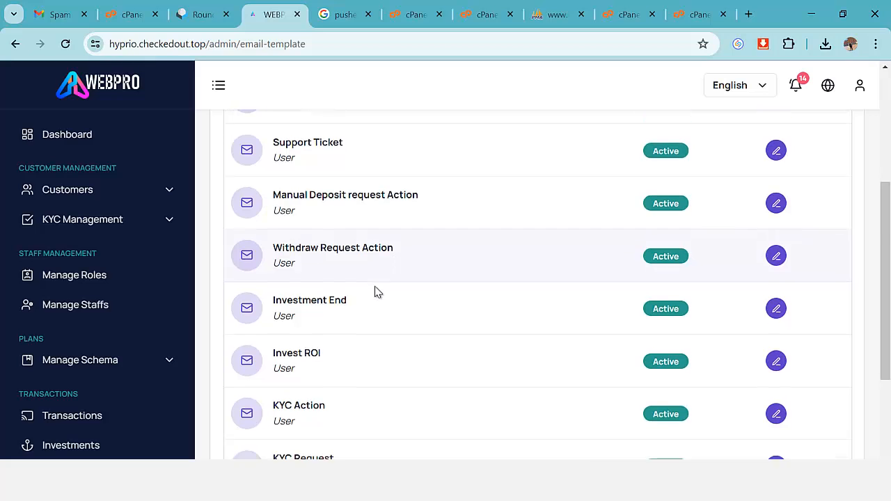
scroll(373, 248, "down", 1)
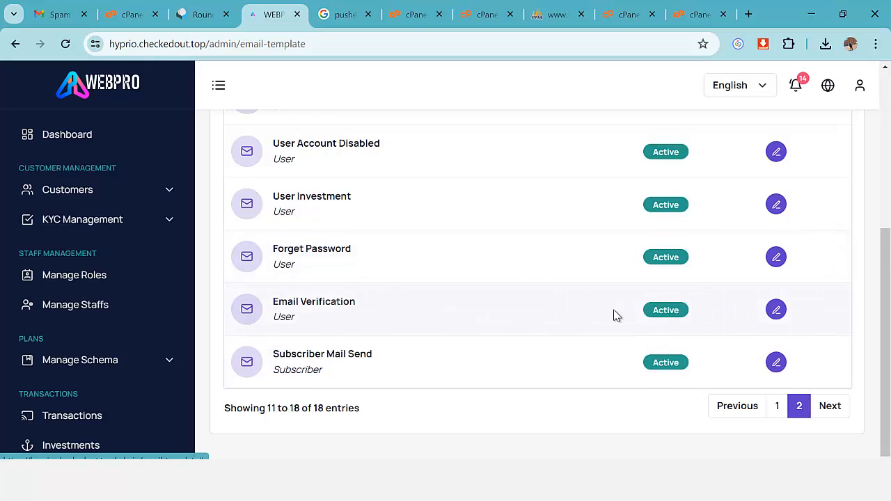
scroll(529, 314, "up", 4)
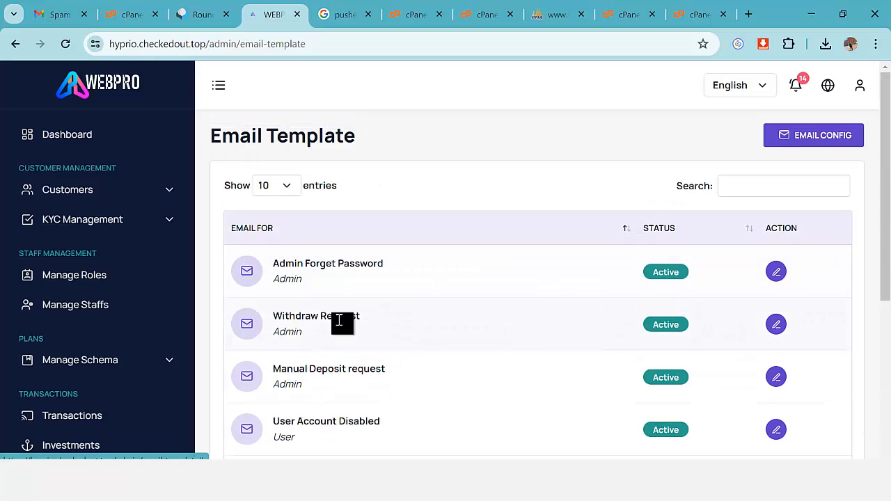
scroll(543, 299, "down", 4)
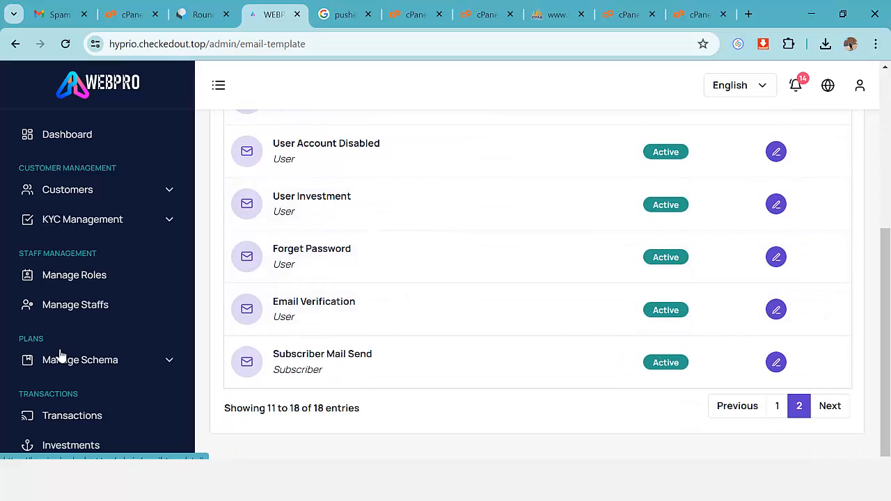
scroll(139, 364, "down", 6)
scroll(142, 367, "up", 2)
scroll(140, 367, "up", 1)
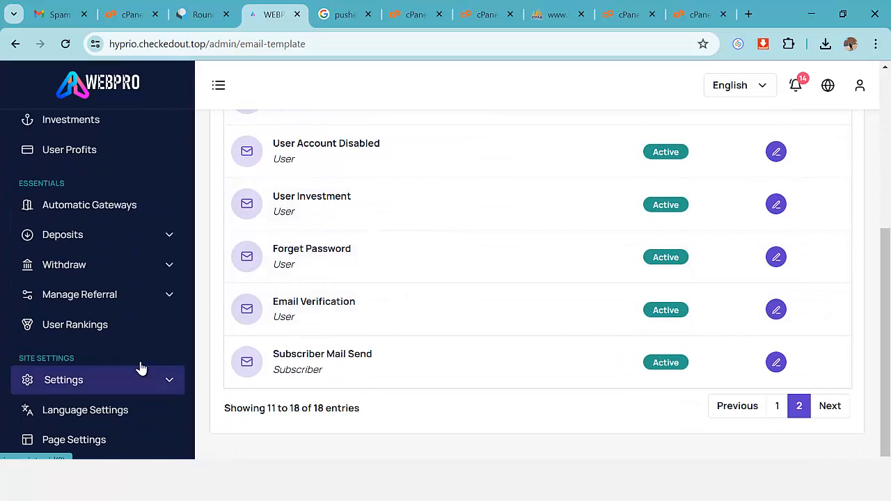
scroll(141, 367, "down", 3)
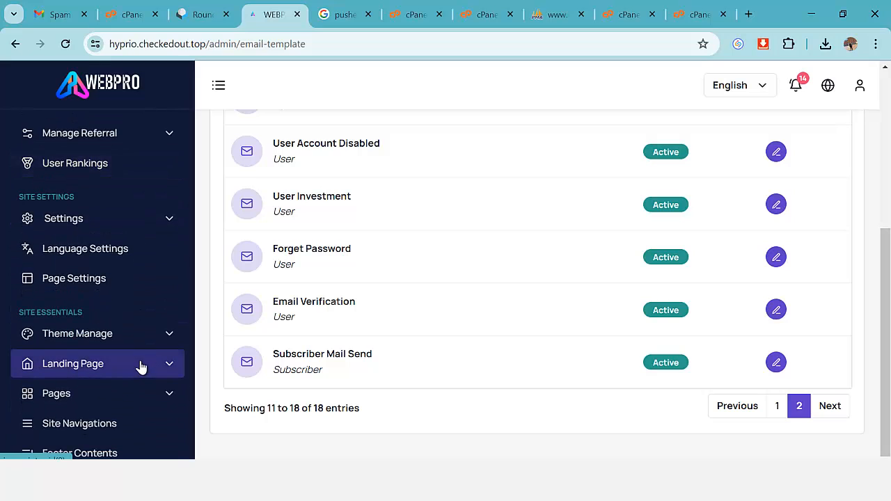
scroll(185, 324, "down", 2)
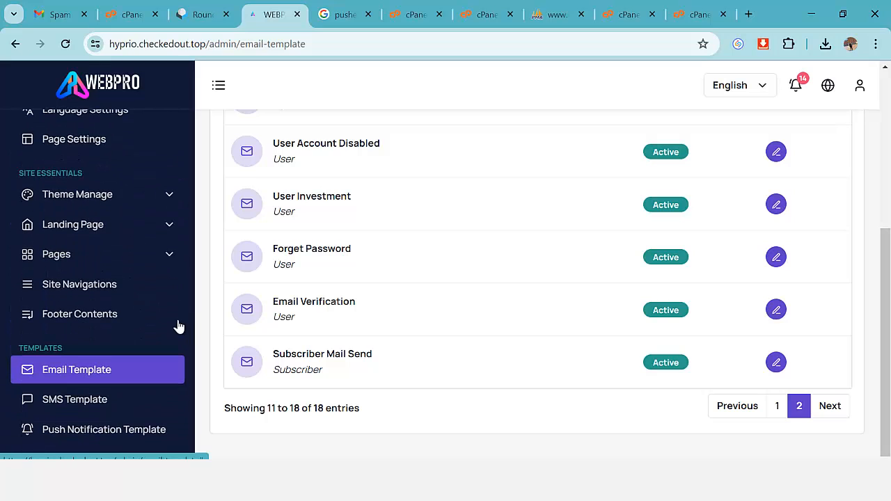
left_click(172, 231)
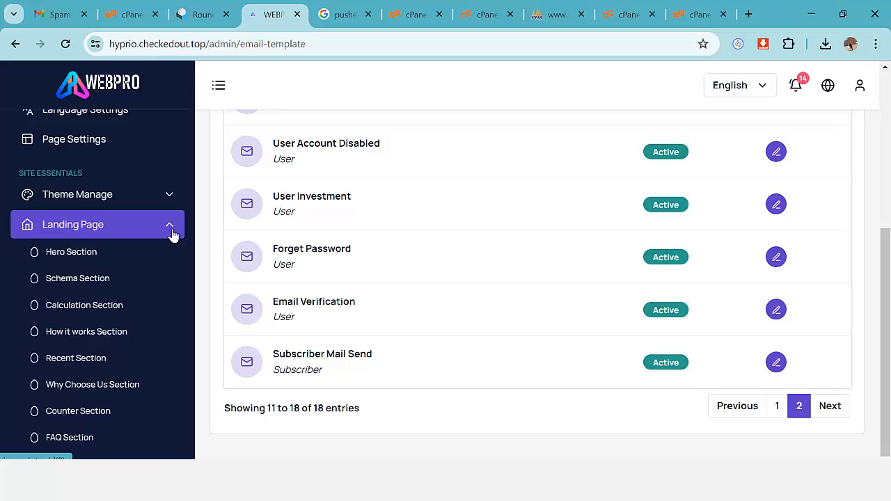
left_click(172, 234)
Delete the Blog menu item, confirming the removal.
scroll(171, 237, "down", 1)
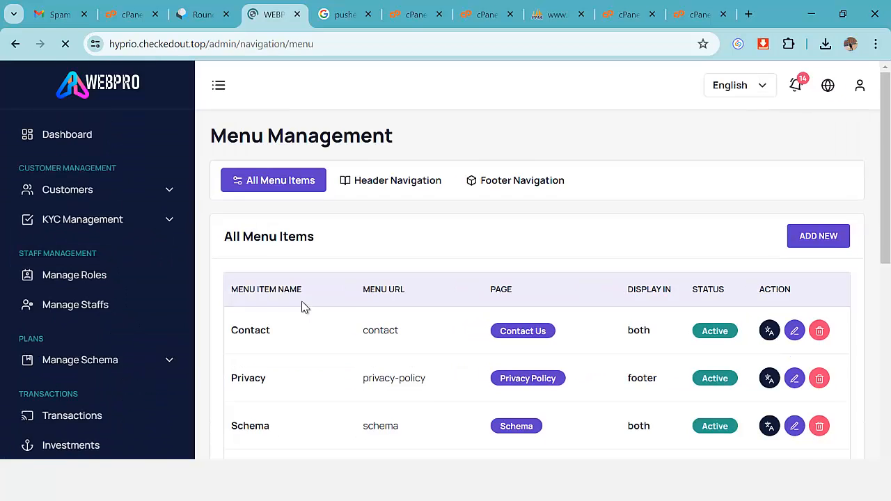
scroll(418, 320, "down", 2)
scroll(516, 339, "down", 4)
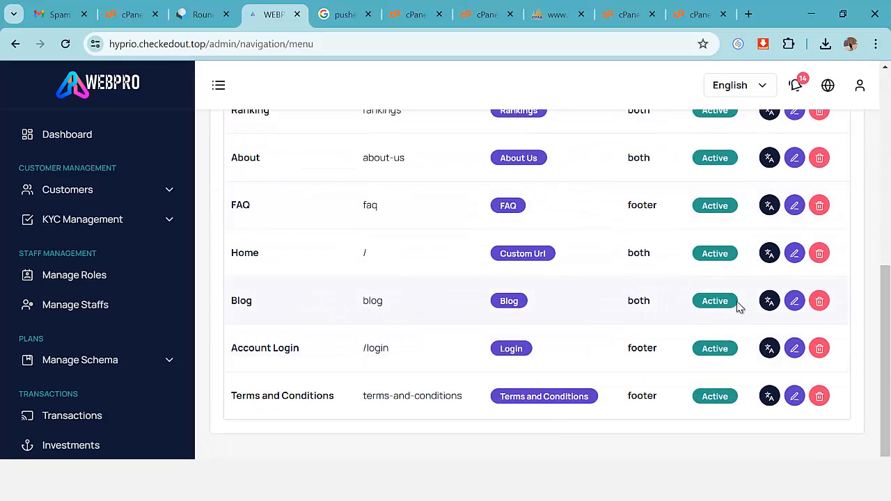
left_click(819, 301)
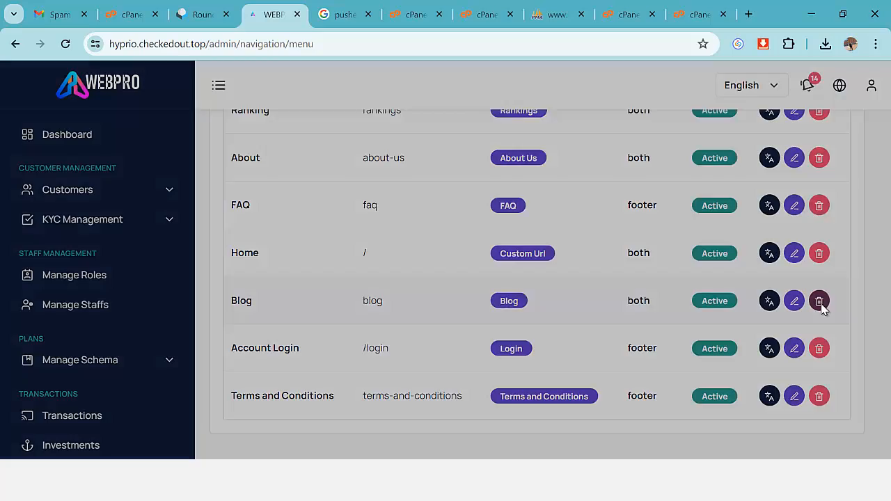
left_click(407, 337)
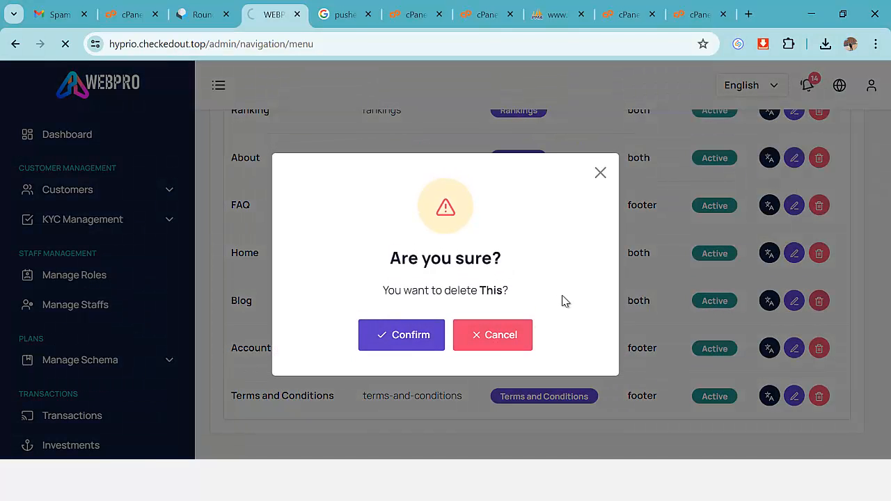
scroll(485, 333, "down", 3)
scroll(485, 333, "down", 3)
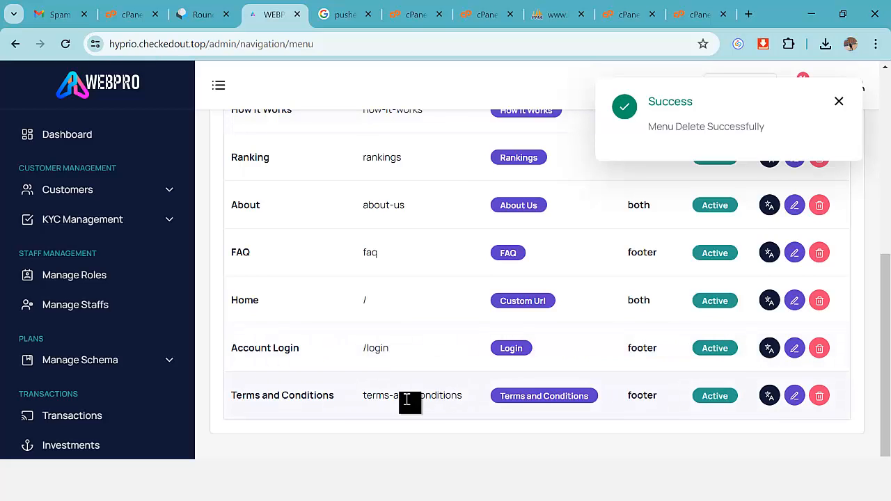
scroll(413, 380, "up", 6)
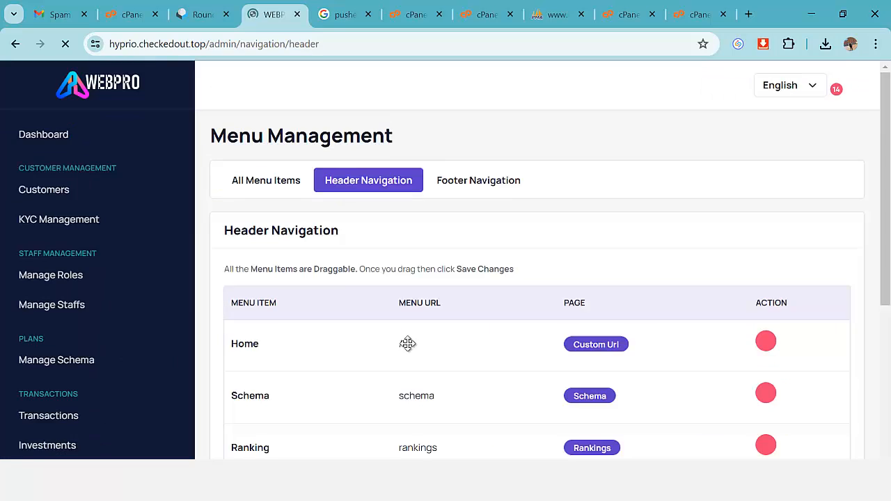
Scroll through the Header Navigation menu items.
scroll(428, 366, "down", 3)
scroll(279, 276, "up", 1)
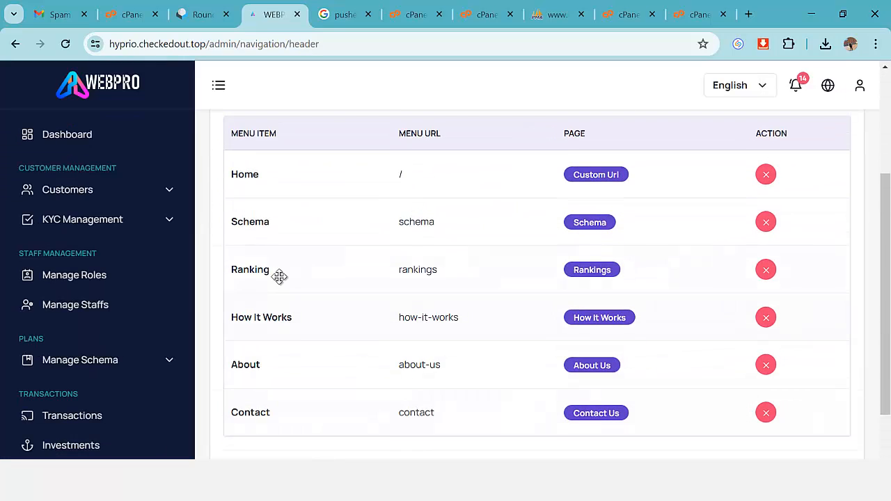
scroll(297, 278, "up", 1)
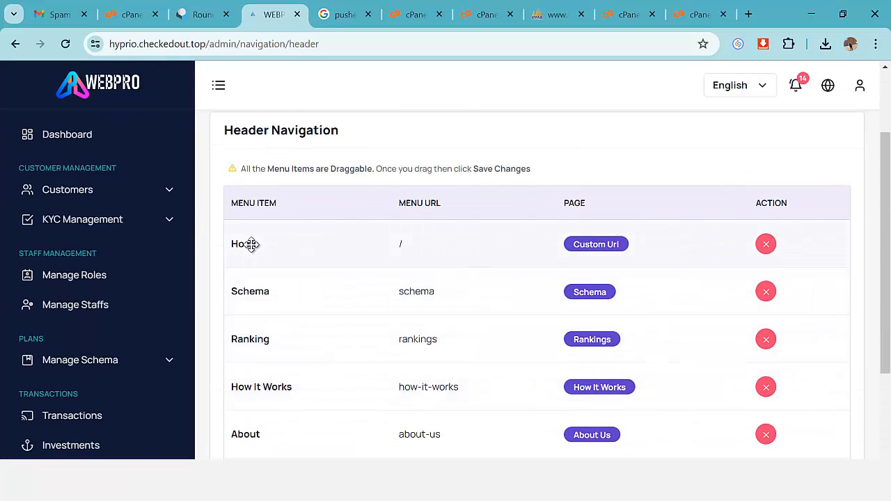
scroll(306, 338, "up", 1)
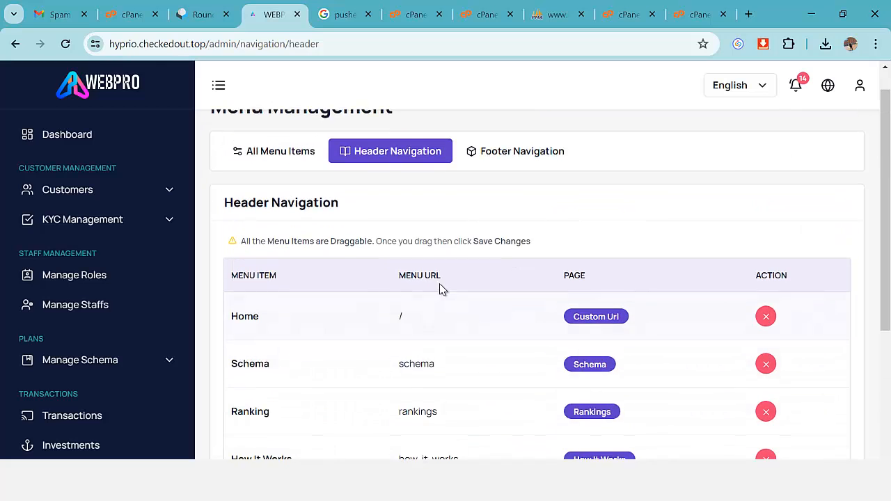
scroll(715, 350, "up", 1)
scroll(731, 369, "down", 3)
scroll(696, 362, "up", 3)
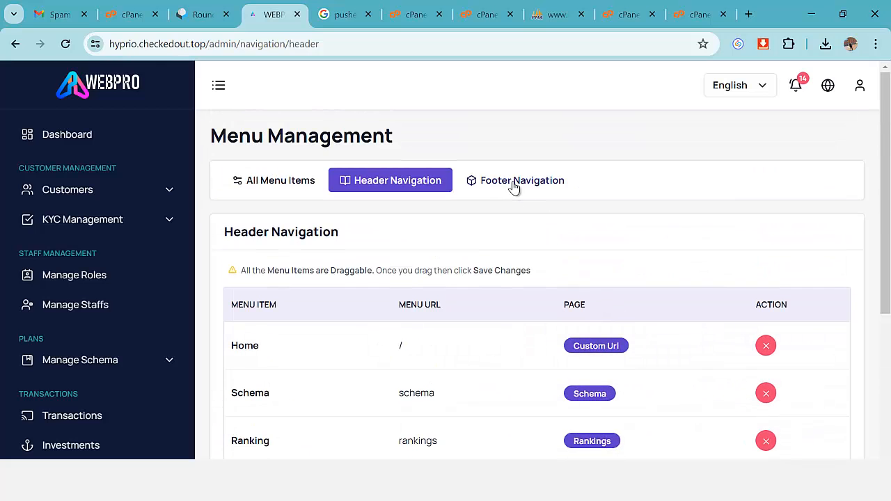
Switch to Footer Navigation and review its menu items.
left_click(515, 182)
scroll(571, 305, "down", 5)
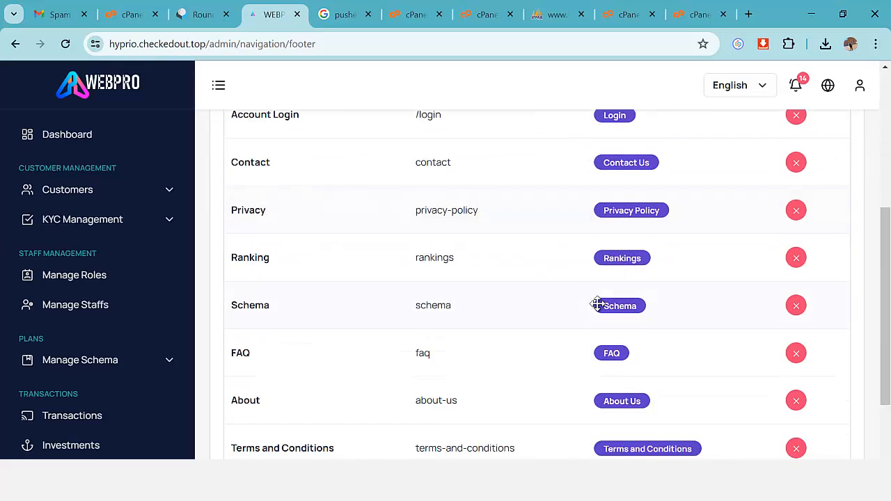
scroll(250, 354, "up", 5)
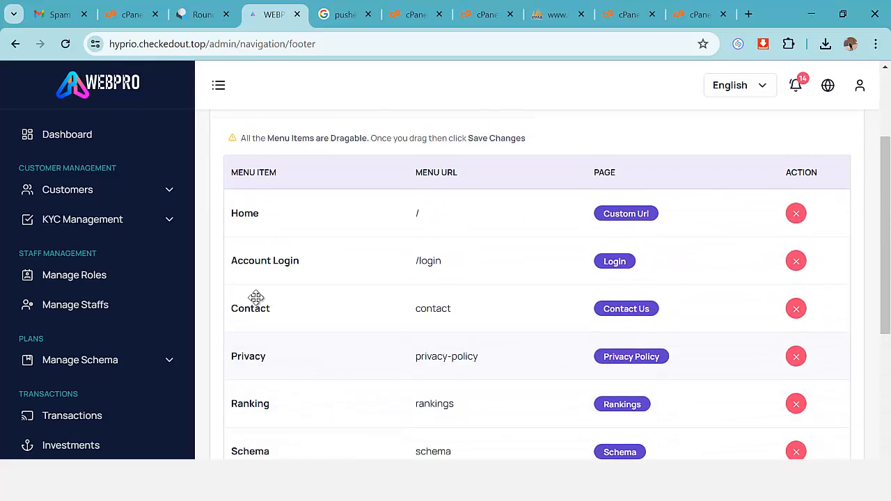
scroll(803, 358, "down", 1)
scroll(804, 358, "down", 3)
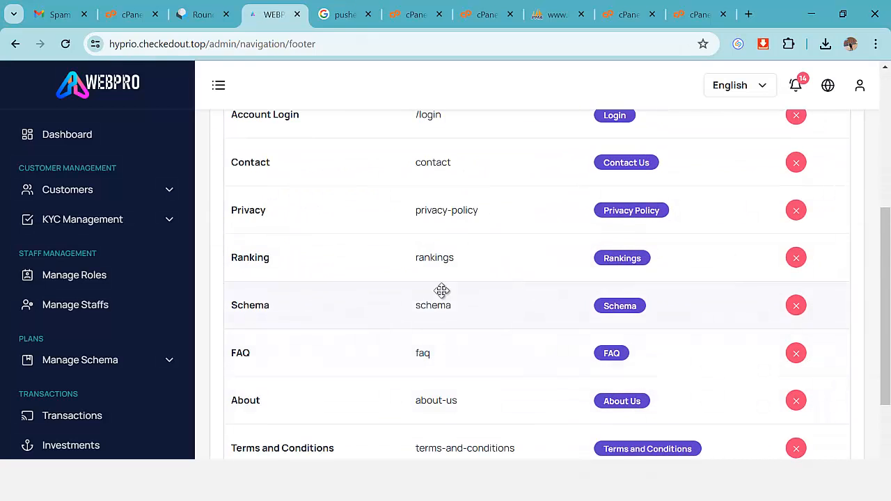
scroll(439, 313, "down", 2)
scroll(146, 372, "down", 9)
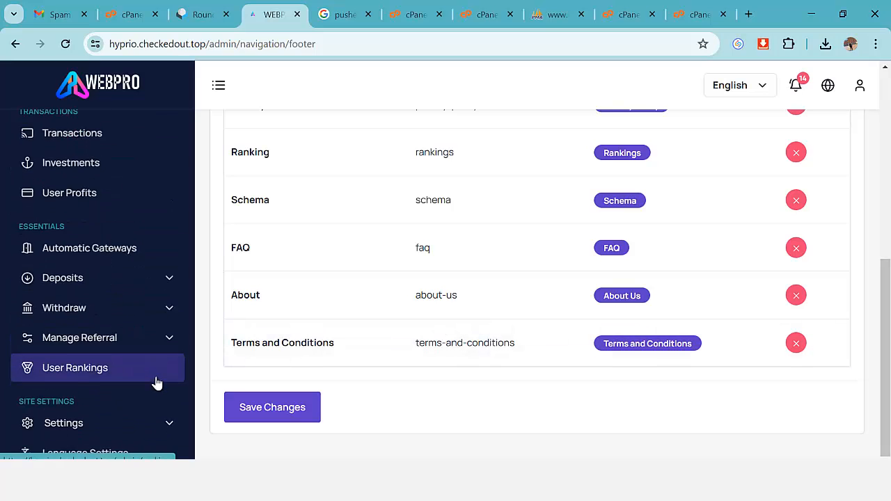
scroll(159, 383, "down", 3)
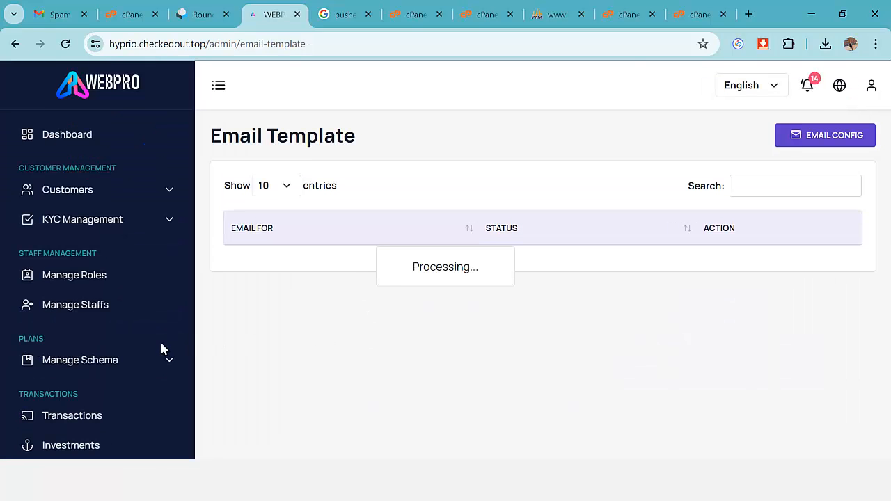
Open the New User SMS template for editing, then return to the SMS templates list.
scroll(161, 348, "down", 10)
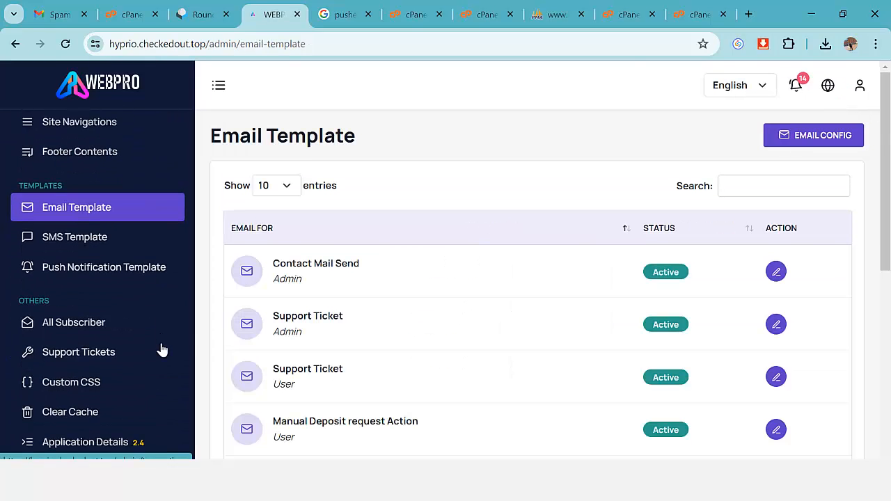
left_click(74, 239)
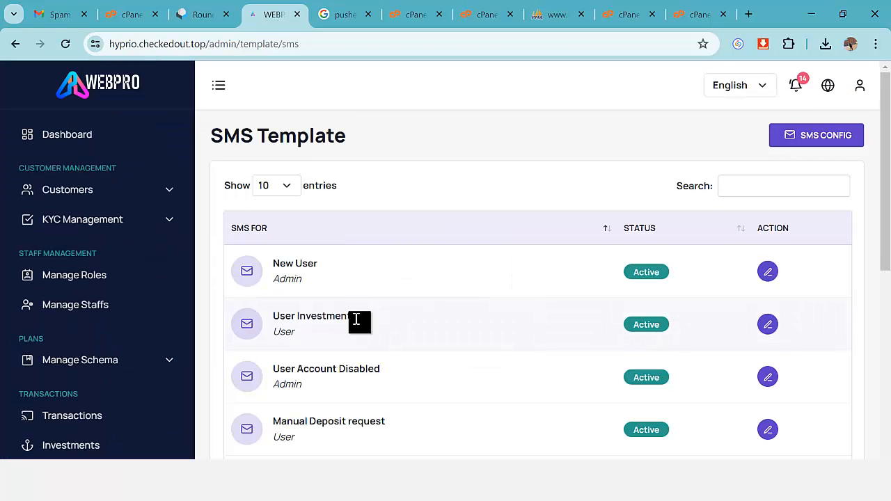
scroll(517, 311, "down", 1)
left_click(765, 204)
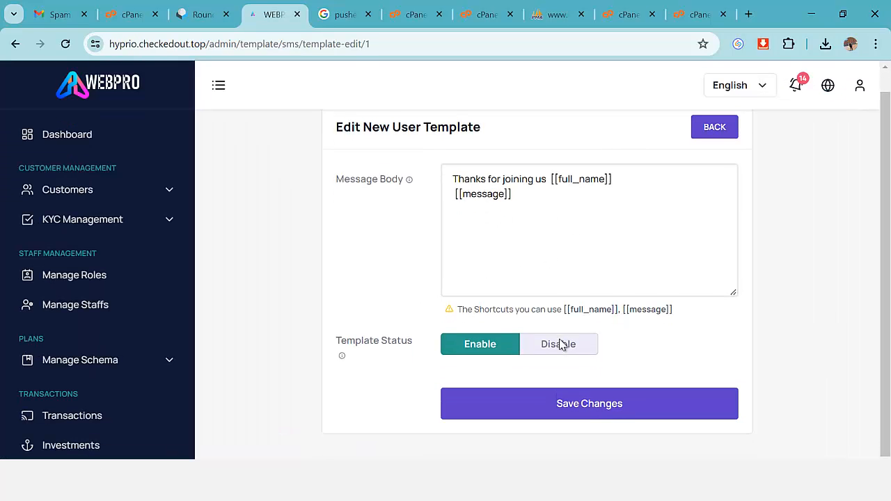
scroll(557, 320, "up", 1)
left_click(717, 150)
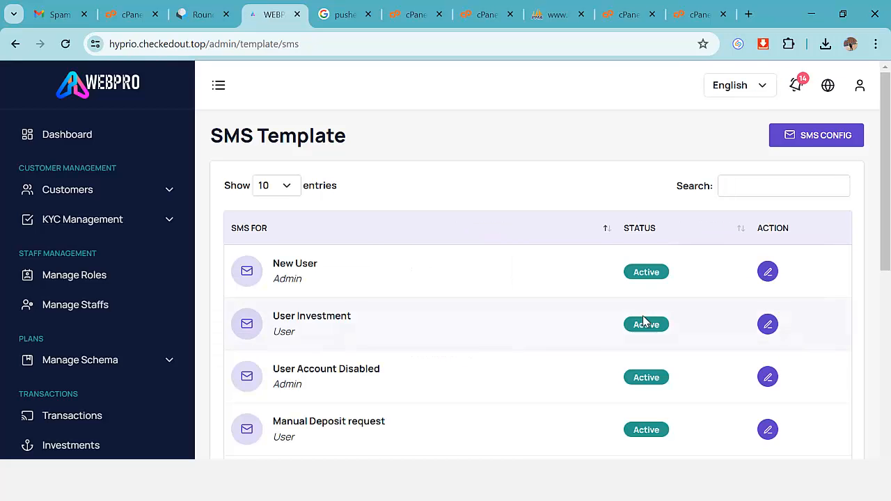
Open and review the User Investment SMS template, then go to the Dashboard.
scroll(643, 318, "down", 2)
scroll(643, 318, "up", 1)
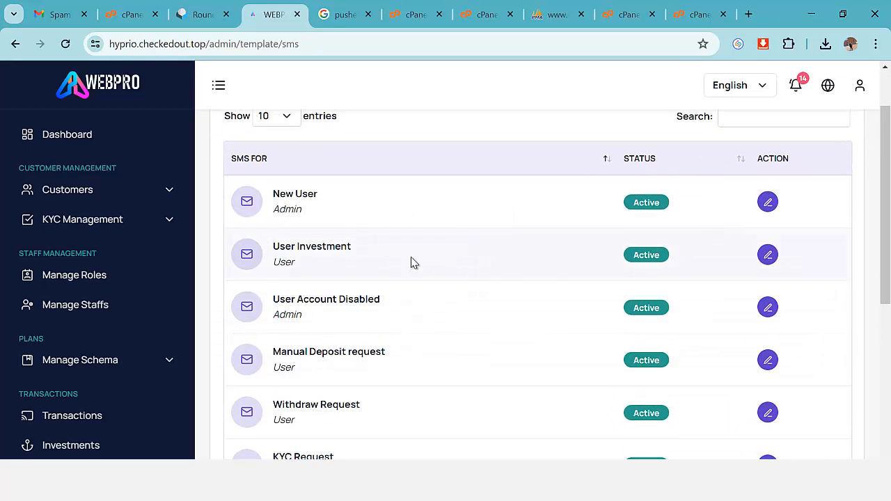
left_click(768, 255)
scroll(583, 328, "down", 1)
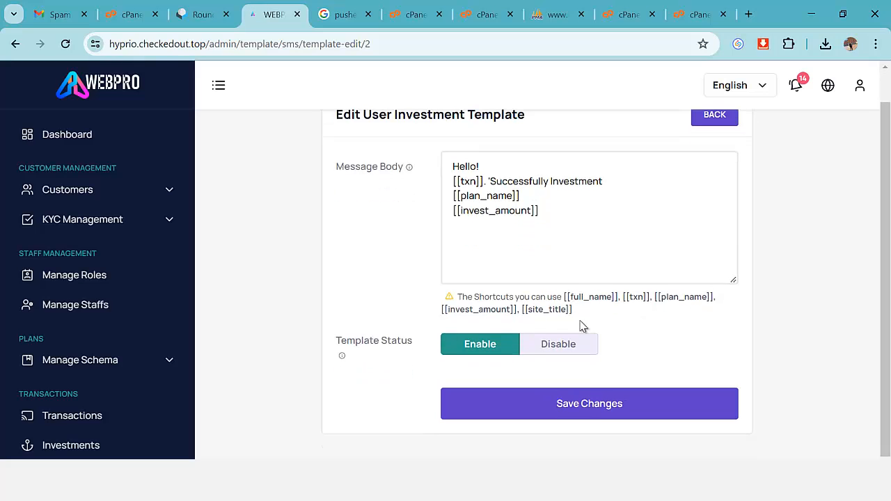
scroll(352, 314, "up", 1)
scroll(161, 342, "down", 3)
scroll(127, 353, "down", 8)
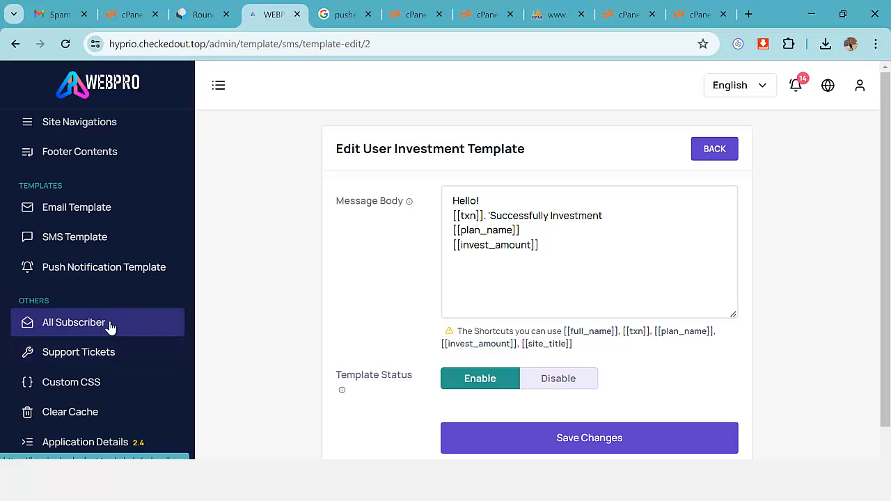
scroll(112, 369, "up", 5)
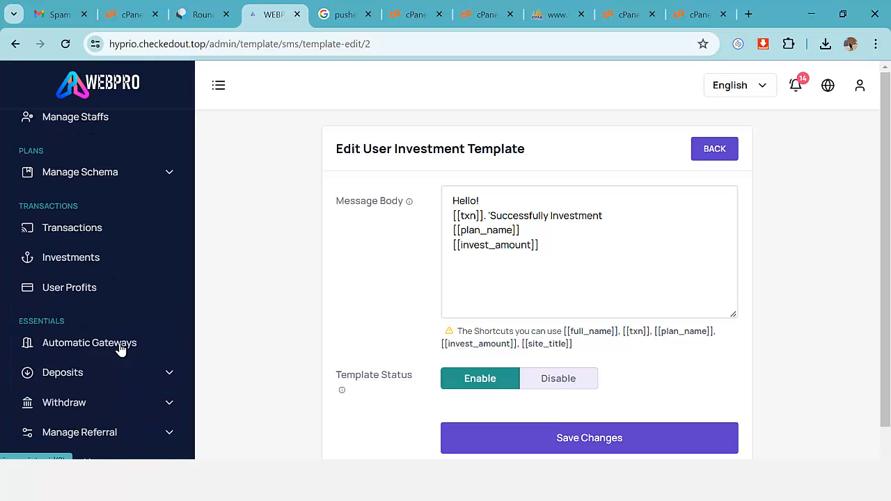
scroll(119, 346, "up", 3)
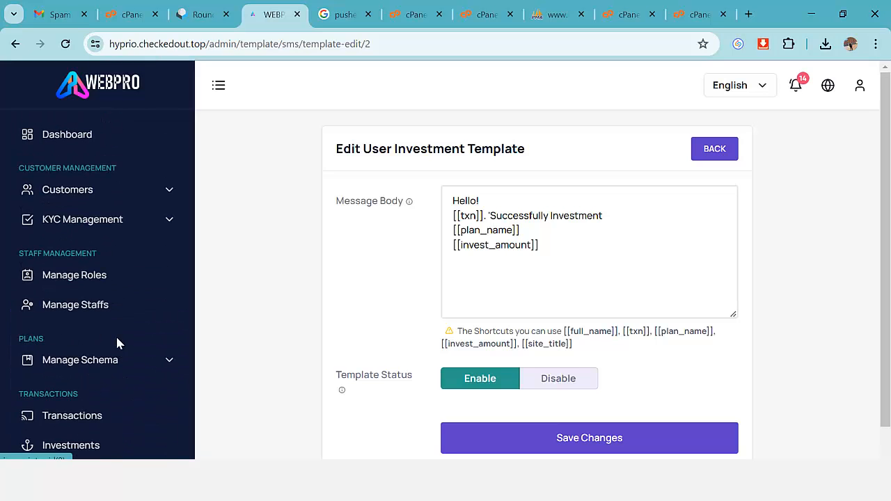
left_click(75, 143)
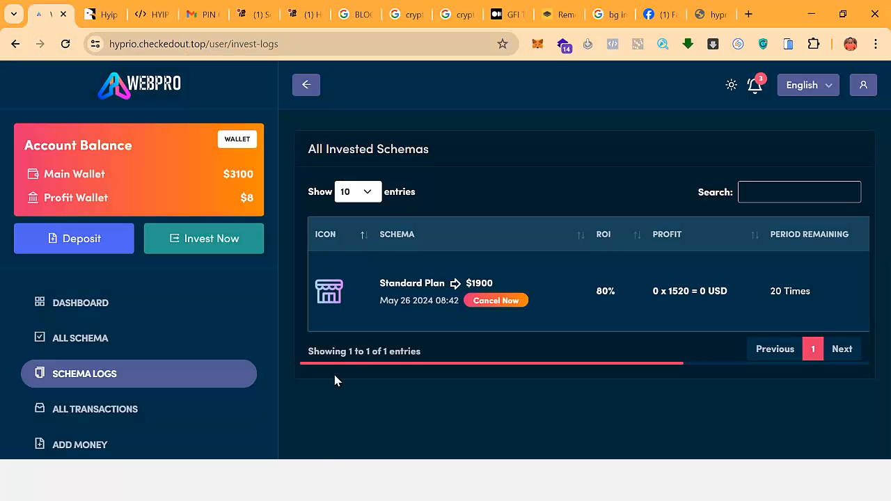
Reload the invested schemas page, then switch to the WEBPRO - Home tab and reload it.
left_click(65, 44)
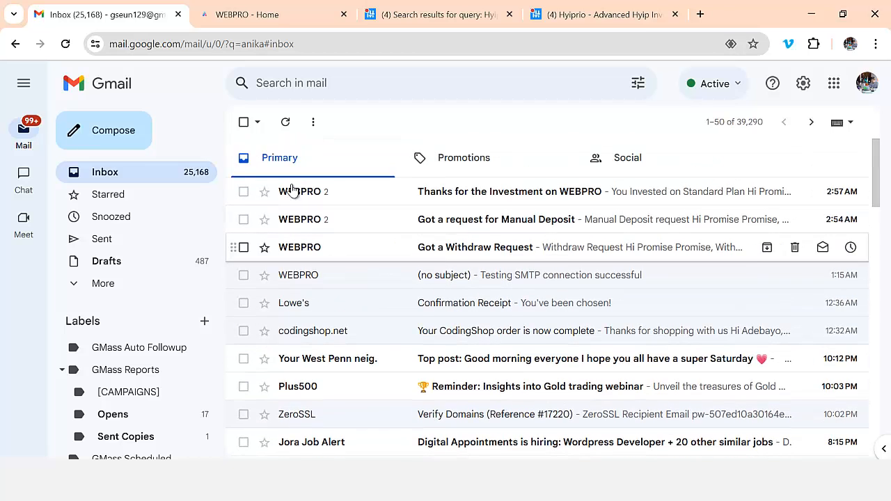
left_click(270, 15)
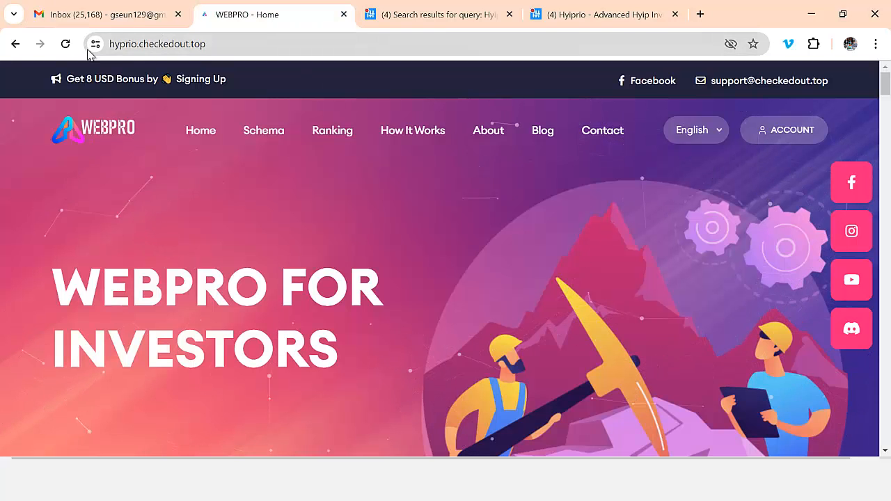
left_click(66, 44)
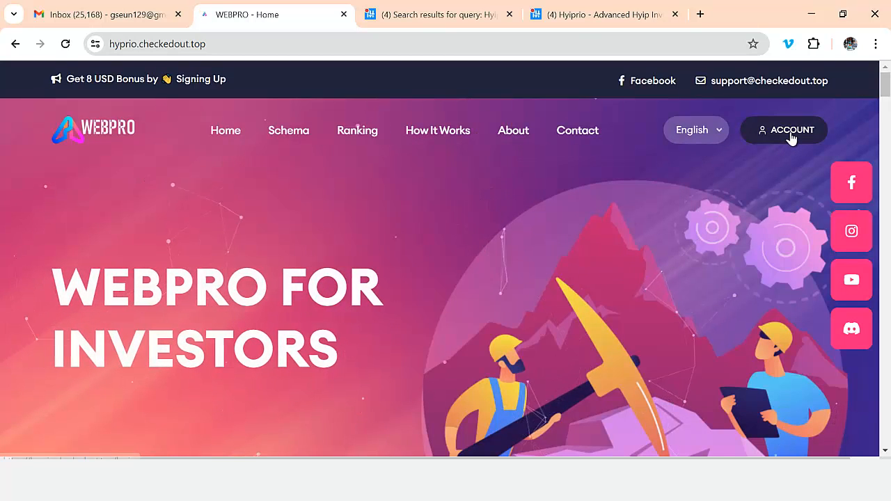
Log in to the user account with the saved e-mail and the account password.
left_click(791, 139)
scroll(625, 226, "down", 2)
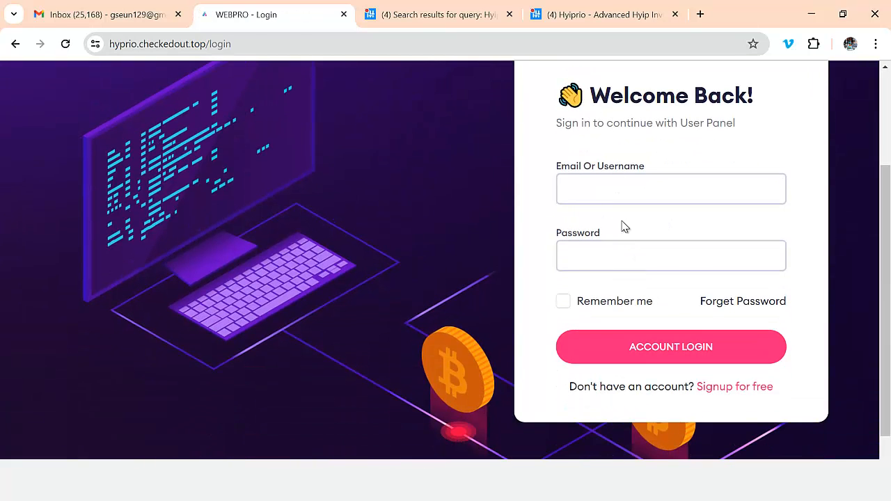
left_click(626, 195)
left_click(631, 227)
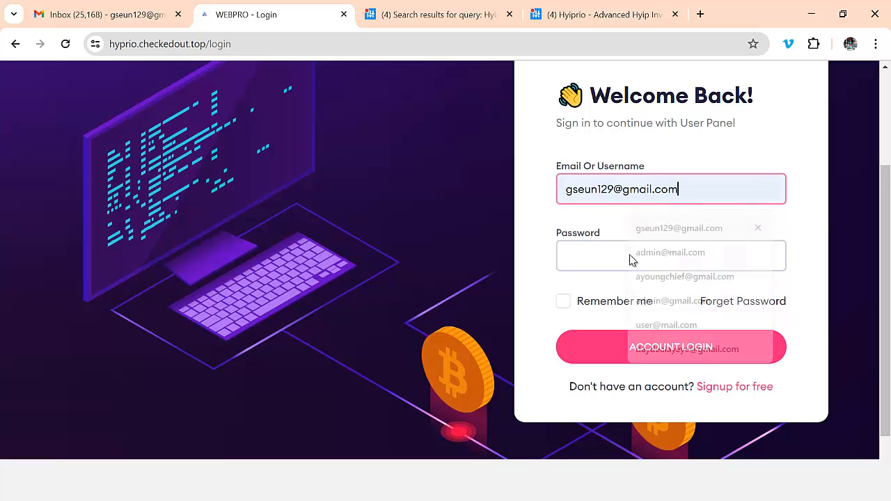
left_click(630, 257)
type("••")
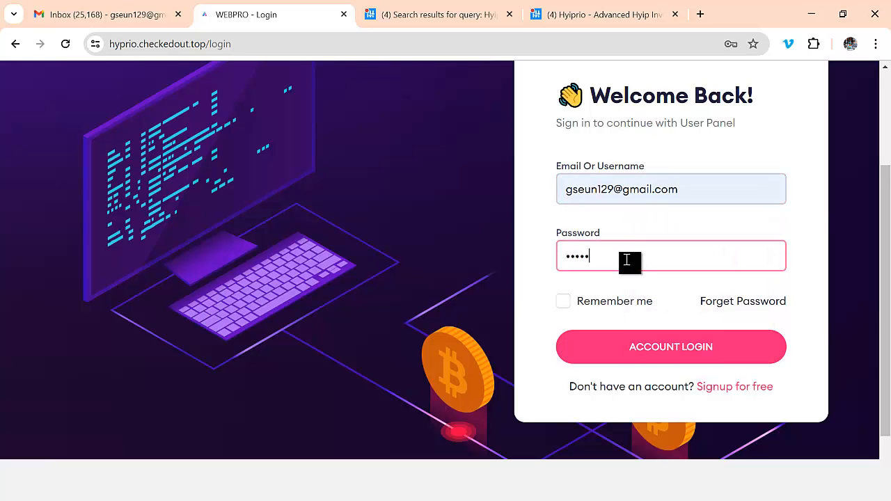
left_click(672, 358)
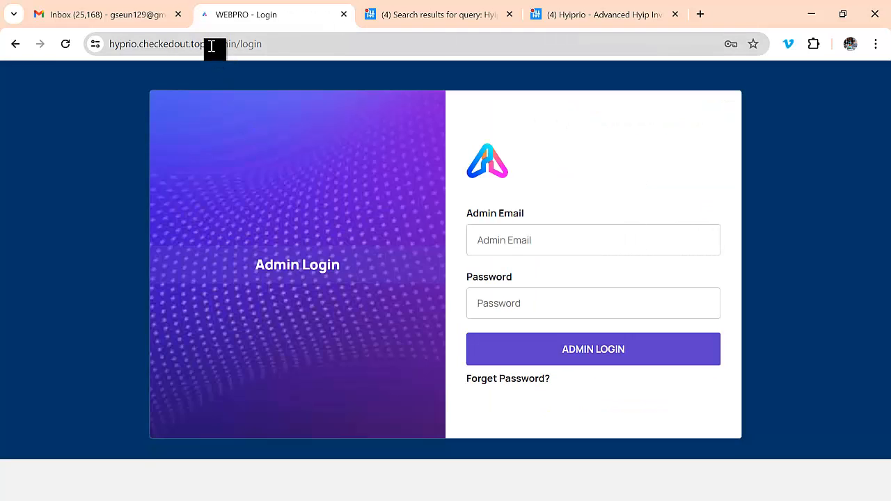
Trim the admin login part from the address to load the site's home page.
left_click_drag(213, 43, 288, 48)
key("BackSpace")
key("Return")
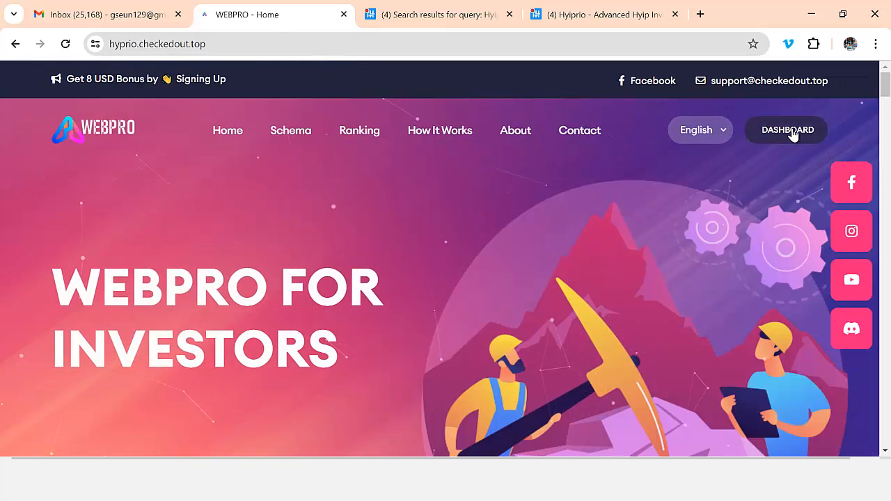
Open the dashboard and review the Level 1 member status, stat cards and Recent Transactions.
left_click(766, 133)
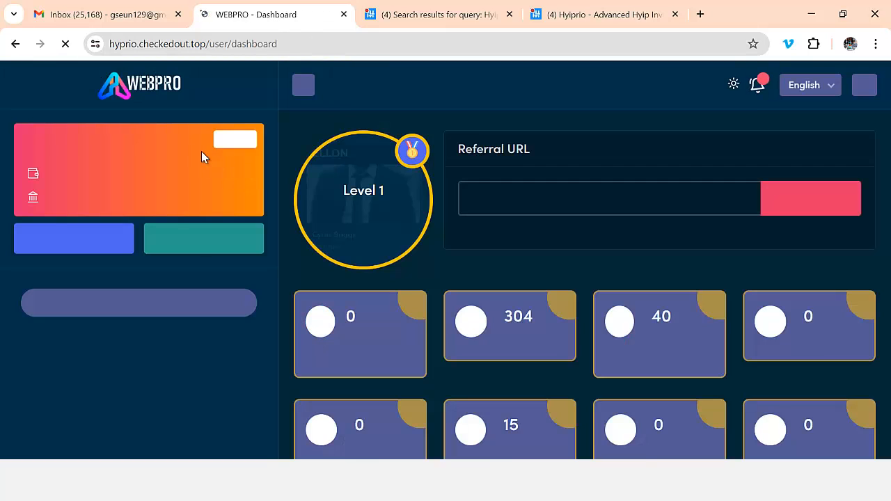
scroll(159, 330, "down", 2)
scroll(492, 364, "down", 3)
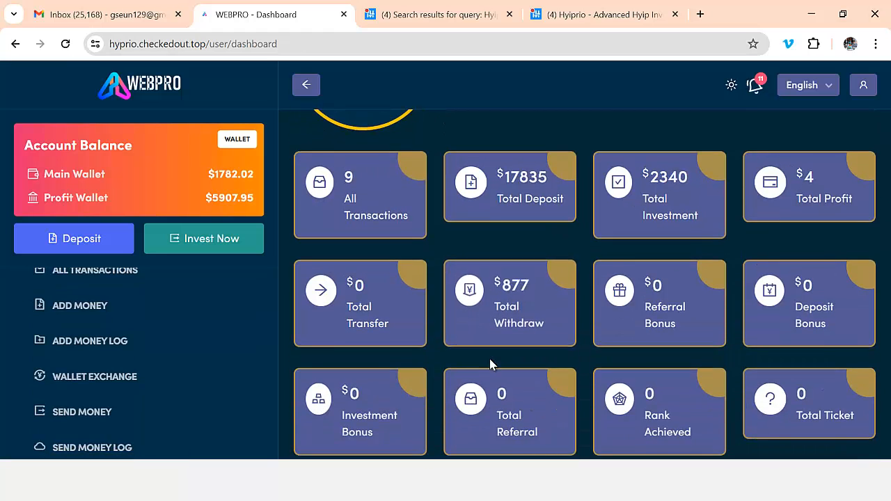
scroll(491, 365, "up", 1)
scroll(273, 291, "up", 1)
scroll(611, 324, "up", 1)
scroll(428, 285, "up", 2)
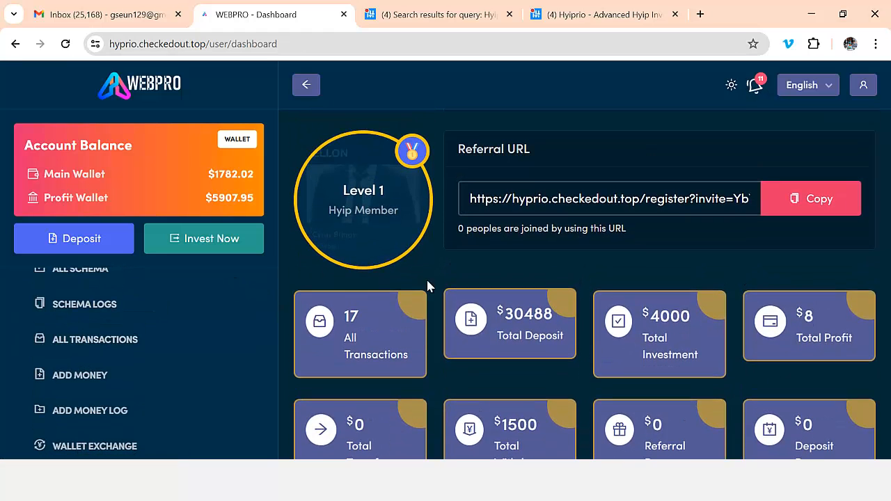
scroll(186, 200, "down", 1)
scroll(233, 279, "up", 2)
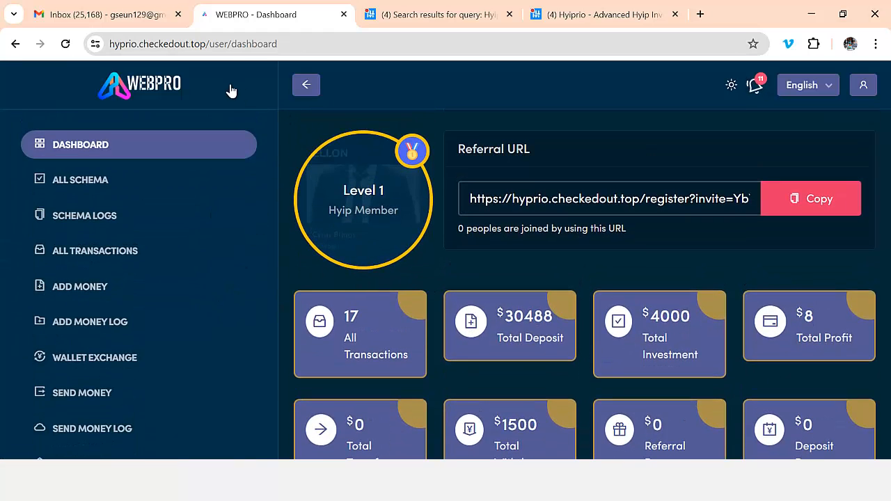
scroll(590, 307, "down", 1)
scroll(589, 307, "down", 6)
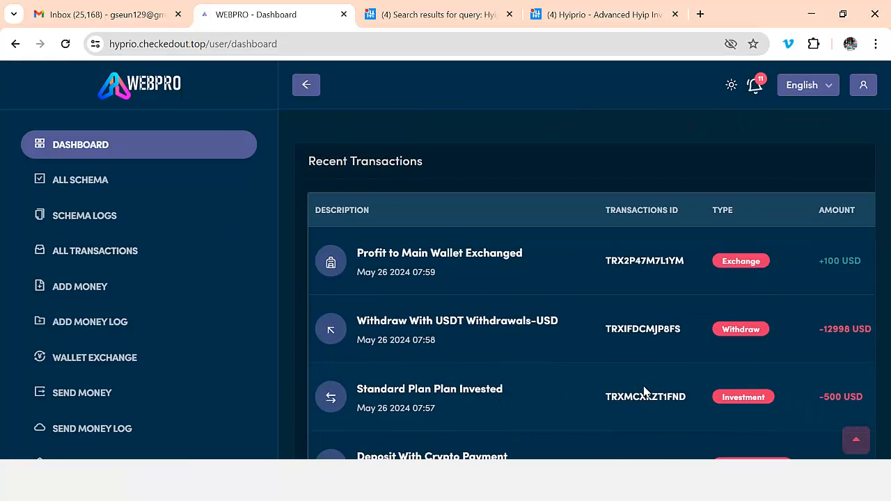
scroll(641, 388, "up", 8)
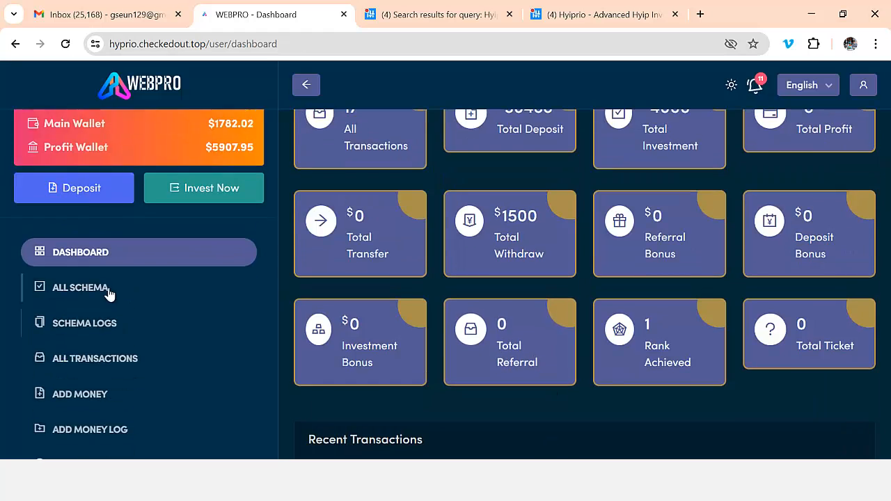
scroll(143, 233, "down", 1)
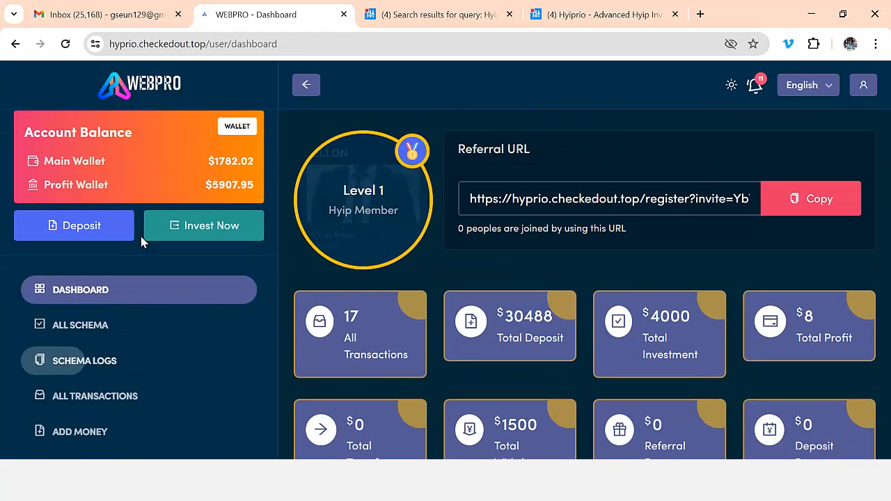
scroll(211, 286, "down", 2)
scroll(195, 321, "down", 1)
scroll(160, 364, "up", 3)
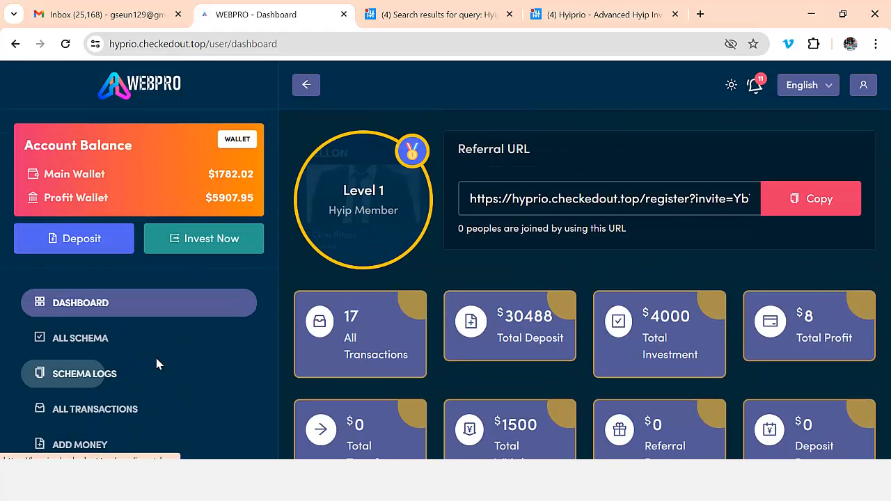
scroll(156, 364, "down", 3)
scroll(156, 364, "down", 2)
scroll(157, 364, "up", 2)
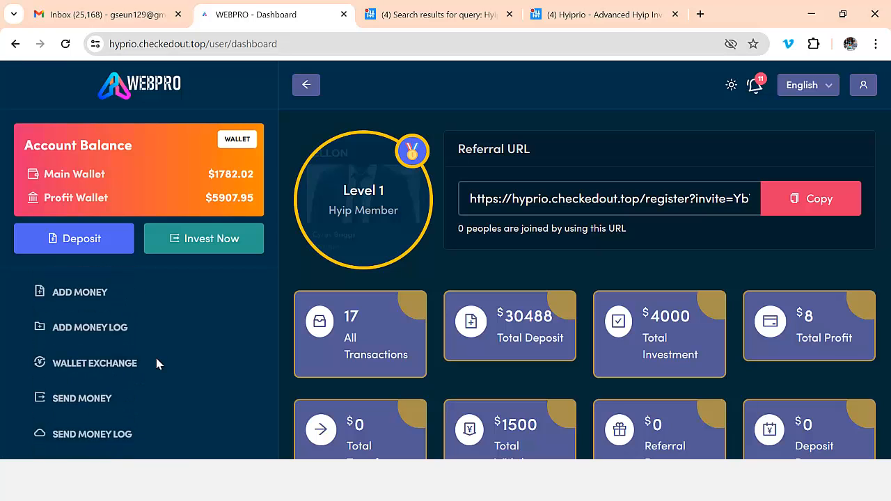
Exchange 500 USD from Main Wallet to Profit Wallet.
left_click(135, 382)
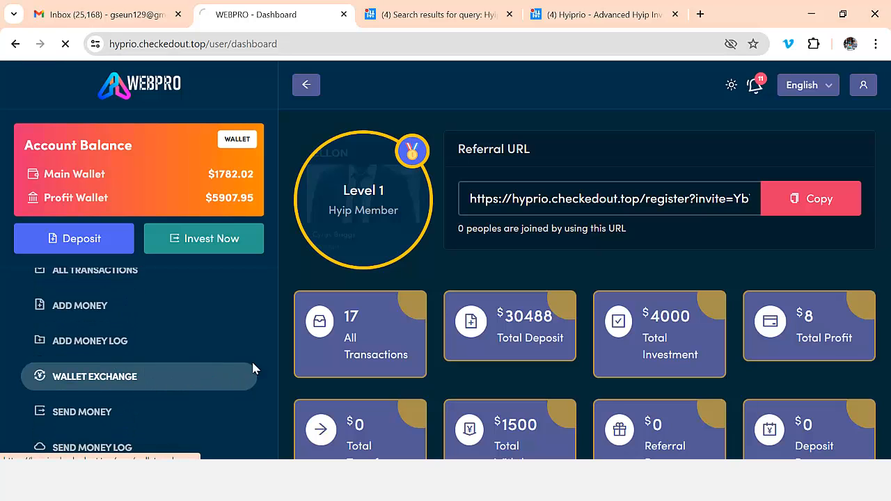
scroll(445, 314, "down", 1)
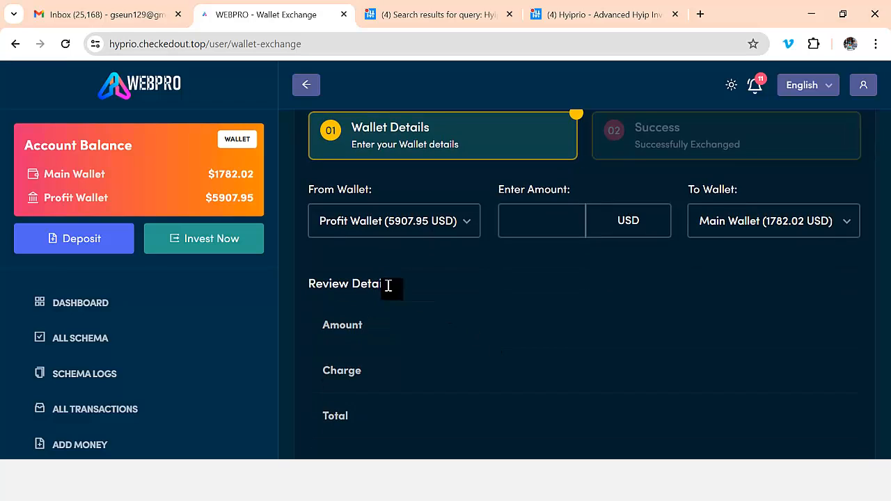
left_click(420, 230)
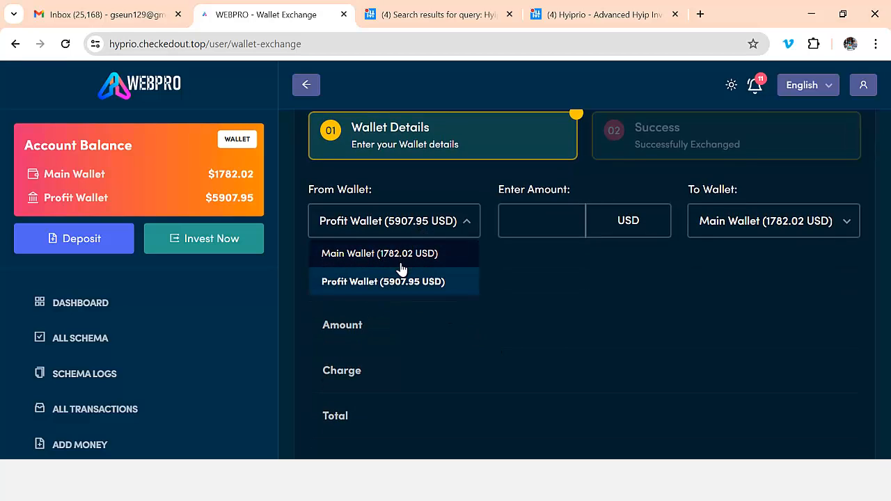
left_click(399, 254)
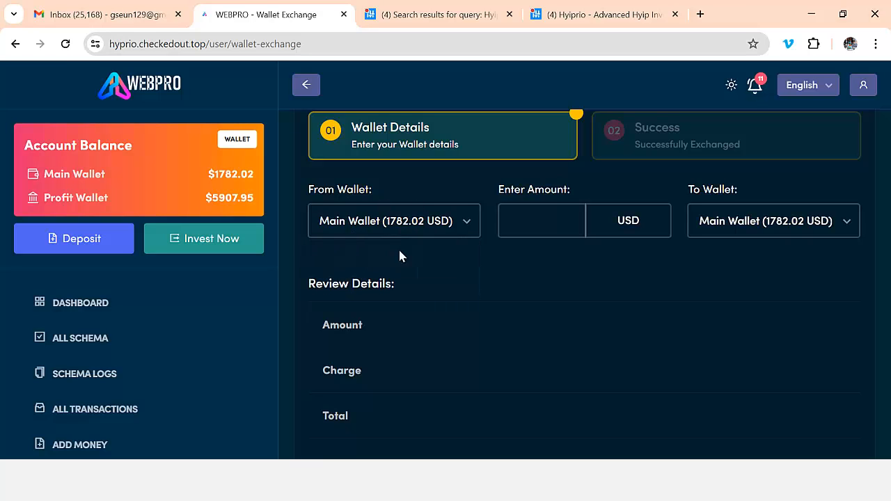
left_click(702, 232)
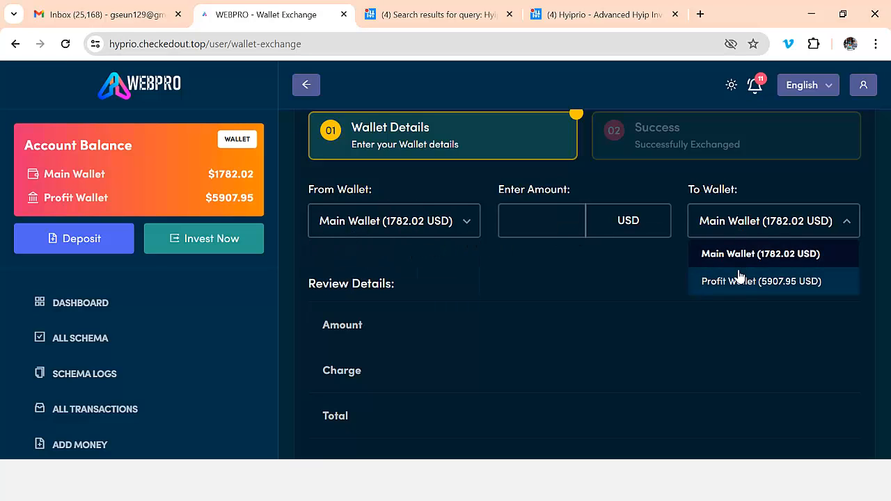
left_click(732, 281)
left_click(529, 222)
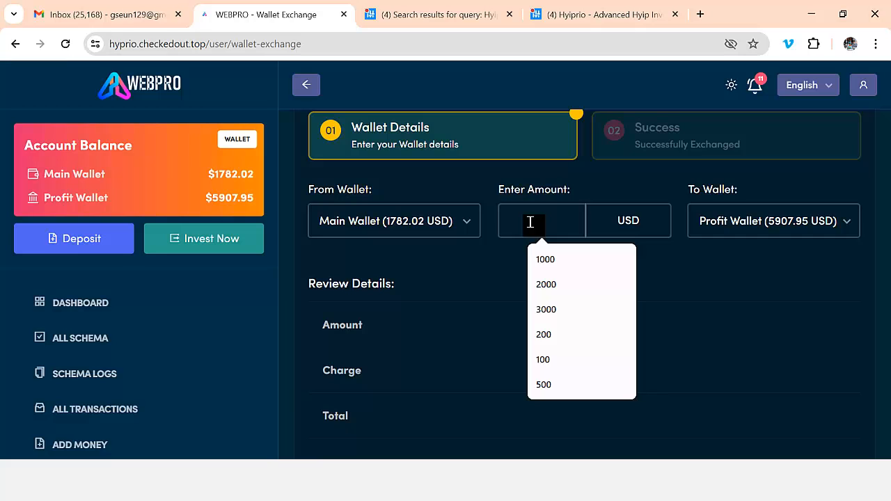
type("5")
left_click(547, 254)
scroll(508, 312, "down", 1)
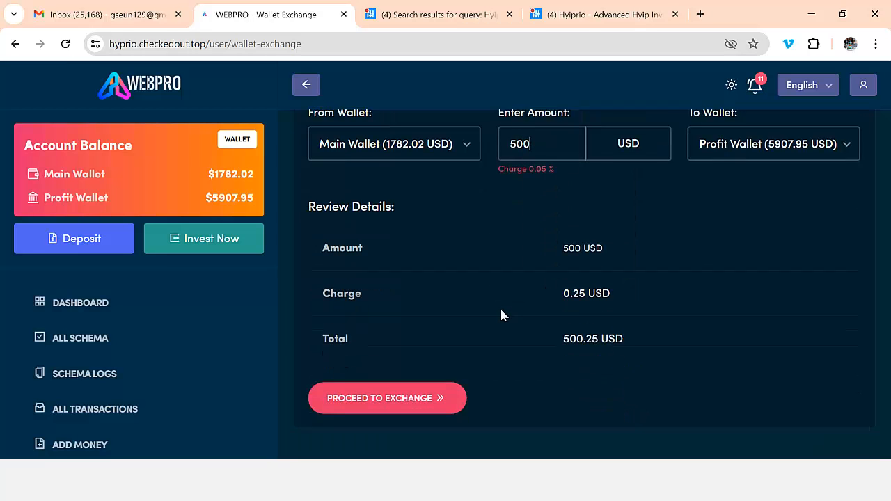
left_click(387, 387)
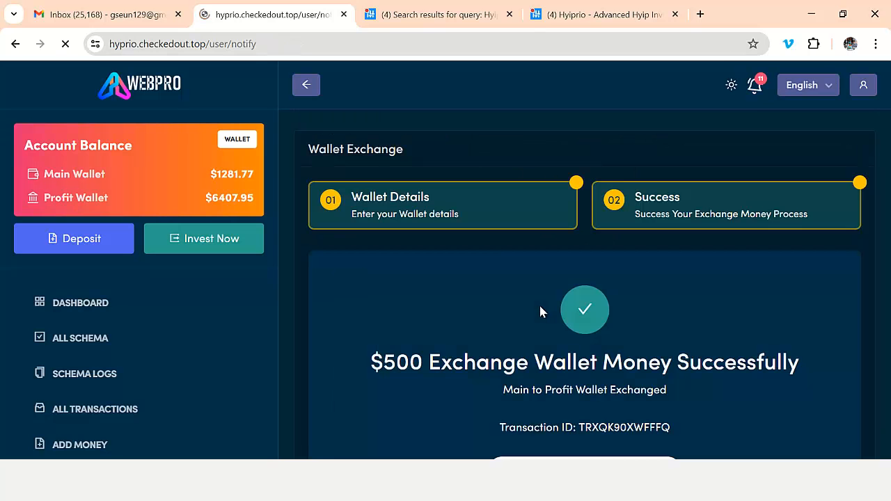
Check the success confirmation showing $1281.77 and $6407.95 wallet balances.
scroll(599, 310, "down", 2)
scroll(370, 248, "up", 1)
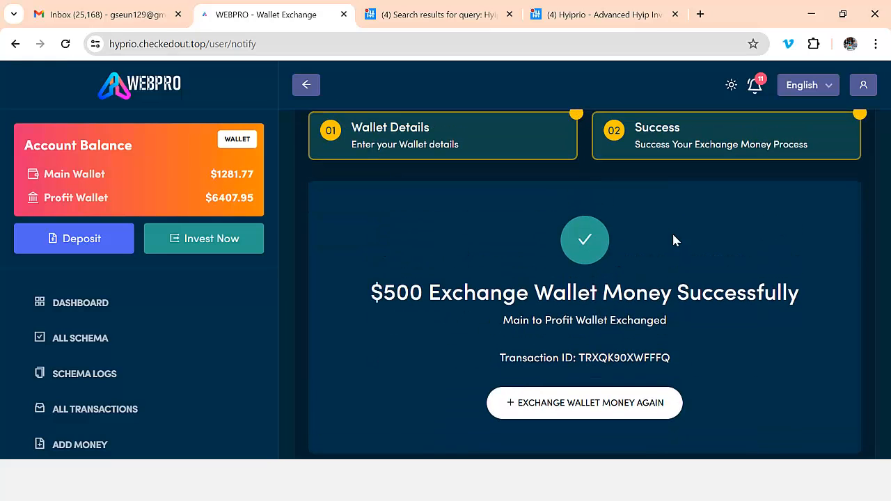
scroll(288, 313, "down", 1)
scroll(157, 342, "down", 3)
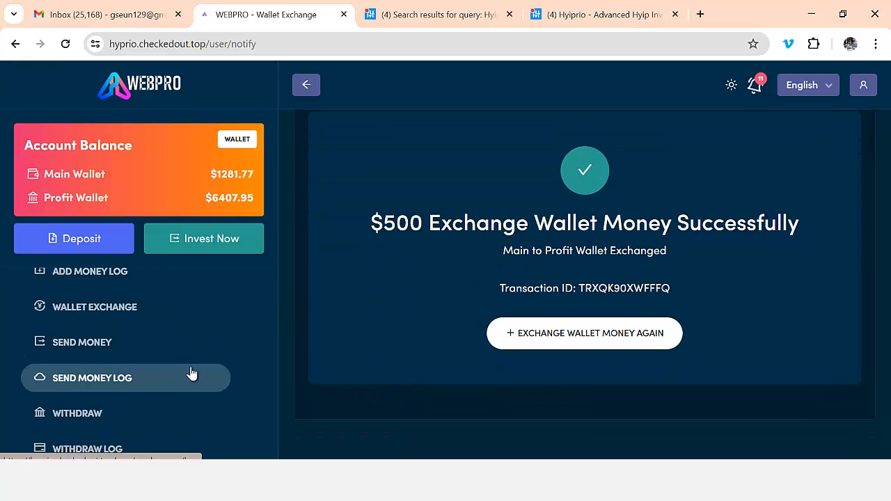
left_click(241, 348)
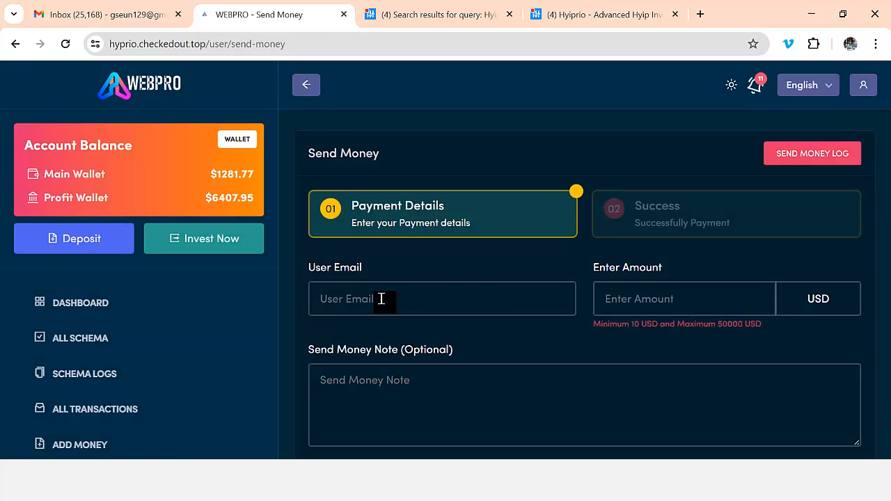
Enter the recipient's e-mail and confirm the recipient's name appears beneath it.
left_click(405, 302)
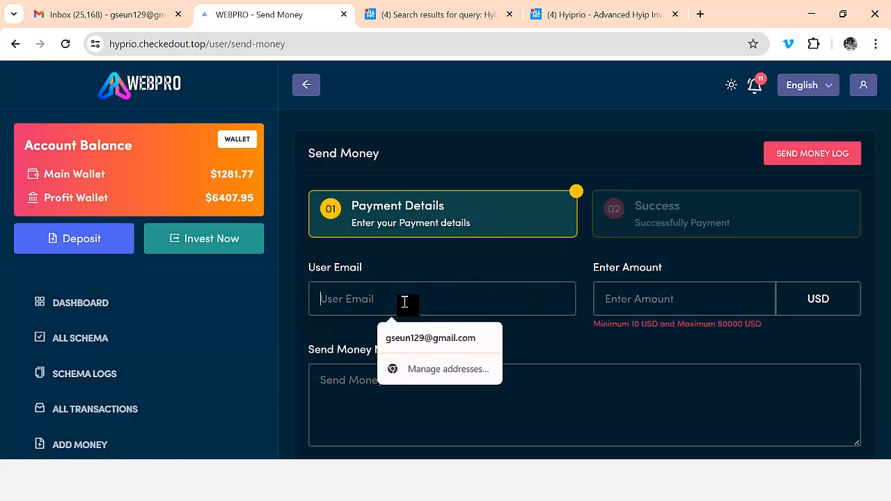
type("ay")
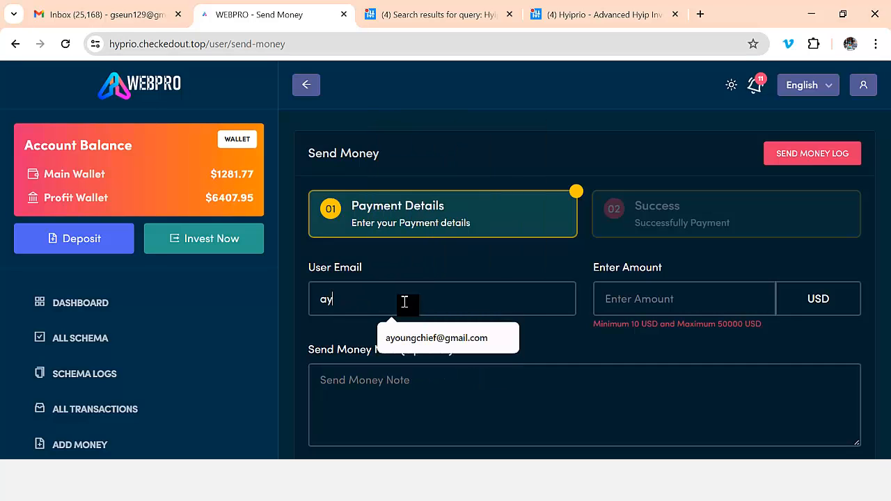
left_click(426, 339)
left_click(428, 339)
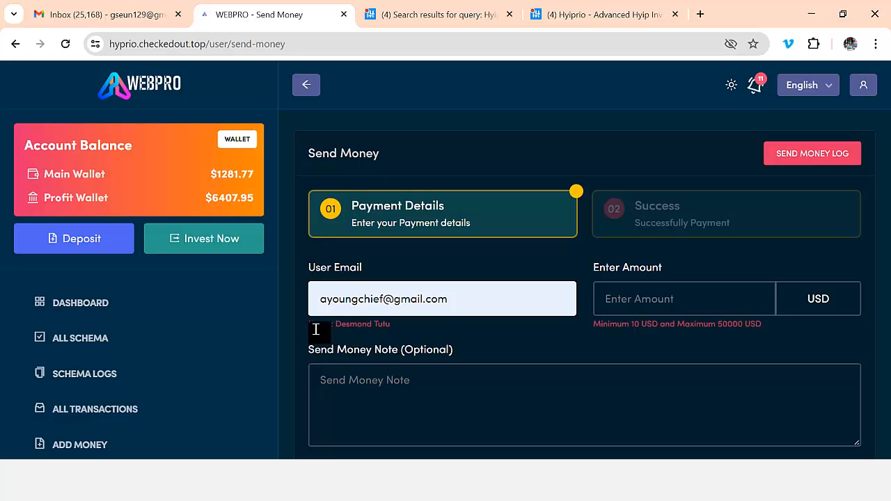
left_click_drag(310, 324, 404, 327)
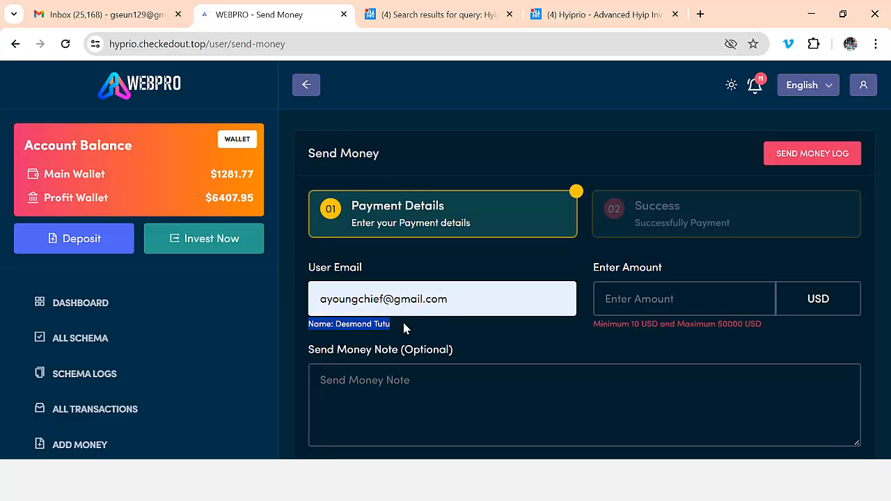
Enter 2000 USD as the amount and begin the note 'Money Recieved'.
left_click(628, 301)
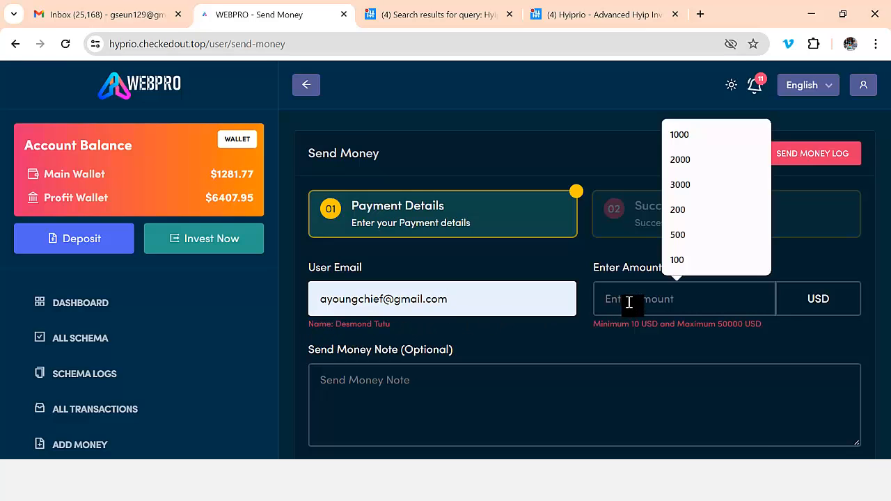
type("2000")
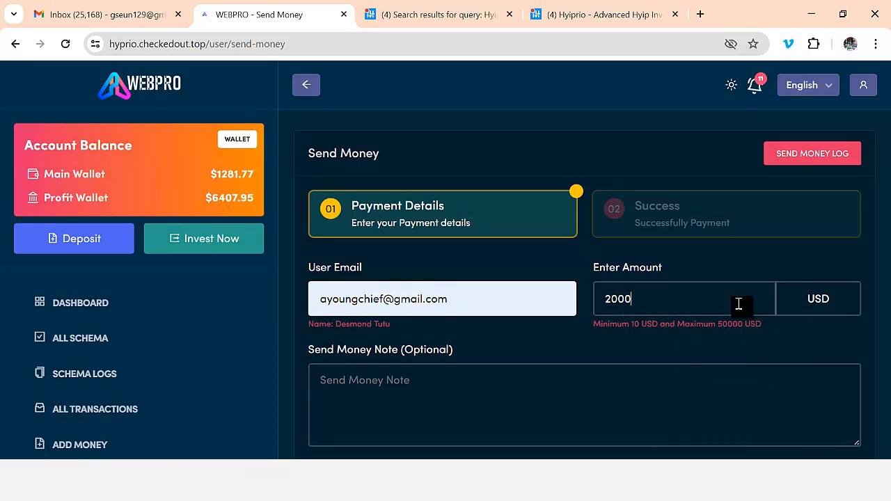
scroll(739, 303, "down", 2)
left_click(575, 261)
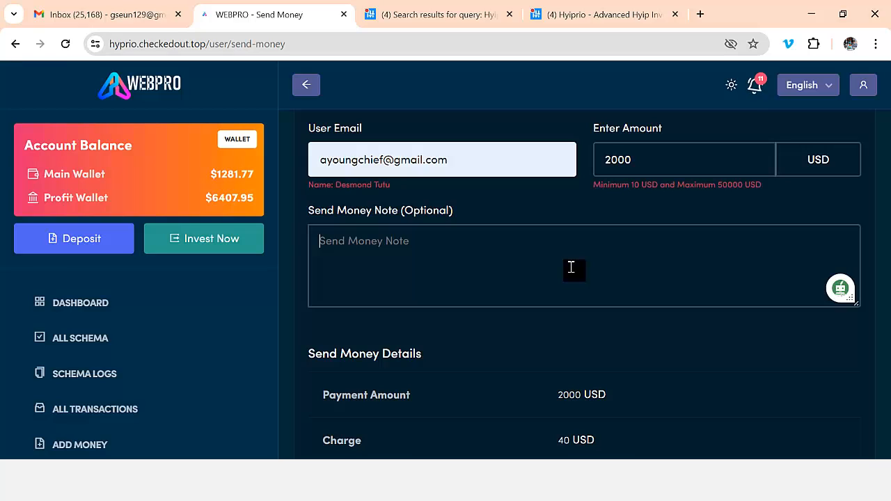
type("Money Recieved")
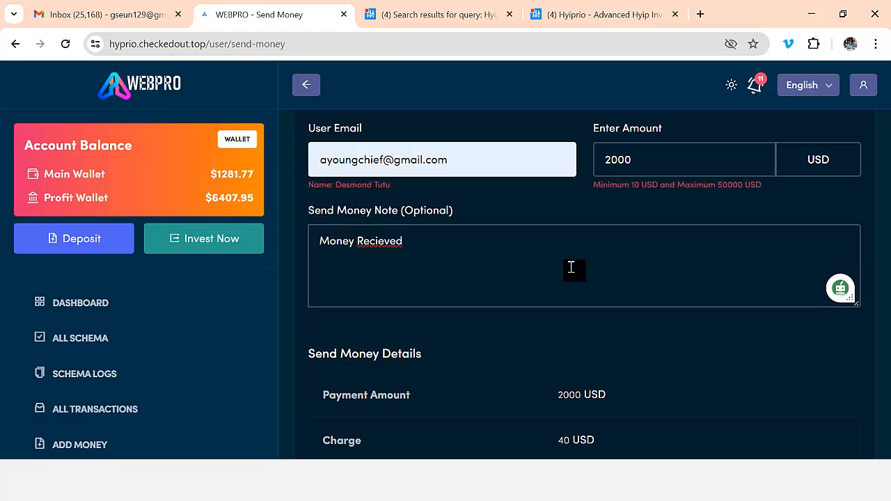
Submit the 2000 USD transfer, which is rejected with an Insufficient Balance error.
scroll(569, 264, "down", 3)
left_click(384, 387)
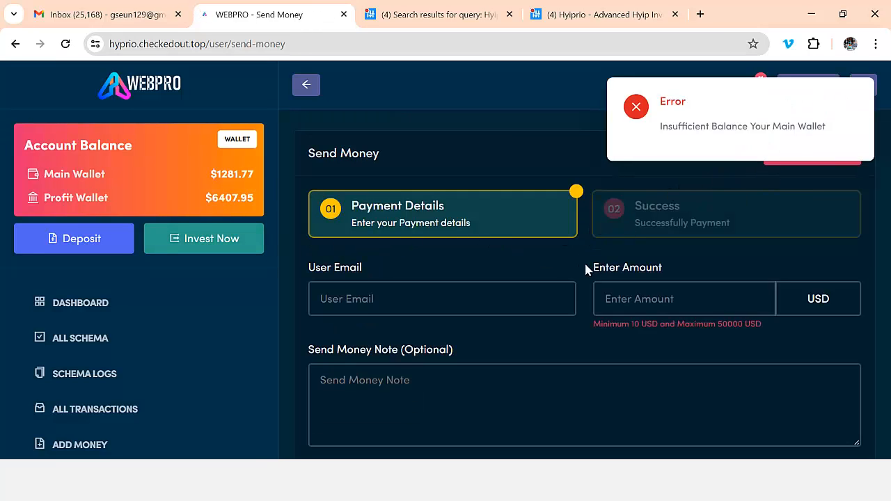
Pick the recipient's e-mail from the suggestions and enter 500 USD as the amount.
left_click(364, 300)
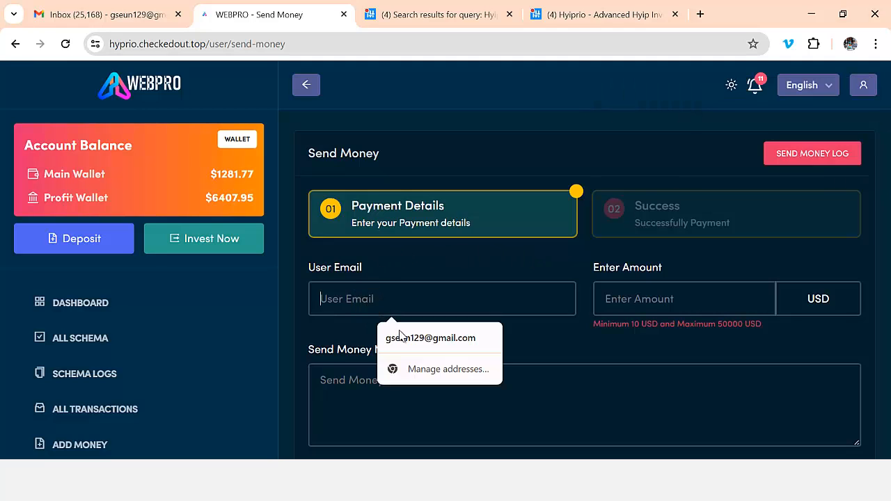
type("ay")
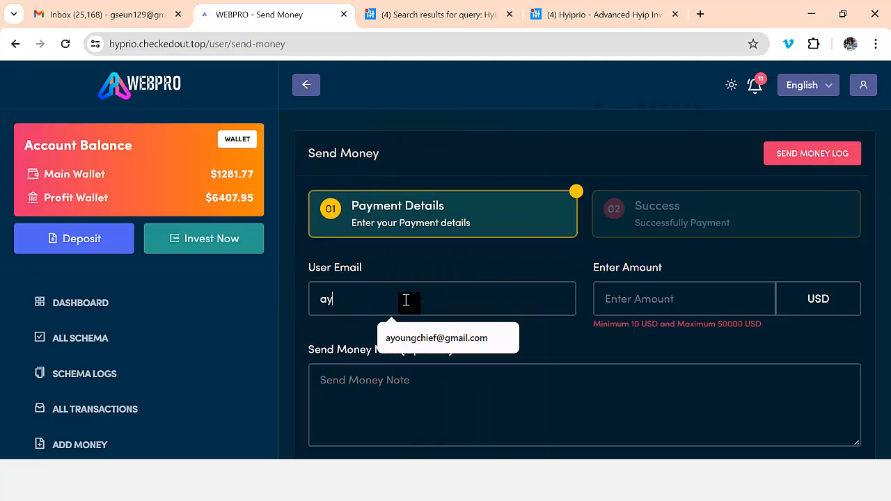
left_click(418, 339)
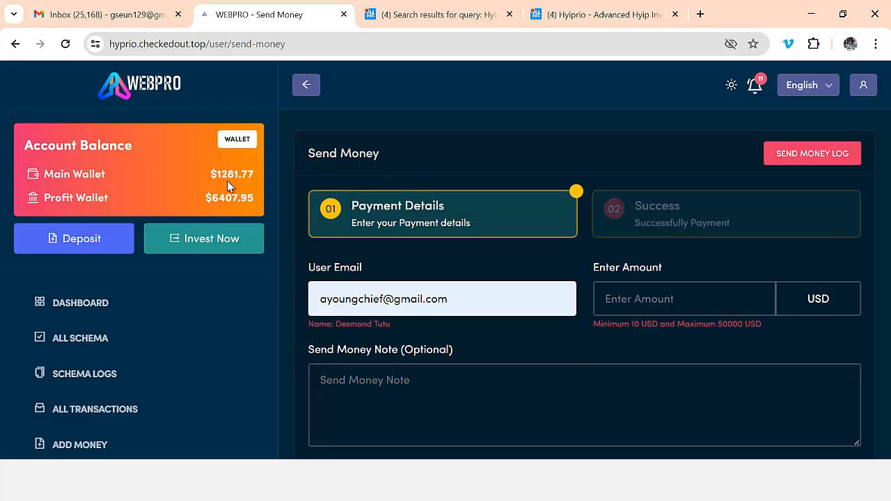
left_click(659, 290)
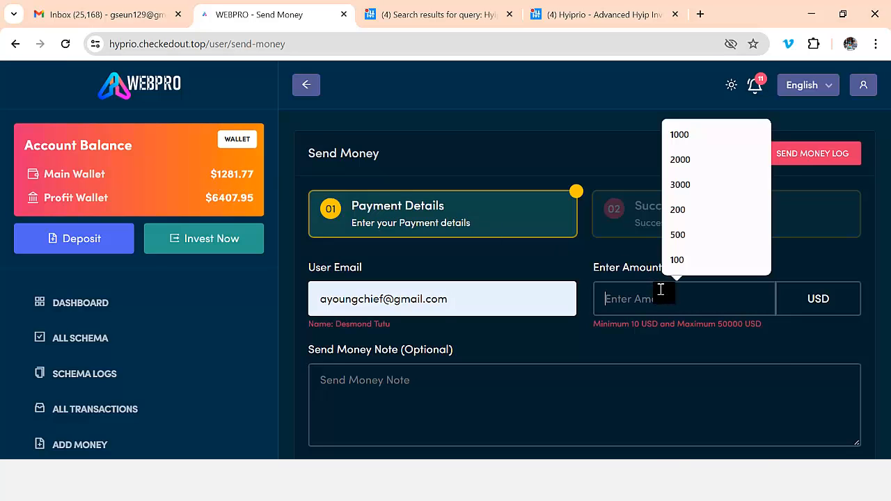
type("5")
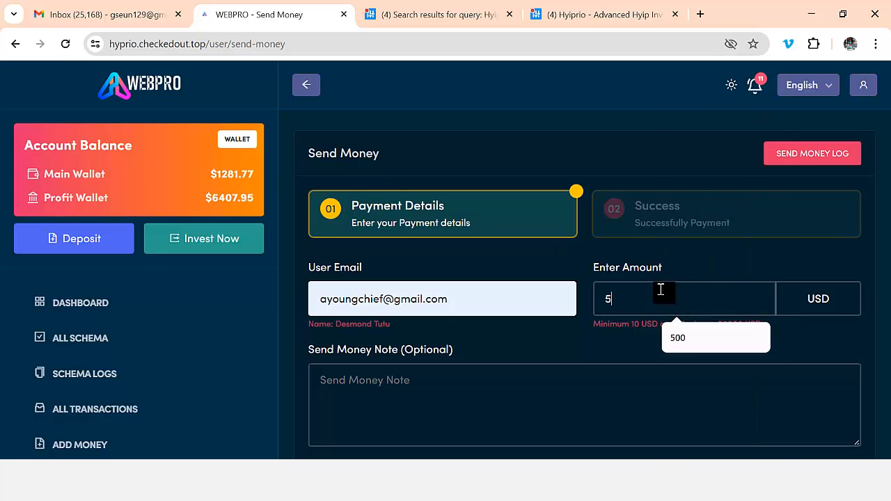
type("00")
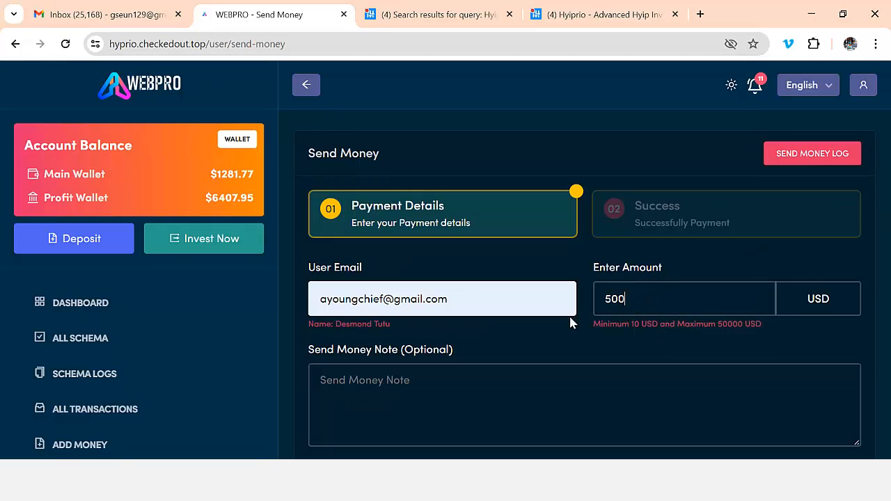
Add the note 'money' and send the 500 USD transfer.
scroll(574, 353, "down", 2)
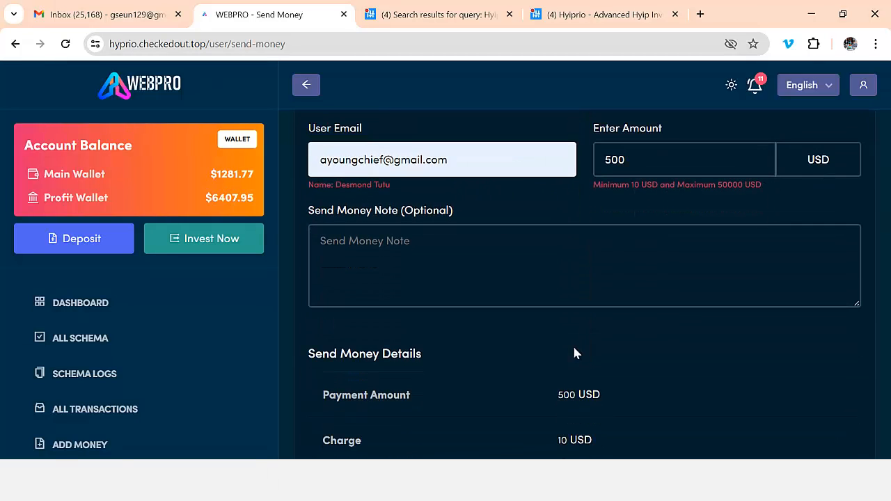
left_click(496, 284)
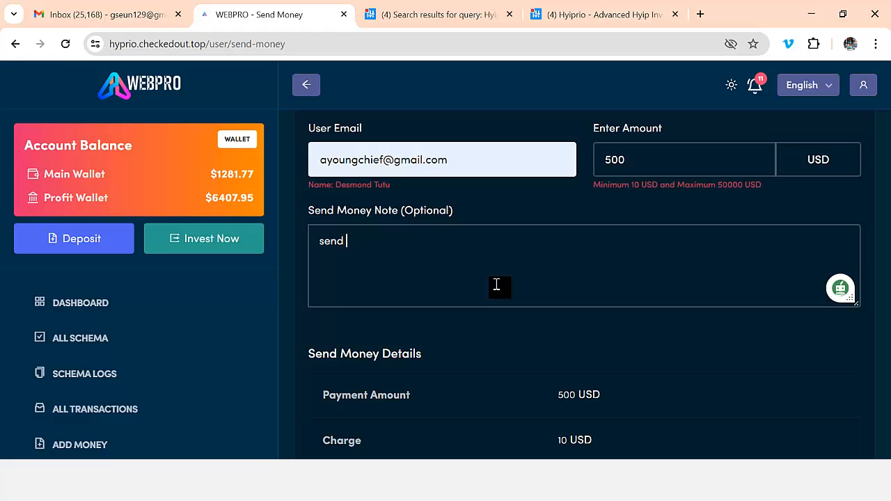
type("money")
scroll(463, 301, "down", 3)
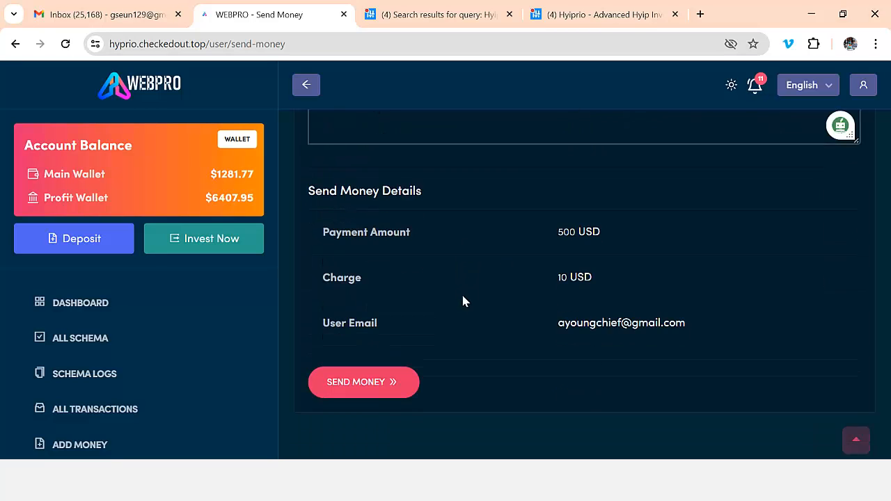
left_click(413, 376)
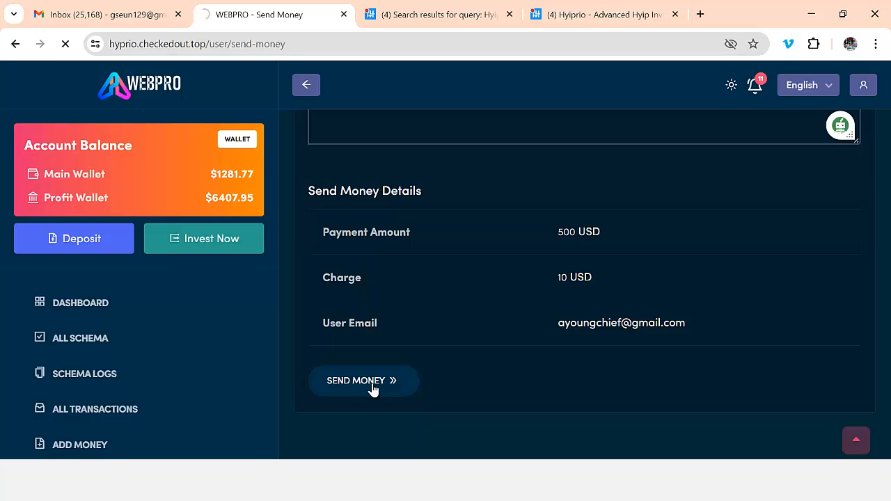
scroll(527, 258, "down", 2)
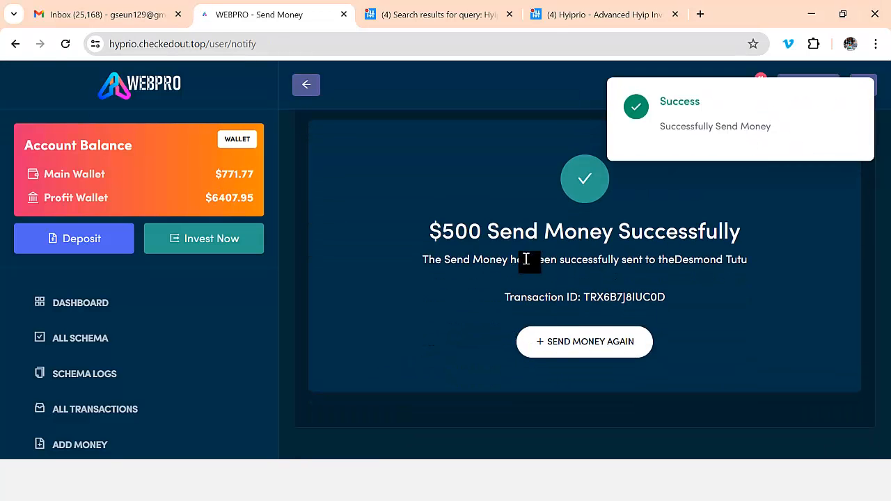
scroll(692, 258, "up", 2)
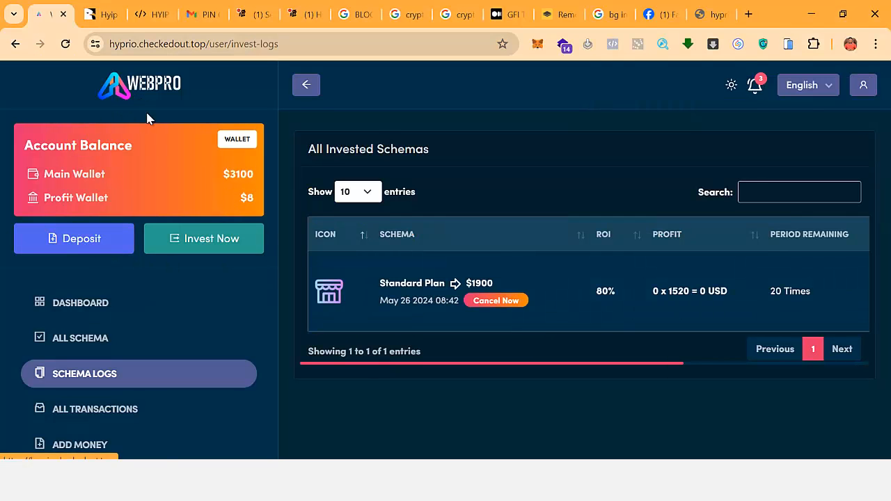
Open the user dashboard and review its wallet and investment totals.
left_click(89, 304)
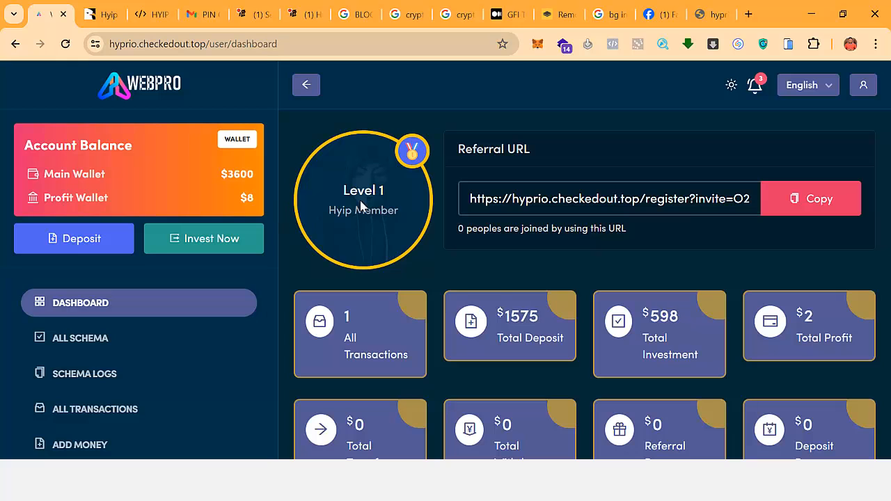
scroll(240, 255, "down", 4)
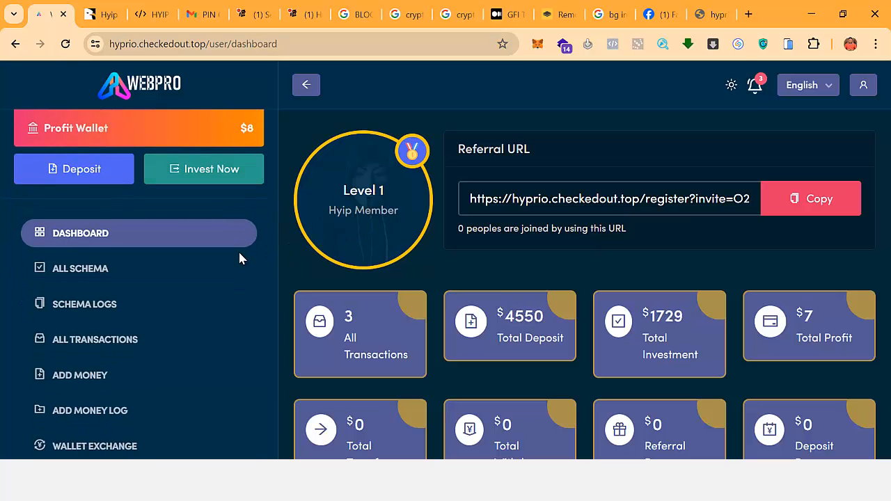
scroll(591, 359, "down", 1)
scroll(593, 362, "down", 6)
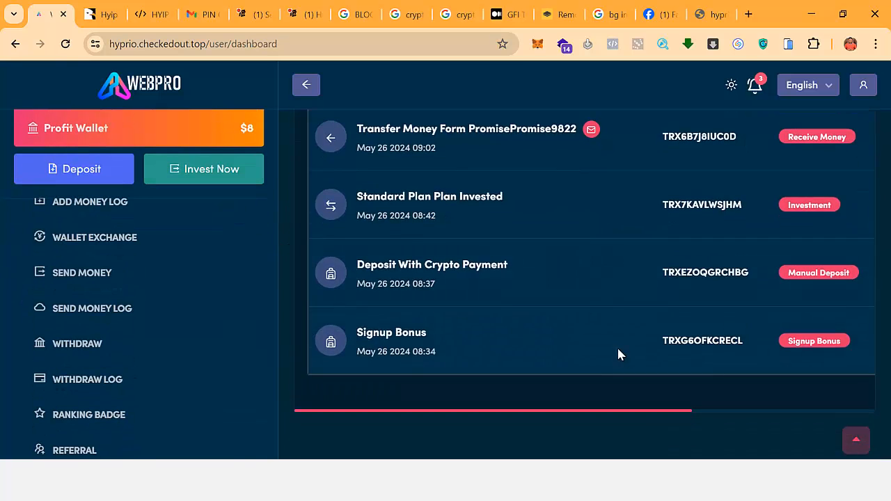
scroll(442, 139, "up", 1)
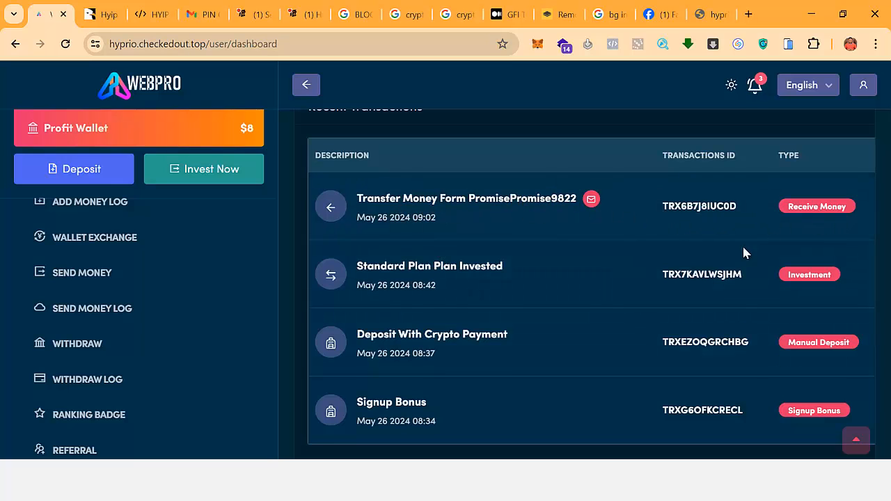
scroll(669, 292, "down", 1)
Look over the Recent Transactions list, then switch to Gmail.
triple_click(660, 412)
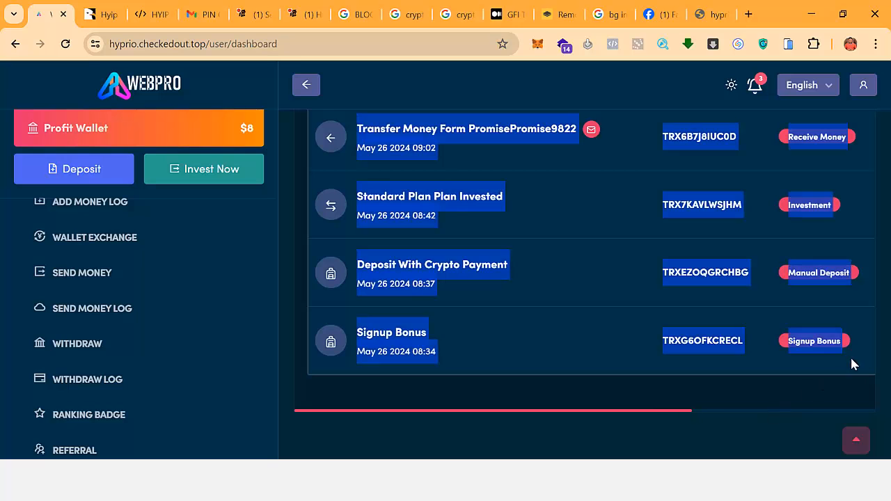
left_click(723, 355)
scroll(785, 363, "up", 5)
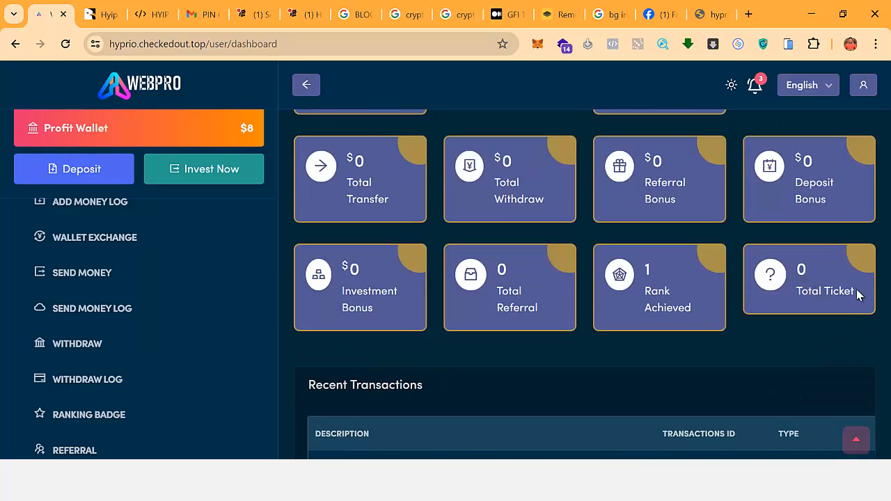
scroll(669, 295, "up", 1)
scroll(179, 383, "up", 5)
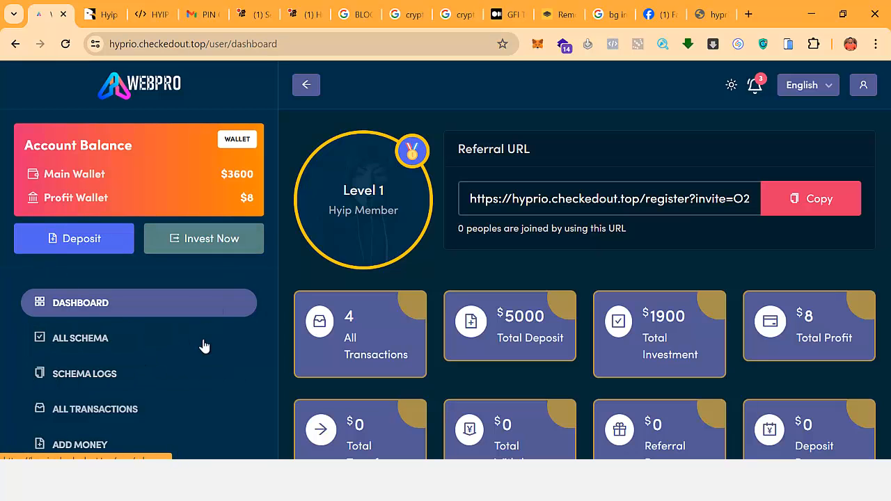
scroll(202, 351, "down", 3)
scroll(200, 357, "down", 6)
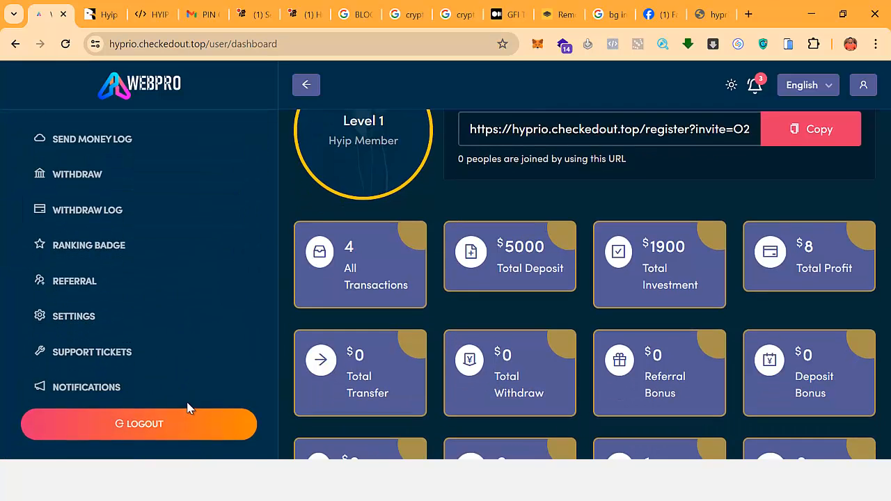
scroll(119, 382, "up", 4)
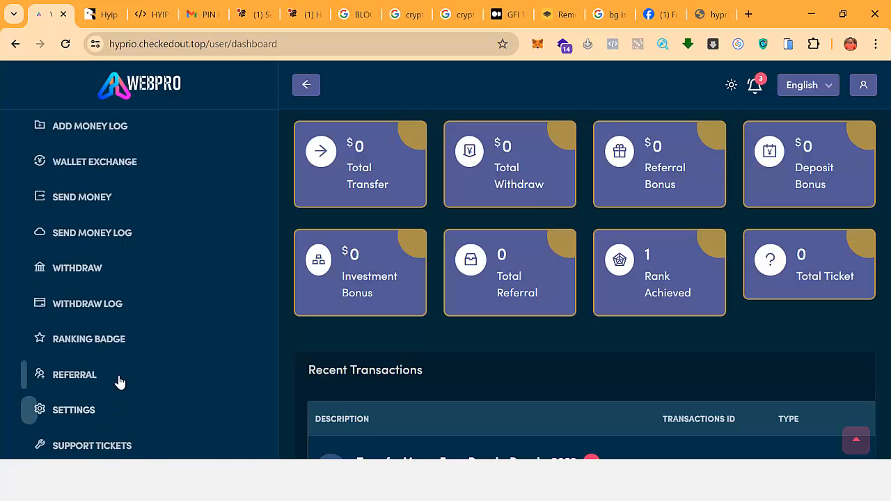
scroll(297, 296, "up", 4)
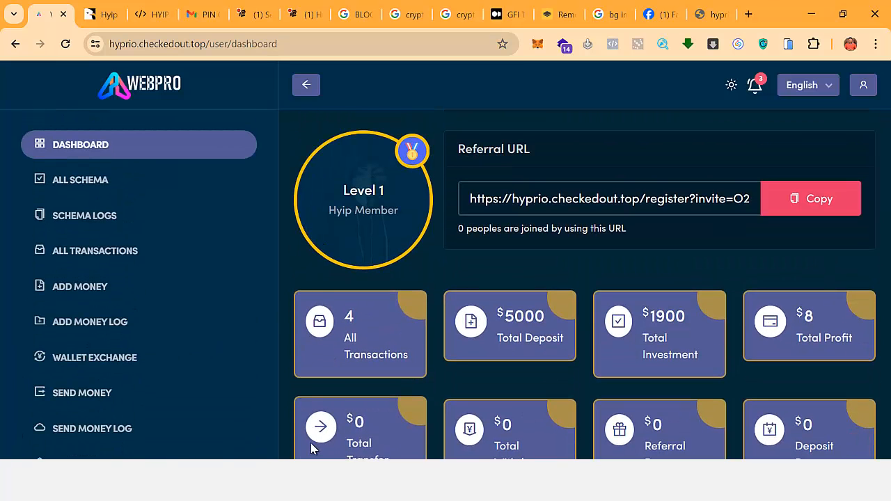
left_click(202, 14)
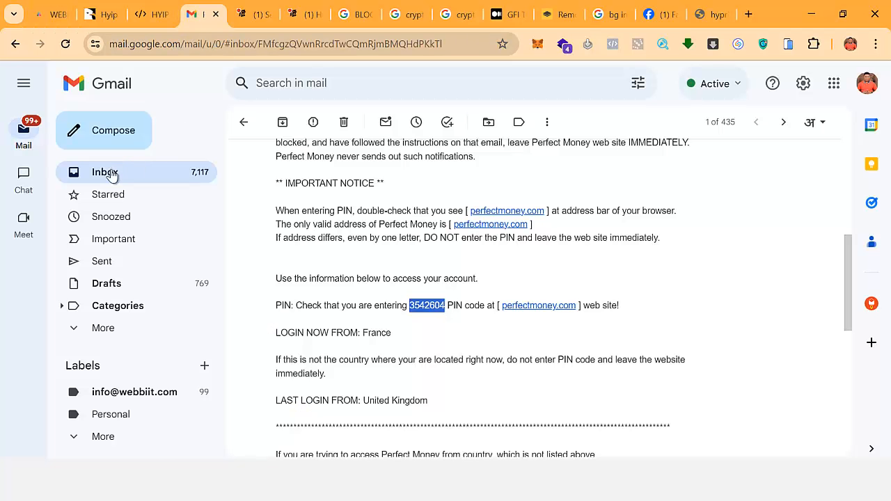
Refresh Gmail's Updates inbox and read the WEBPRO investment confirmation e-mail.
key("alt+Left")
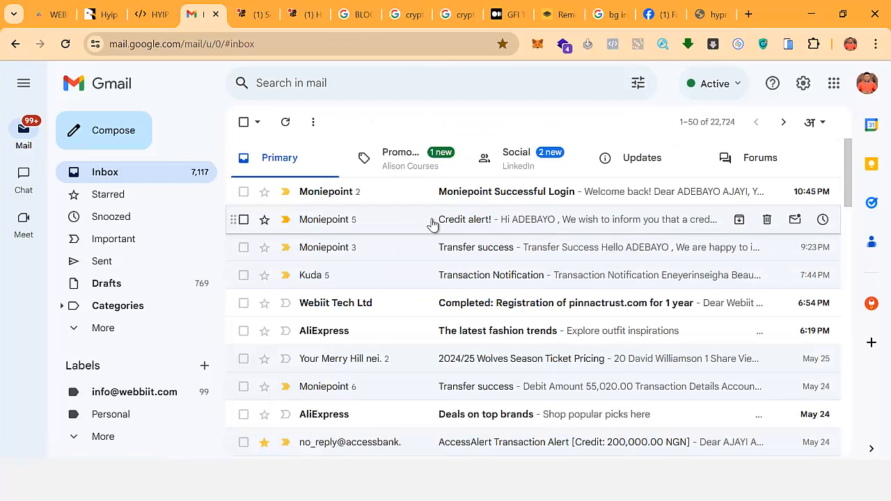
left_click(622, 174)
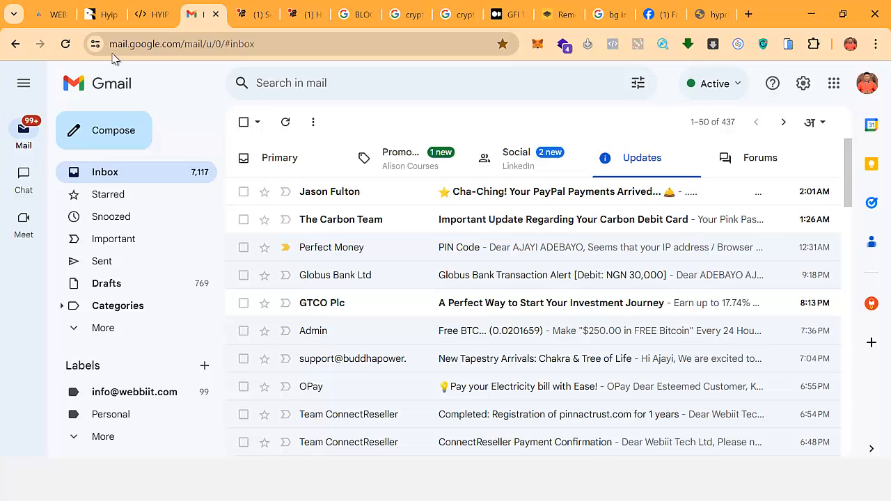
left_click(68, 45)
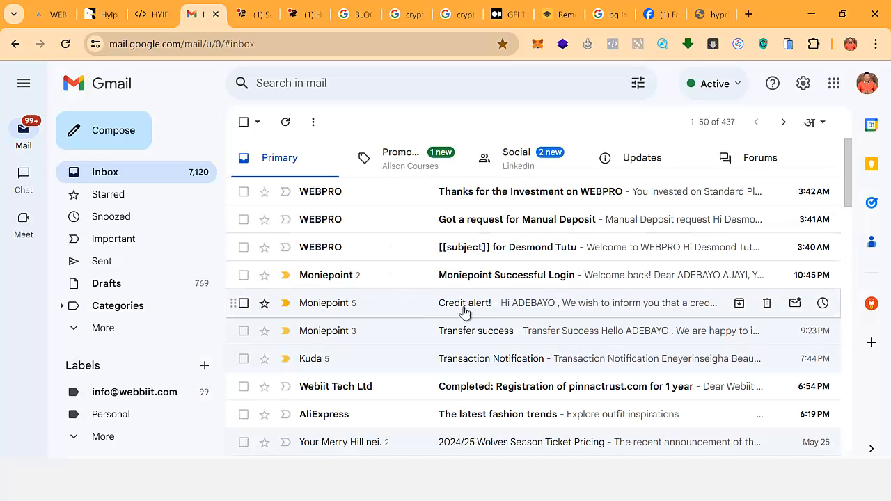
left_click(490, 202)
scroll(595, 319, "down", 3)
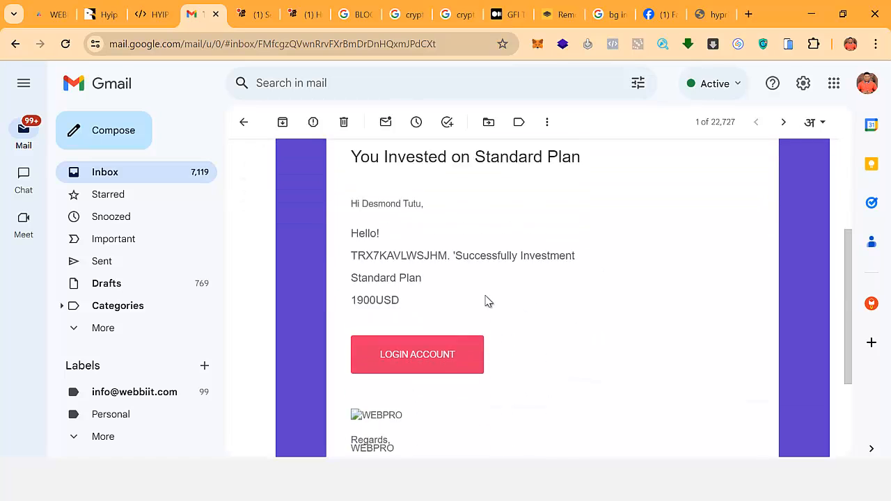
scroll(485, 300, "up", 1)
scroll(527, 245, "up", 3)
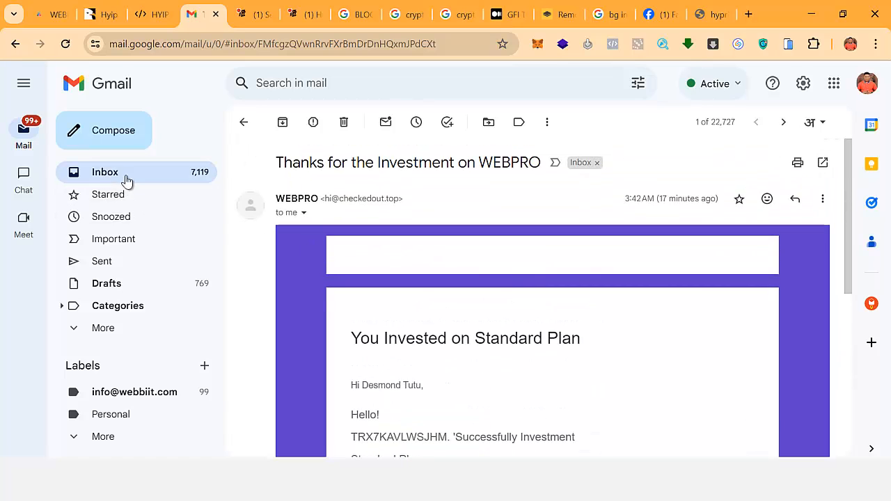
left_click(142, 180)
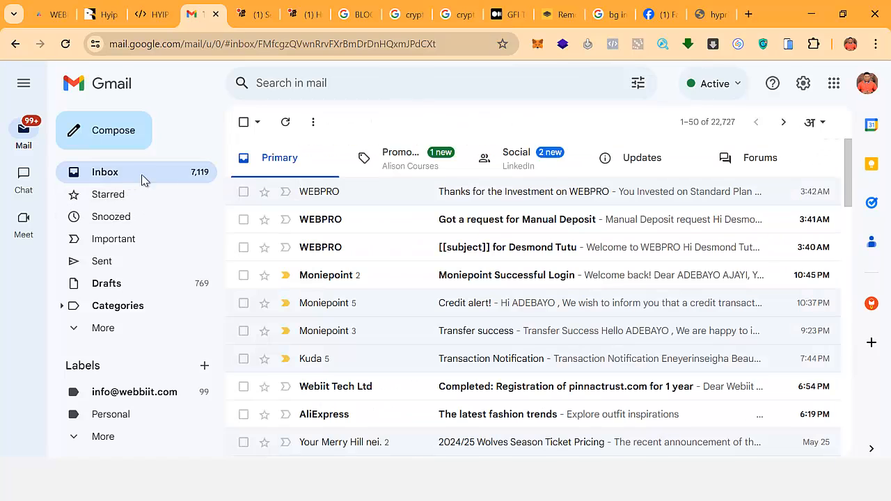
Read the WEBPRO manual deposit request e-mail and return to the inbox.
left_click(531, 229)
scroll(517, 322, "down", 3)
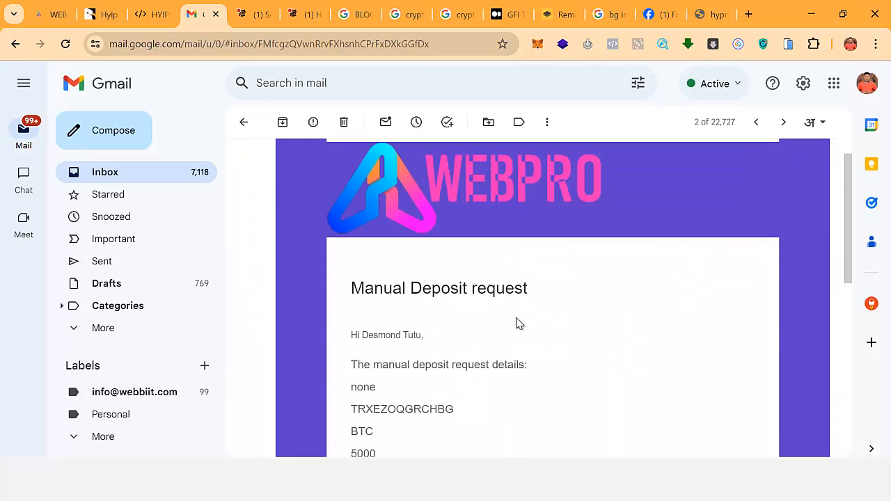
scroll(505, 295, "up", 3)
scroll(453, 318, "down", 6)
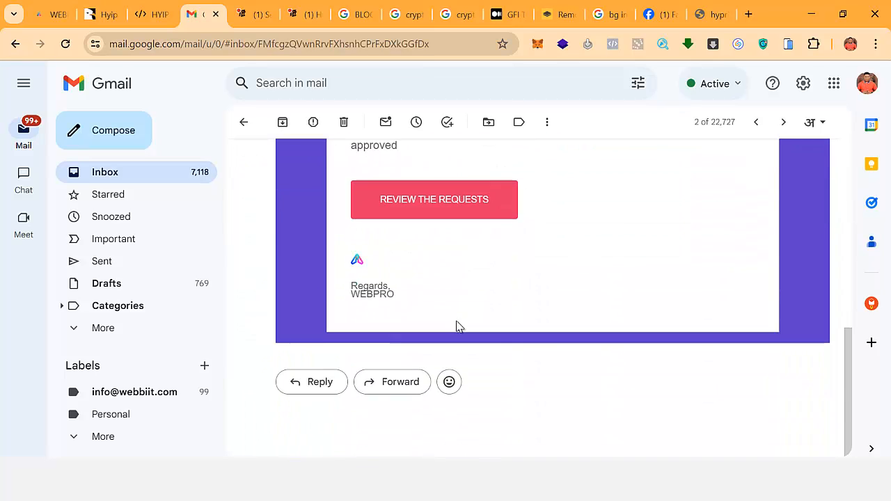
scroll(453, 324, "up", 6)
left_click(132, 174)
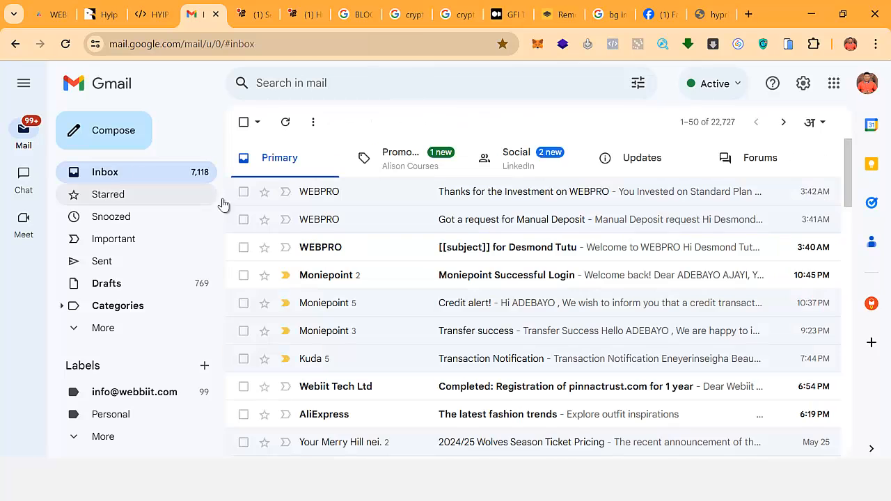
Read the WEBPRO welcome e-mail, then switch to the other browser window.
left_click(485, 255)
scroll(471, 332, "down", 4)
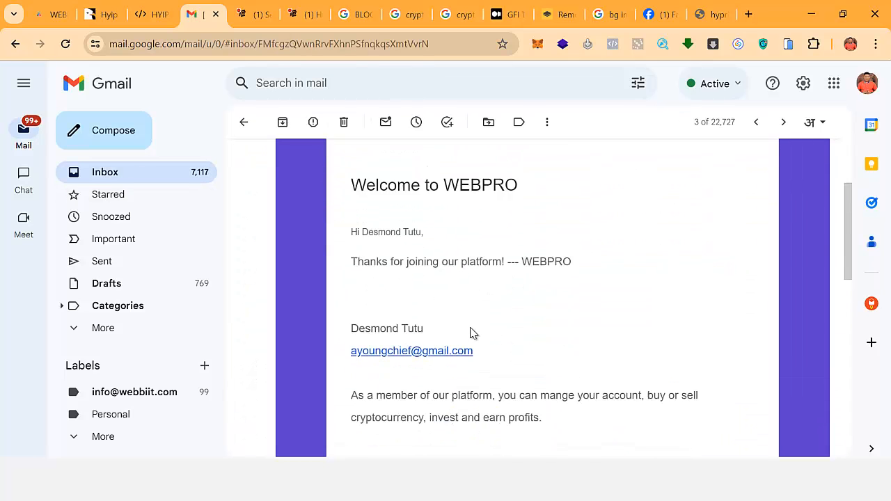
scroll(459, 334, "up", 4)
left_click(108, 173)
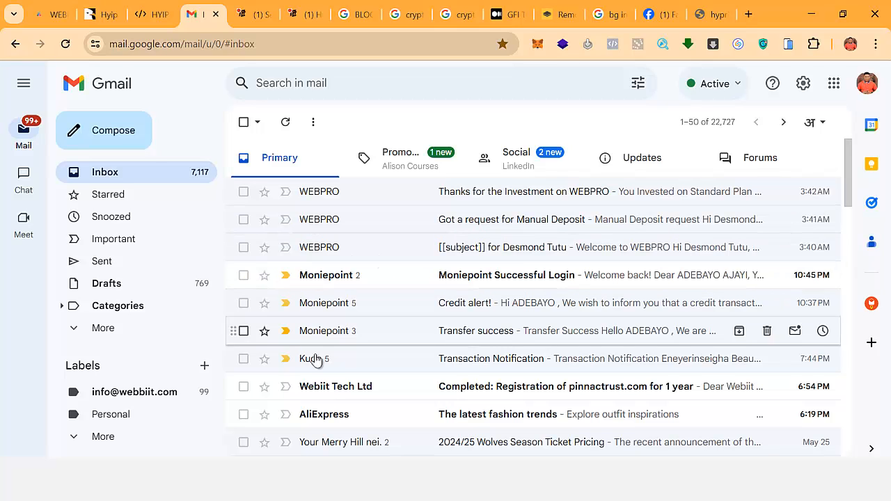
key("alt+Tab")
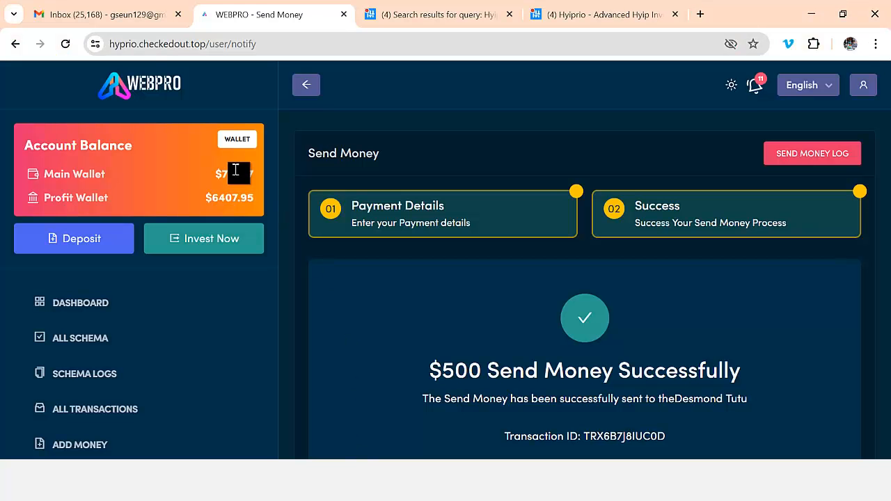
Scroll through the second account's Gmail inbox of WEBPRO notification e-mails.
left_click(146, 16)
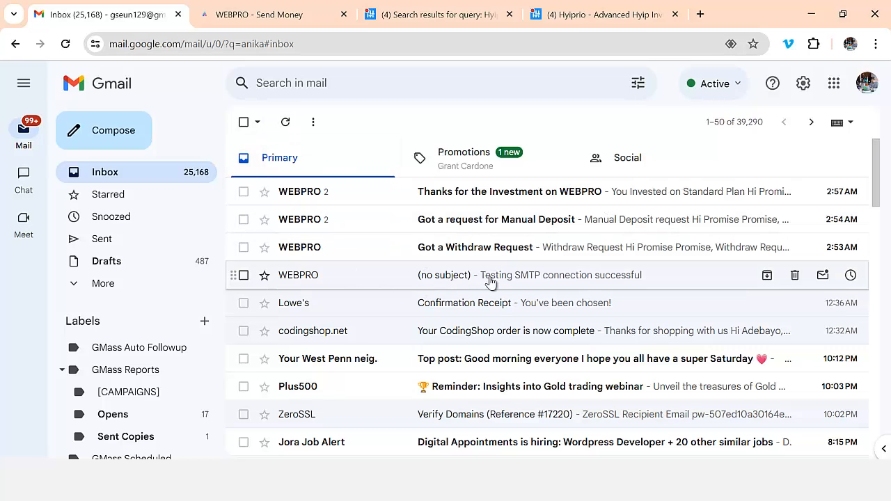
scroll(556, 279, "down", 2)
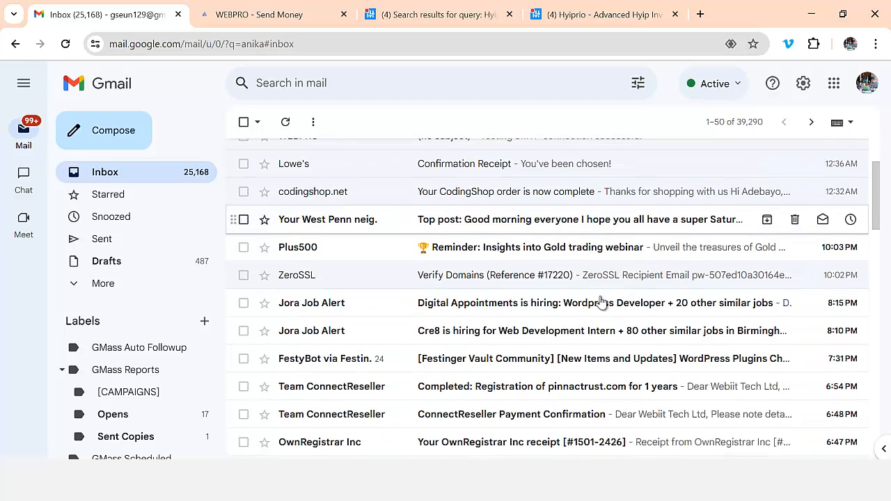
scroll(596, 298, "up", 2)
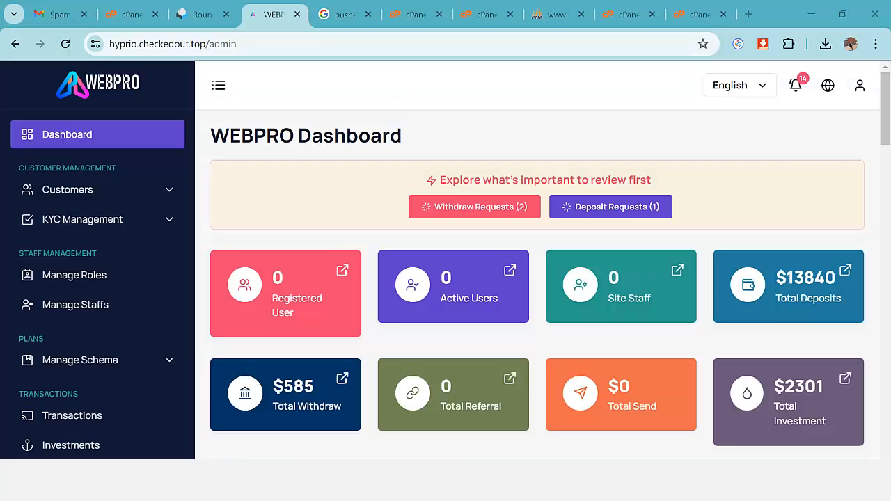
Go to Email Settings under the admin Settings menu.
scroll(95, 308, "down", 4)
scroll(148, 341, "down", 5)
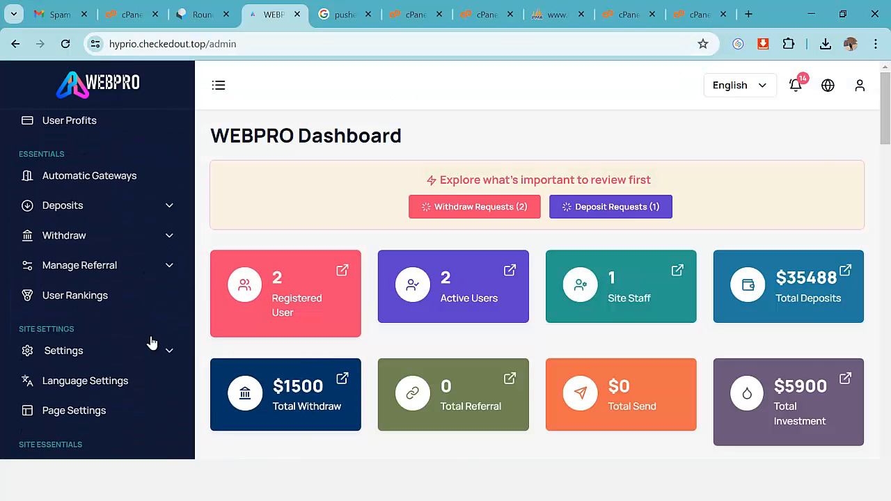
scroll(150, 336, "down", 1)
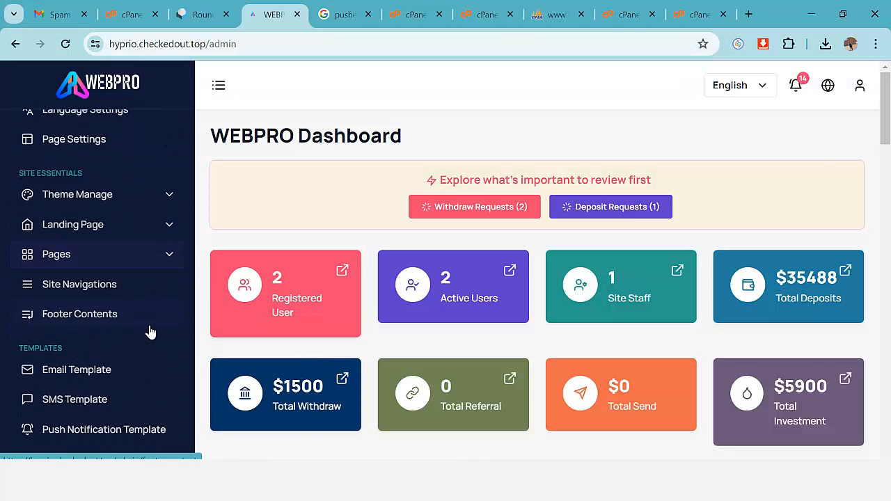
scroll(167, 230, "up", 2)
left_click(169, 227)
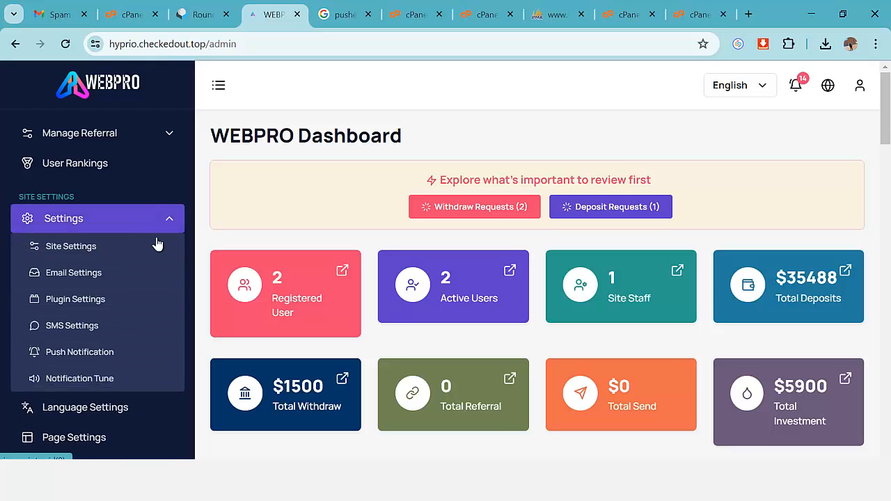
left_click(96, 276)
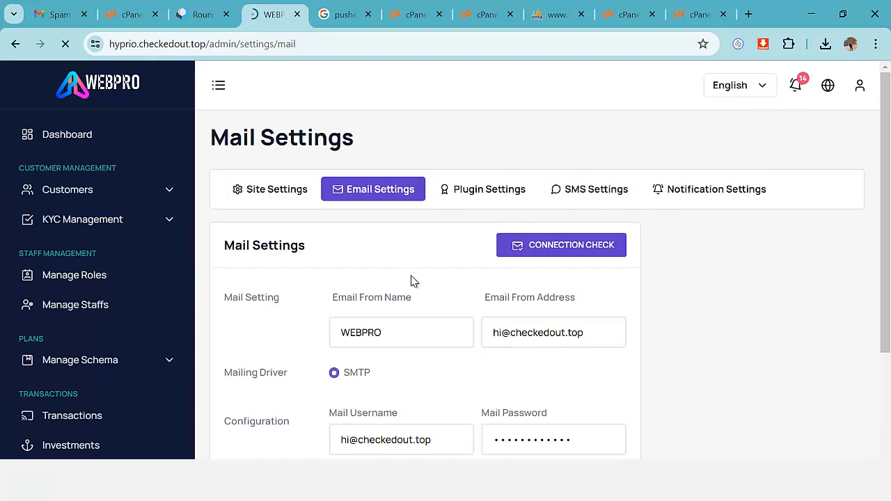
scroll(439, 287, "down", 1)
scroll(449, 296, "down", 3)
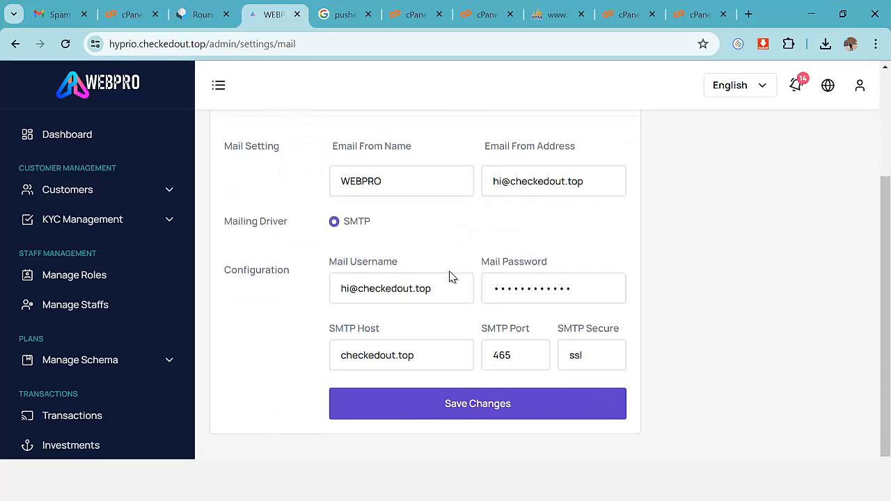
Check the sender name and address, SMTP username, password, host checkedout.top and port 465.
left_click(426, 176)
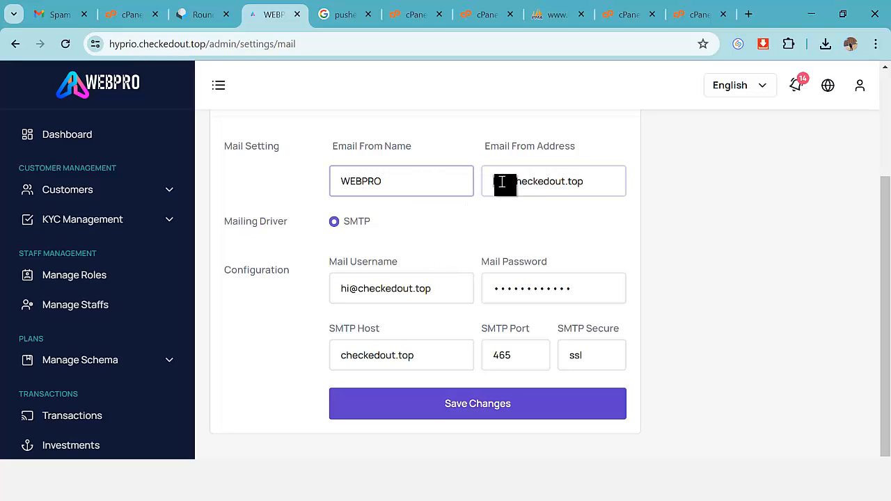
left_click_drag(496, 181, 597, 189)
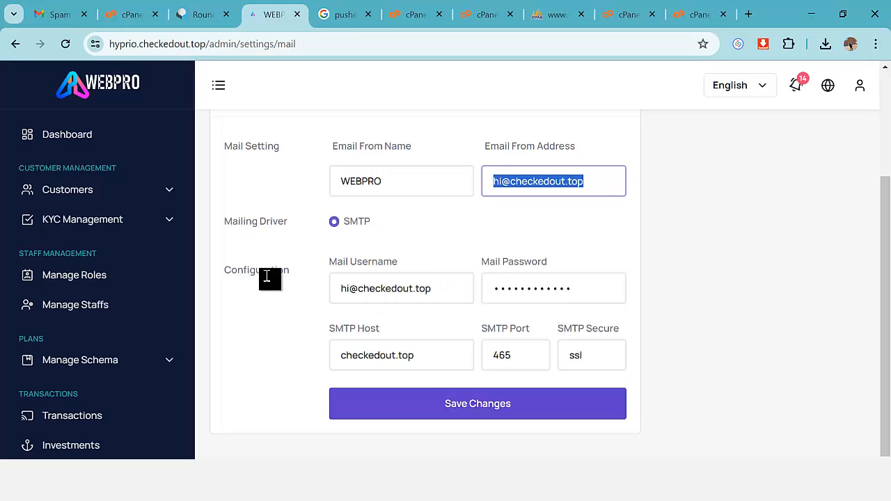
left_click_drag(340, 288, 448, 291)
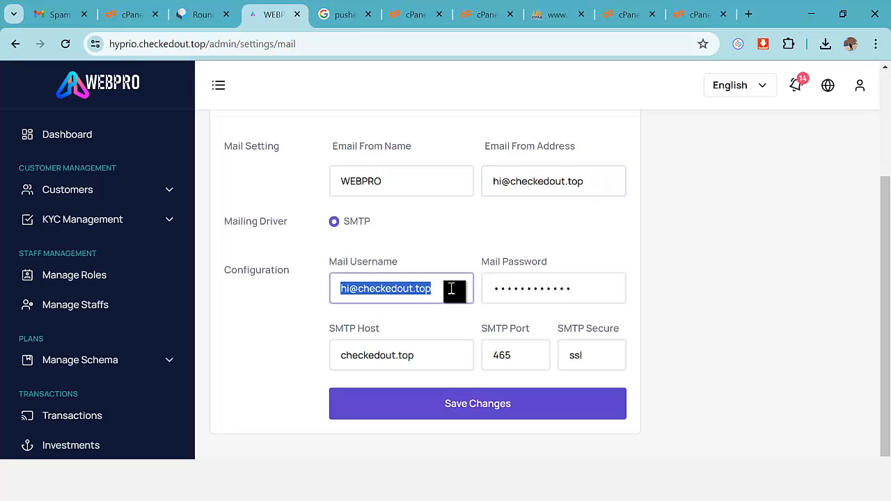
left_click(409, 293)
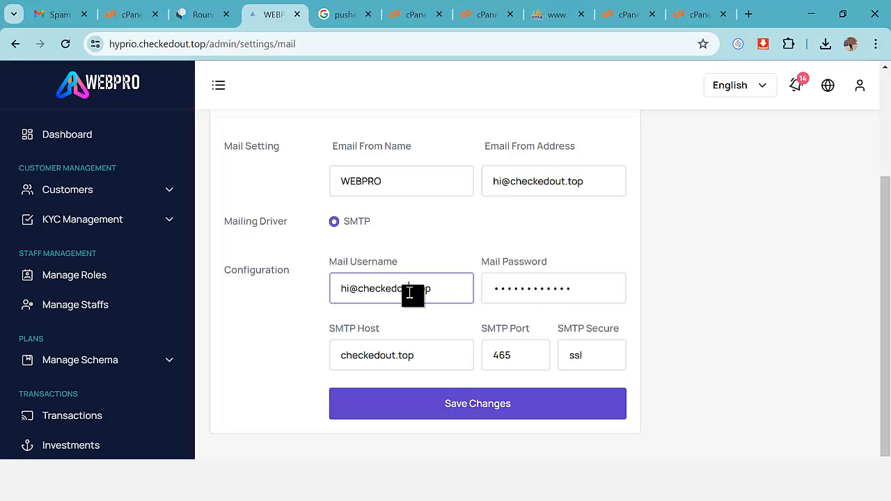
left_click_drag(488, 293, 585, 290)
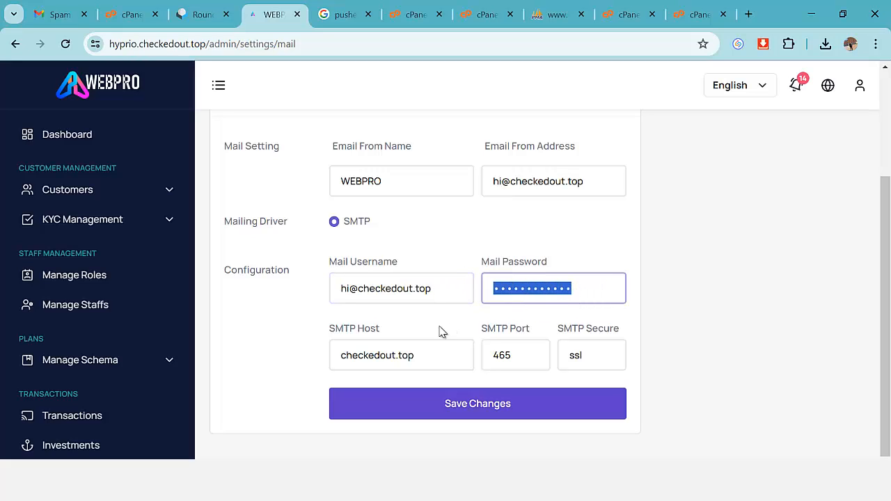
left_click(375, 354)
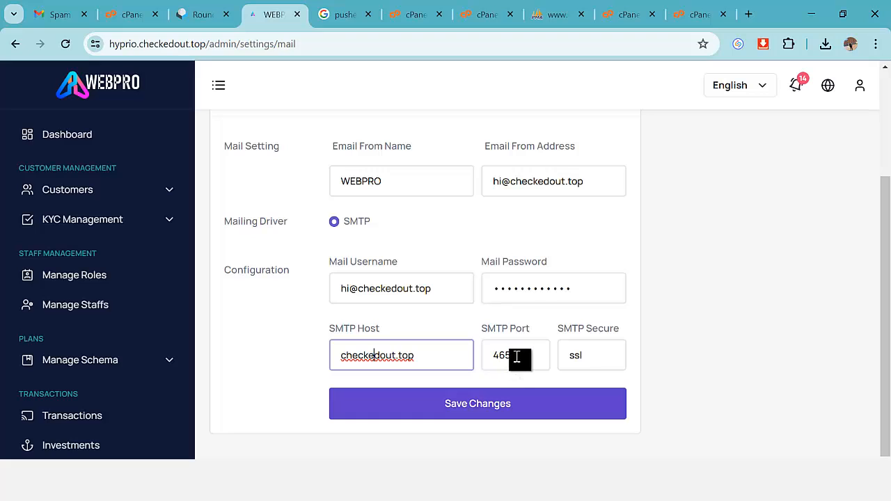
left_click_drag(517, 357, 483, 359)
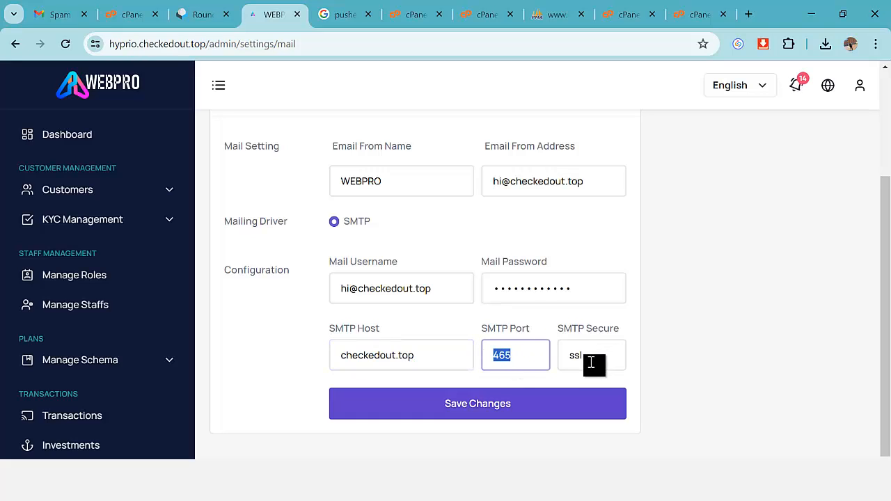
scroll(603, 341, "up", 2)
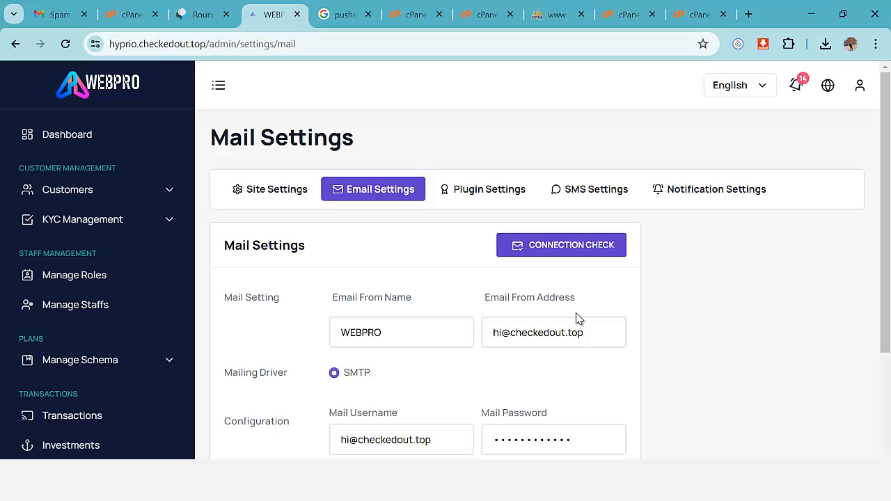
Return to the admin dashboard, now showing $500 total sent and $35488 deposits.
left_click(83, 137)
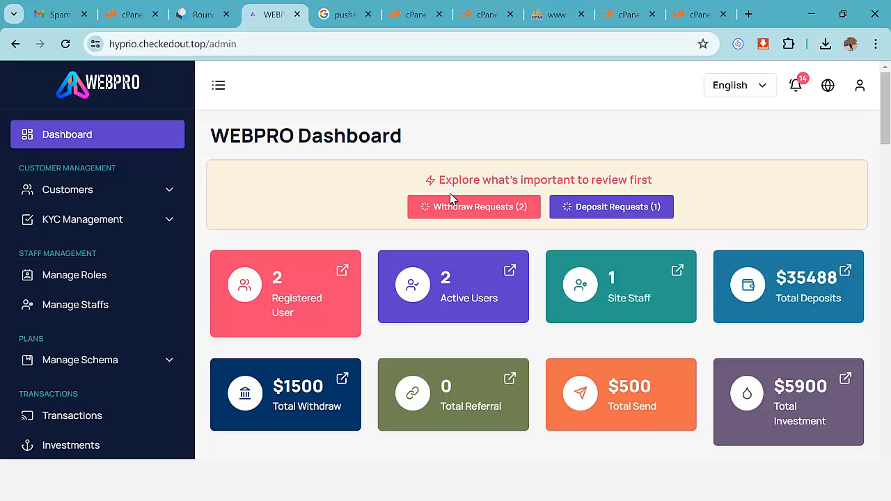
Load hostinger.com in a new browser tab, then go back to cPanel.
left_click(747, 19)
type("hostinger.com")
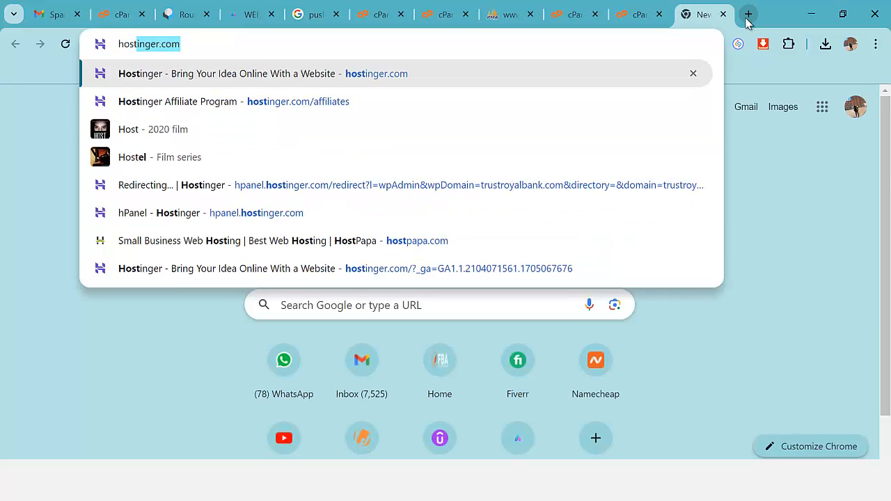
key("Return")
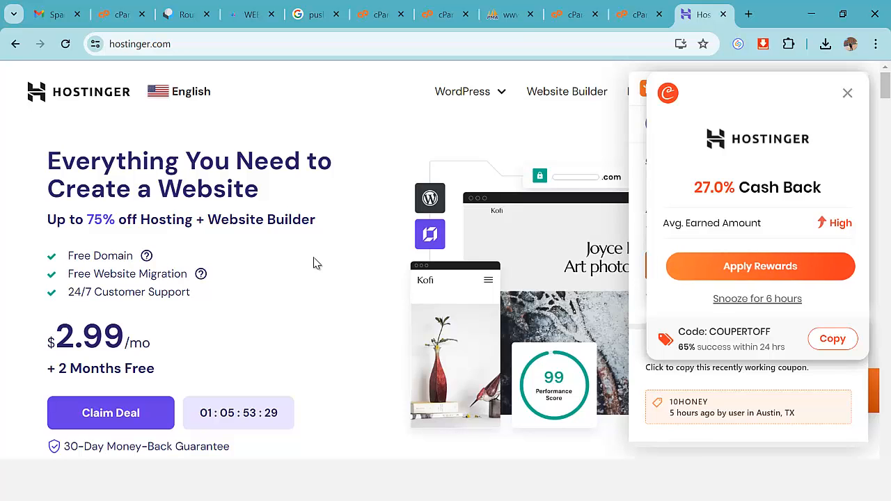
left_click(115, 15)
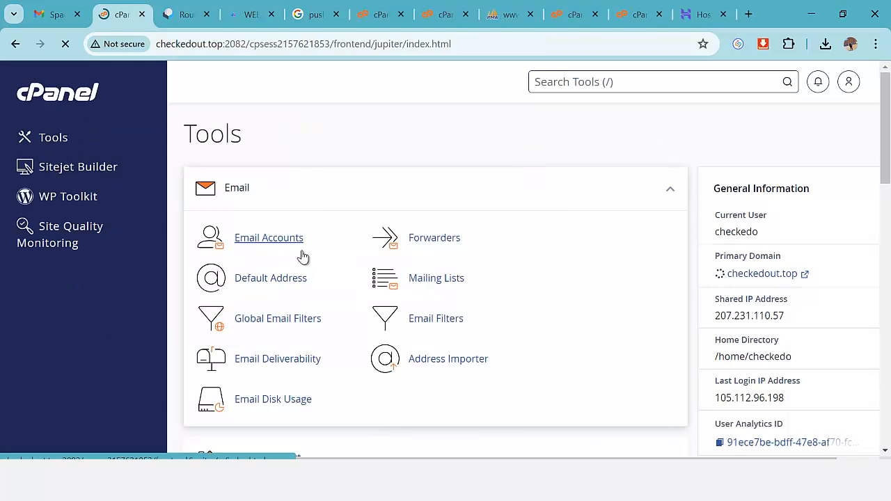
Scroll through the cPanel Tools page to look for File Manager.
scroll(682, 239, "down", 4)
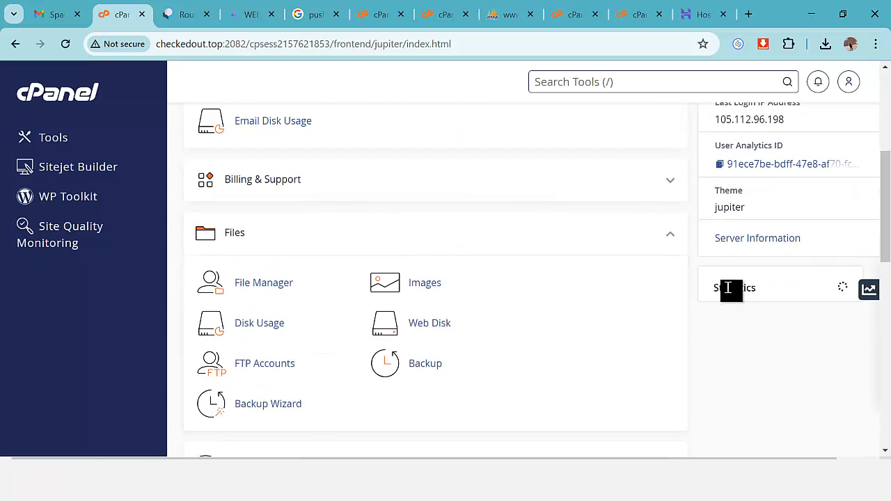
scroll(660, 297, "down", 4)
scroll(660, 280, "up", 5)
scroll(660, 280, "up", 3)
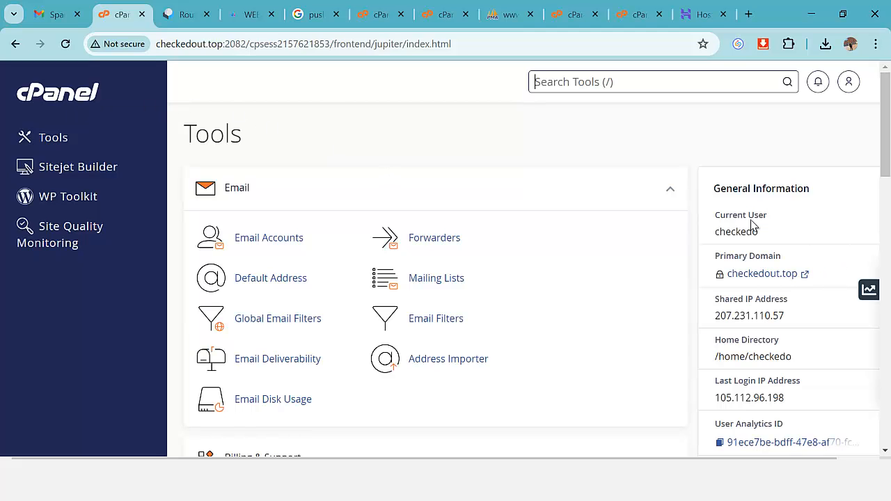
scroll(607, 239, "down", 10)
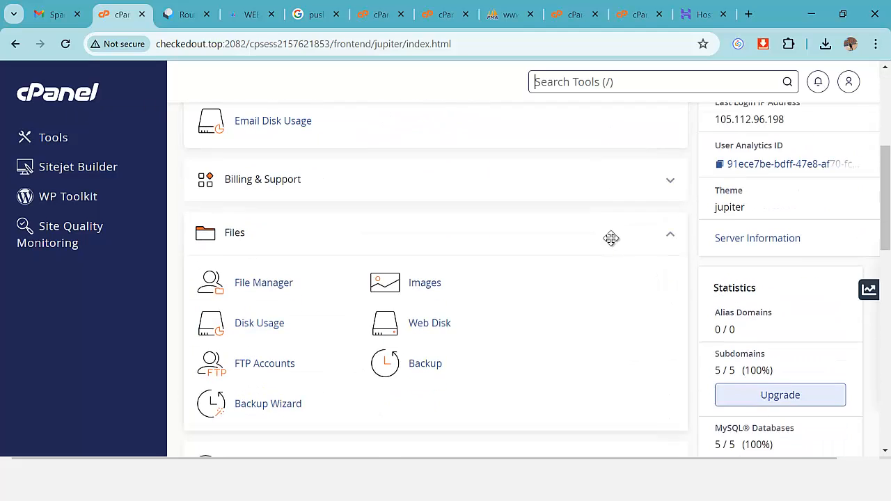
scroll(611, 239, "up", 10)
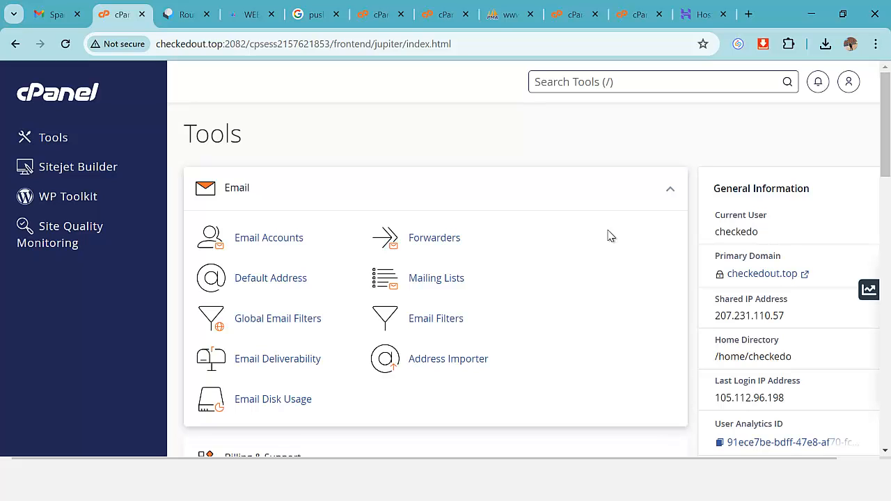
Search 'file', launch File Manager and open public_html/webpro.checkedout.top.
type("file")
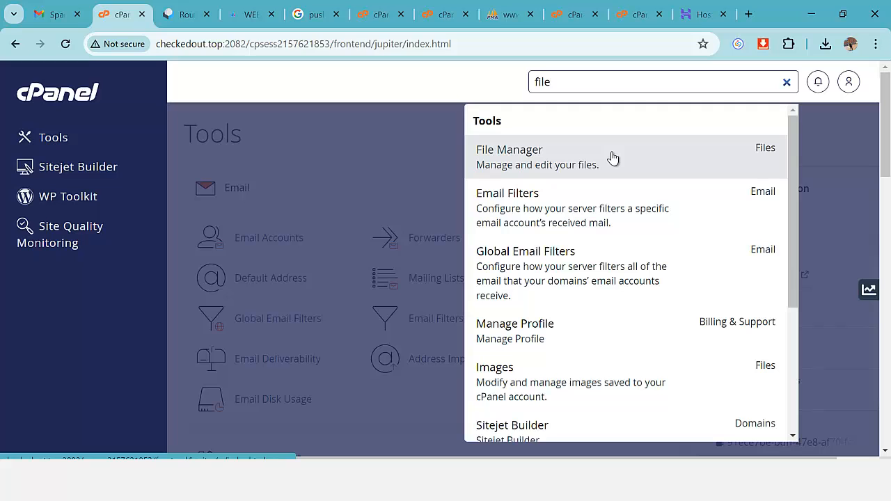
left_click(564, 164)
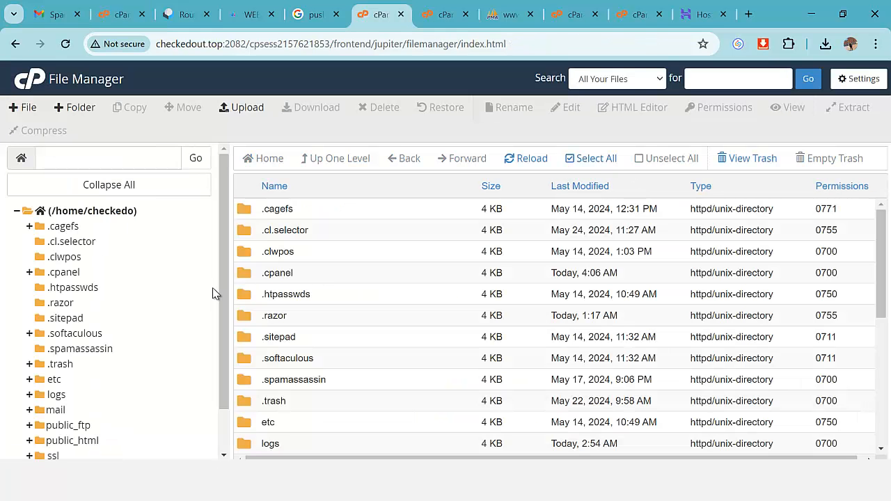
scroll(202, 299, "down", 1)
left_click(86, 392)
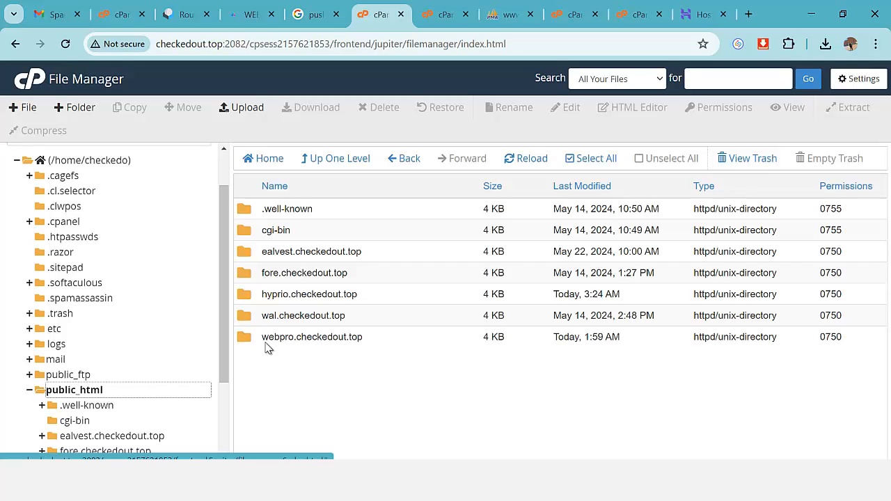
double_click(243, 342)
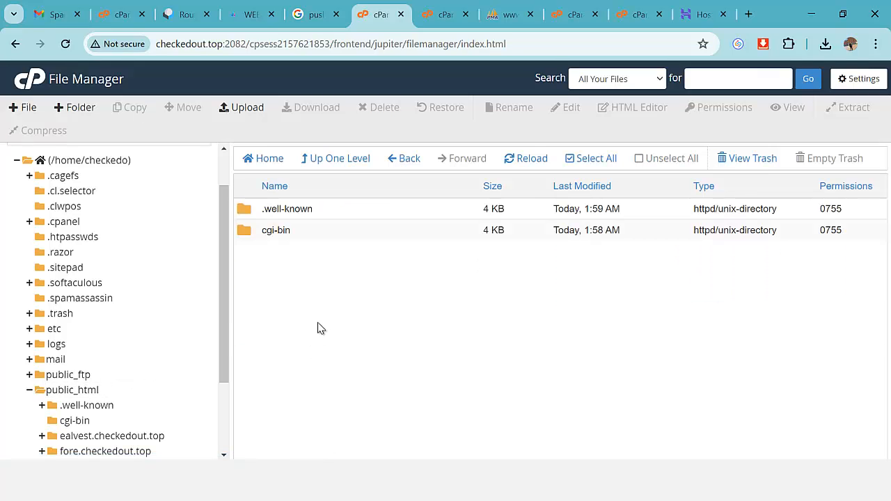
Start a File Upload for the subdomain folder and browse the file picker to the DESKTOP folder.
left_click(256, 109)
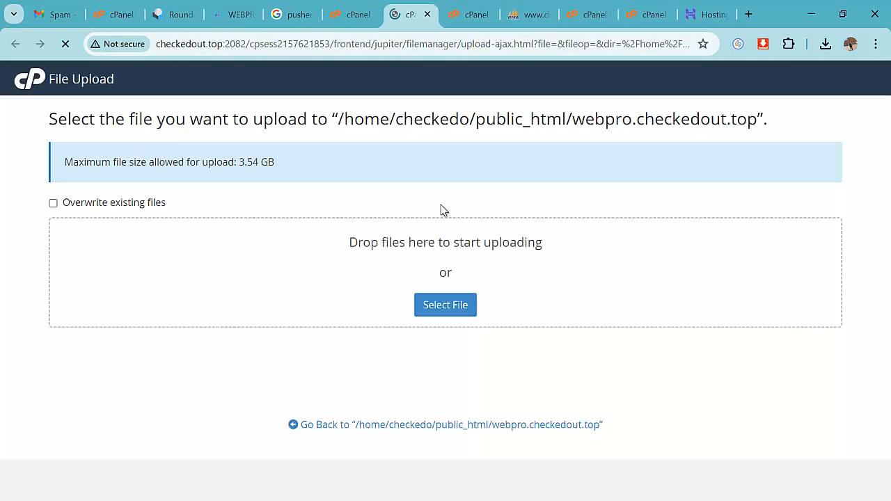
left_click(470, 304)
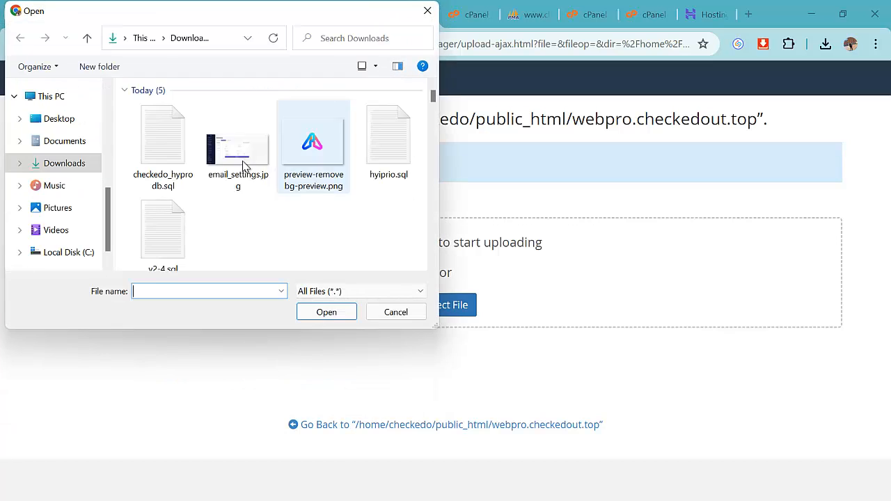
scroll(75, 163, "up", 5)
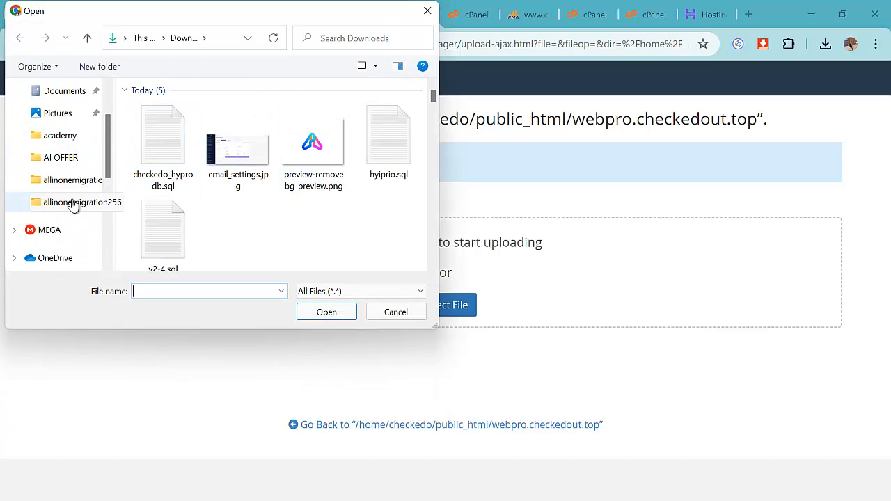
scroll(70, 202, "up", 1)
left_click(73, 202)
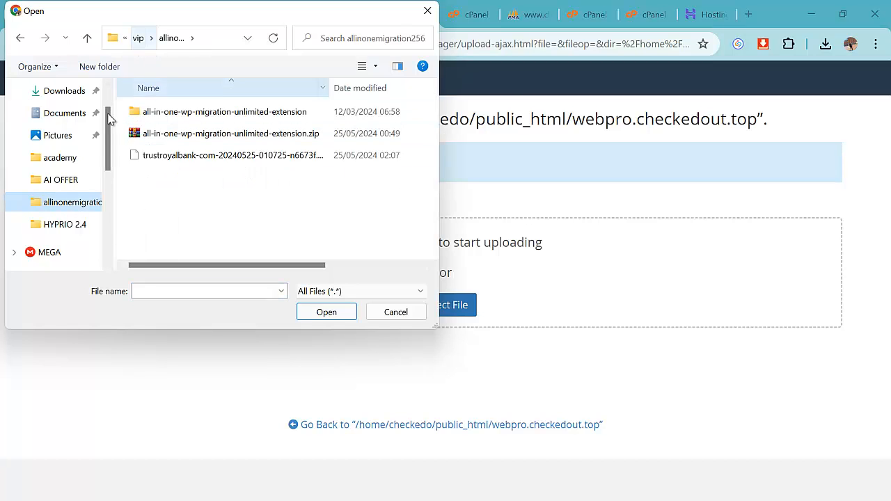
scroll(77, 167, "up", 2)
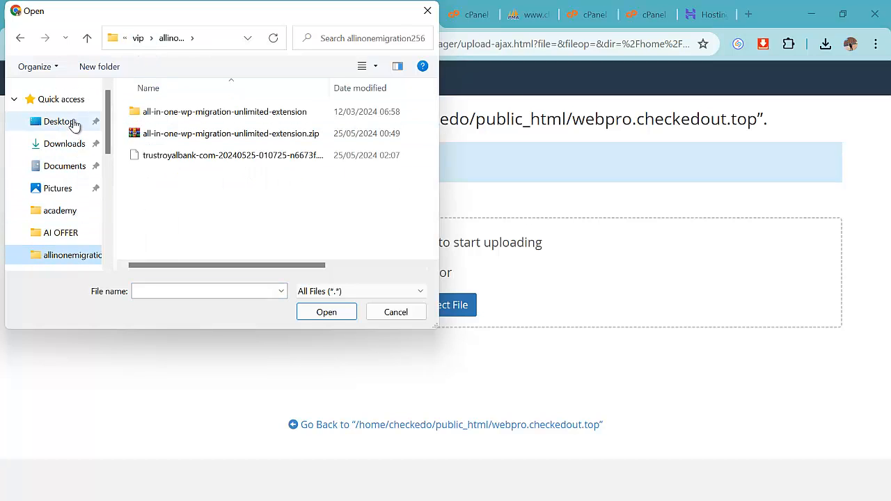
left_click(70, 122)
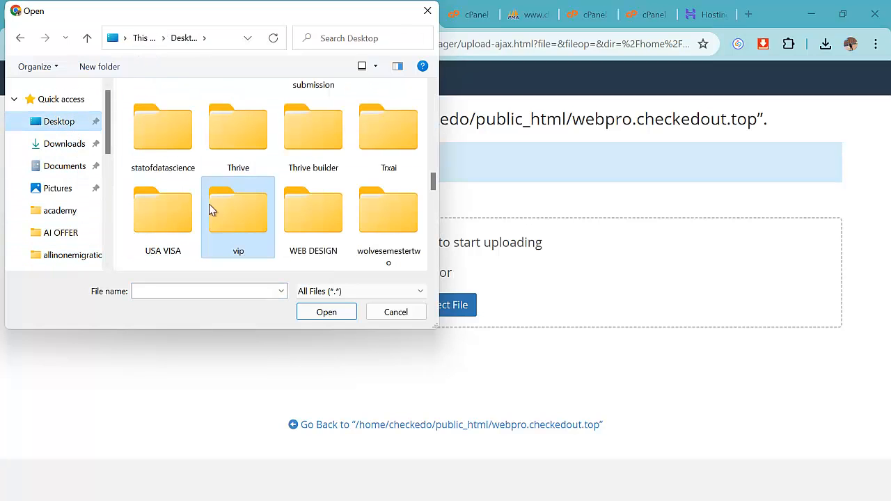
scroll(312, 227, "down", 3)
left_click(313, 227)
Go through MY CODES > HYIP PRO ADVANCE > HYPRIO 2.4 > WebPro and upload webpro.zip (47.90 MB).
scroll(313, 227, "down", 1)
scroll(310, 225, "up", 5)
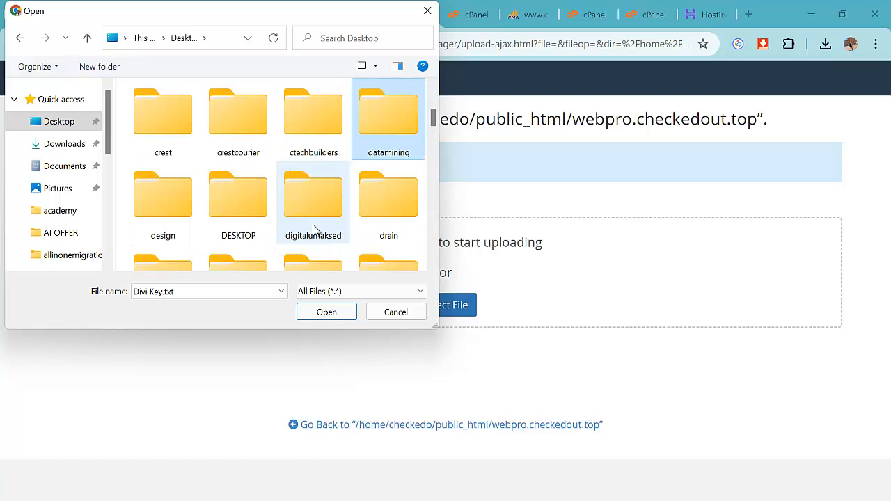
double_click(238, 202)
scroll(246, 219, "down", 1)
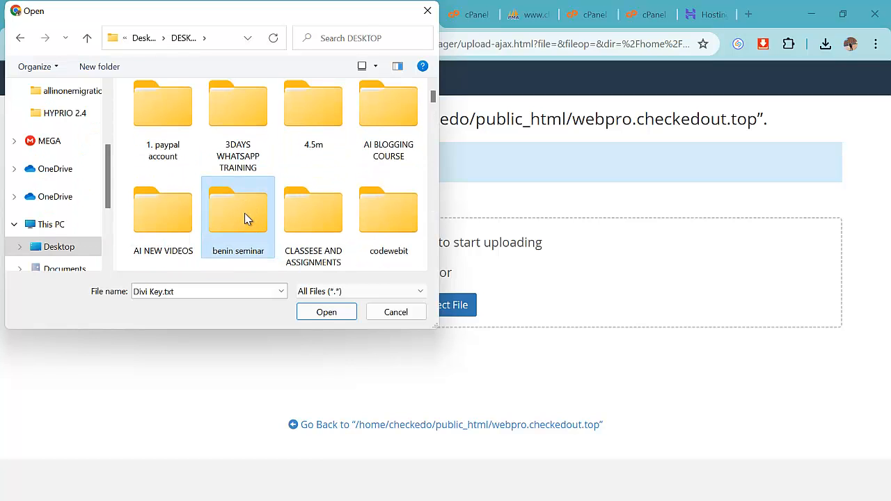
key("m")
key("m")
key("m")
key("m")
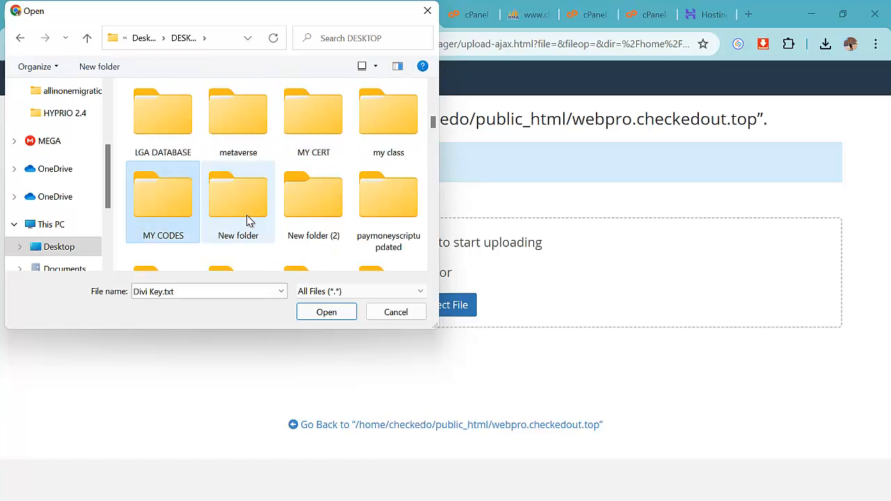
double_click(174, 218)
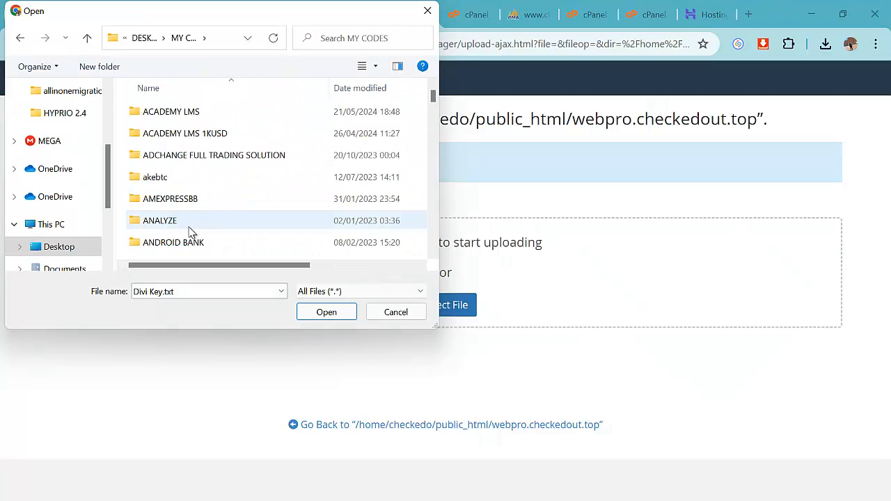
left_click(189, 227)
key("h")
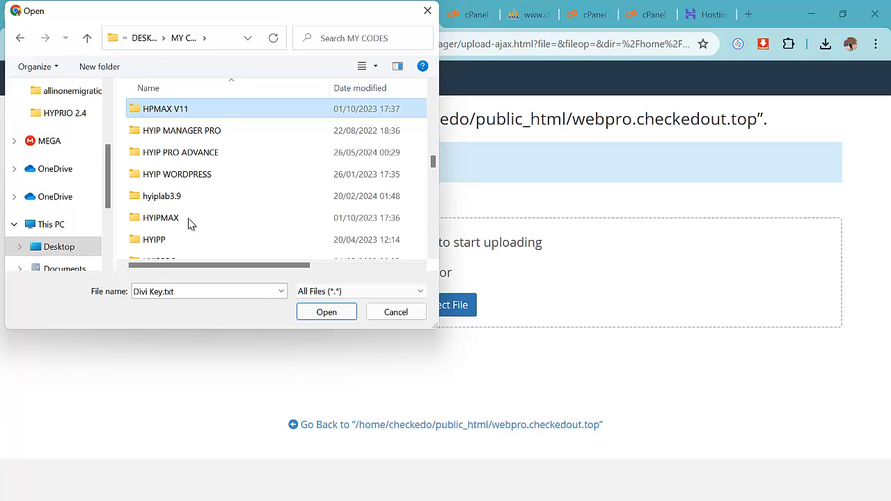
double_click(212, 153)
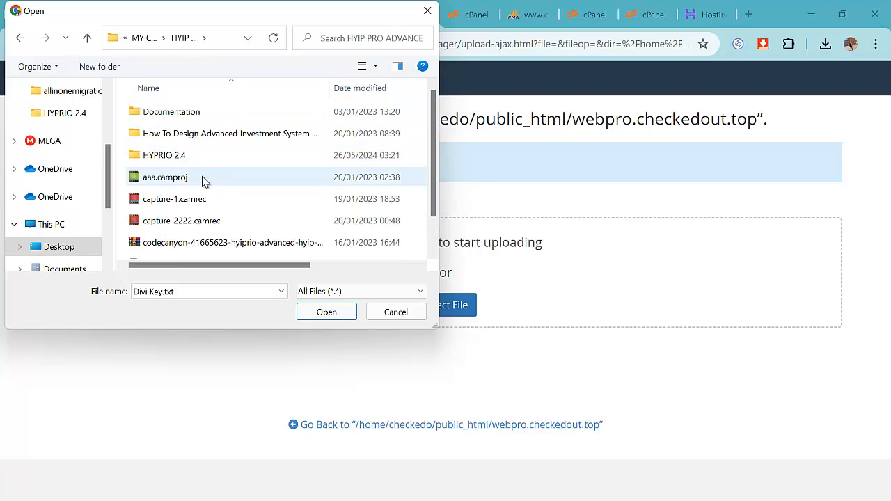
scroll(230, 184, "down", 1)
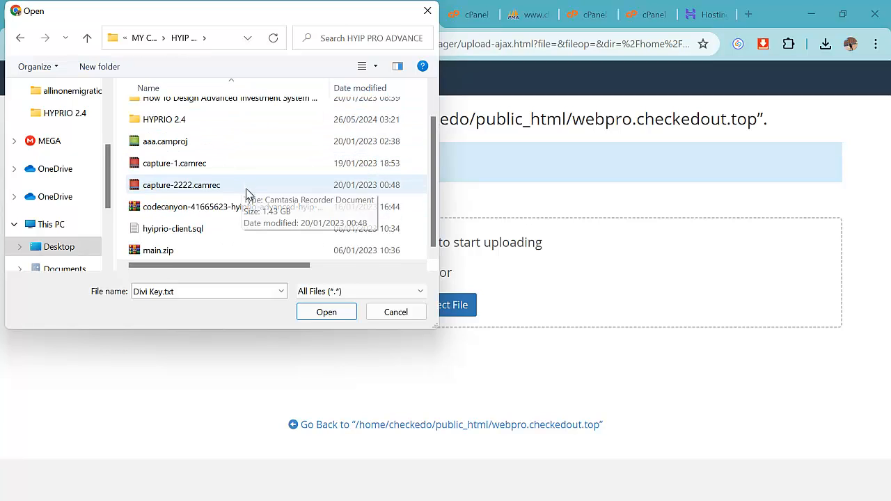
scroll(235, 220, "up", 1)
scroll(209, 209, "down", 1)
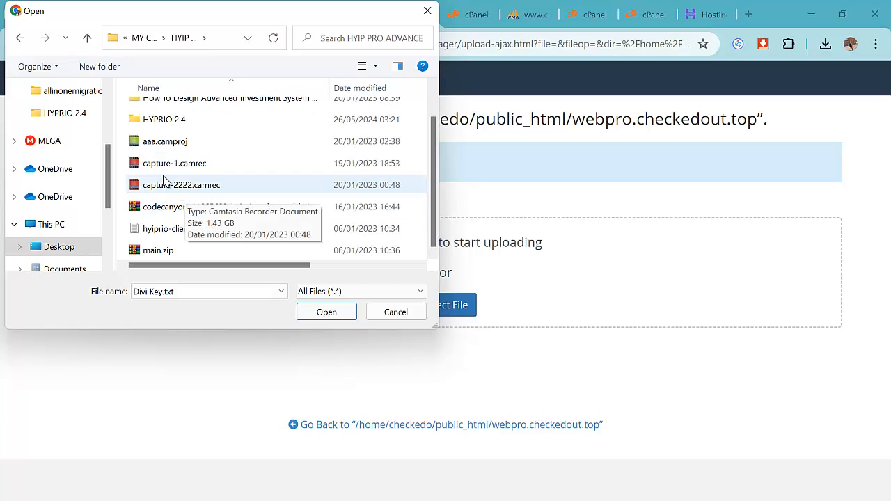
scroll(170, 177, "up", 1)
double_click(205, 159)
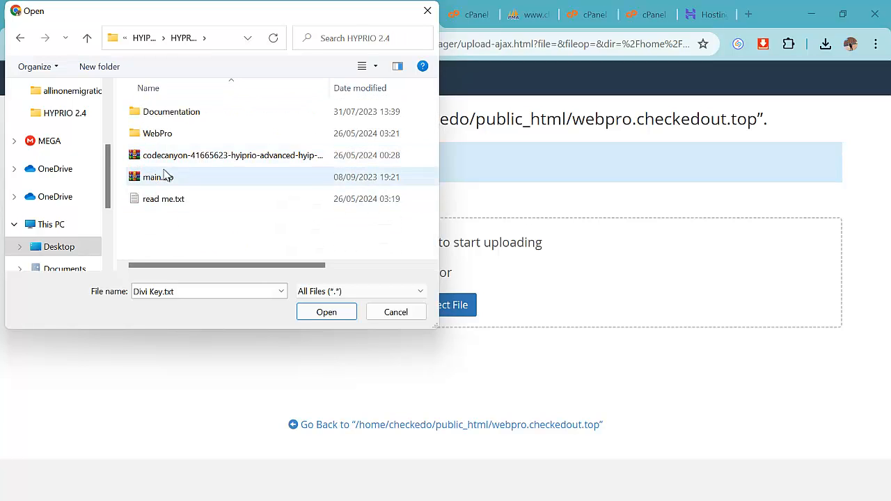
double_click(183, 135)
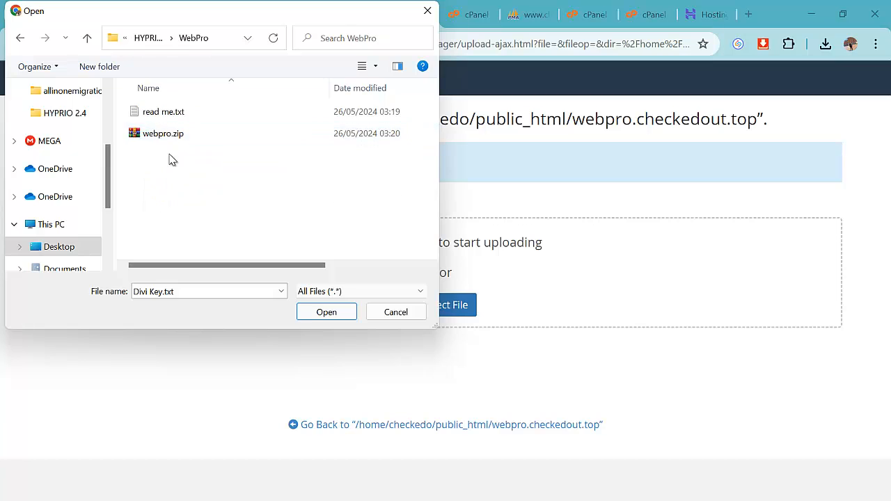
double_click(173, 136)
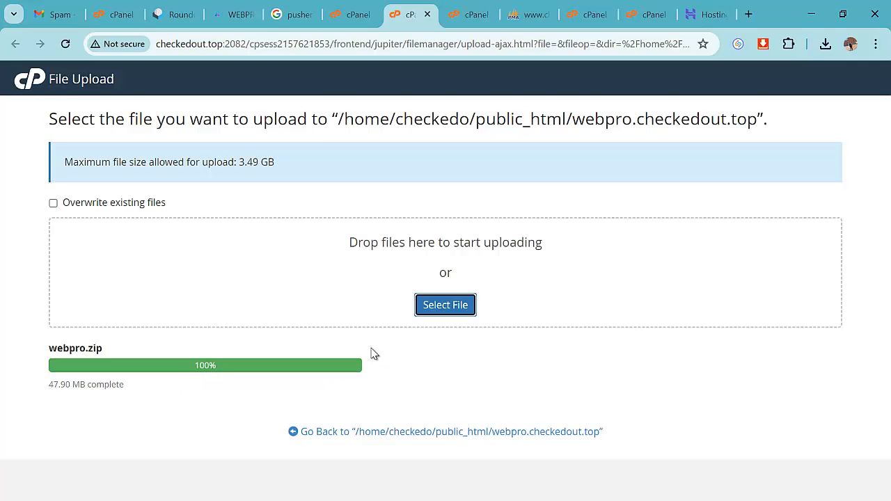
Extract webpro.zip into the webpro.checkedout.top folder and refresh the listing.
left_click(412, 432)
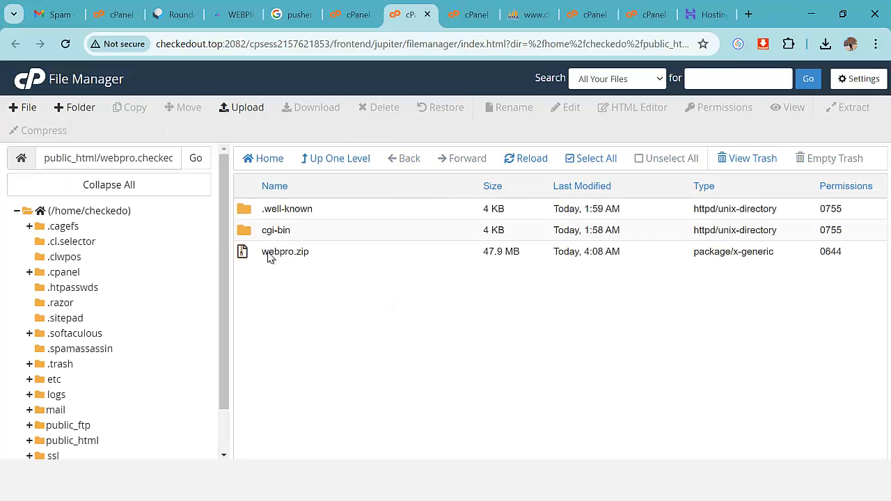
right_click(270, 257)
left_click(285, 407)
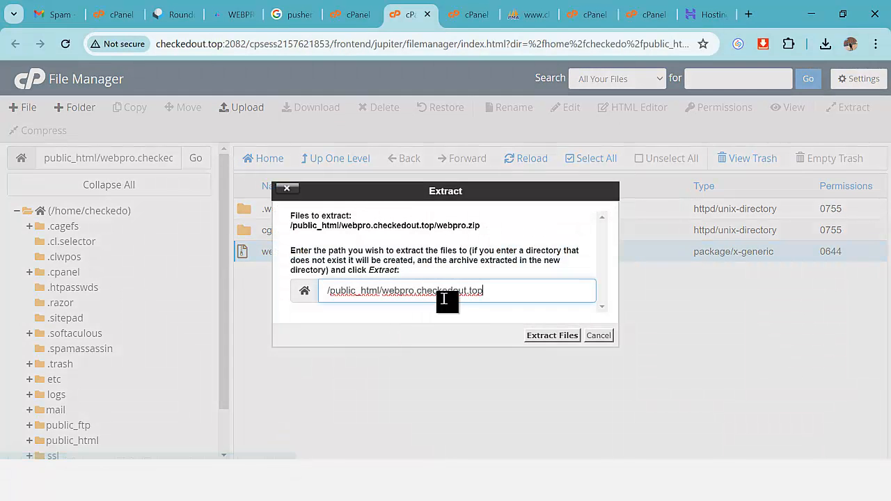
left_click(552, 335)
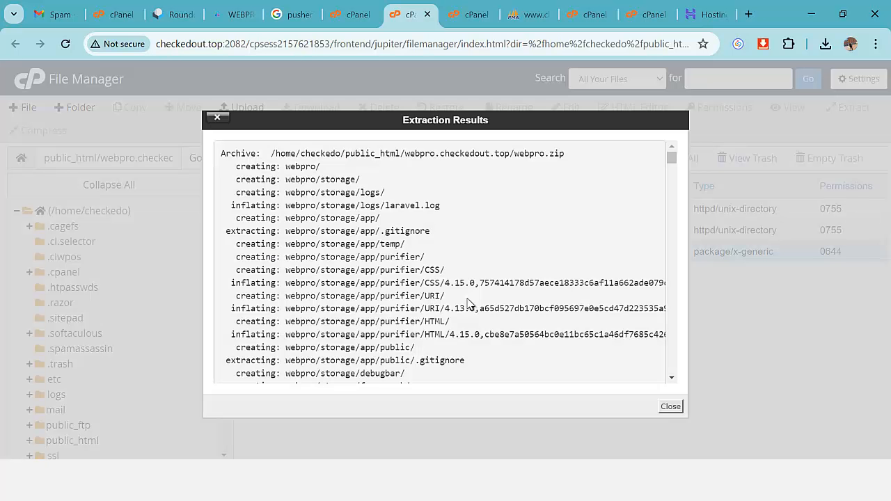
left_click(665, 409)
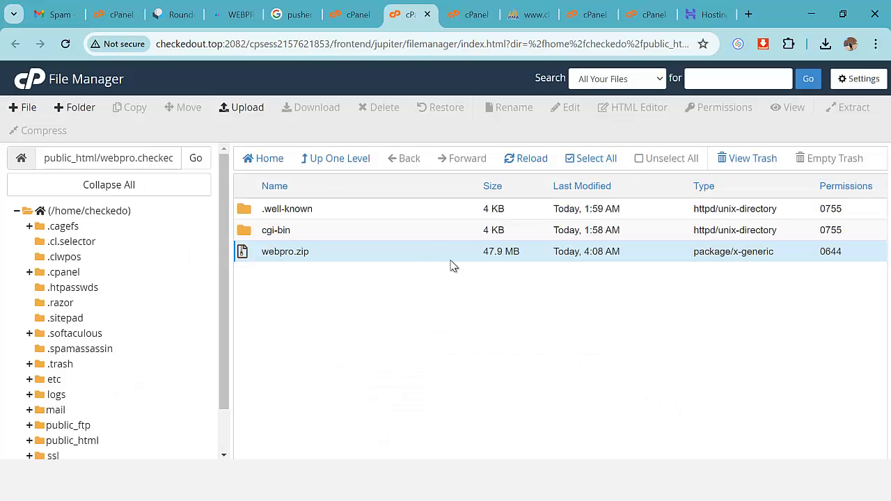
left_click(546, 161)
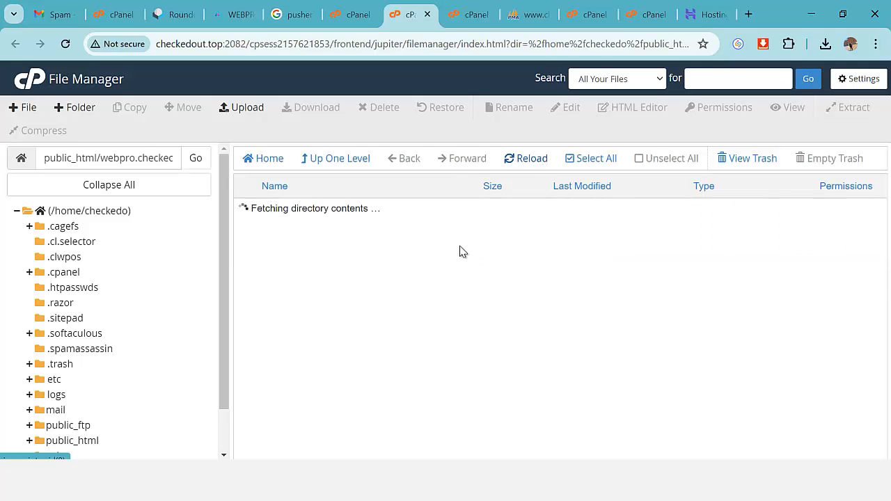
Delete webpro.zip from the subdomain folder.
right_click(245, 273)
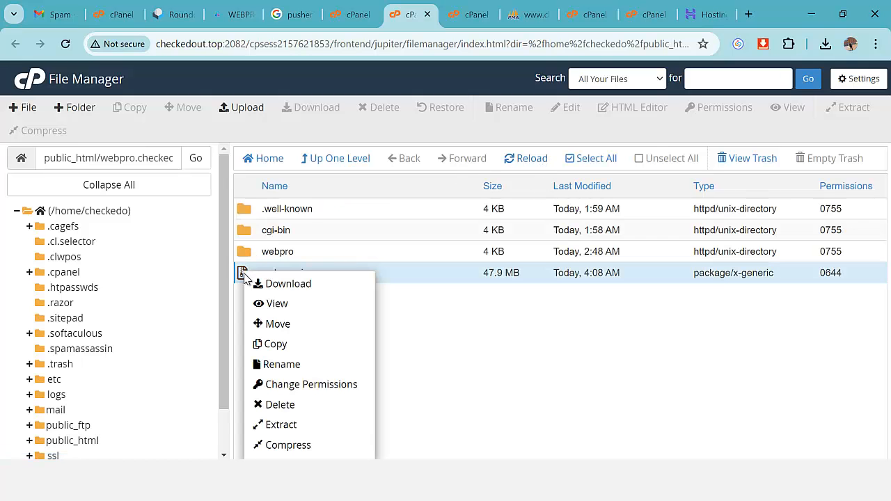
left_click(279, 405)
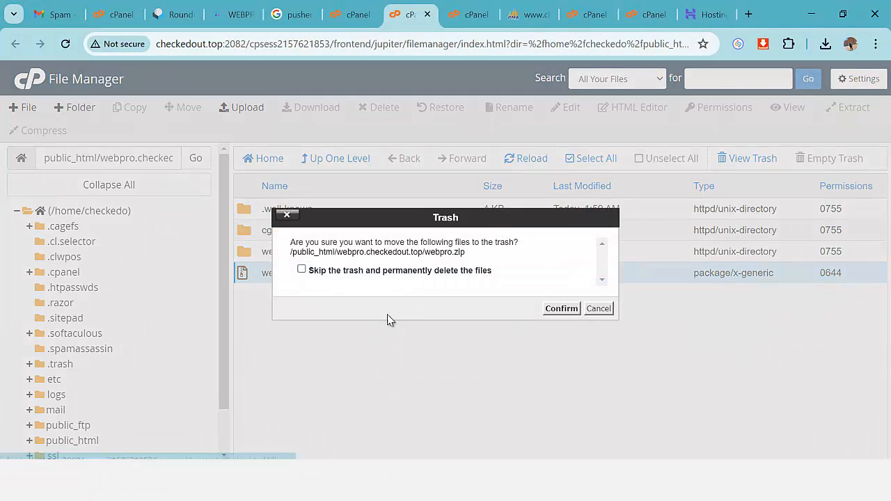
left_click(561, 310)
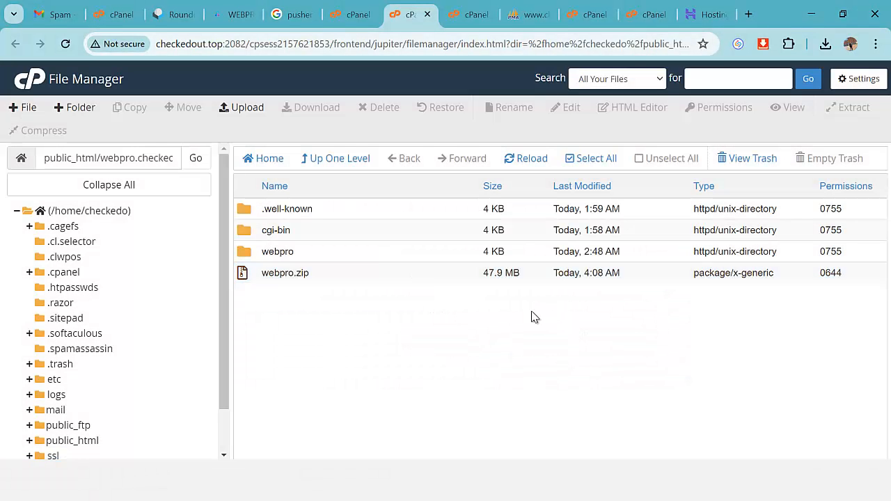
double_click(249, 255)
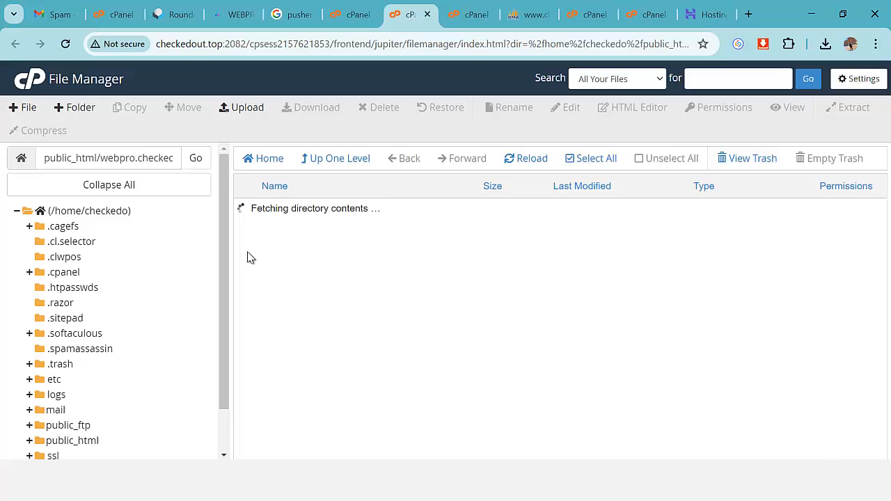
Move all contents of the webpro folder up into /public_html/webpro.checkedout.top.
left_click(597, 164)
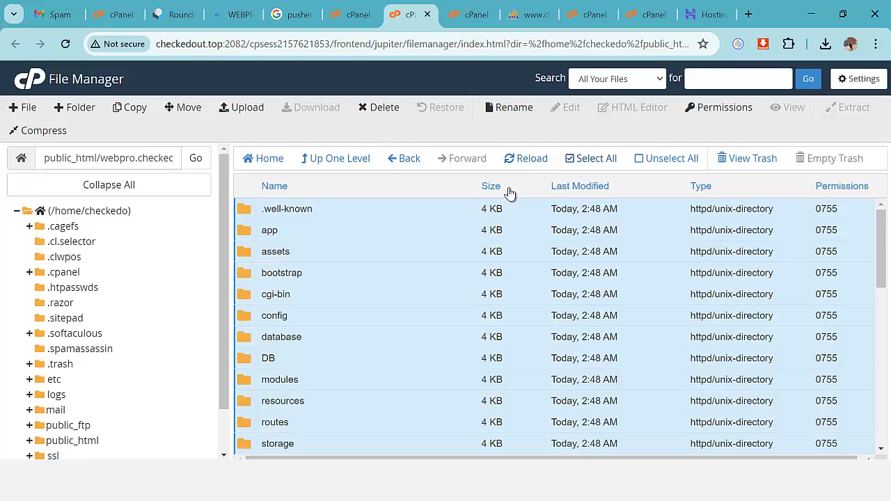
left_click(186, 108)
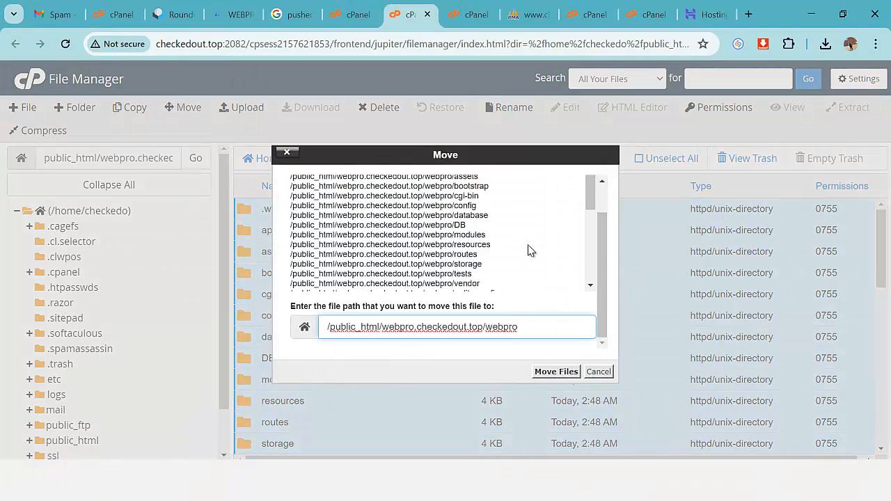
key("BackSpace")
left_click(557, 371)
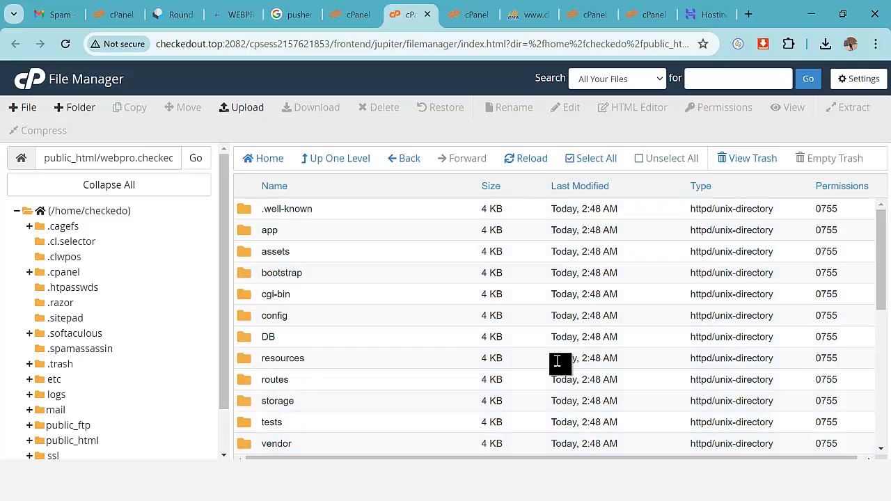
Find the DB folder in webpro.checkedout.top containing hyiprio.sql and v2-4.sql.
left_click(82, 437)
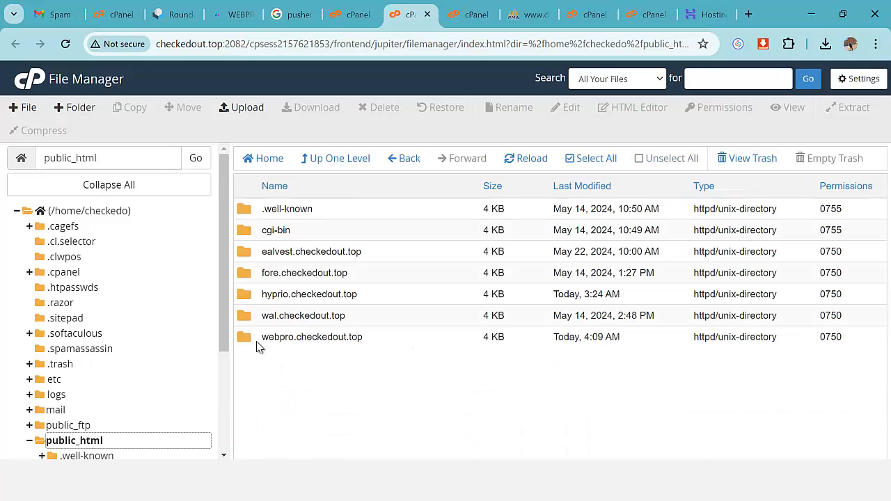
double_click(261, 341)
scroll(388, 297, "down", 1)
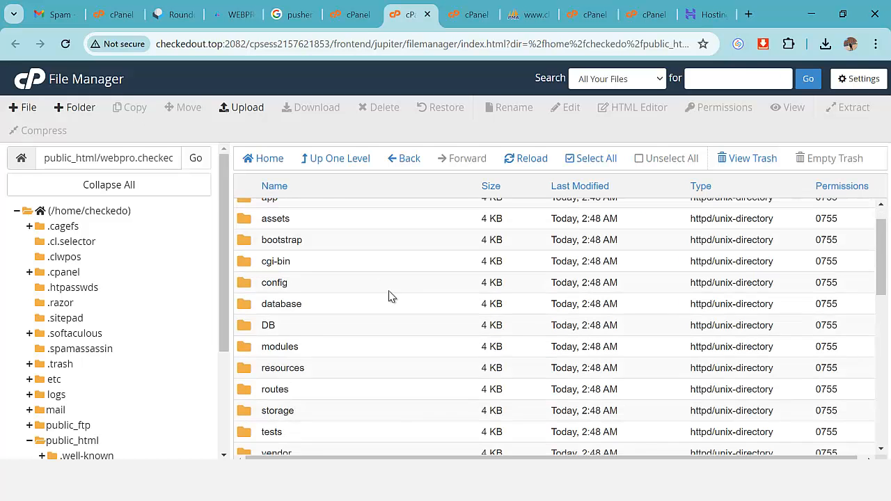
scroll(389, 297, "down", 7)
scroll(411, 378, "up", 10)
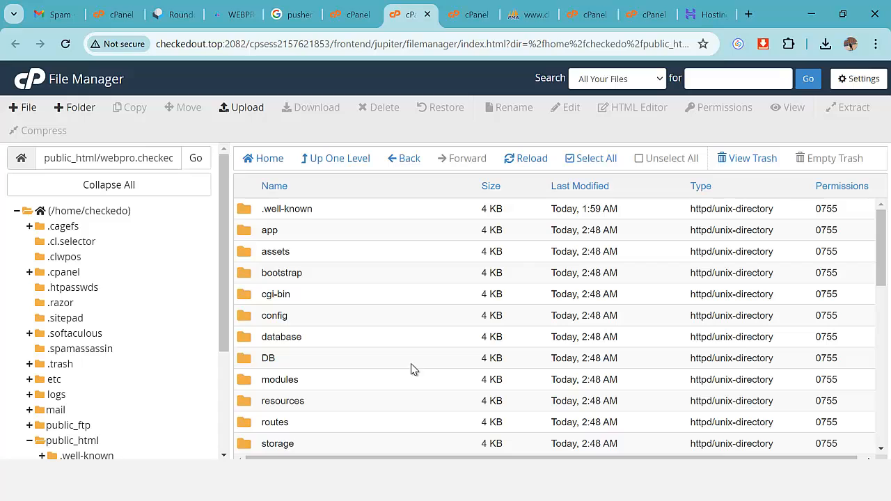
double_click(265, 339)
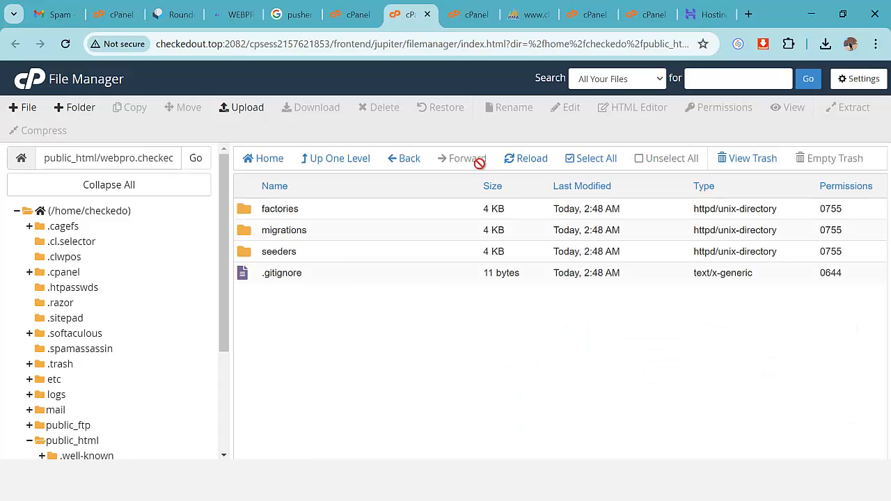
left_click(410, 164)
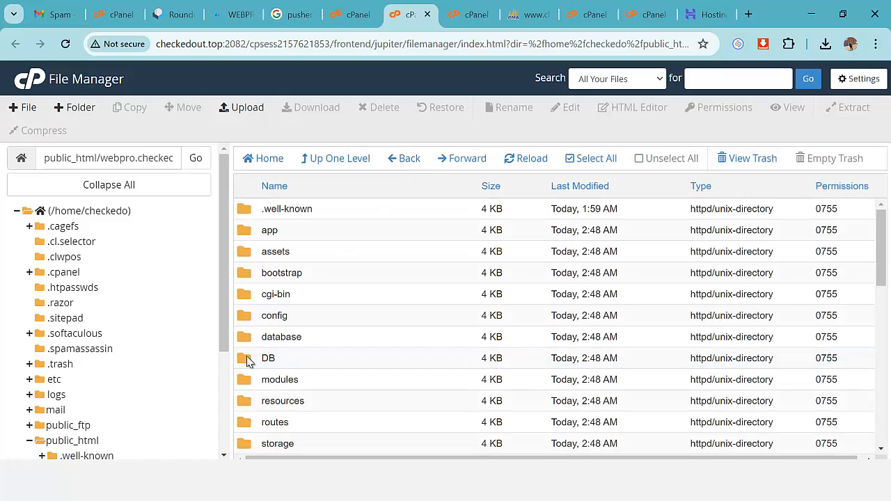
double_click(248, 360)
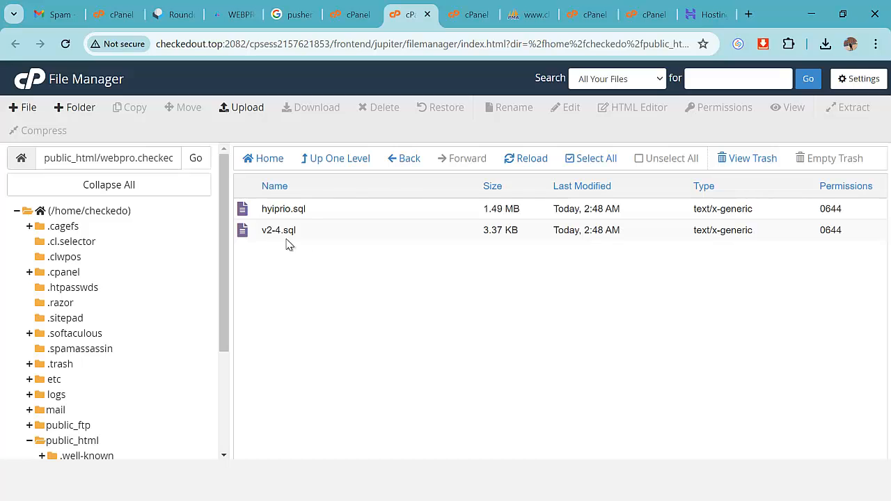
left_click(348, 14)
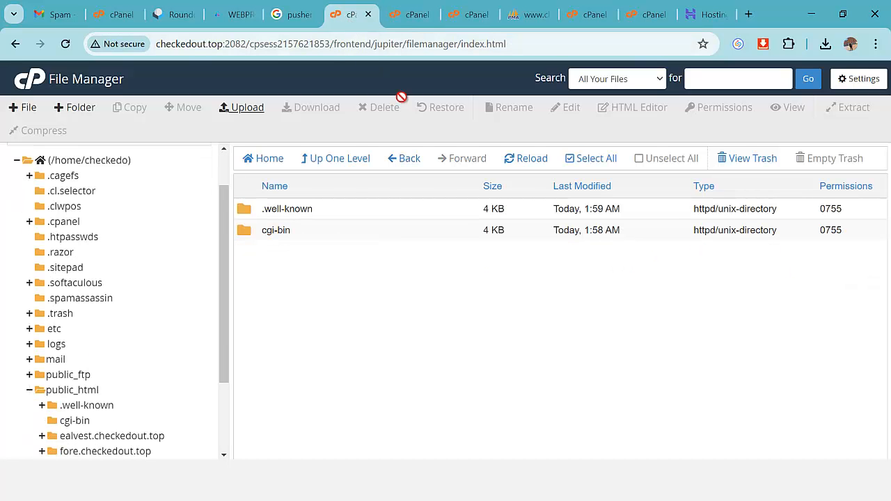
Search cPanel tools for 'data' and open the MySQL Database Wizard.
left_click(115, 14)
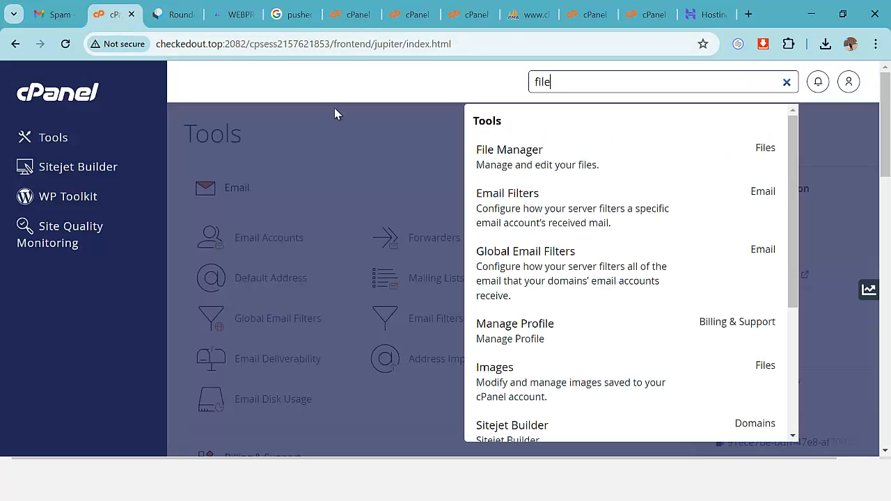
double_click(567, 82)
type("data")
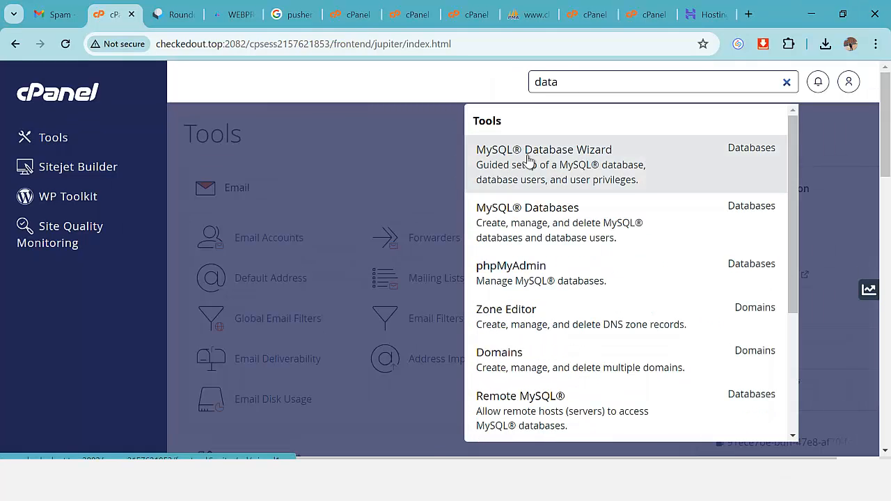
left_click(562, 166)
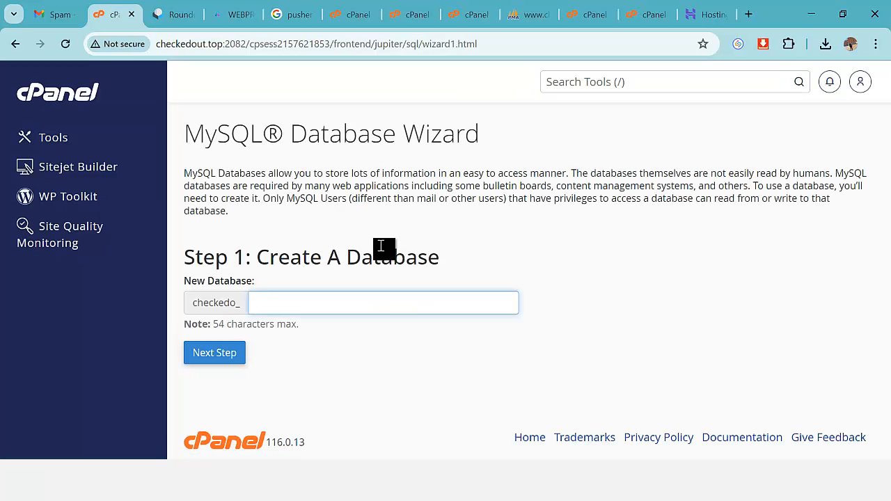
type("we")
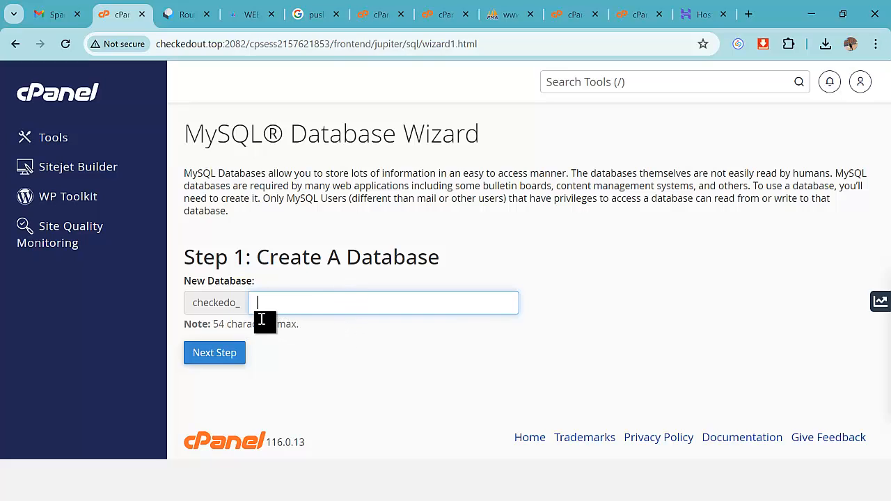
Search cPanel tools for 'php' and launch phpMyAdmin.
left_click(592, 83)
type("php")
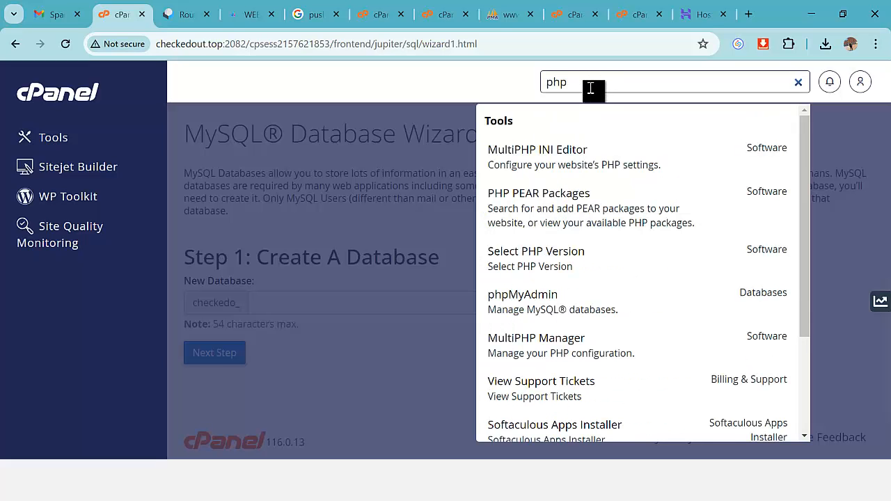
left_click(572, 298)
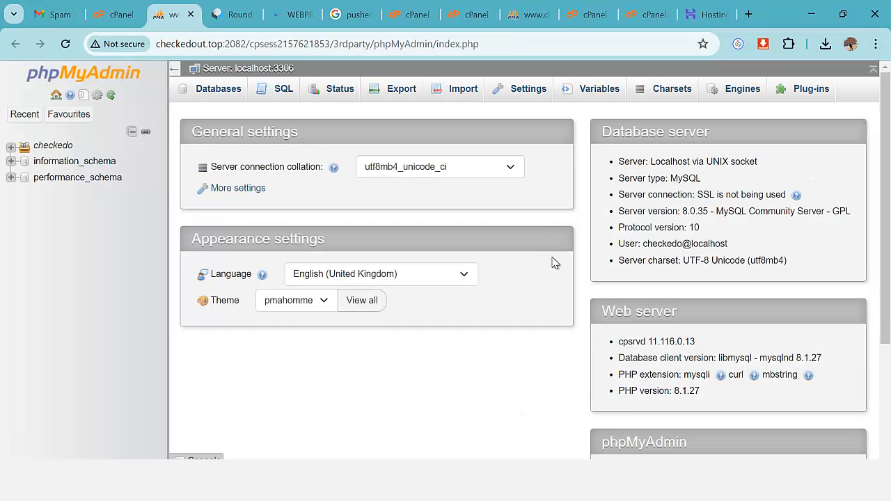
Open the Import page for the checkedo_hyprodb database, then return to File Manager.
left_click(11, 147)
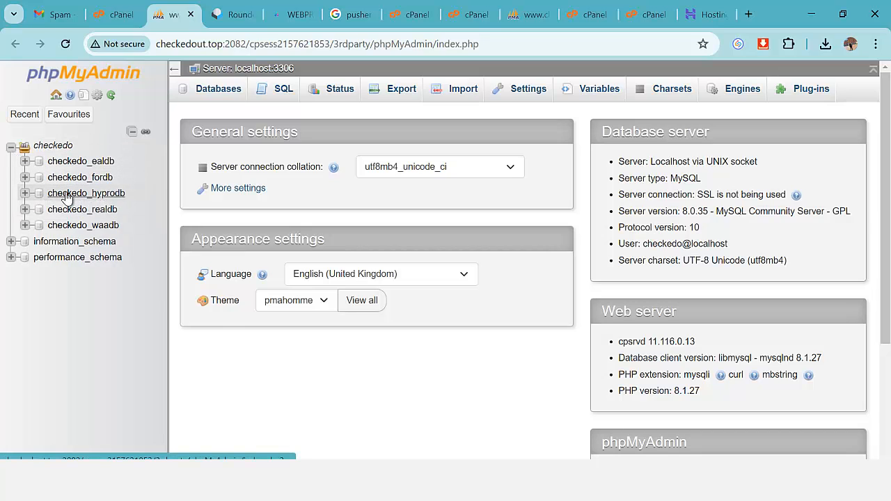
left_click(104, 198)
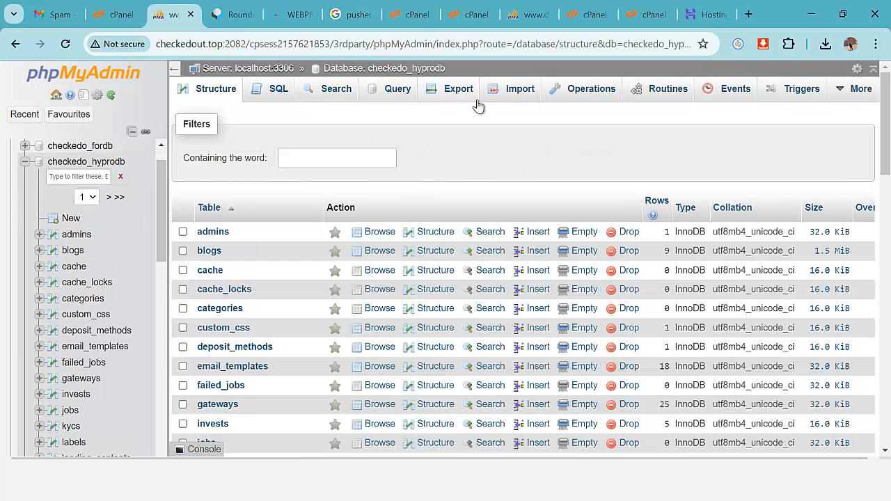
left_click(519, 97)
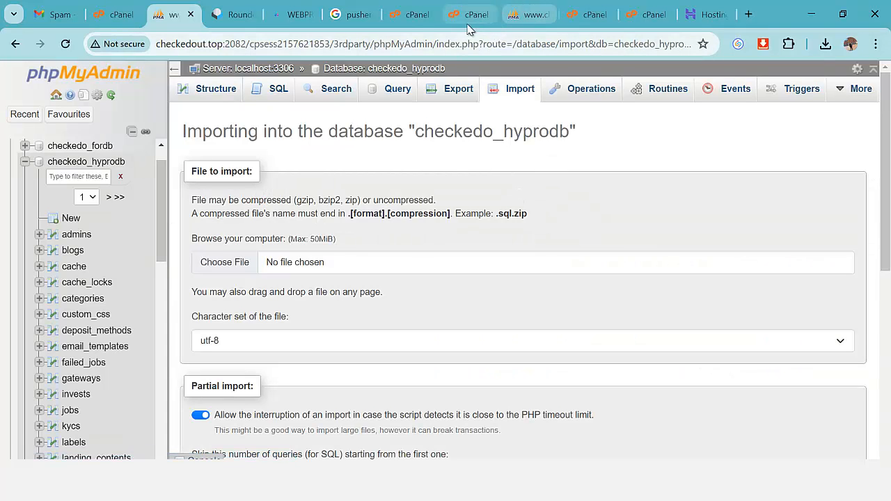
left_click(411, 14)
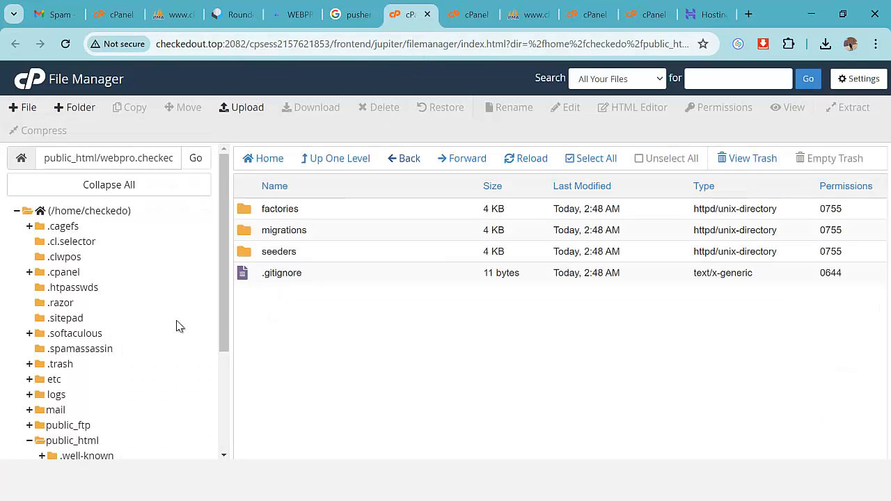
Open the .env file of public_html/webpro.checkedout.top in the File Manager editor.
scroll(199, 299, "down", 2)
left_click(87, 303)
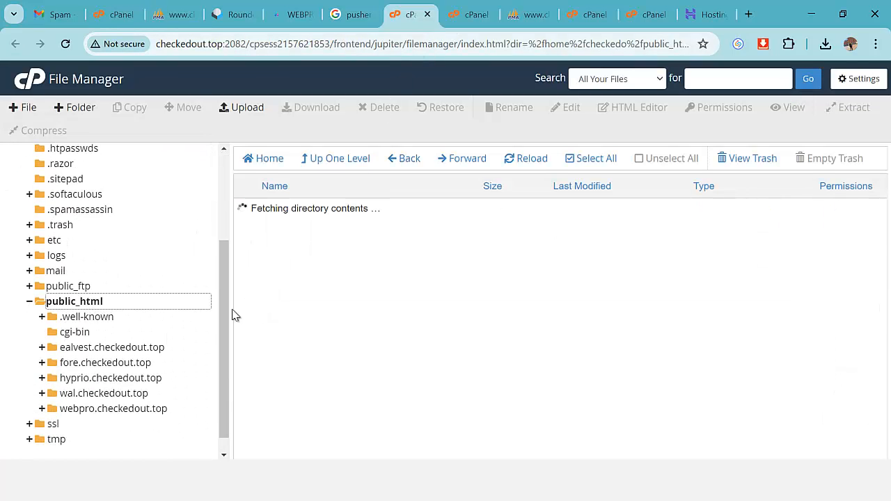
double_click(244, 338)
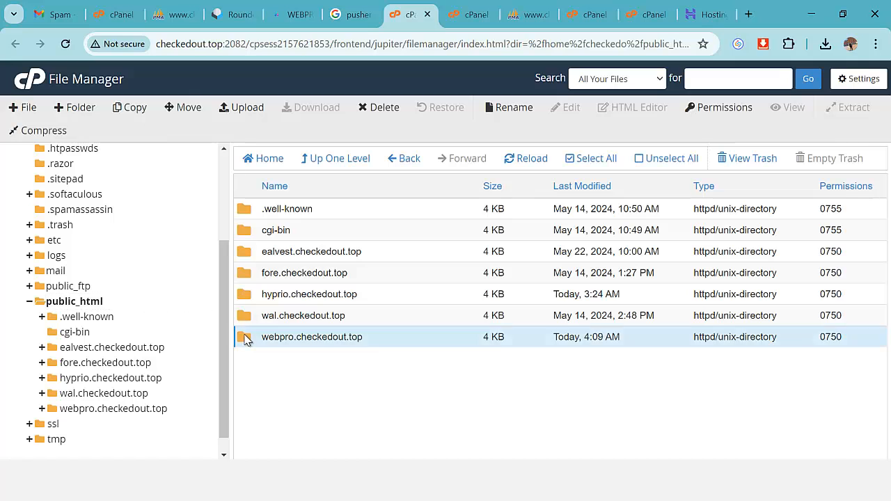
scroll(372, 290, "down", 2)
scroll(369, 291, "down", 2)
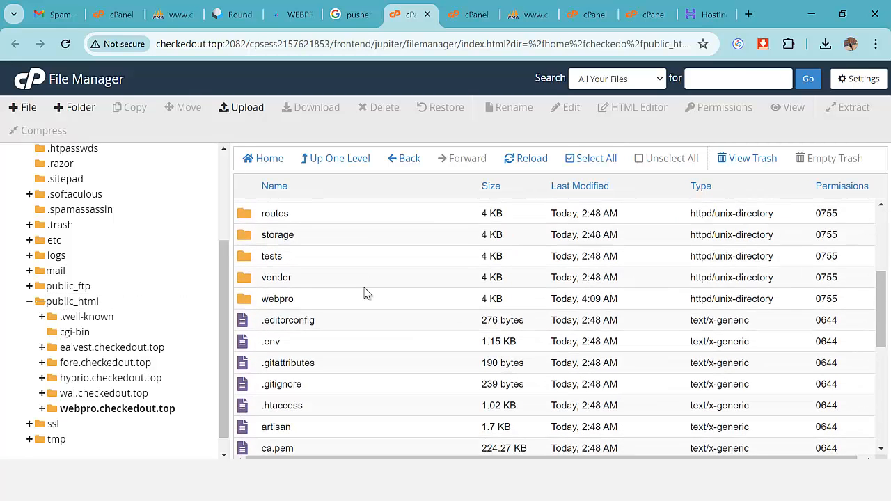
right_click(266, 275)
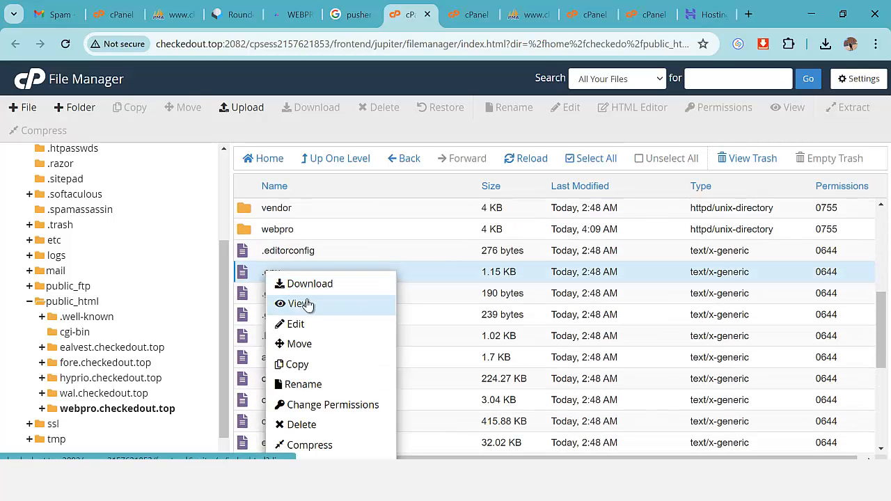
left_click(307, 324)
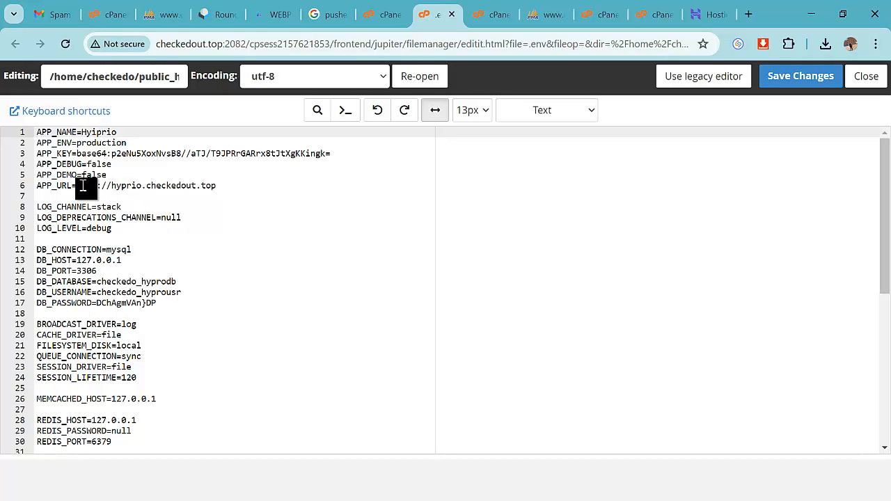
Review the .env APP_URL and checkedo_hyprodb database settings.
left_click_drag(77, 186, 238, 186)
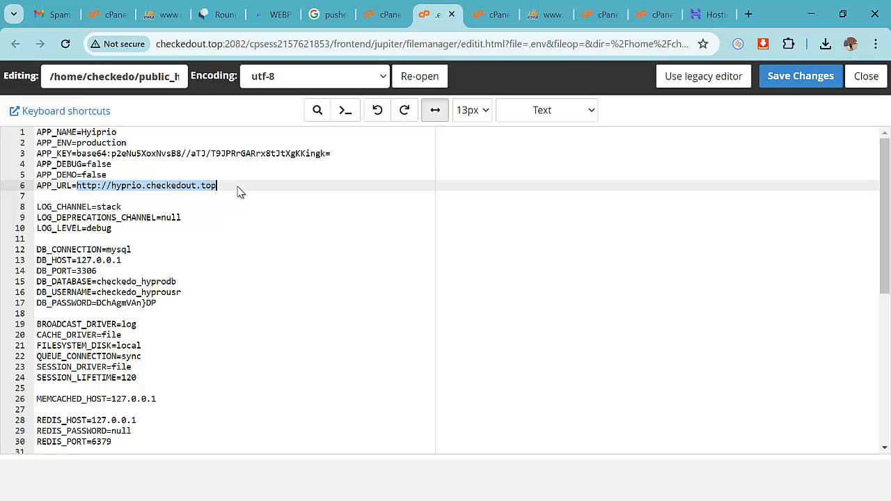
left_click(240, 192)
scroll(247, 262, "down", 3)
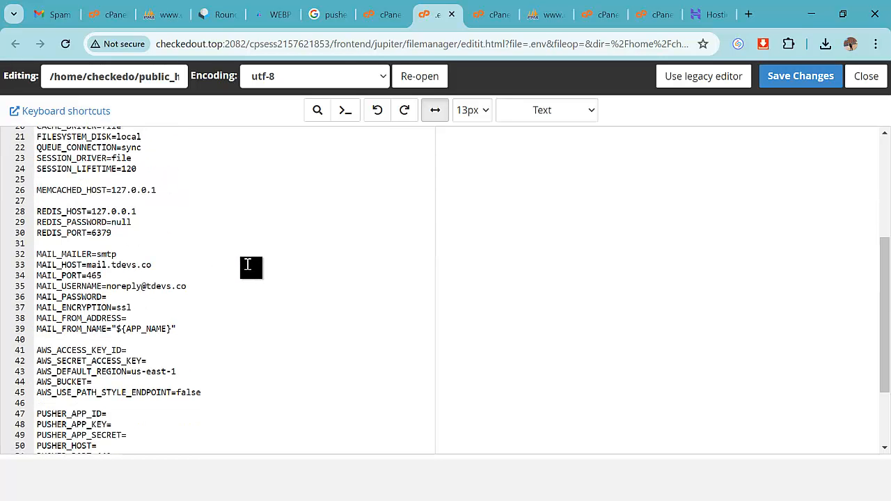
scroll(247, 265, "down", 3)
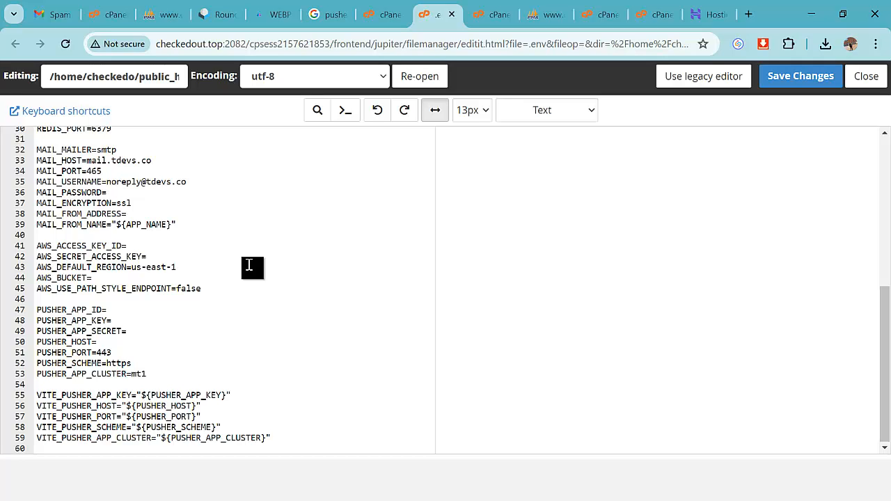
scroll(249, 265, "up", 5)
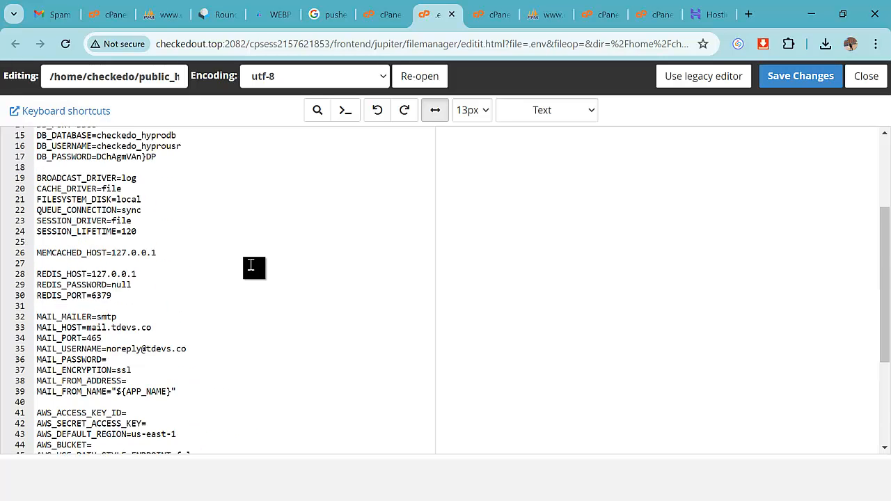
scroll(250, 266, "up", 5)
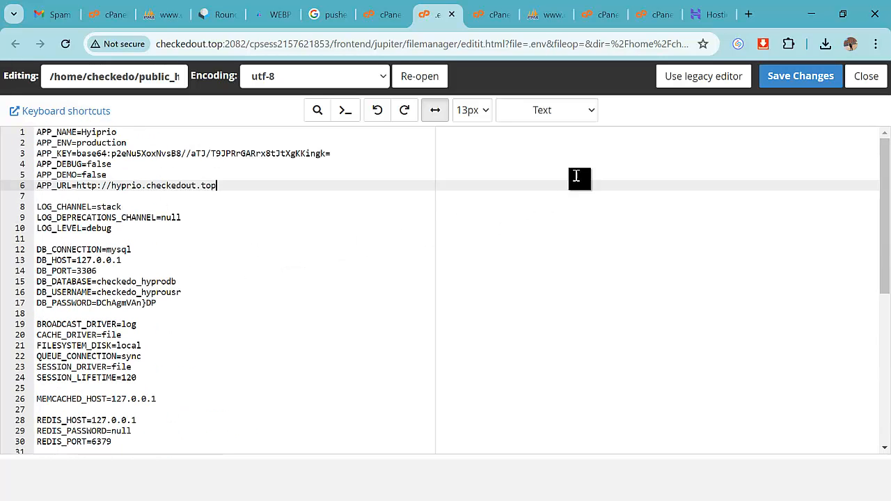
left_click(275, 15)
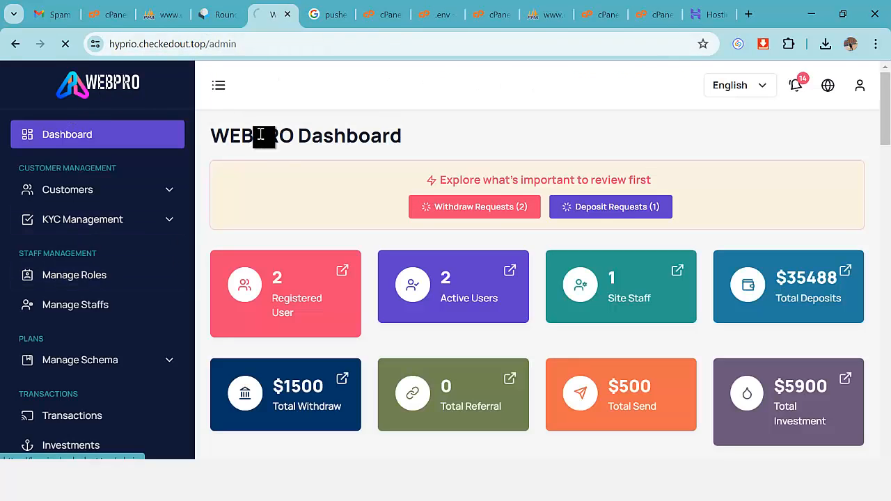
Reload the admin dashboard, then bring up the user site's $500 Send Money success page.
key("F5")
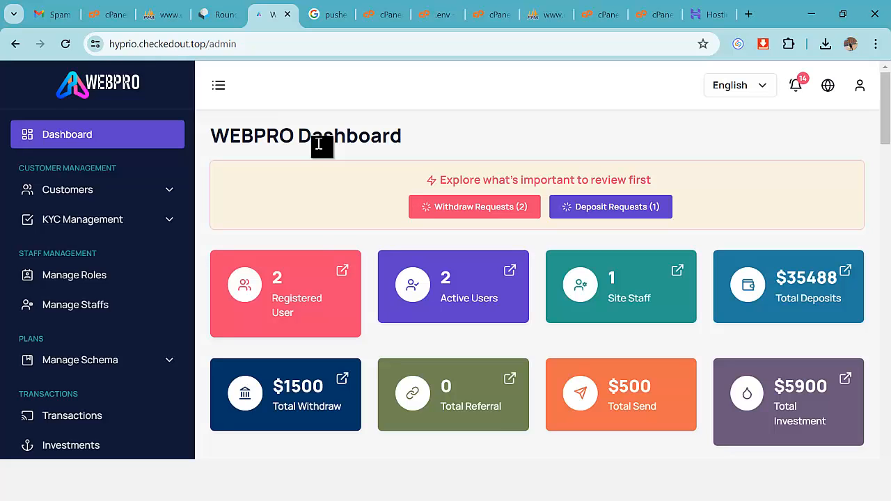
key("alt+Tab")
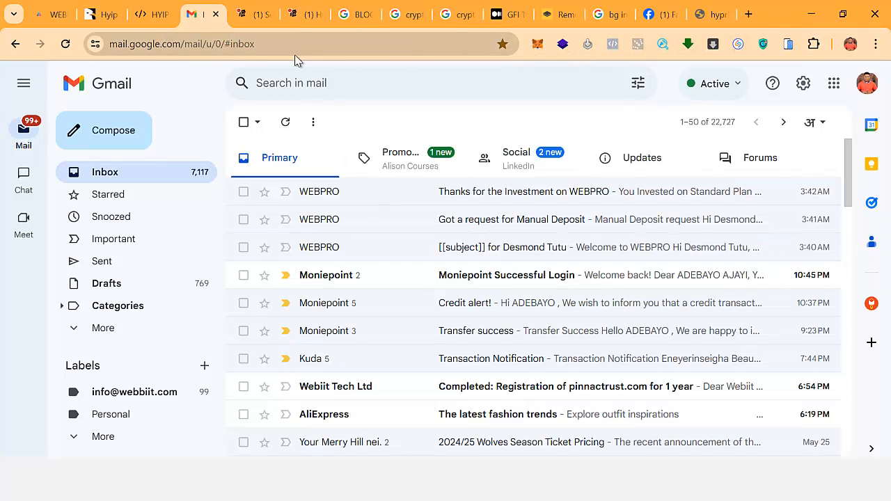
key("alt+Tab")
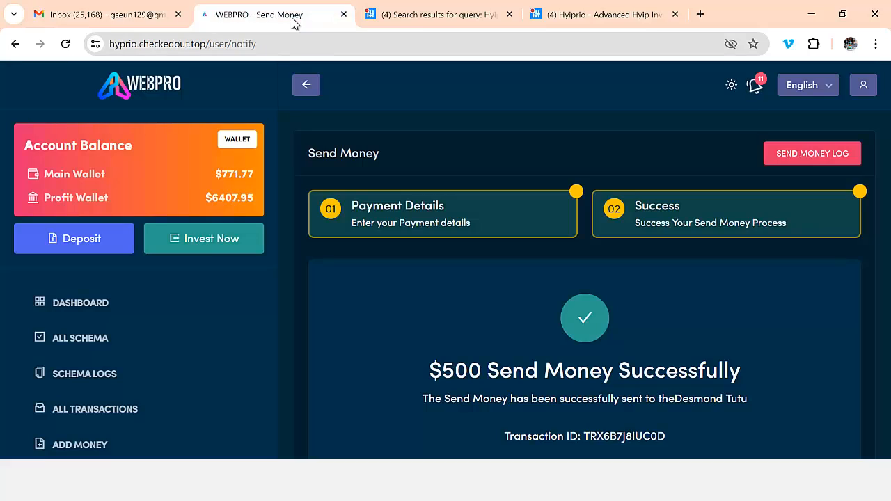
left_click(292, 17)
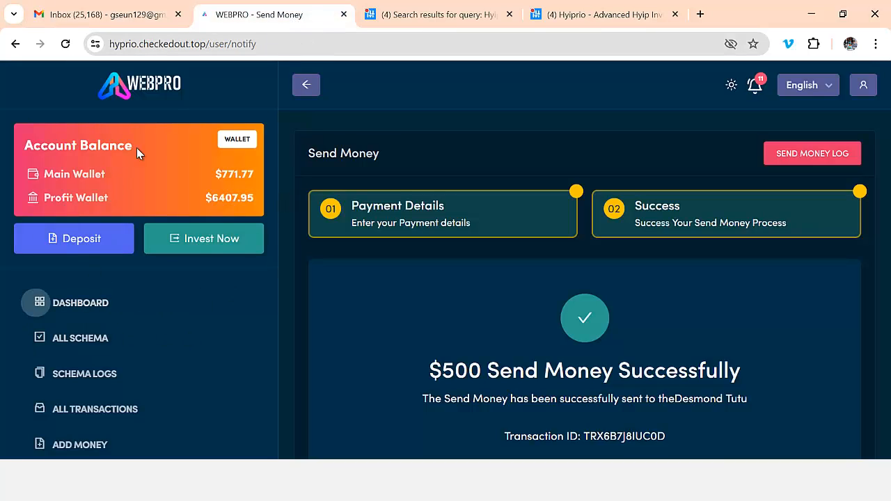
Browse All Schema plans, then open Schema Logs showing Standard, Pro and Advanced Plan investments.
left_click(111, 308)
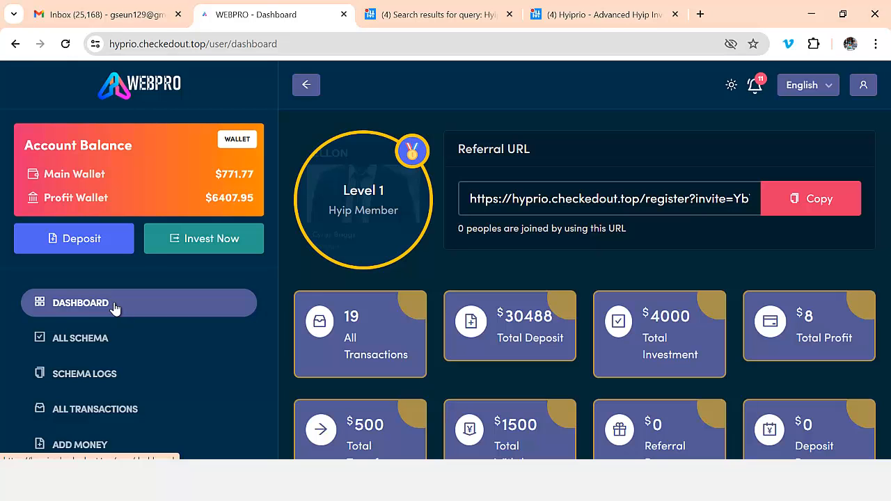
left_click(216, 242)
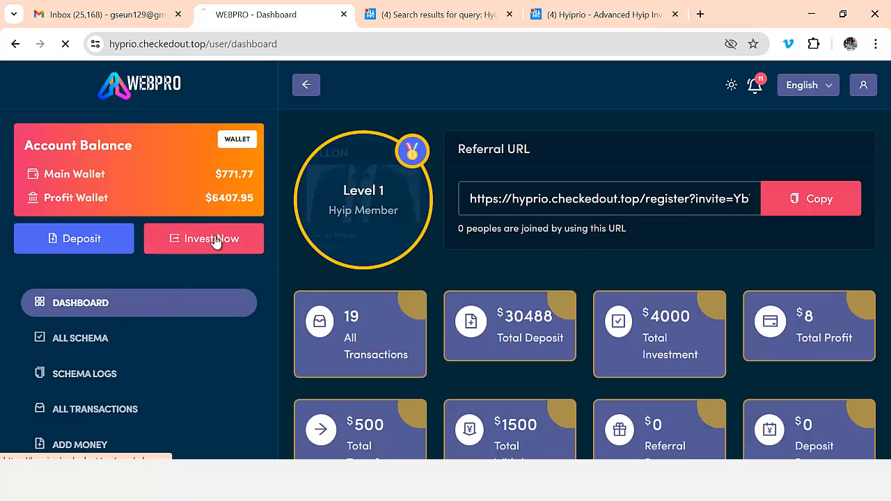
scroll(635, 334, "down", 8)
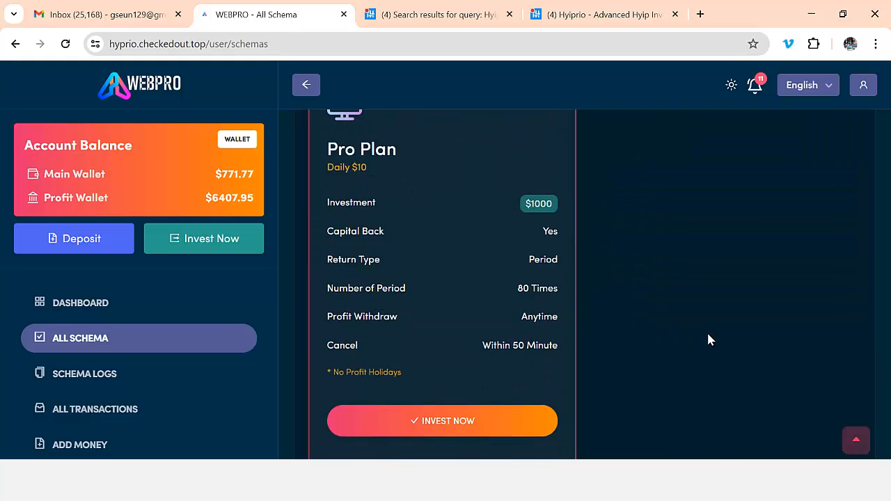
scroll(215, 314, "up", 5)
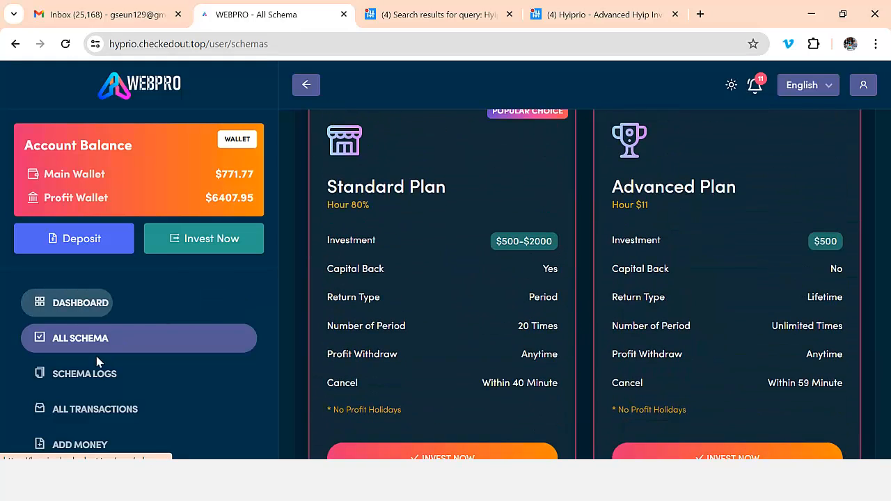
scroll(97, 362, "down", 3)
scroll(58, 418, "up", 3)
left_click(119, 378)
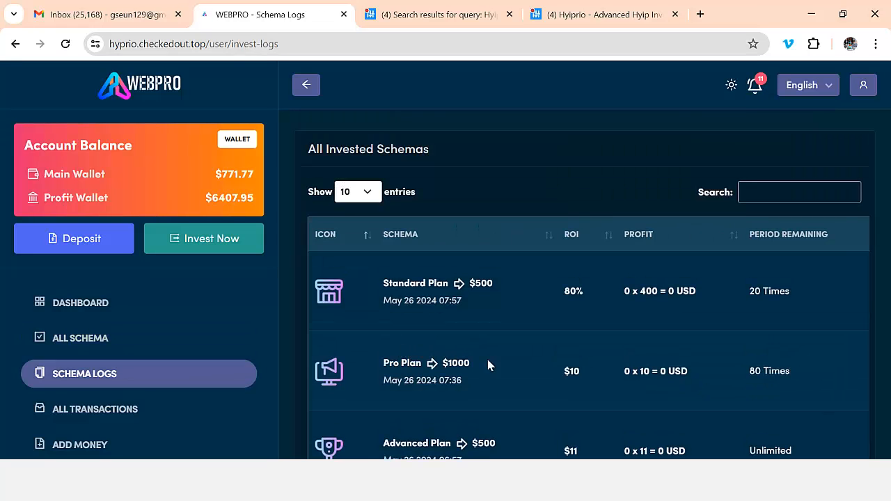
Open the user dashboard with $30488 deposits and $771.77 main wallet, toggling the sidebar.
left_click(107, 309)
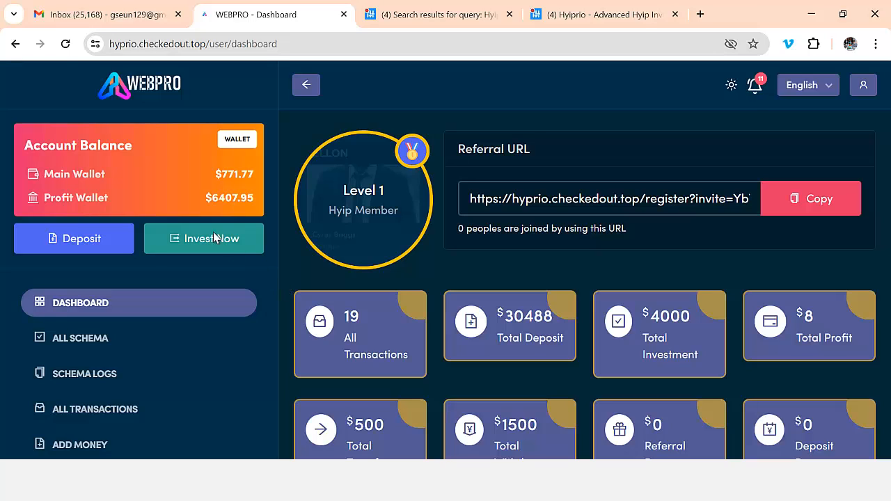
left_click(304, 86)
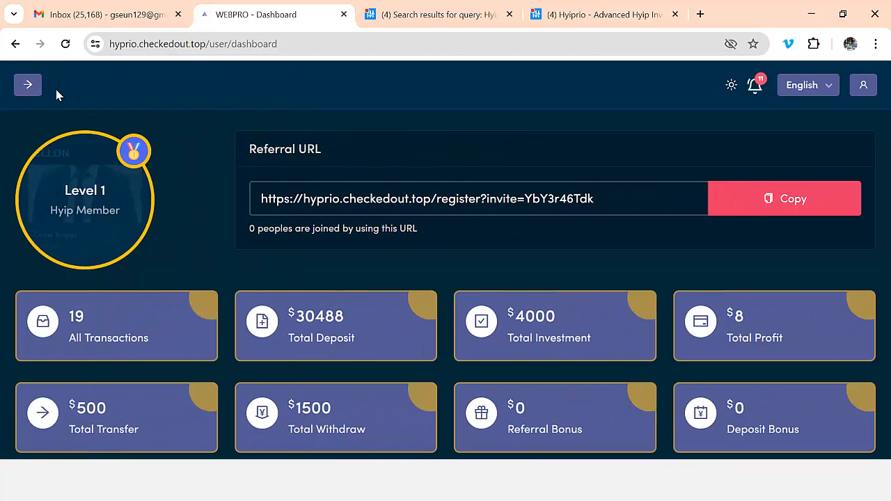
left_click(28, 84)
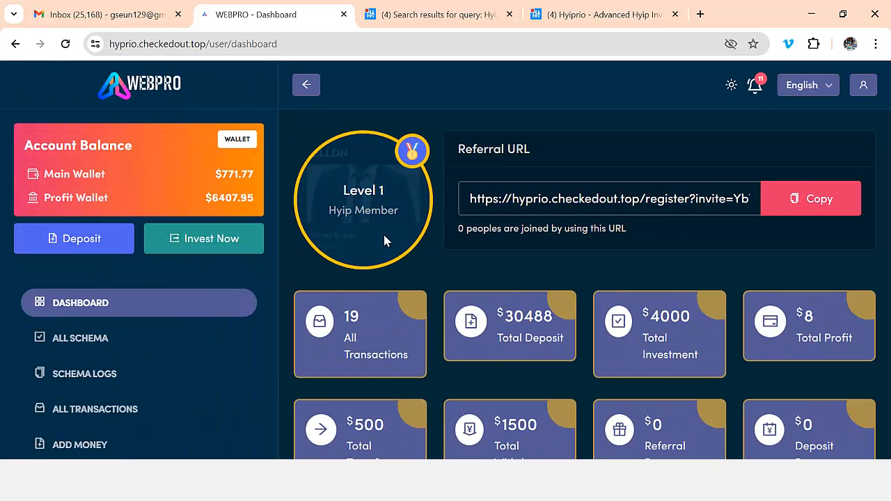